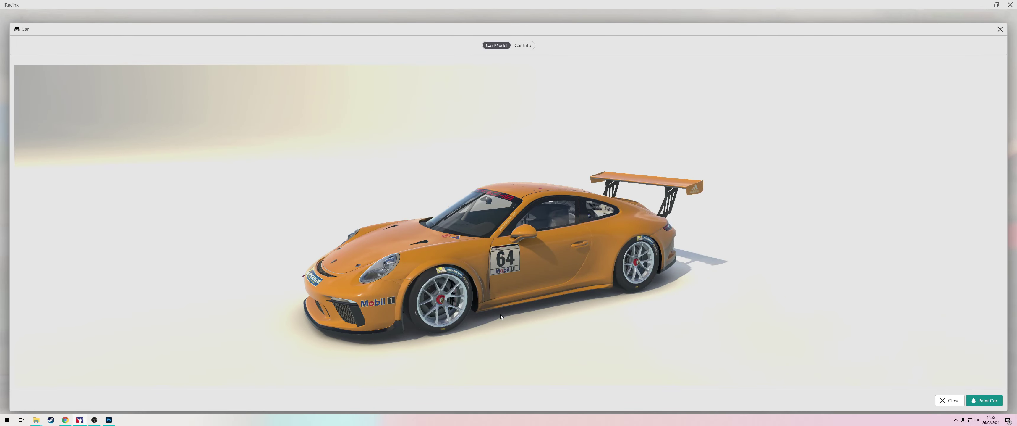
# Switch to Chrome and browse the RBDK Liveries Twitter profile, viewing the Polaroid Supercolor Toyota Tundra livery photo at full size
pyautogui.hotkey('alt', 'Tab')
pyautogui.click(669, 249)
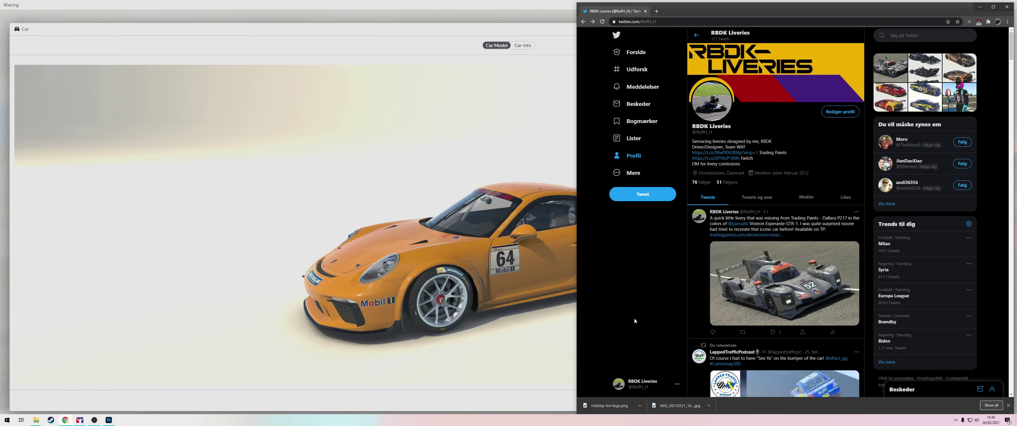
pyautogui.scroll(-15, 634, 317)
pyautogui.scroll(-15, 663, 271)
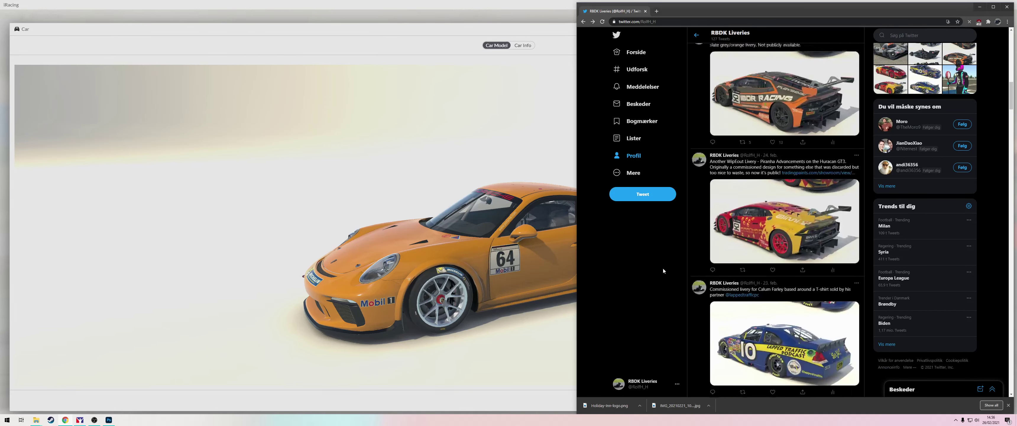
pyautogui.scroll(-15, 663, 271)
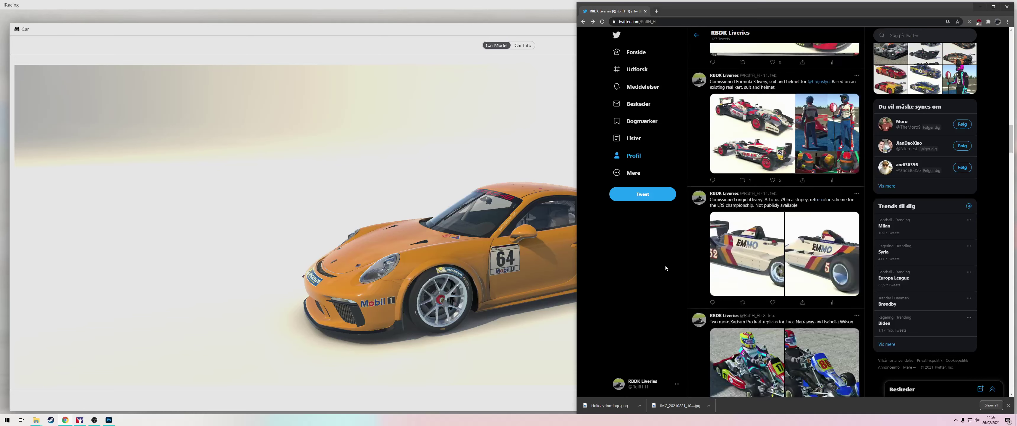
pyautogui.scroll(-15, 665, 262)
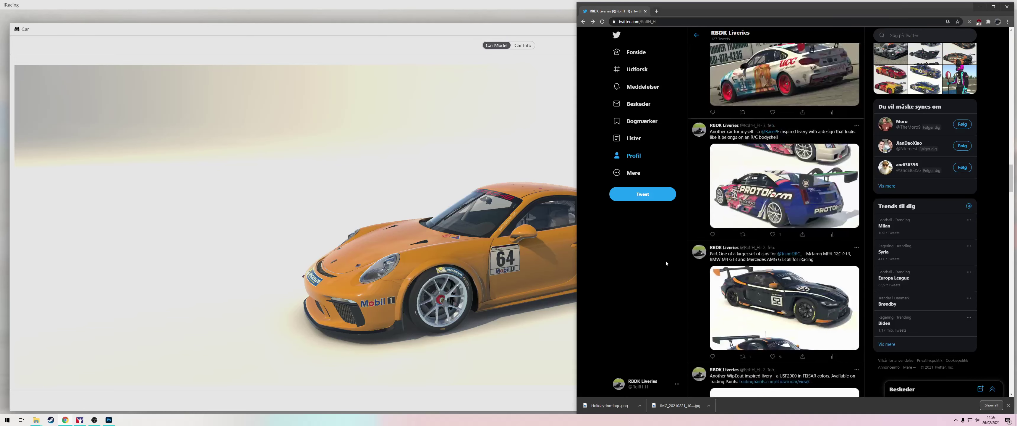
pyautogui.scroll(-3, 665, 262)
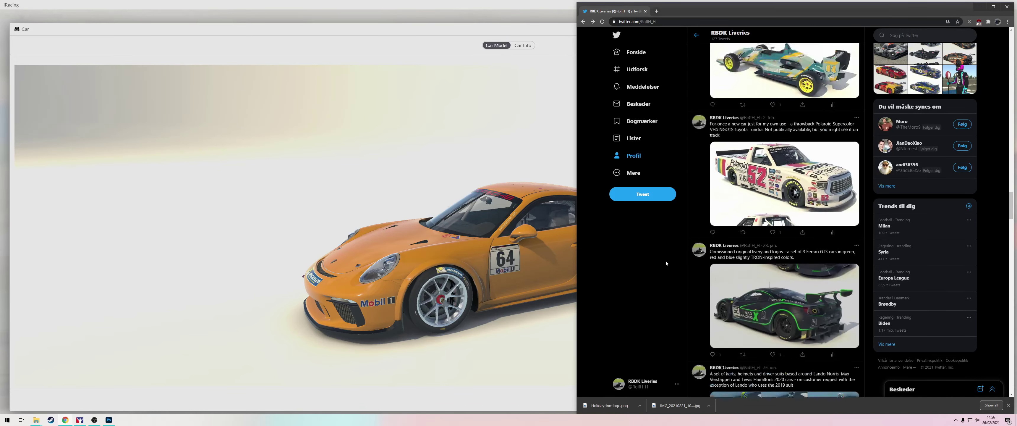
pyautogui.click(750, 154)
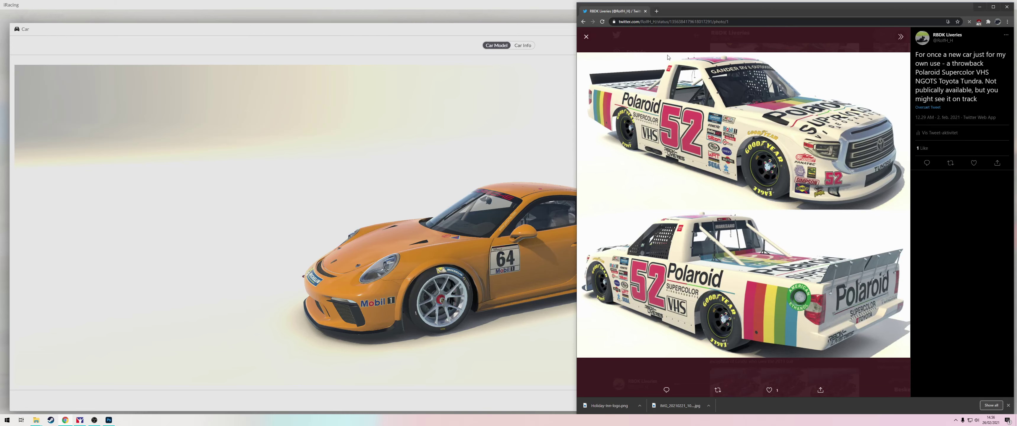
pyautogui.click(665, 42)
# Find the Ace Combat 3 tribute post for Neucom Inc and view its Audi livery photo at full size
pyautogui.scroll(-6, 667, 343)
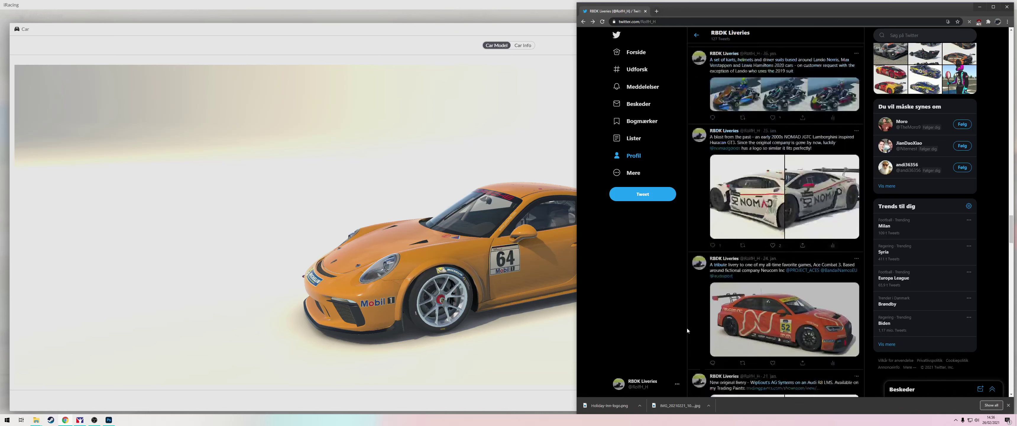
pyautogui.scroll(-2, 686, 327)
pyautogui.click(722, 276)
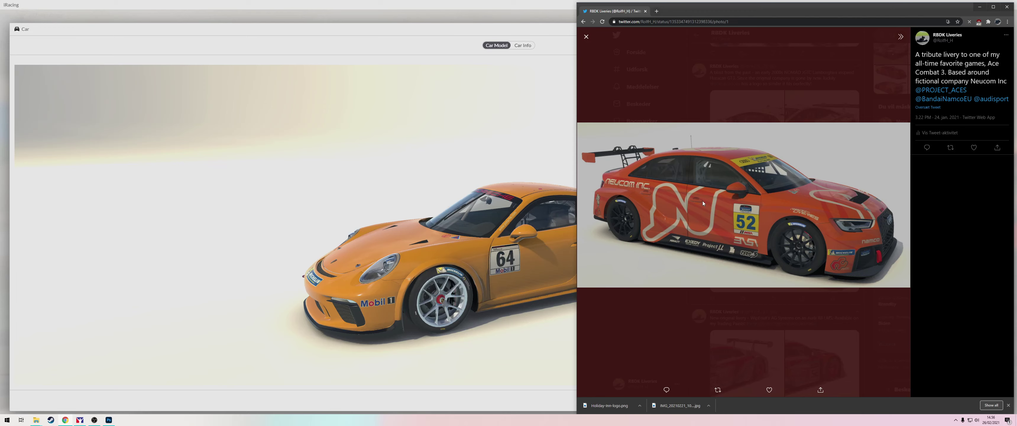
pyautogui.click(648, 300)
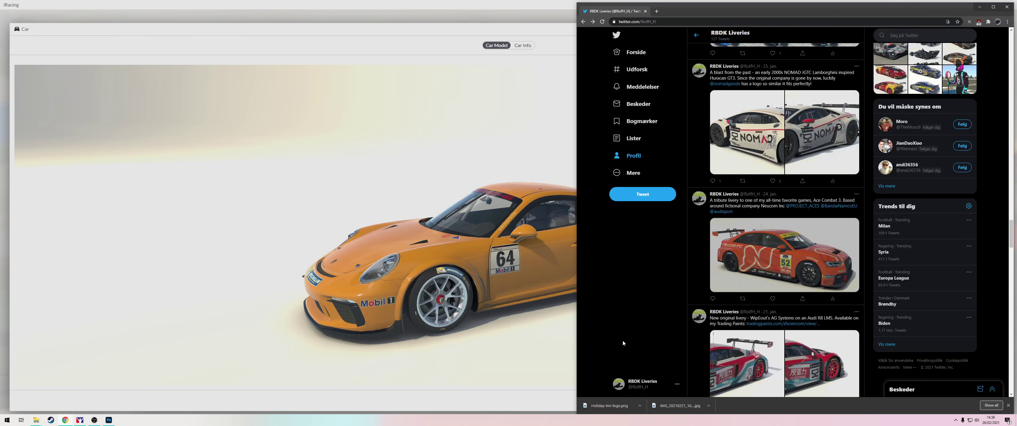
# Find the post with the re-imagined Suzuki LMP2 livery and view its photo at full size
pyautogui.scroll(-5, 622, 342)
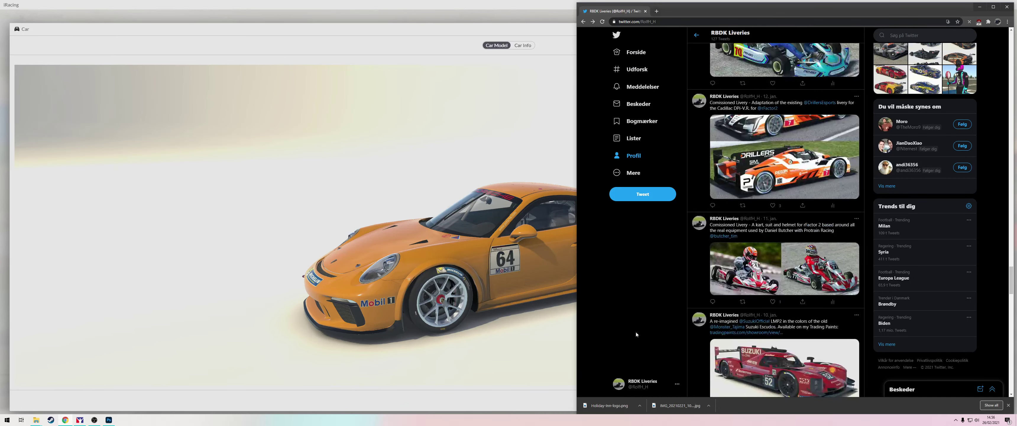
pyautogui.scroll(-3, 781, 311)
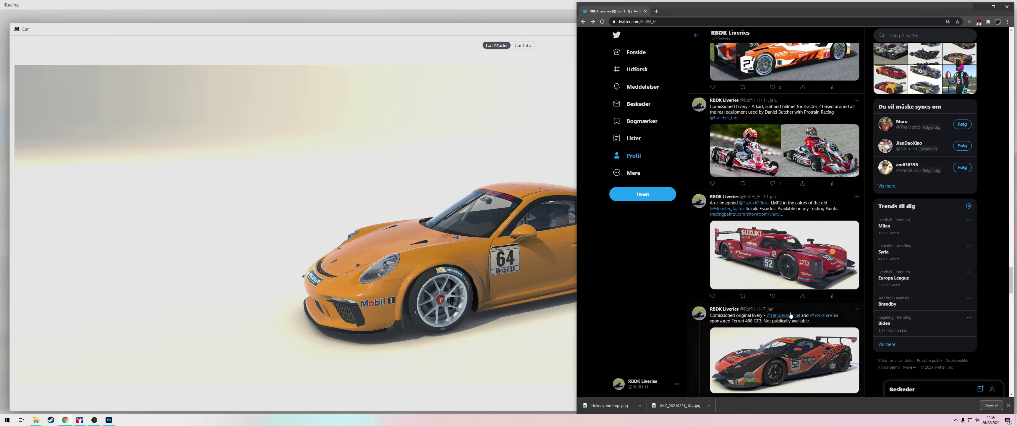
pyautogui.click(786, 265)
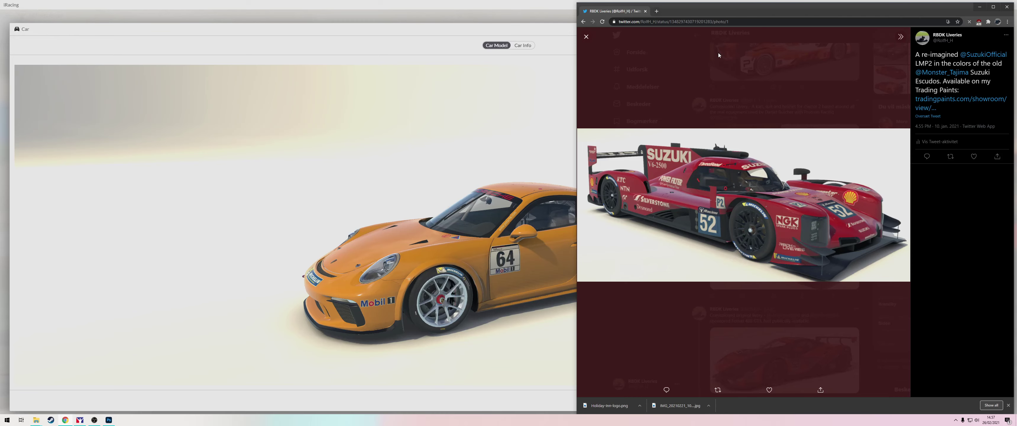
pyautogui.click(718, 53)
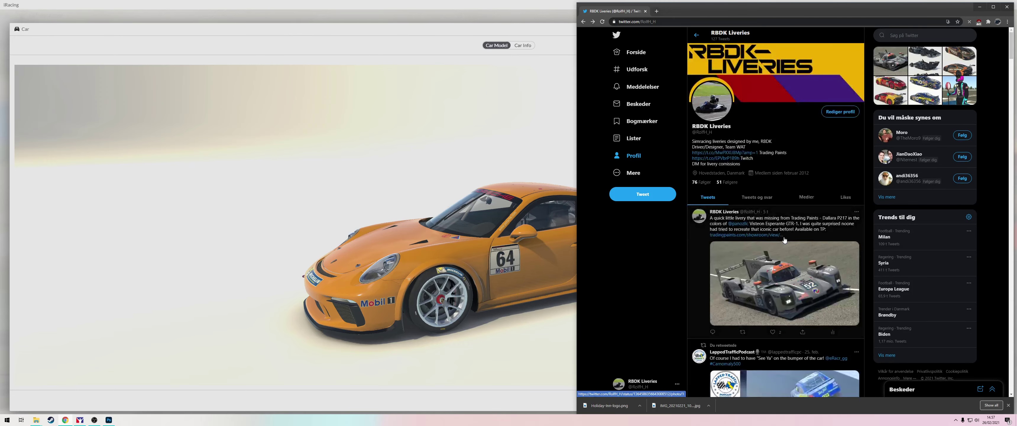
# Search Google Images for "orange logo" in a new browser tab
pyautogui.click(656, 11)
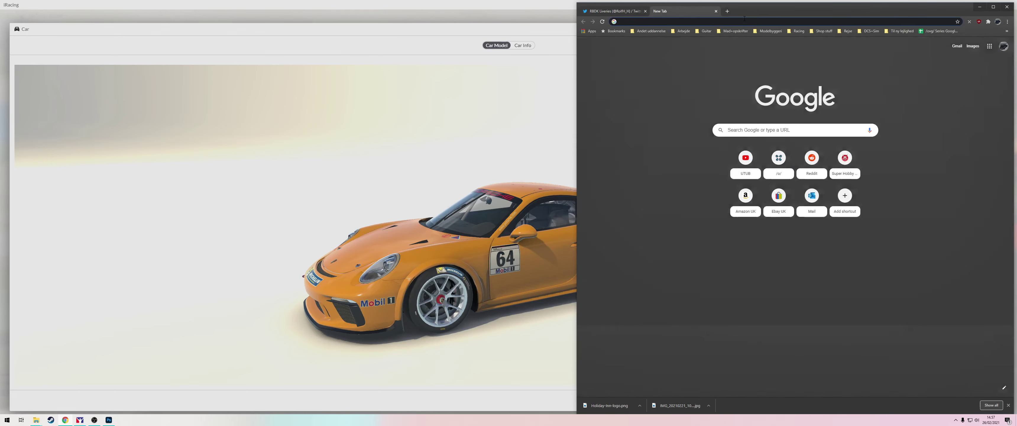
pyautogui.write('orange logo')
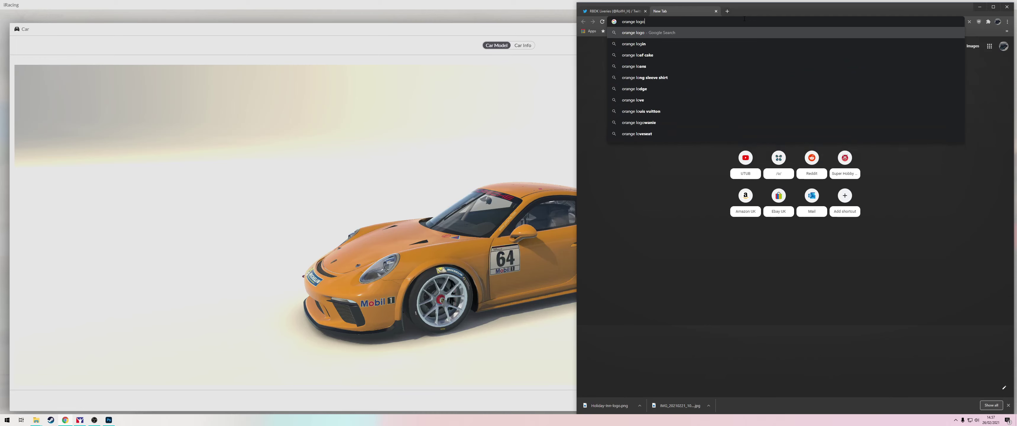
pyautogui.press('Return')
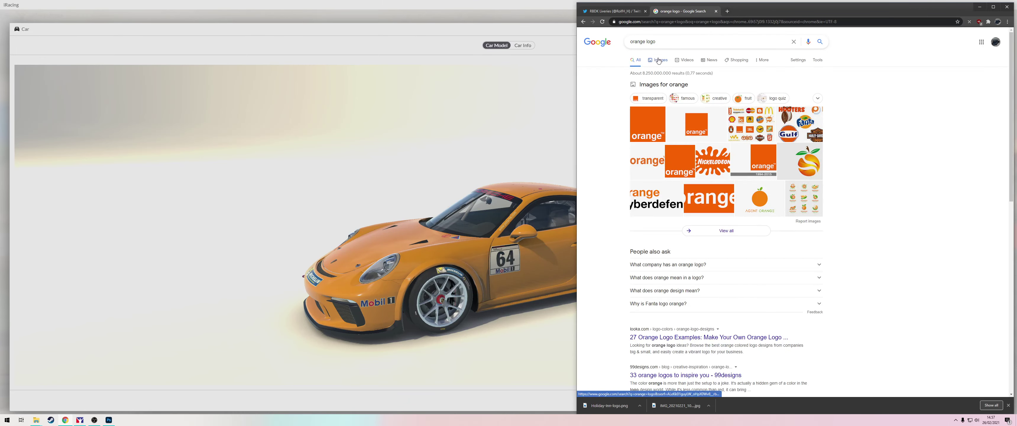
pyautogui.click(659, 61)
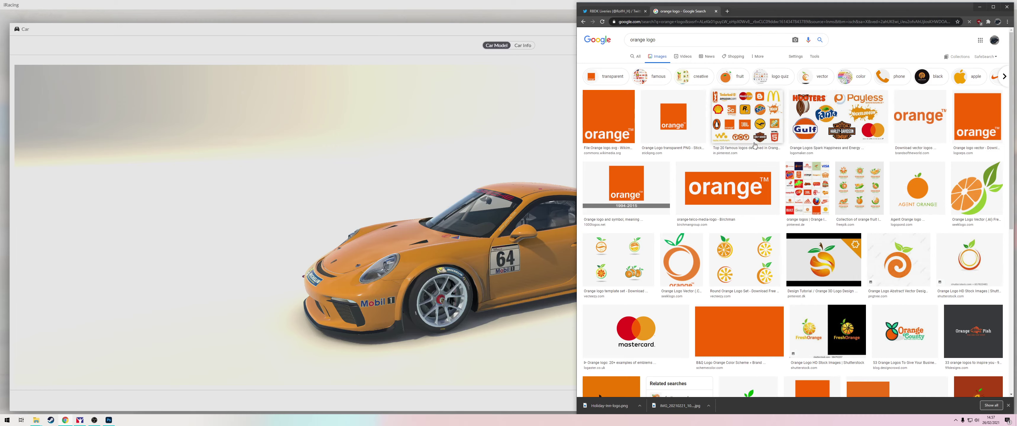
# Examine the collection of 20 famous orange logos and the related collections of orange and yellow brand logos
pyautogui.click(746, 126)
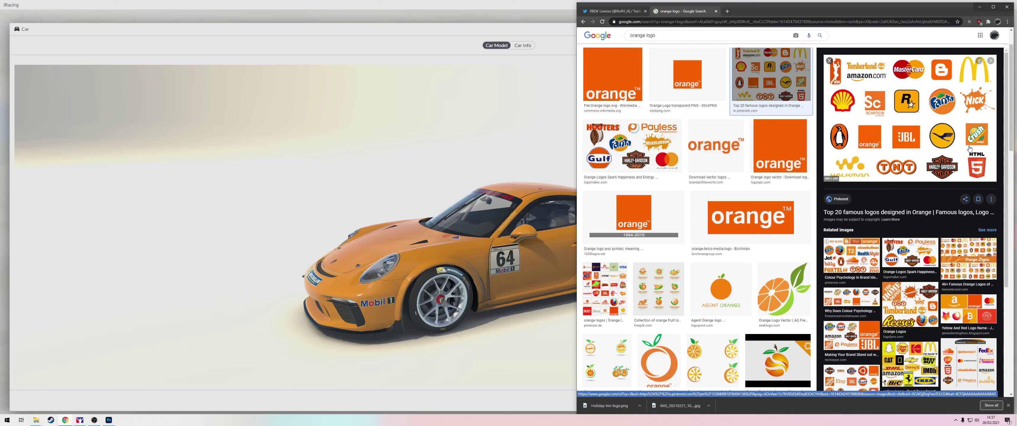
pyautogui.click(968, 258)
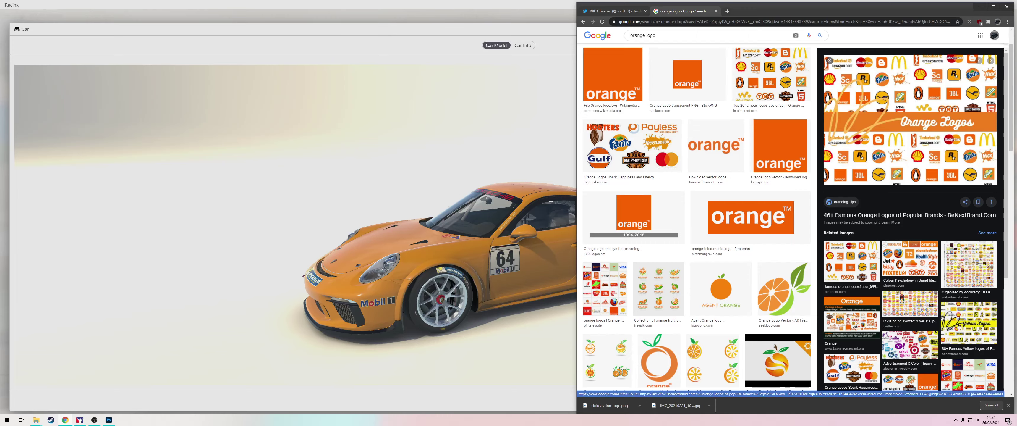
pyautogui.click(968, 264)
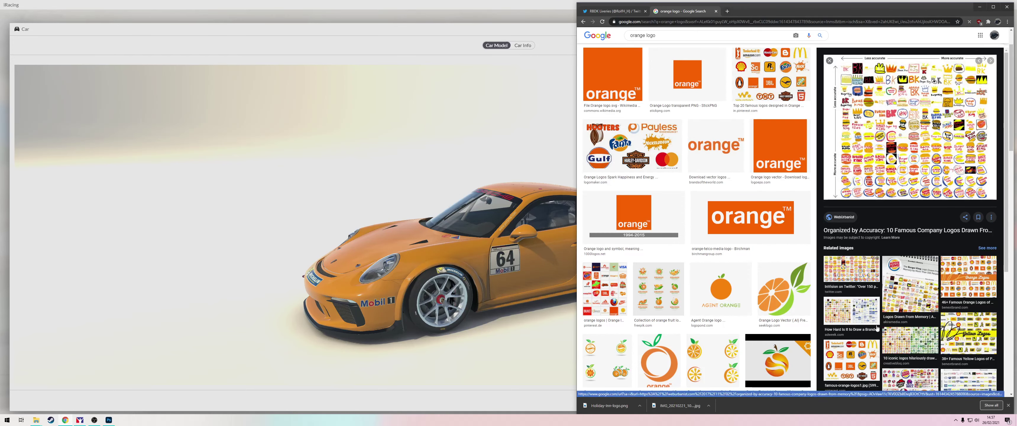
pyautogui.click(971, 323)
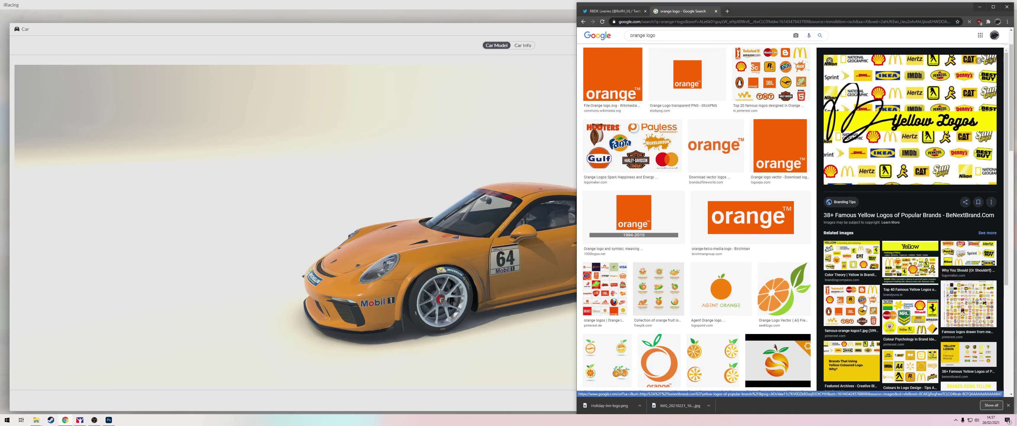
# Look through the orange logo results for a suitable sponsor, previewing the flooop and SoundCloud logos
pyautogui.scroll(-7, 673, 236)
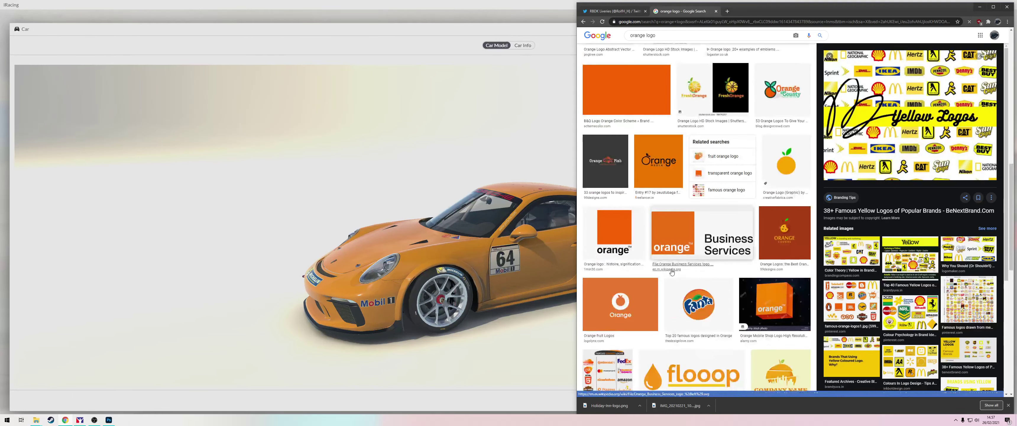
pyautogui.scroll(-4, 782, 262)
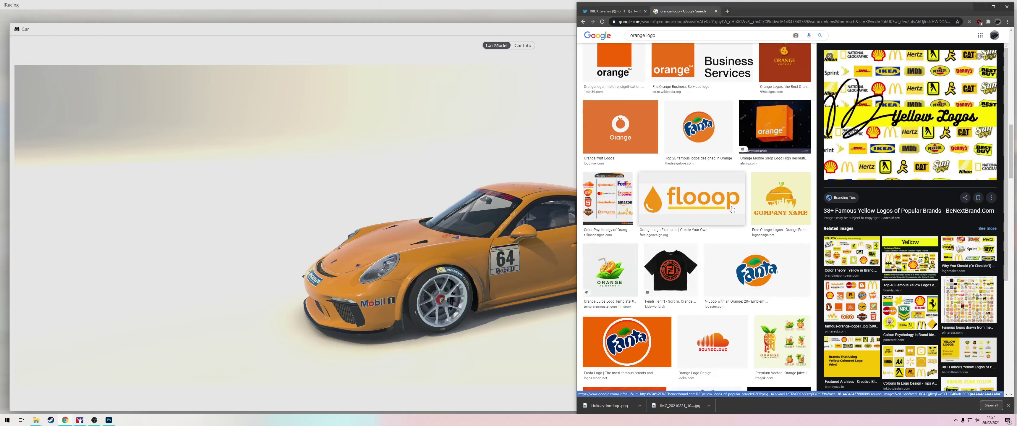
pyautogui.click(692, 197)
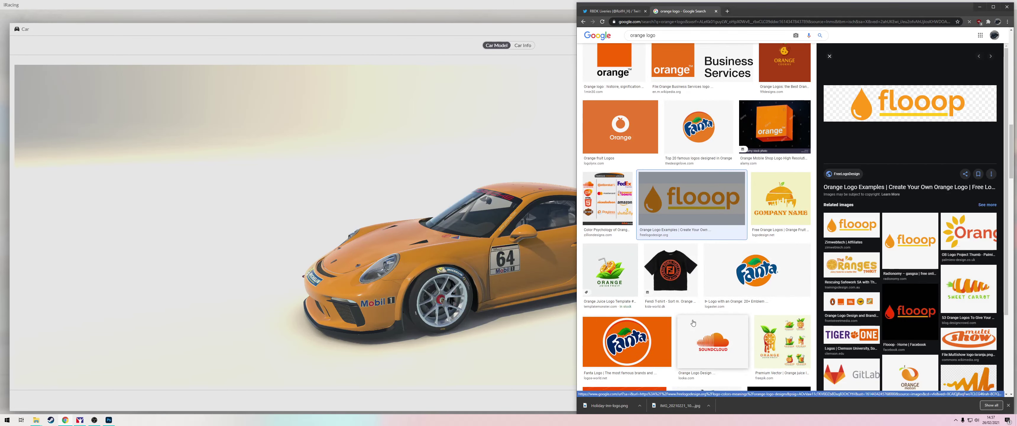
pyautogui.scroll(-5, 719, 330)
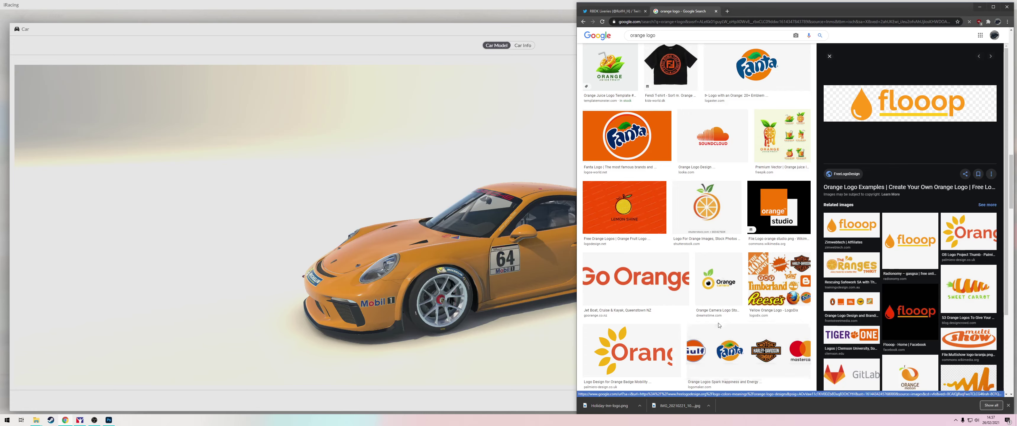
pyautogui.scroll(3, 719, 332)
pyautogui.click(712, 253)
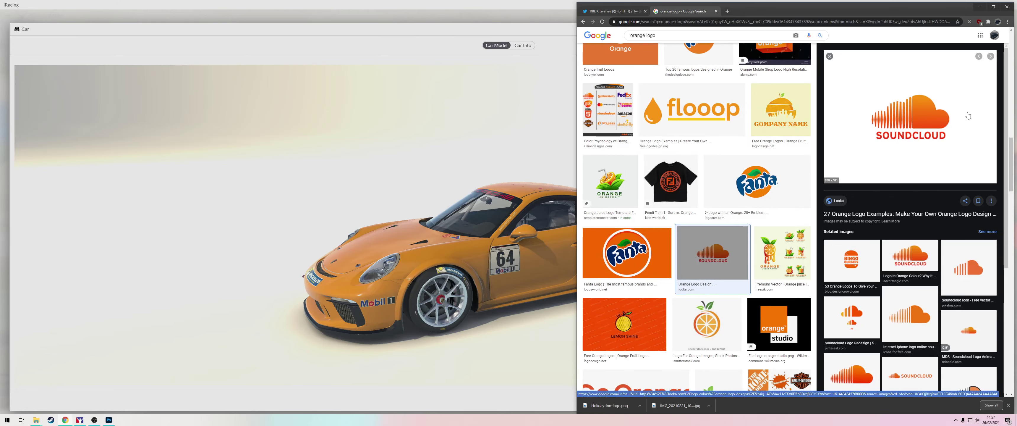
pyautogui.scroll(-3, 902, 294)
pyautogui.scroll(4, 900, 291)
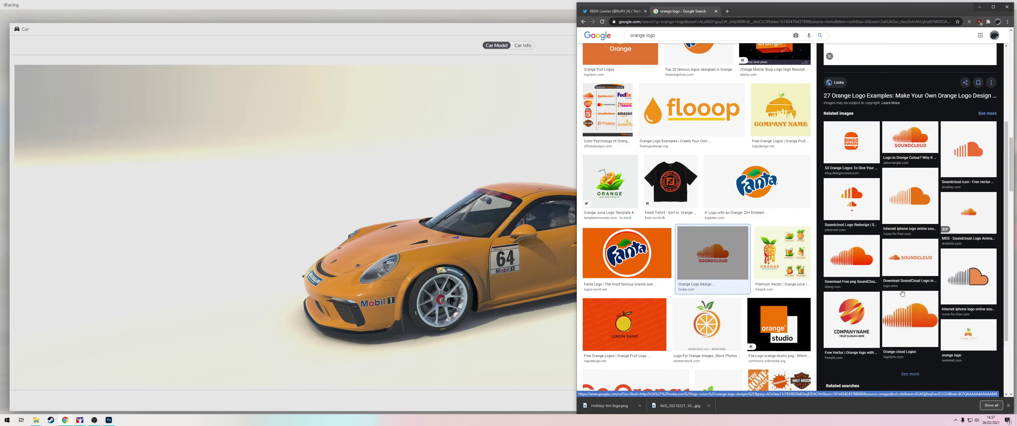
pyautogui.scroll(7, 754, 276)
pyautogui.scroll(4, 754, 276)
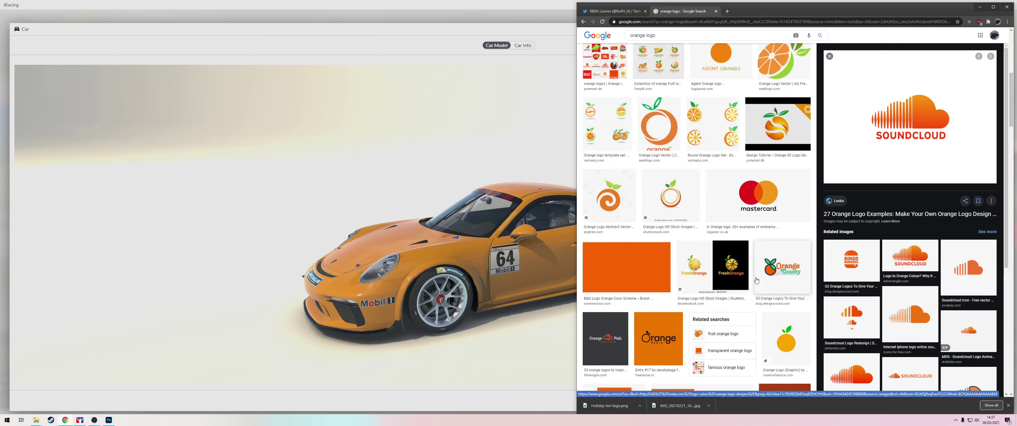
# Replace the image search with "soundcloud logo"
pyautogui.click(671, 36)
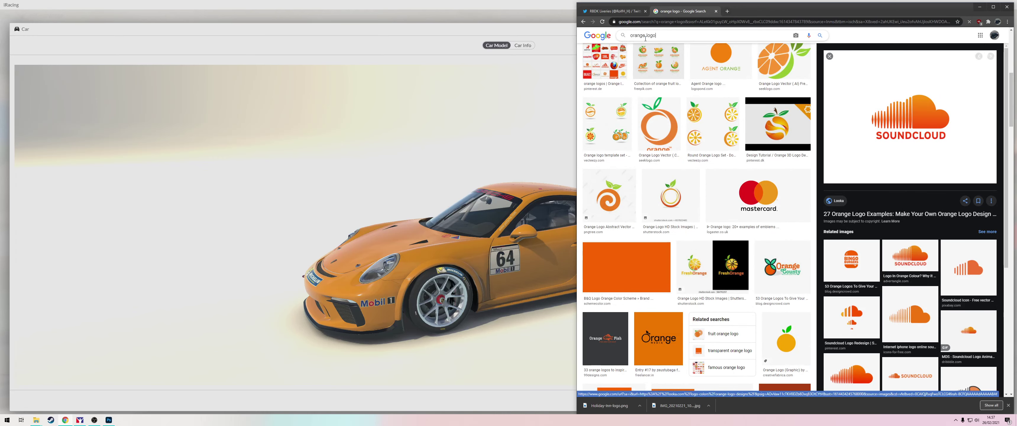
pyautogui.hotkey('ctrl', 'a')
pyautogui.write('soundcloud logo')
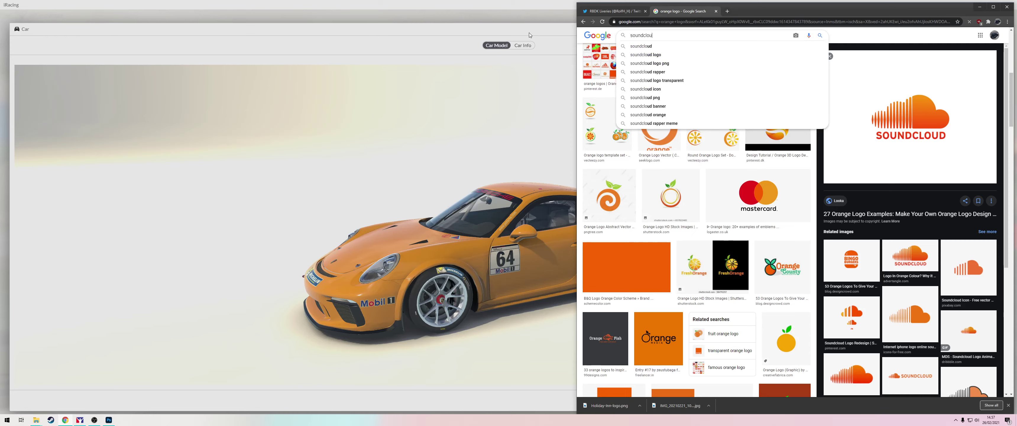
pyautogui.press('Return')
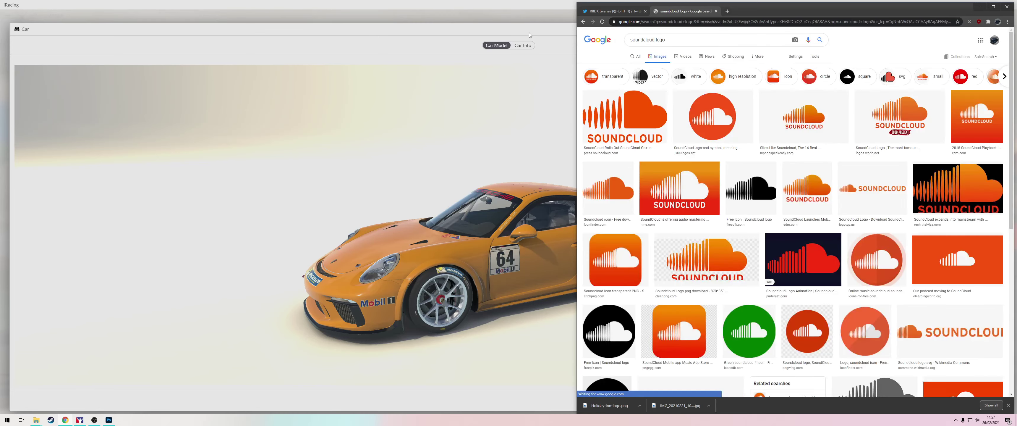
# Compare the first SoundCloud logo results and save the transparent orange logo with wordmark as a PNG in the Tutorial Car folder
pyautogui.click(655, 99)
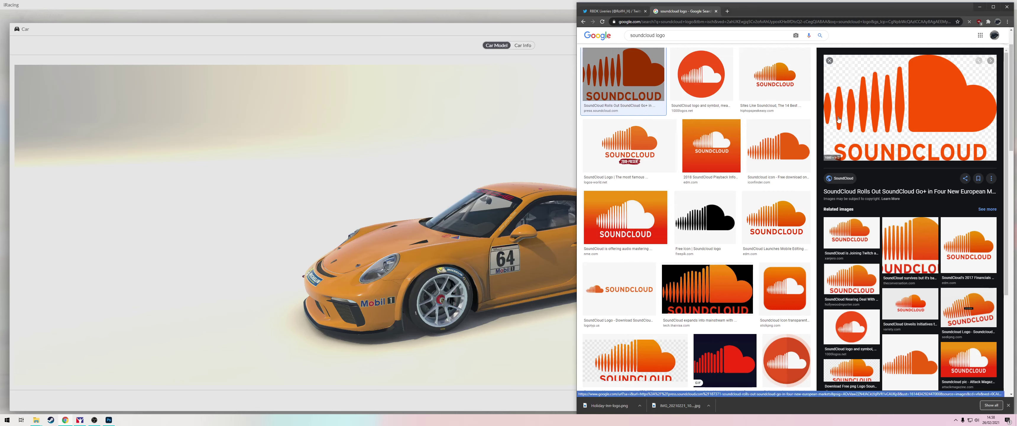
pyautogui.click(702, 77)
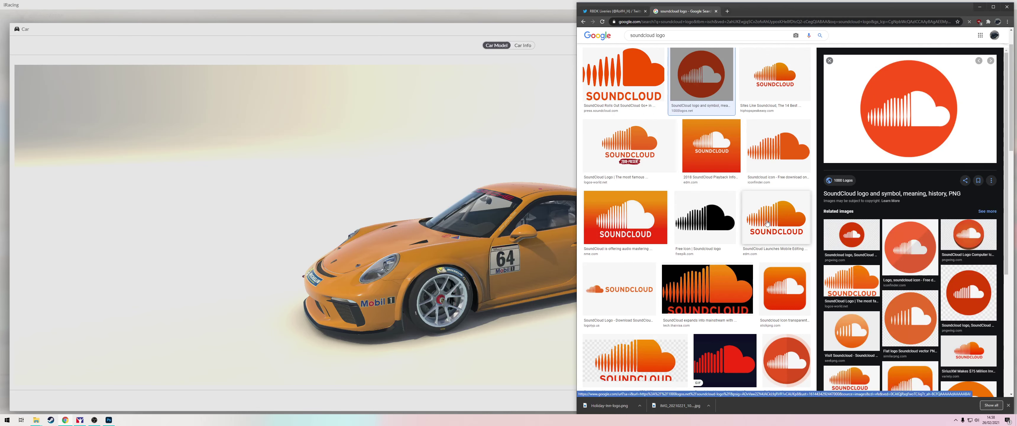
pyautogui.click(641, 95)
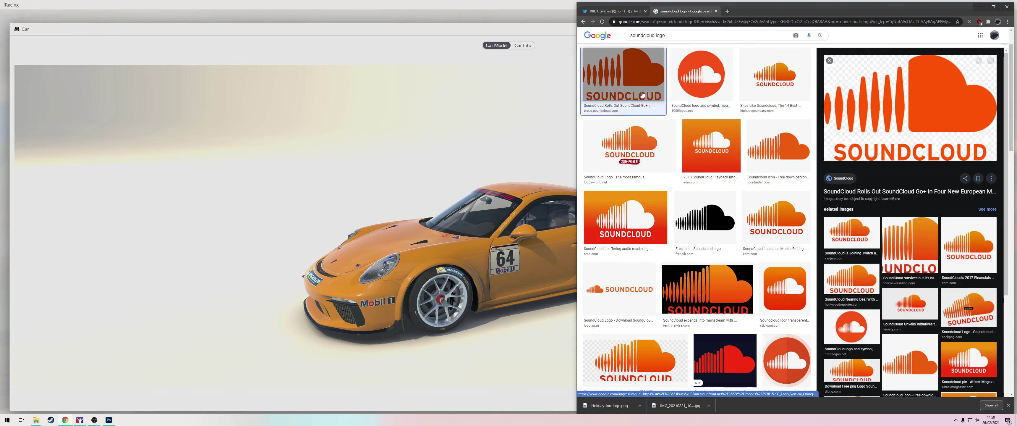
pyautogui.rightClick(877, 103)
pyautogui.click(899, 171)
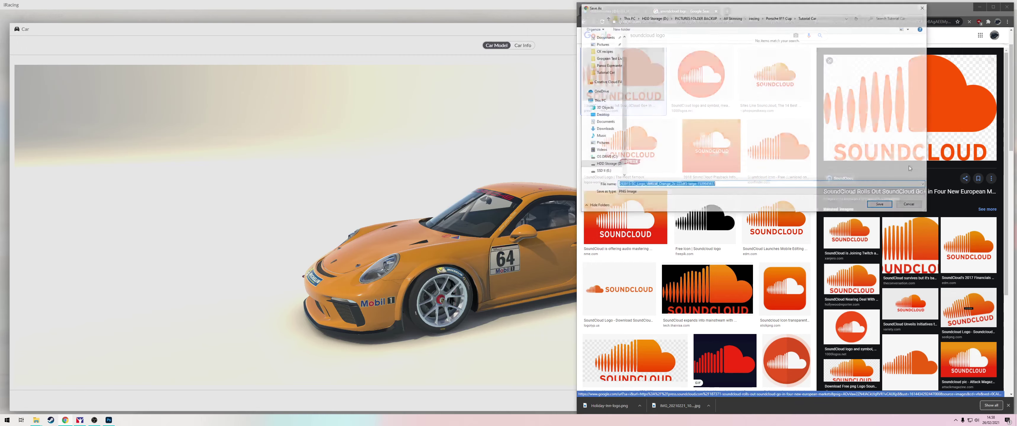
pyautogui.moveTo(860, 7); pyautogui.dragTo(432, 66)
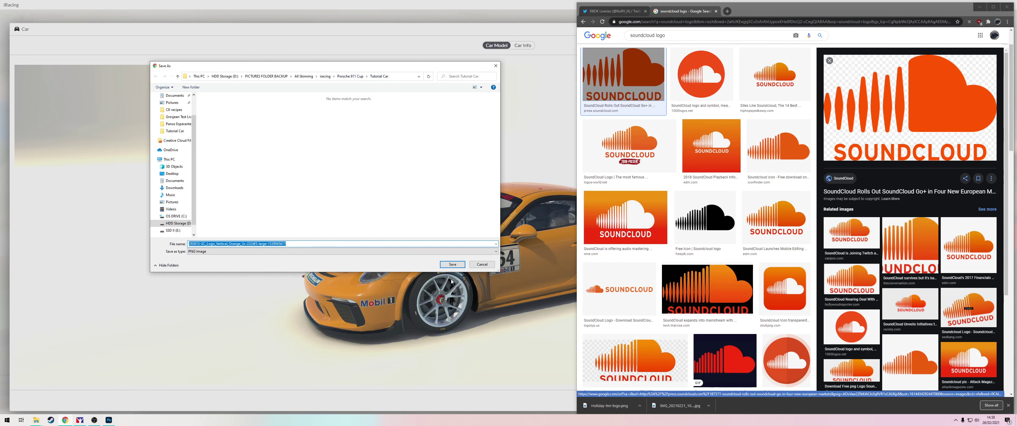
pyautogui.click(456, 265)
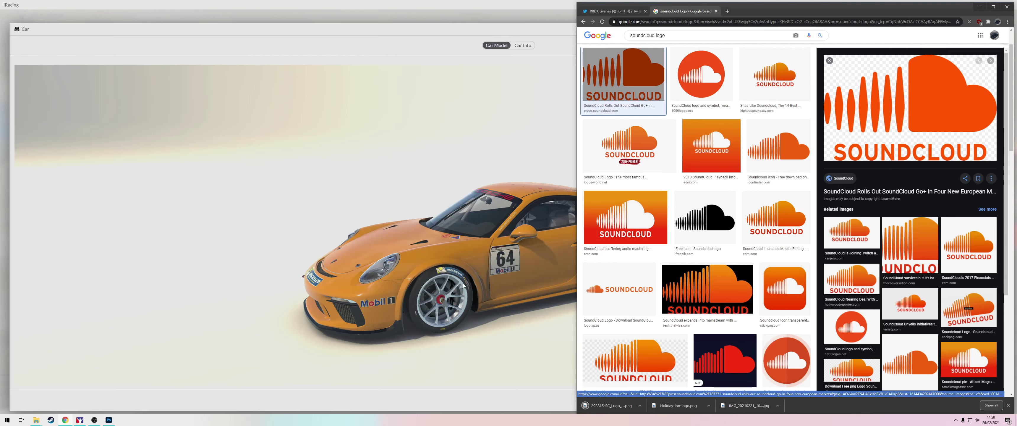
# Open the saved SoundCloud logo PNG from the Tutorial Car folder as its own document in Photoshop
pyautogui.hotkey('alt', 'Tab')
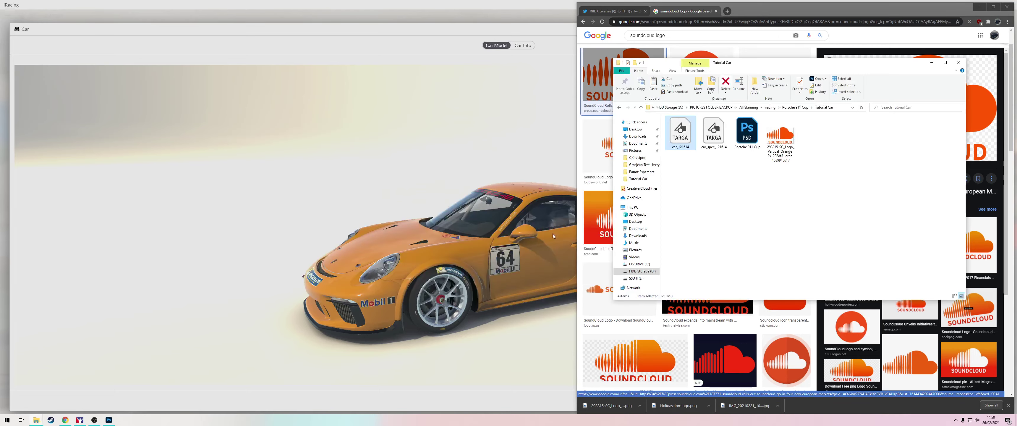
pyautogui.click(792, 143)
pyautogui.hotkey('alt', 'Tab')
pyautogui.click(519, 247)
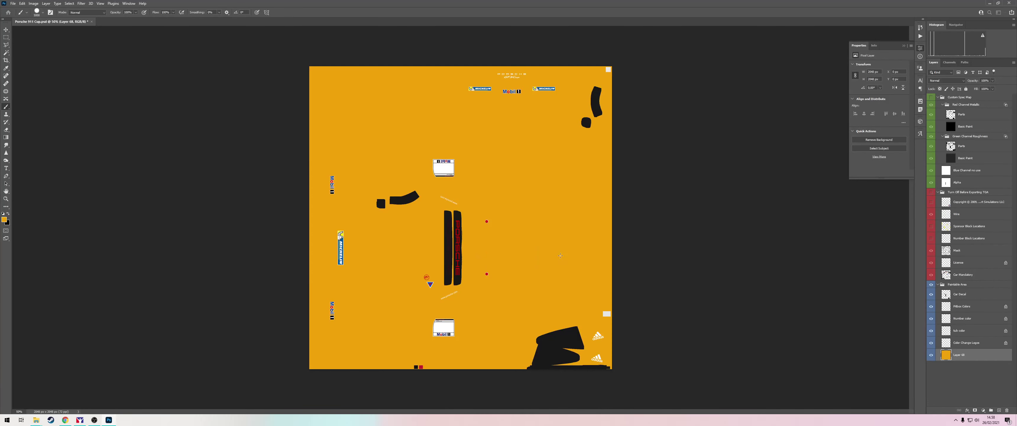
pyautogui.hotkey('alt', 'Tab')
pyautogui.moveTo(781, 143); pyautogui.dragTo(485, 21)
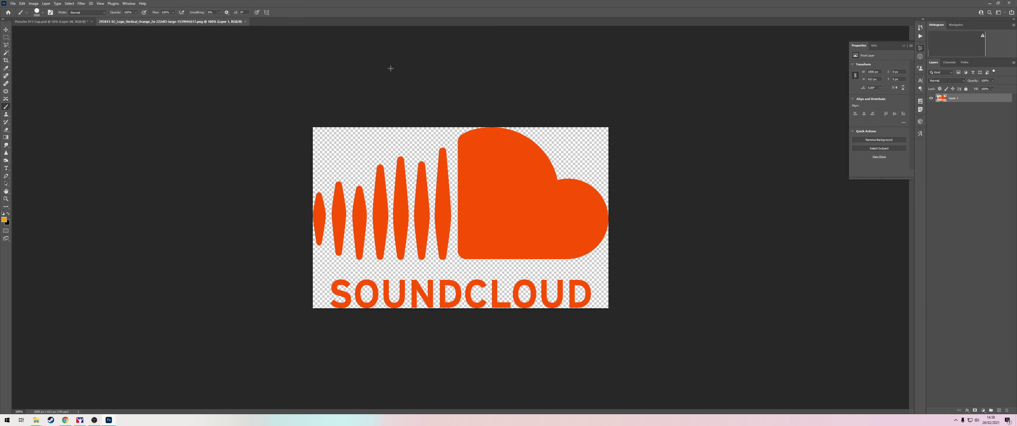
# Bring the logo into the Porsche 911 Cup document as the topmost layer, named Soundcloud Logo
pyautogui.press('v')
pyautogui.moveTo(456, 142)
pyautogui.mouseDown()
pyautogui.moveTo(46, 18)
pyautogui.moveTo(476, 173)
pyautogui.mouseUp()
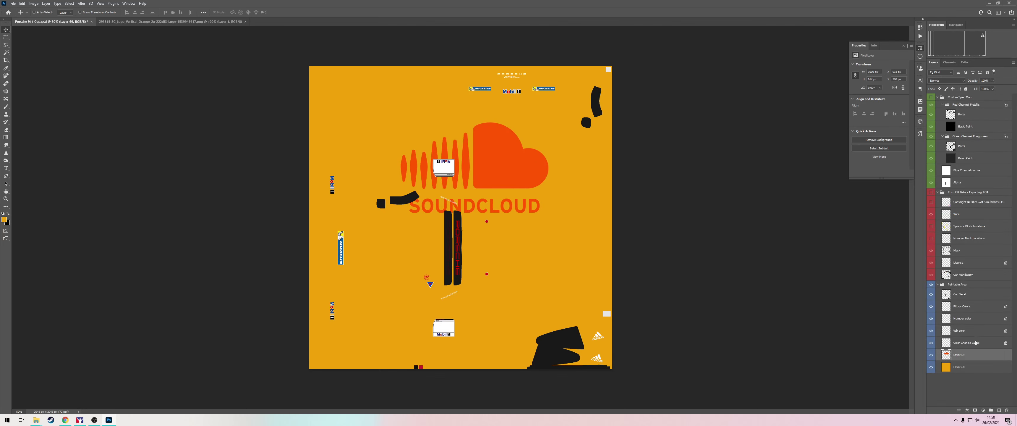
pyautogui.moveTo(974, 353); pyautogui.dragTo(967, 96)
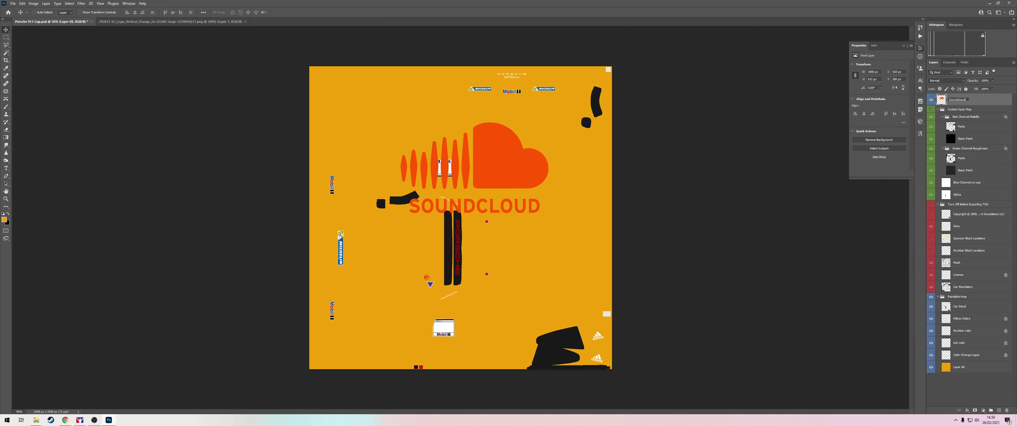
pyautogui.press('Return')
# Sample the logo's red-orange and paint the whole base colour layer with it using the Brush tool
pyautogui.press('i')
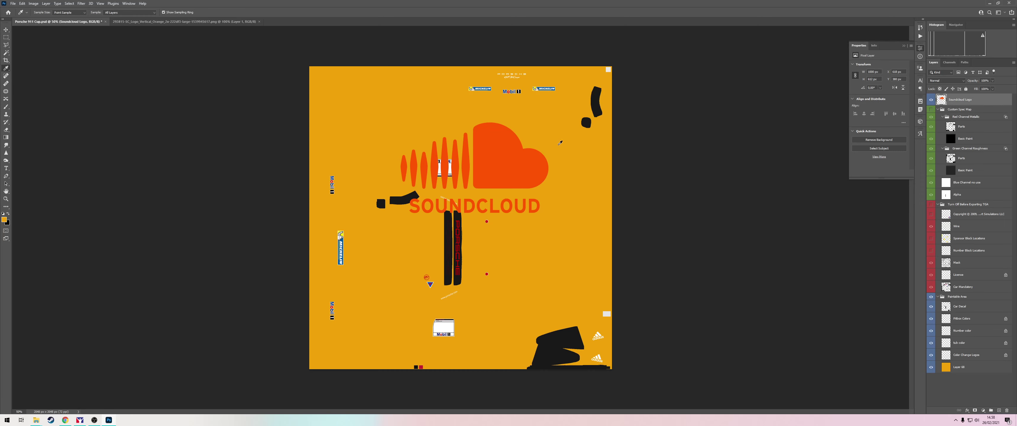
pyautogui.click(510, 167)
pyautogui.click(971, 368)
pyautogui.press('b')
pyautogui.click(690, 279)
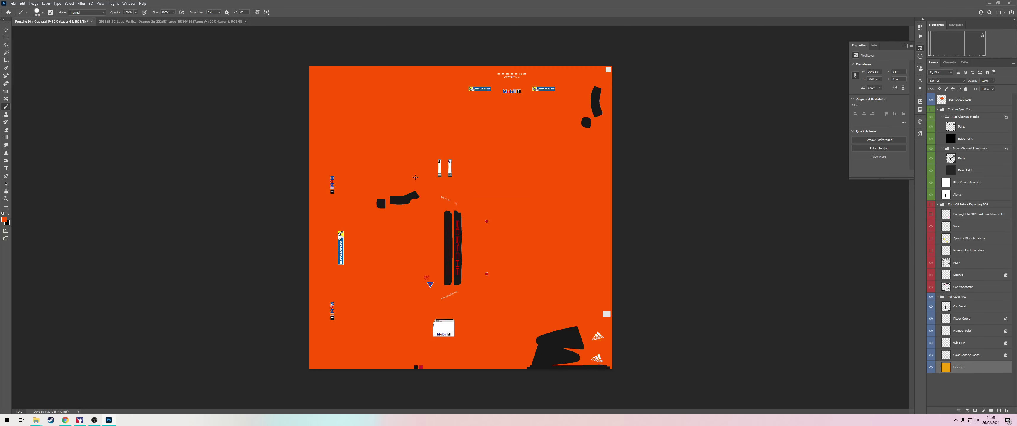
# Apply a white (ffffff) Color Overlay to the Soundcloud Logo layer
pyautogui.click(959, 102)
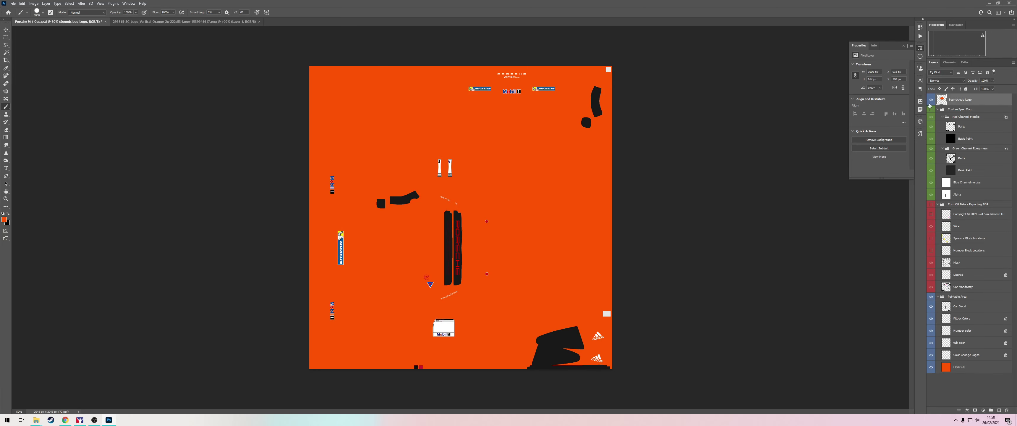
pyautogui.rightClick(979, 102)
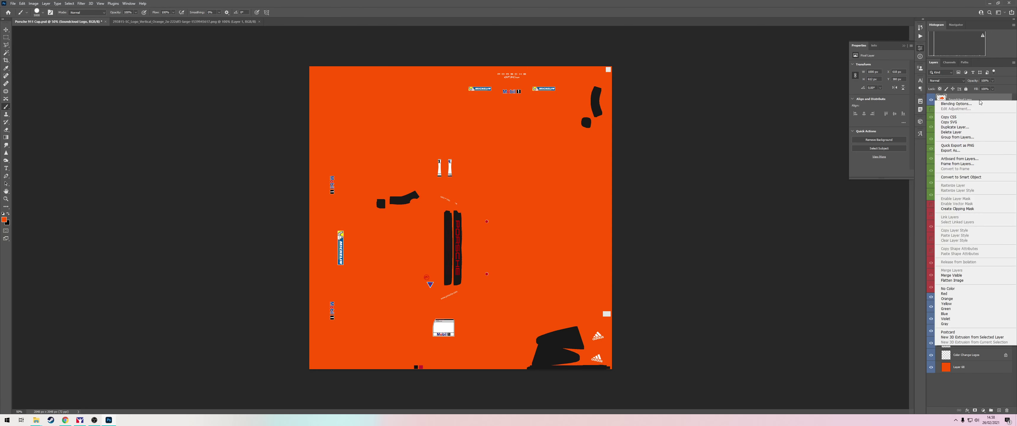
pyautogui.click(980, 100)
pyautogui.rightClick(980, 100)
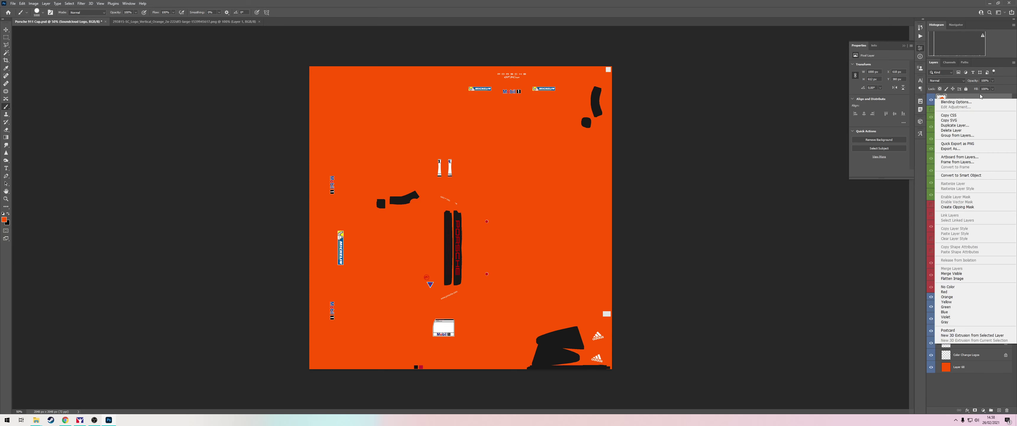
pyautogui.click(964, 105)
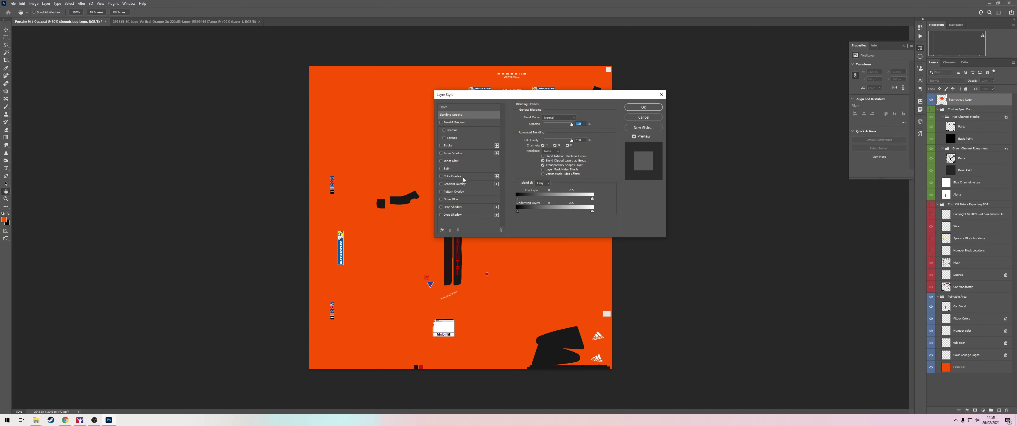
pyautogui.click(463, 177)
pyautogui.click(578, 117)
pyautogui.write('ffffff')
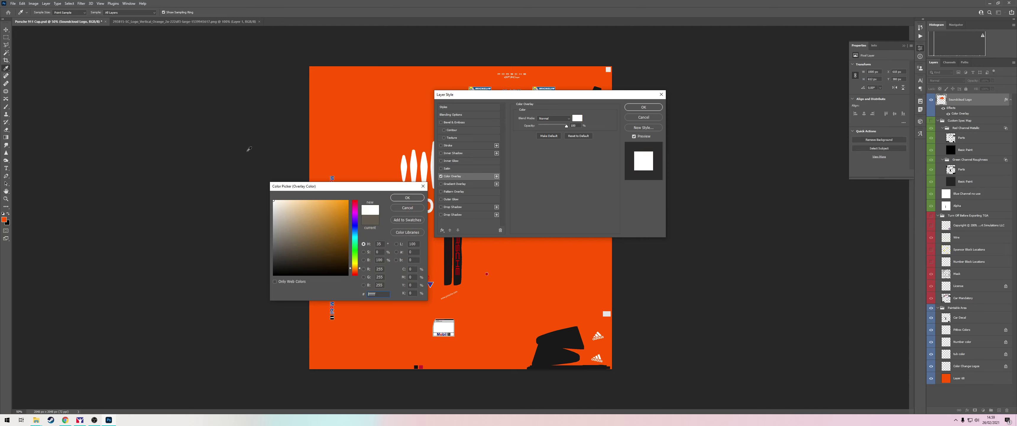
pyautogui.click(413, 198)
pyautogui.click(644, 107)
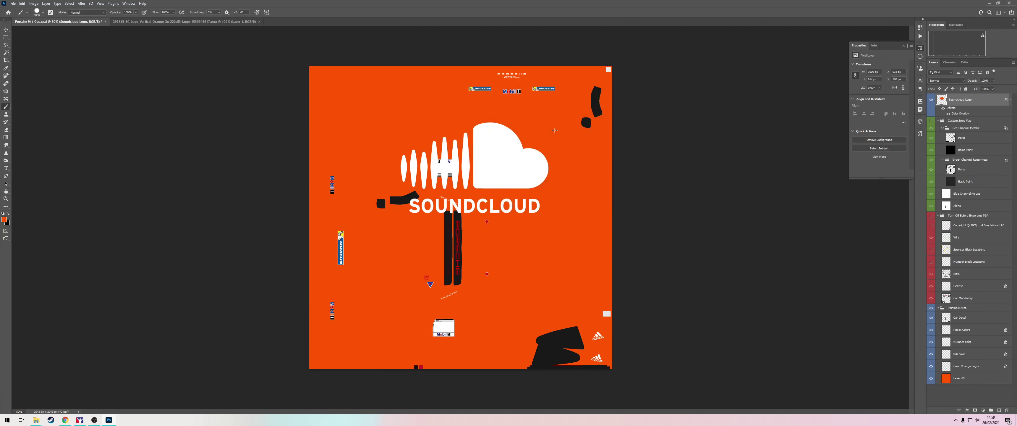
# Hide the Soundcloud Logo layer and show the Turn Off Before Exporting TGA group to display the car template
pyautogui.press('v')
pyautogui.moveTo(483, 172)
pyautogui.mouseDown()
pyautogui.moveTo(451, 251)
pyautogui.moveTo(462, 216)
pyautogui.moveTo(478, 213)
pyautogui.mouseUp()
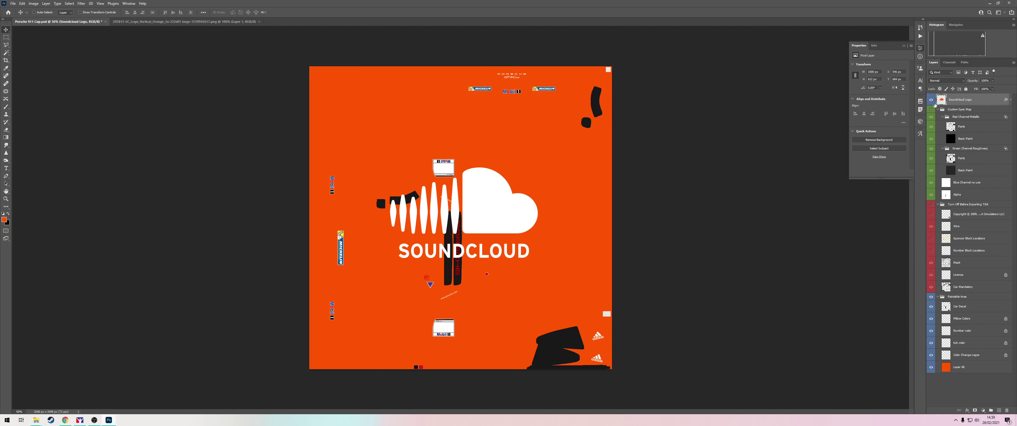
pyautogui.click(931, 99)
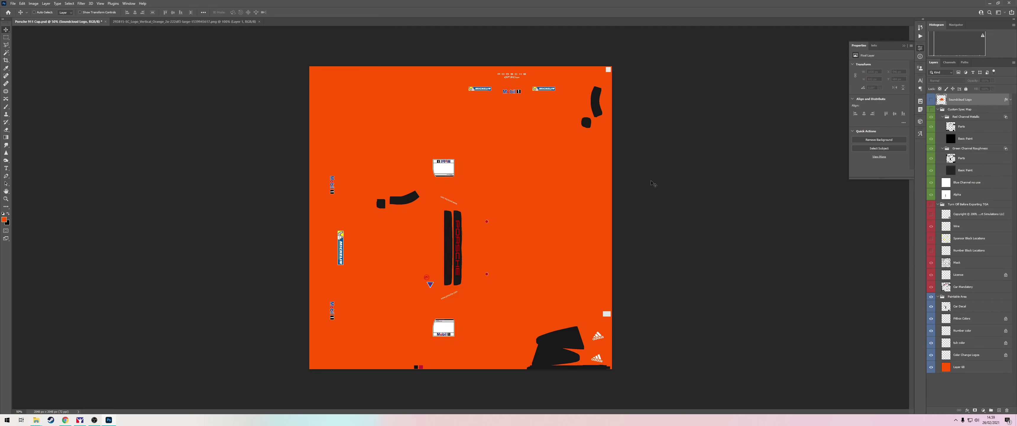
pyautogui.click(931, 203)
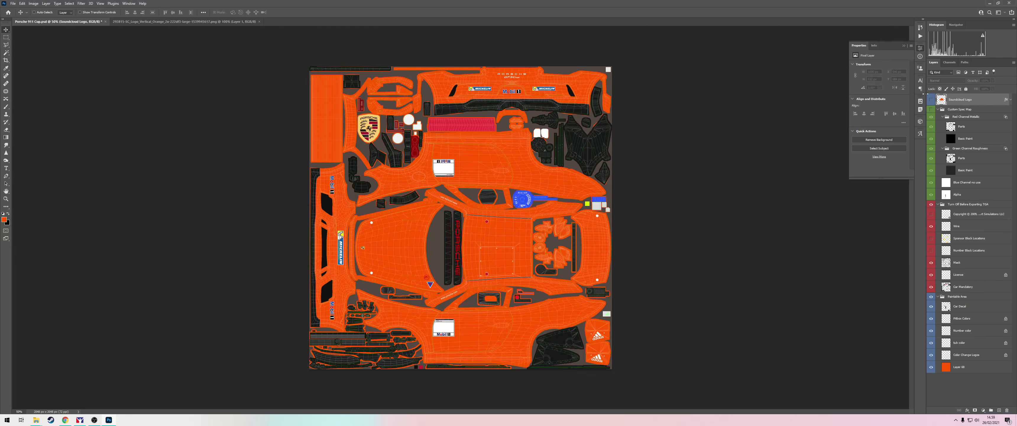
# Duplicate the Soundcloud Logo layer and place the visible copy directly above the orange base layer
pyautogui.rightClick(979, 101)
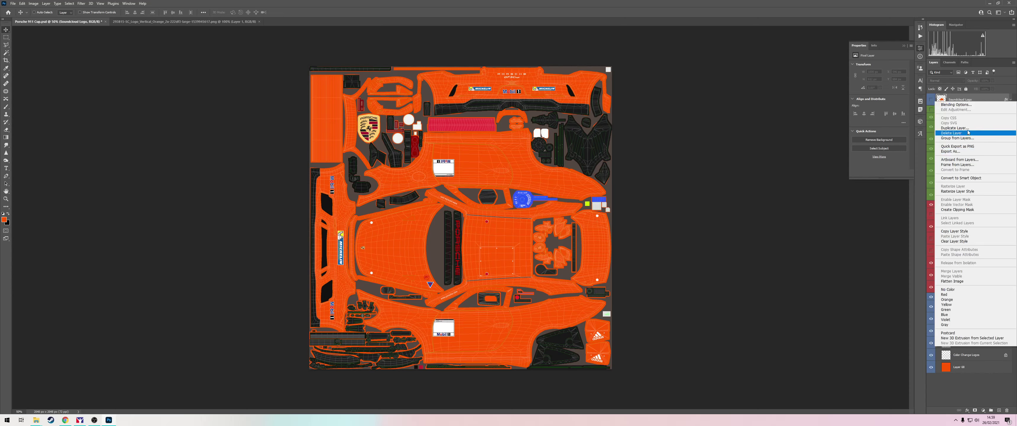
pyautogui.click(954, 128)
pyautogui.click(557, 122)
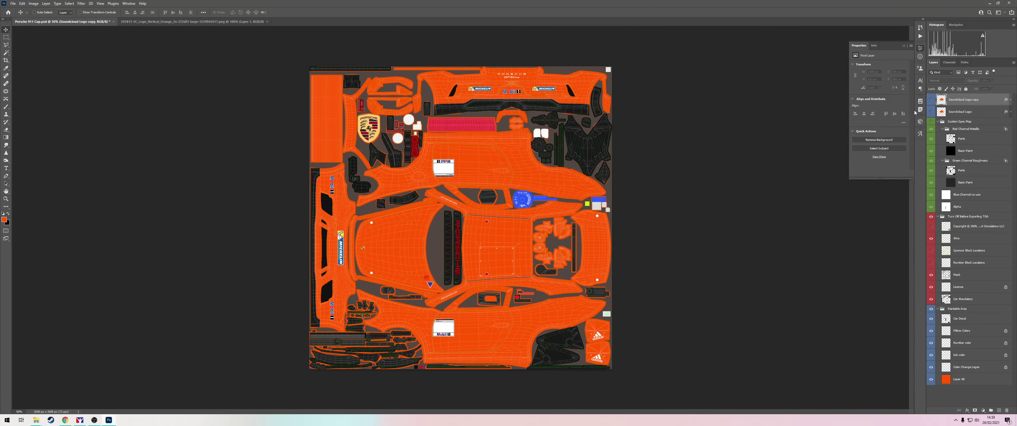
pyautogui.click(920, 101)
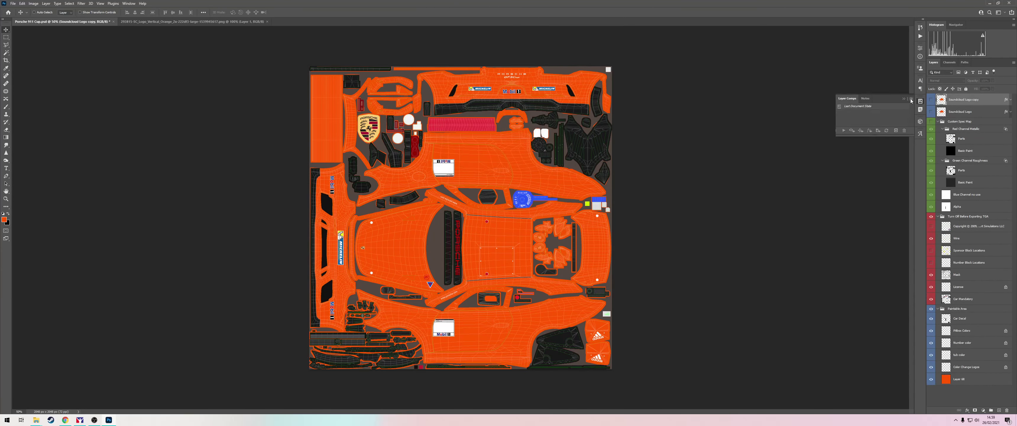
pyautogui.click(920, 101)
pyautogui.click(930, 100)
pyautogui.moveTo(959, 100); pyautogui.dragTo(963, 370)
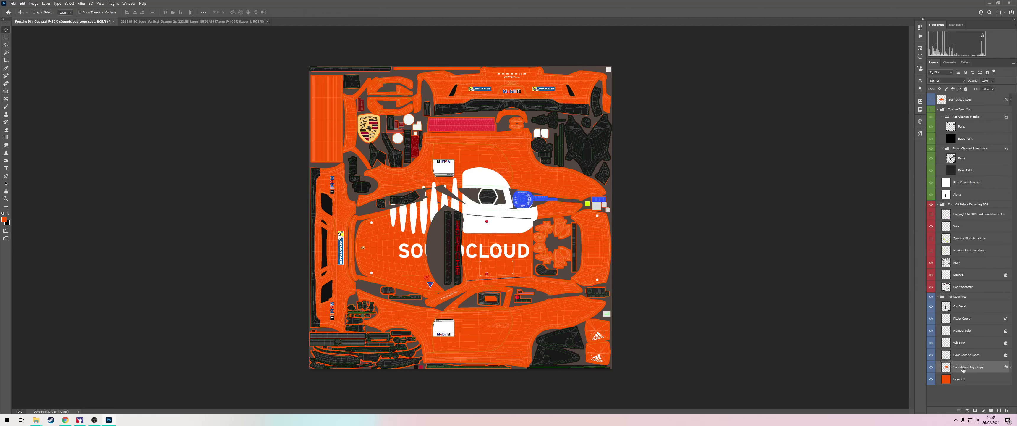
# Move the logo copy onto the car's lower side panel and scale it to fit the door area beside the number block
pyautogui.moveTo(496, 230); pyautogui.dragTo(498, 328)
pyautogui.press('z')
pyautogui.click(564, 360)
pyautogui.click(563, 360)
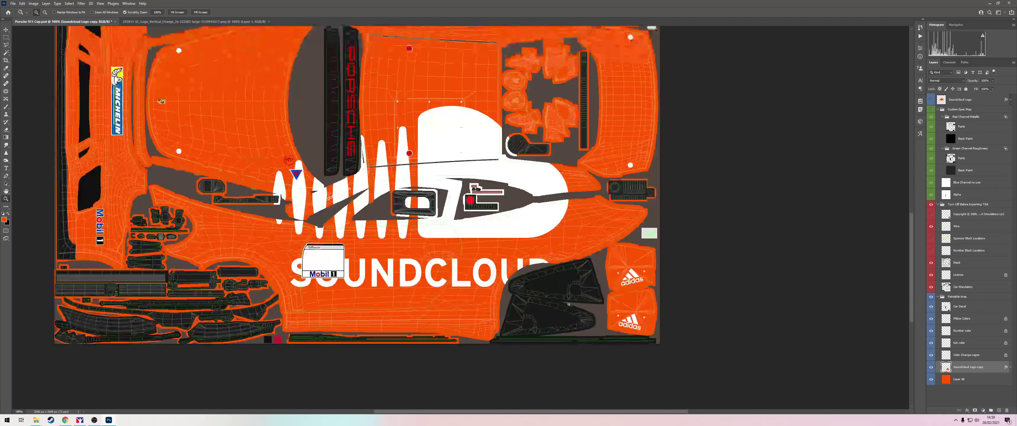
pyautogui.hotkey('ctrl', 't')
pyautogui.moveTo(571, 107); pyautogui.dragTo(464, 258)
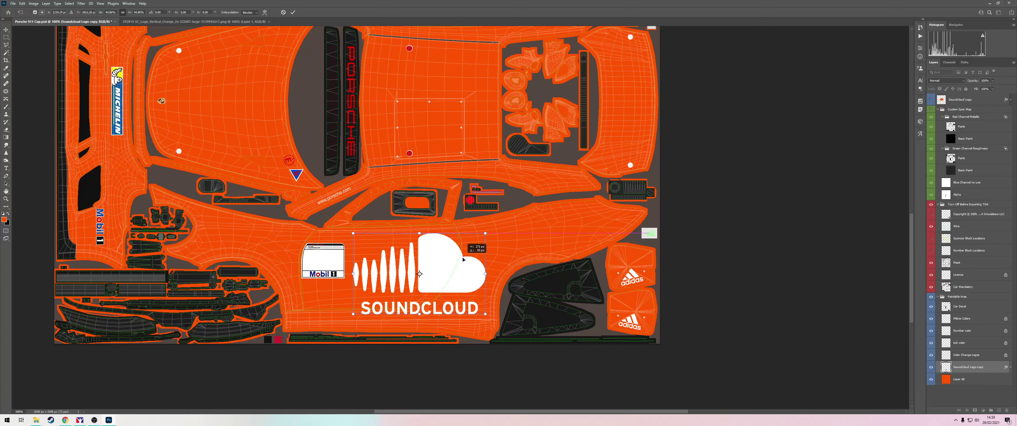
pyautogui.moveTo(488, 232); pyautogui.dragTo(491, 231)
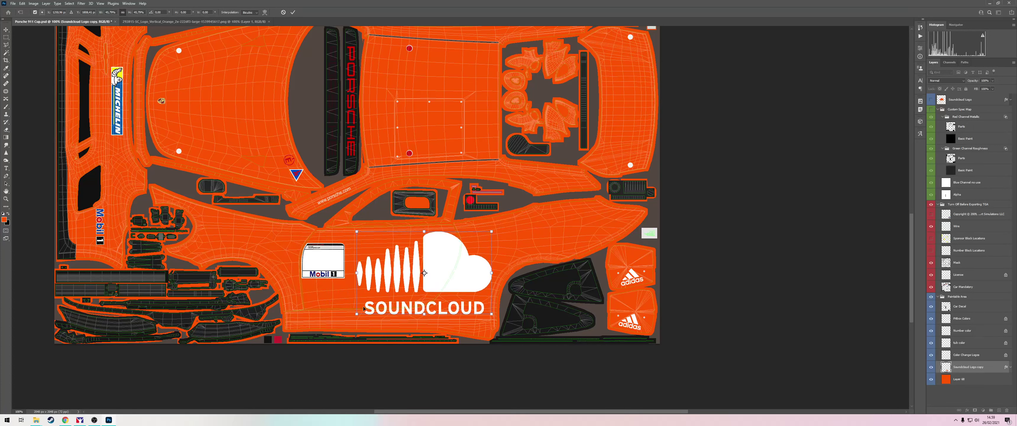
pyautogui.moveTo(359, 313); pyautogui.dragTo(351, 317)
pyautogui.moveTo(439, 283); pyautogui.dragTo(440, 280)
pyautogui.press('Return')
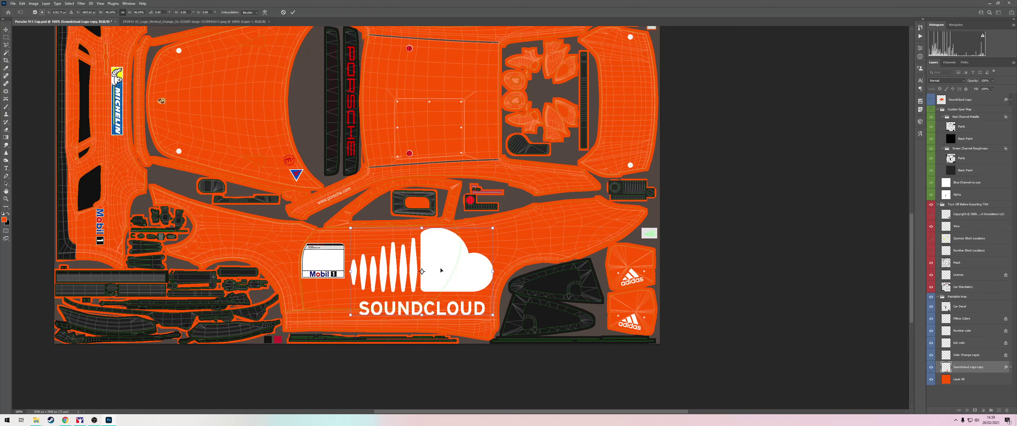
# Duplicate the door logo layer and move the new copy onto the car's hood
pyautogui.press('z')
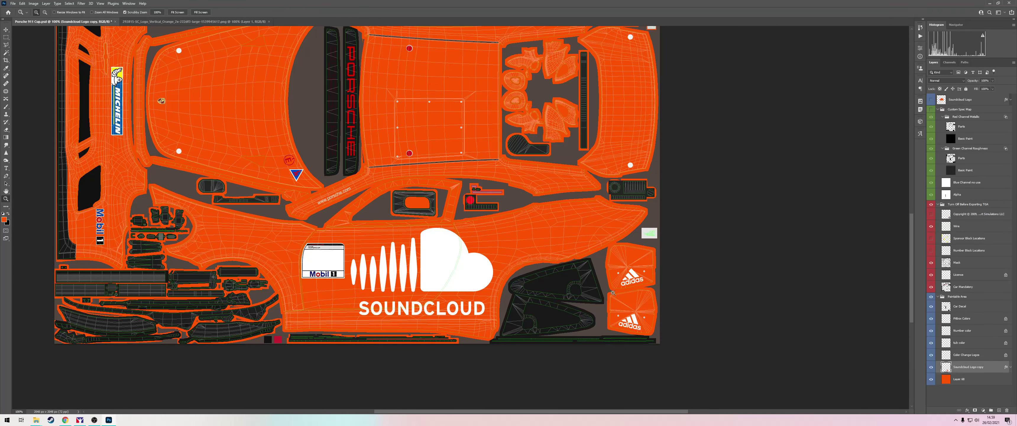
pyautogui.scroll(2, 508, 274)
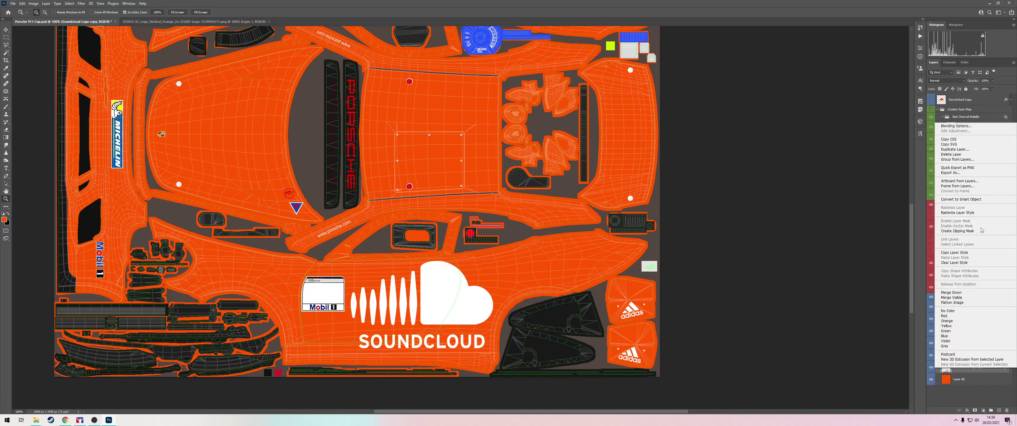
pyautogui.hotkey('ctrl', 'j')
pyautogui.scroll(3, 575, 206)
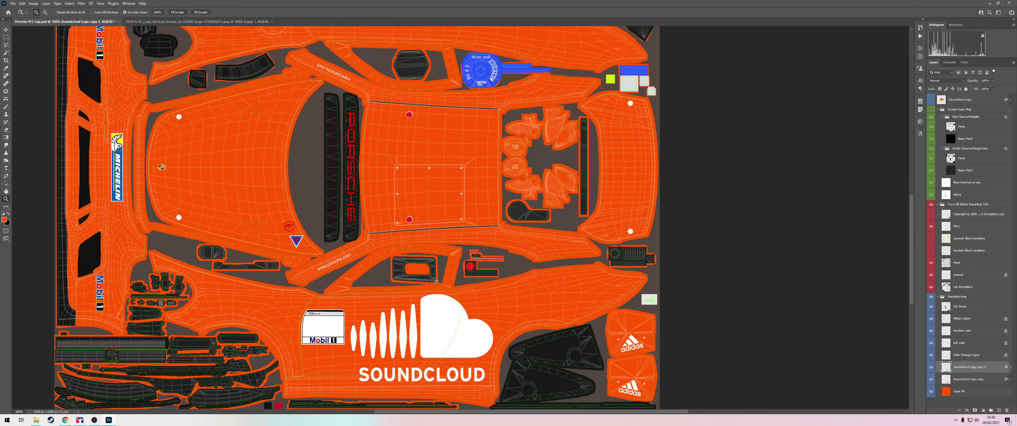
pyautogui.press('v')
pyautogui.moveTo(435, 332); pyautogui.dragTo(231, 147)
# Rotate the hood's SoundCloud logo 90° clockwise, scale it down and centre it on the hood
pyautogui.hotkey('ctrl', 't')
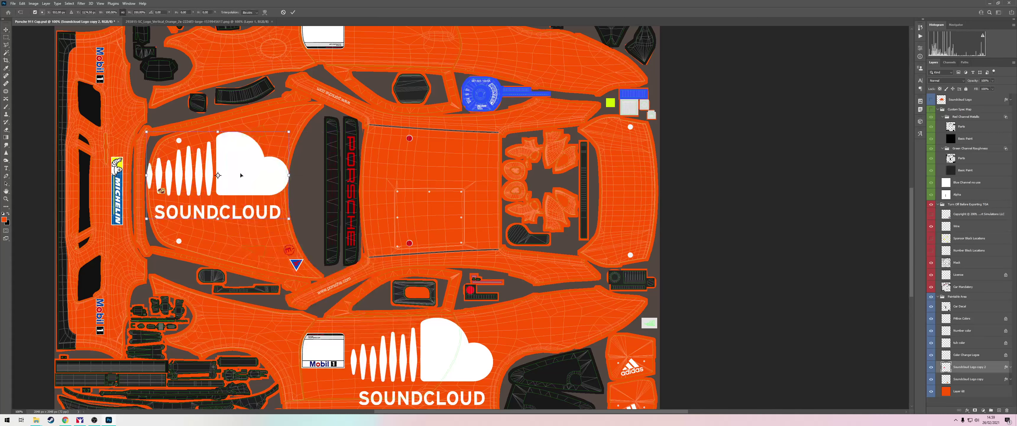
pyautogui.rightClick(239, 172)
pyautogui.click(271, 258)
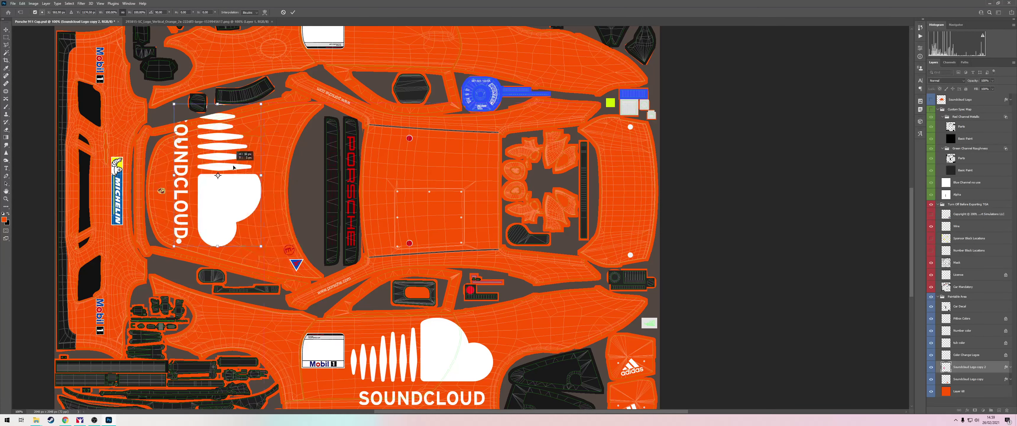
pyautogui.moveTo(255, 127); pyautogui.dragTo(274, 135)
pyautogui.moveTo(243, 166); pyautogui.dragTo(234, 162)
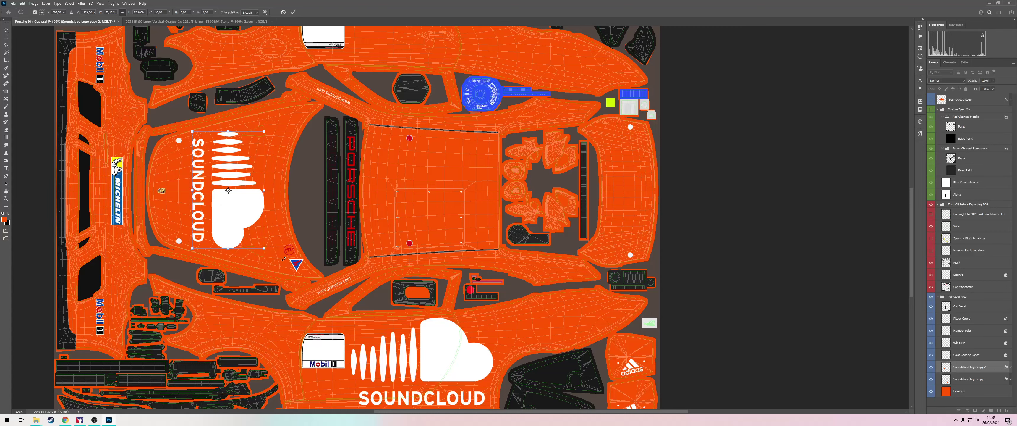
pyautogui.press('Return')
# Duplicate the original Soundcloud Logo layer and make the new copy visible
pyautogui.press('z')
pyautogui.hotkey('ctrl', '-')
pyautogui.hotkey('ctrl', '-')
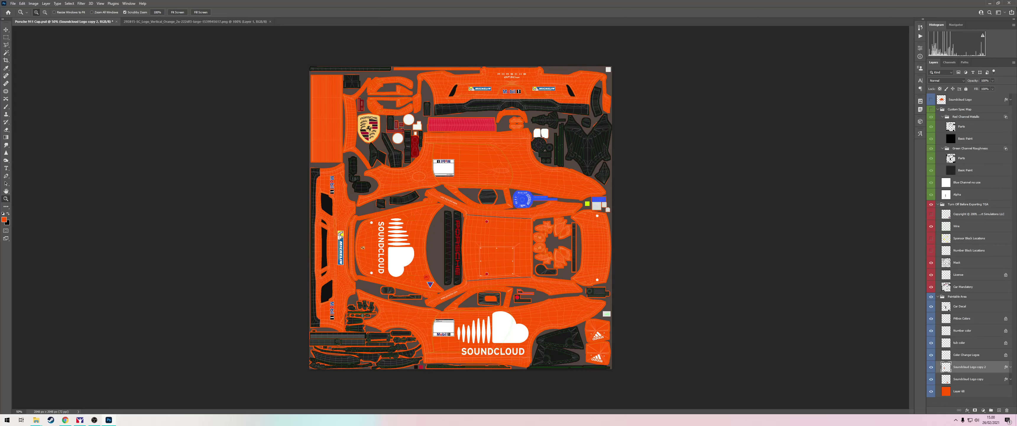
pyautogui.rightClick(976, 101)
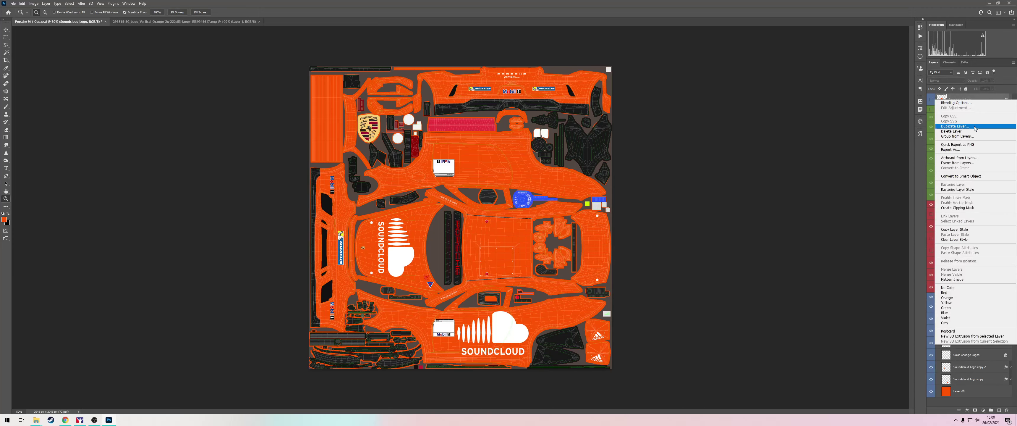
pyautogui.click(955, 126)
pyautogui.press('Return')
pyautogui.click(931, 100)
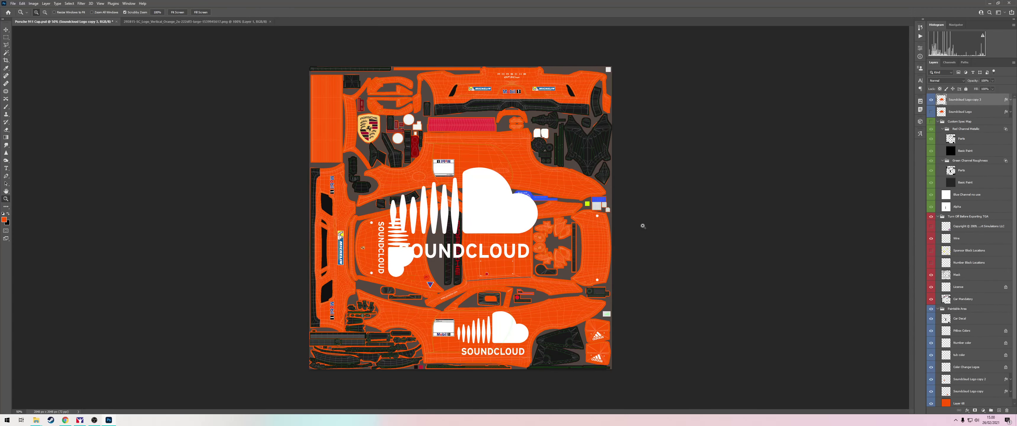
# Marquee-select the SOUNDCLOUD wordmark on the new copy, delete everything outside it and deselect
pyautogui.press('m')
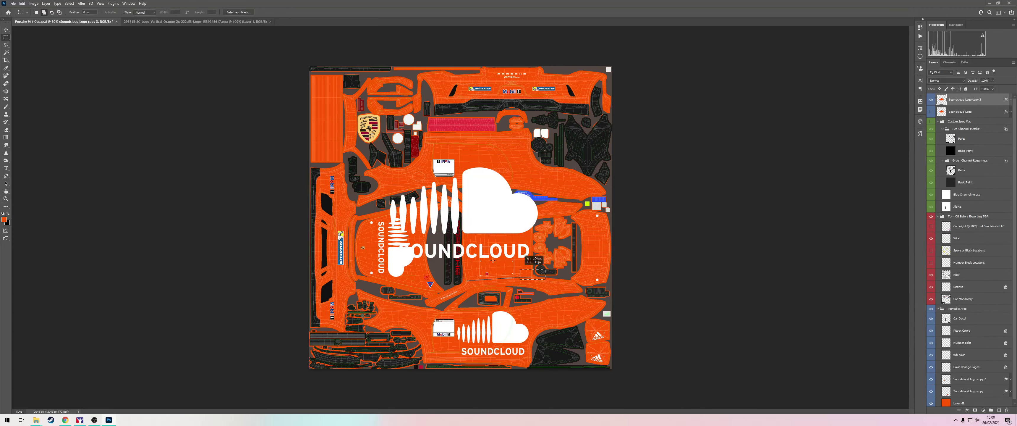
pyautogui.moveTo(545, 279); pyautogui.dragTo(356, 238)
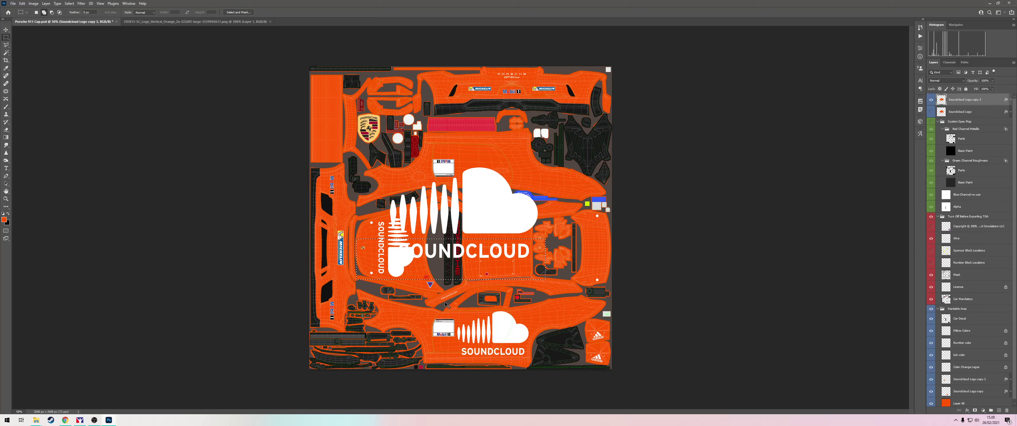
pyautogui.hotkey('ctrl', 'shift', 'i')
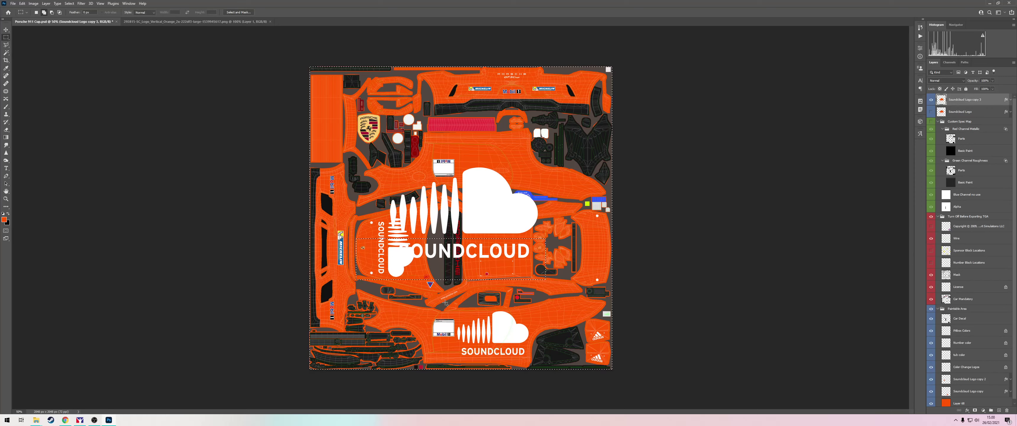
pyautogui.press('Delete')
pyautogui.hotkey('ctrl', 'd')
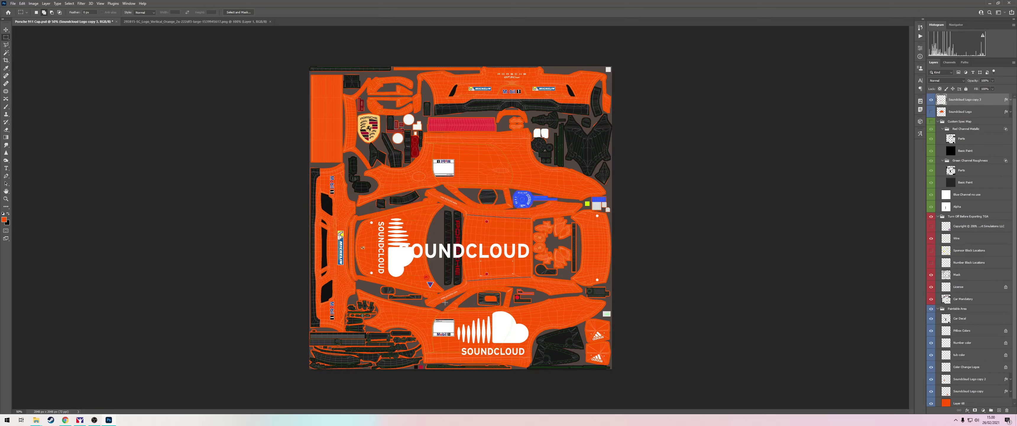
# Move the wordmark up off the car's roof and place its layer directly above the other logo copies in the Paintable Area group
pyautogui.press('v')
pyautogui.moveTo(483, 218); pyautogui.dragTo(423, 111)
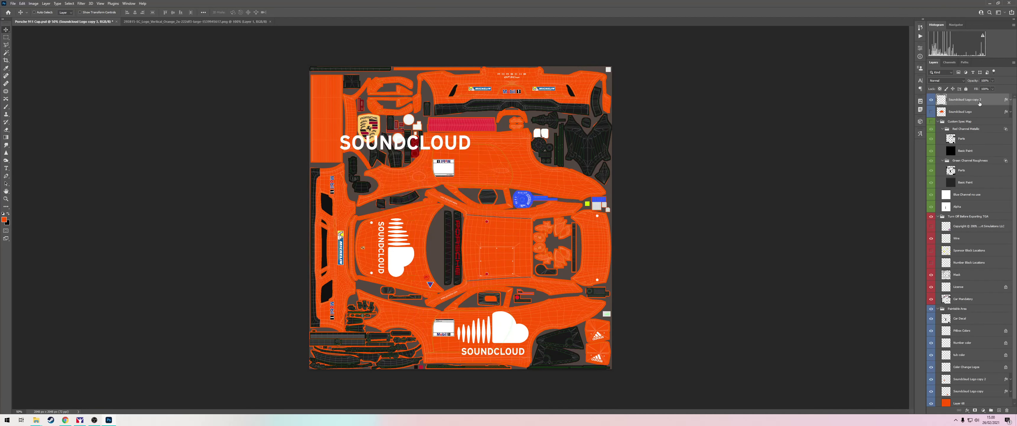
pyautogui.moveTo(979, 103); pyautogui.dragTo(973, 372)
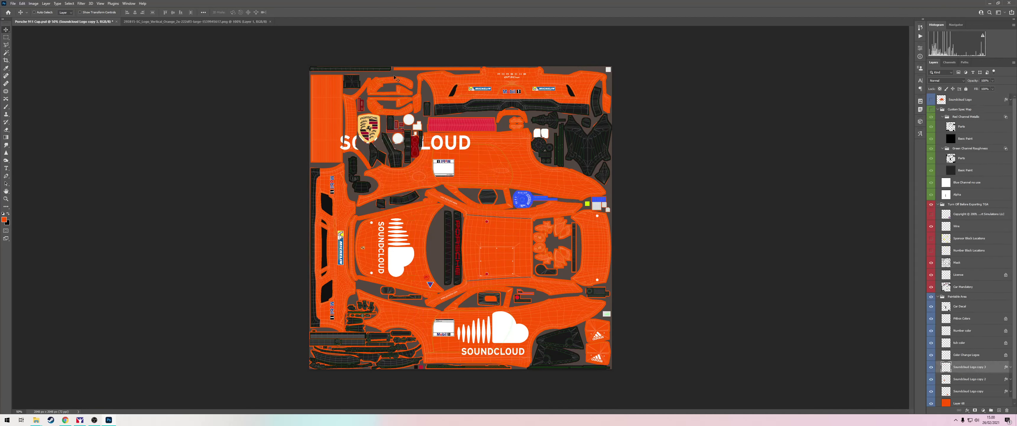
# Rotate the wordmark to read from bottom to top and scale it to fit the tall panel in the template's upper-left corner
pyautogui.moveTo(396, 140); pyautogui.dragTo(366, 121)
pyautogui.hotkey('ctrl', 't')
pyautogui.rightClick(383, 125)
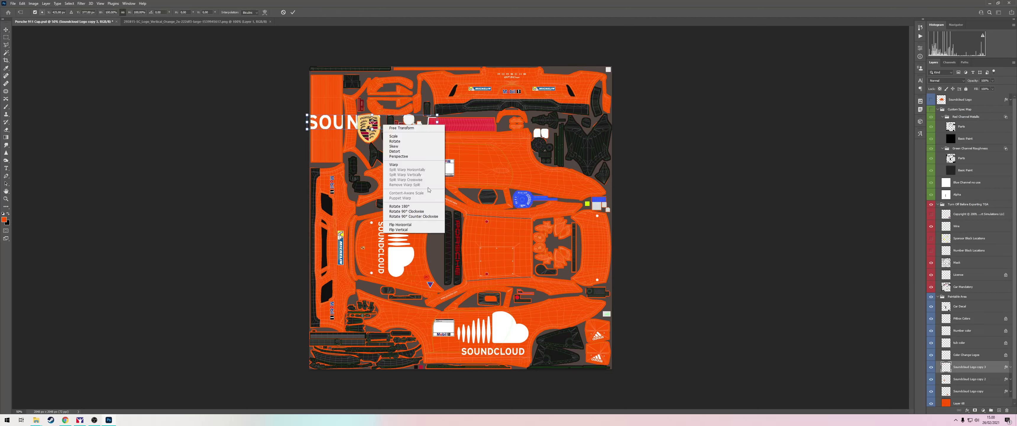
pyautogui.click(426, 213)
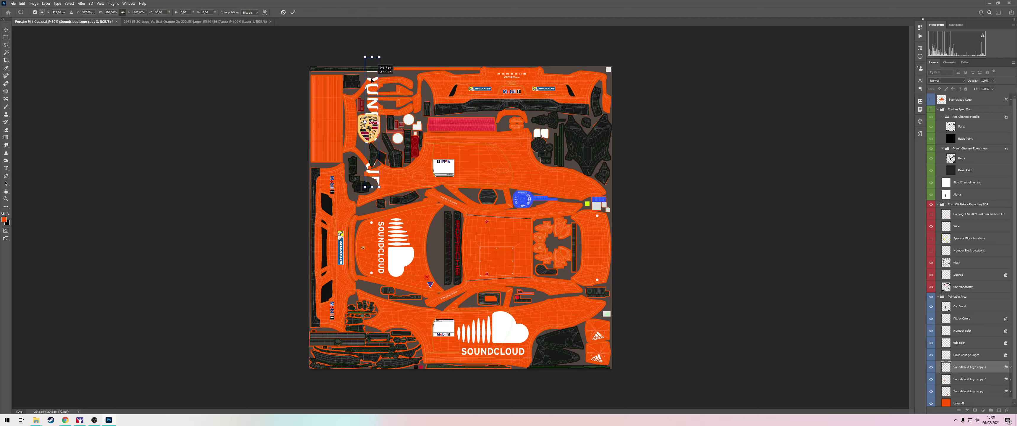
pyautogui.moveTo(374, 81); pyautogui.dragTo(323, 100)
pyautogui.rightClick(323, 99)
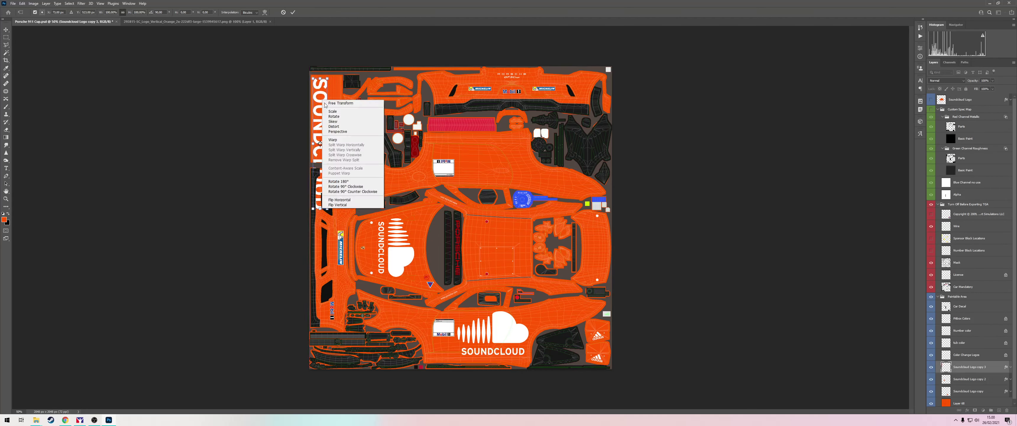
pyautogui.click(349, 187)
pyautogui.rightClick(346, 146)
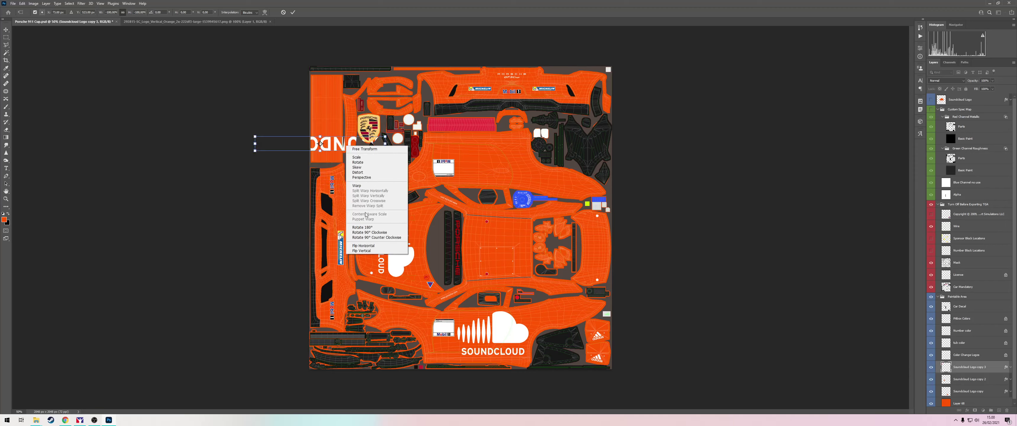
pyautogui.click(370, 232)
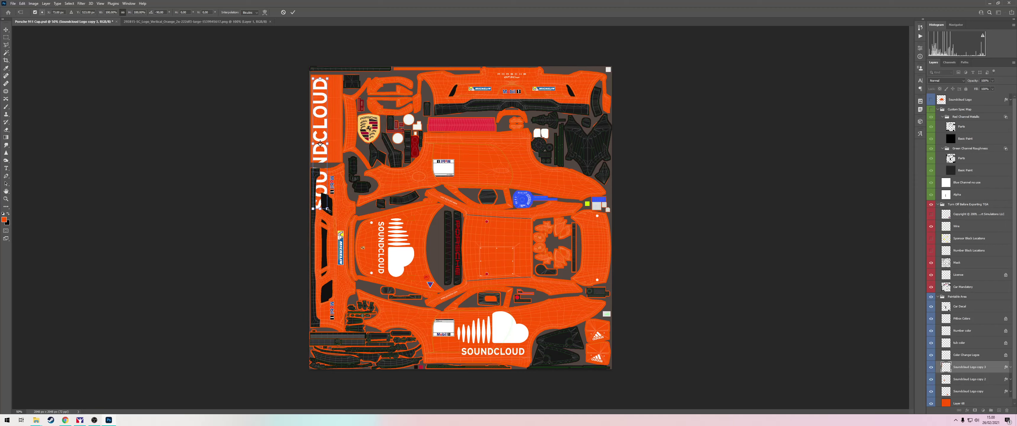
pyautogui.moveTo(327, 208); pyautogui.dragTo(331, 160)
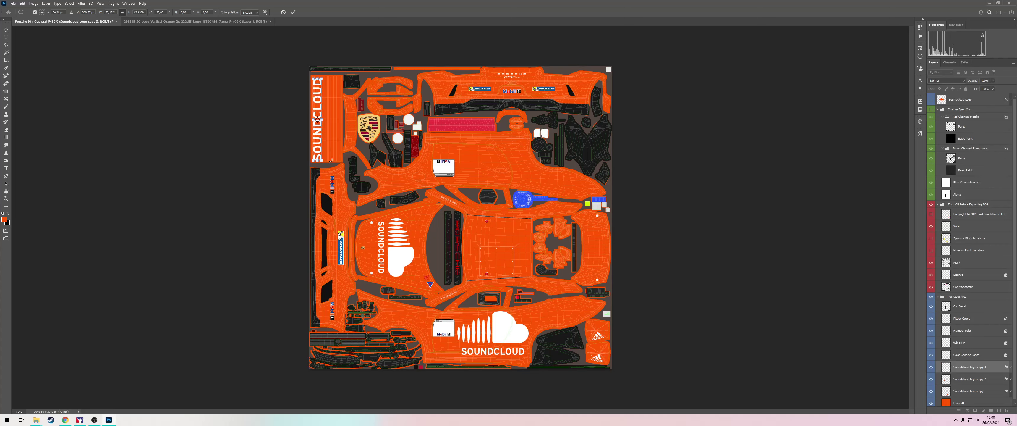
# Nudge the vertical wordmark up and to the right to centre it on its panel, and apply the transformation
pyautogui.press('Up')
pyautogui.press('Up')
pyautogui.press('Up')
pyautogui.press('Up')
pyautogui.press('Up')
pyautogui.press('Up')
pyautogui.press('Up')
pyautogui.press('Up')
pyautogui.press('Up')
pyautogui.press('Up')
pyautogui.press('Up')
pyautogui.press('Up')
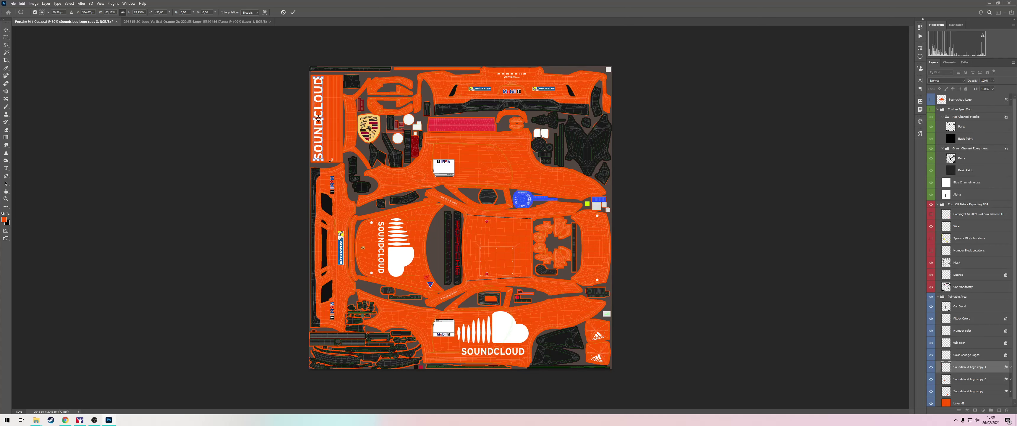
pyautogui.press('Right')
pyautogui.press('Right')
pyautogui.press('Right')
pyautogui.press('Right')
pyautogui.press('Right')
pyautogui.press('Right')
pyautogui.press('Right')
pyautogui.press('Right')
pyautogui.press('Right')
pyautogui.press('Right')
pyautogui.press('Right')
pyautogui.press('Right')
pyautogui.press('Return')
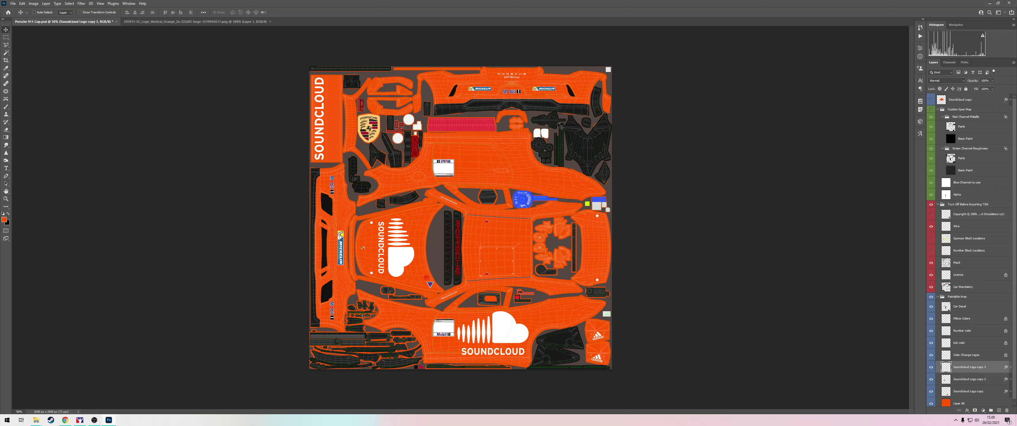
# Select the SoundCloud logo layer on the lower door and duplicate it
pyautogui.rightClick(496, 326)
pyautogui.click(517, 349)
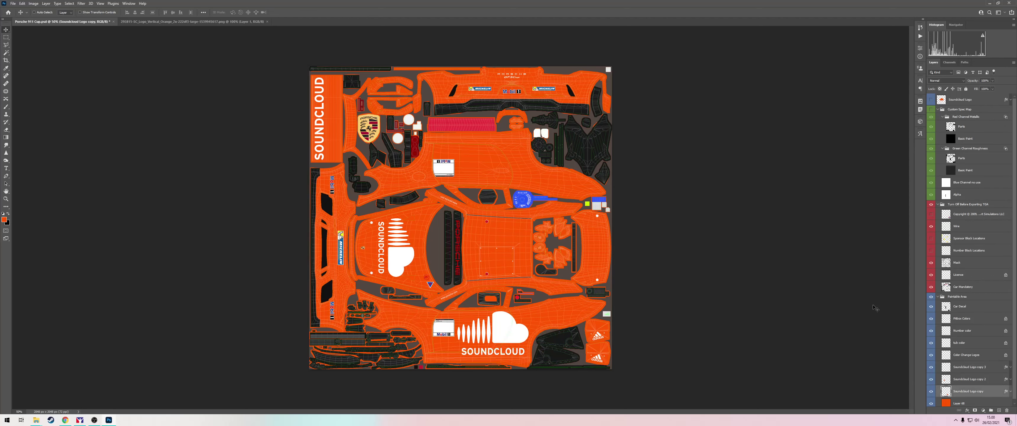
pyautogui.press('z')
pyautogui.click(478, 202)
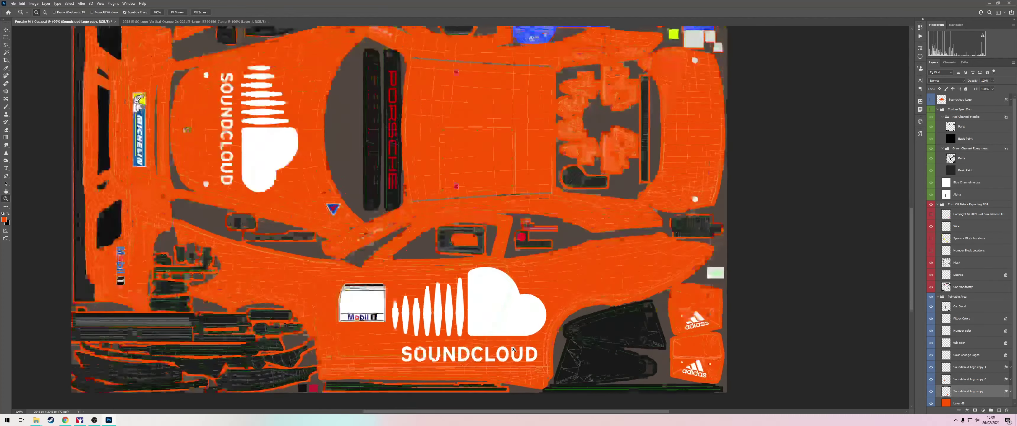
pyautogui.click(479, 202)
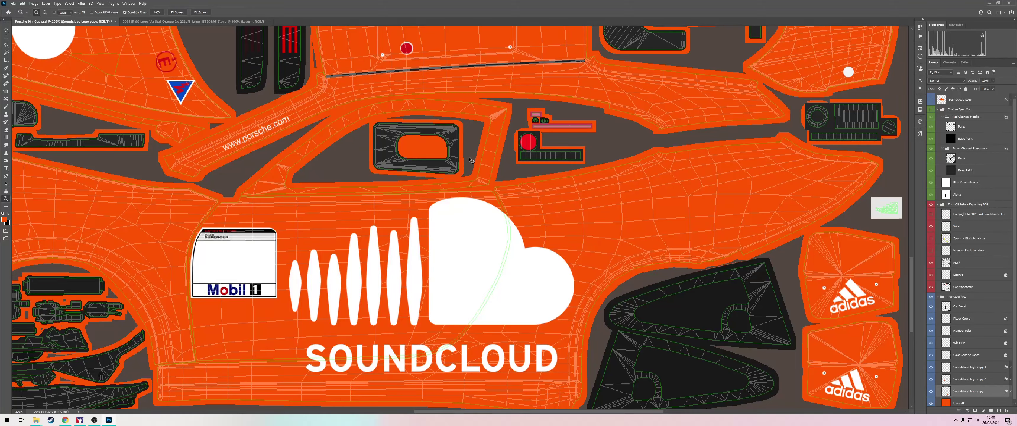
pyautogui.press('v')
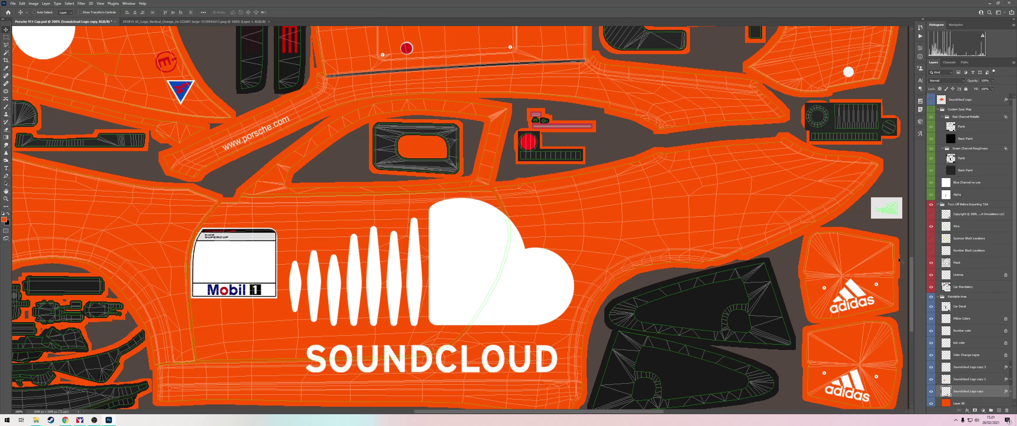
pyautogui.rightClick(966, 393)
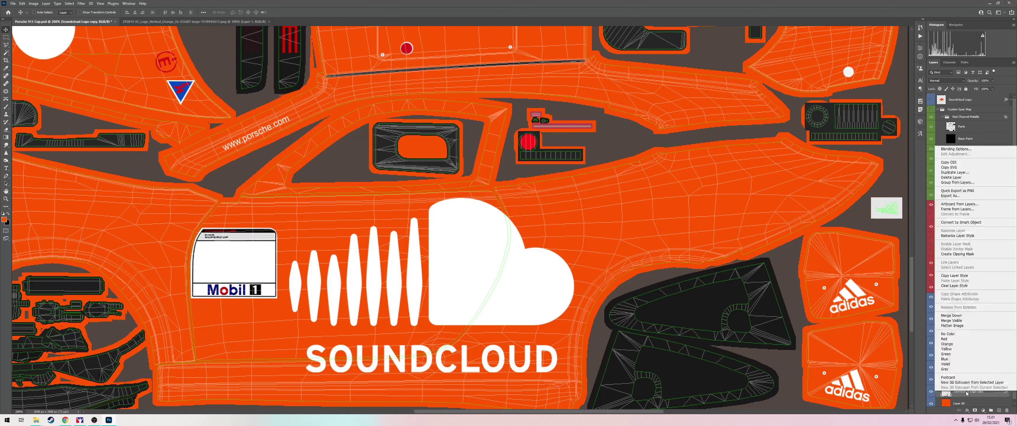
pyautogui.click(955, 172)
pyautogui.press('Return')
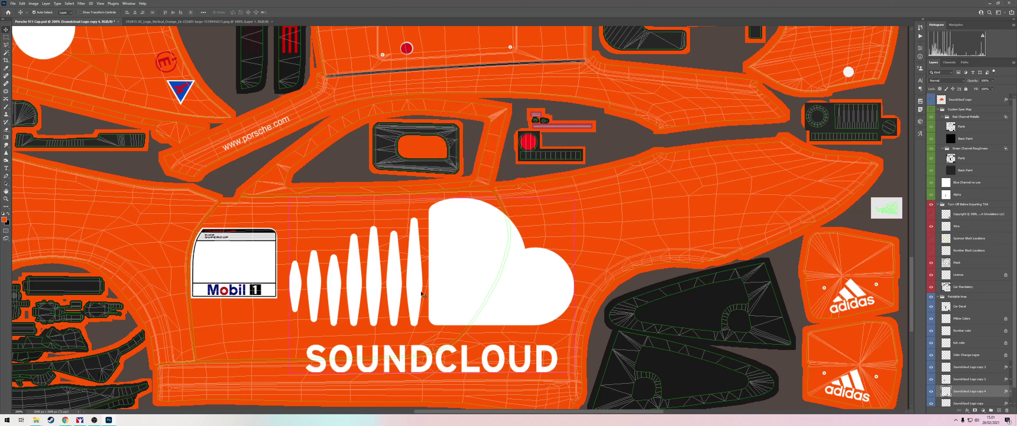
# Rotate the new door logo copy by 180°
pyautogui.hotkey('ctrl', 't')
pyautogui.rightClick(454, 254)
pyautogui.click(467, 334)
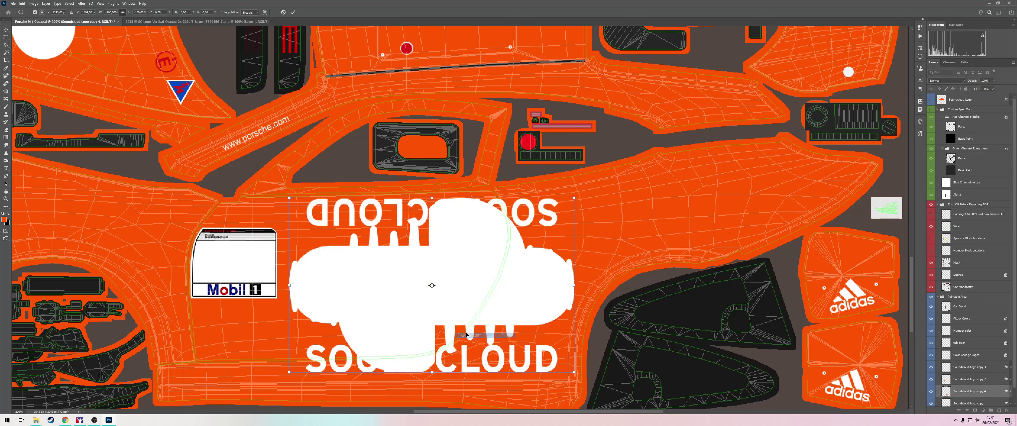
pyautogui.press('Return')
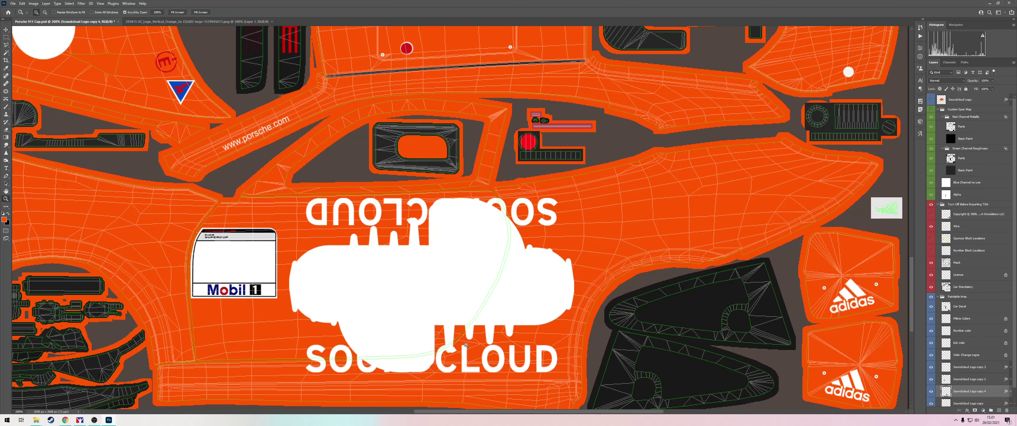
# Move the rotated logo straight up onto the car's opposite door, aligning it beside that side's number block
pyautogui.scroll(-3, 467, 348)
pyautogui.hotkey('shift', 'Up')
pyautogui.hotkey('shift', 'Up')
pyautogui.hotkey('shift', 'Up')
pyautogui.hotkey('shift', 'Up')
pyautogui.hotkey('shift', 'Up')
pyautogui.hotkey('shift', 'Up')
pyautogui.hotkey('shift', 'Up')
pyautogui.hotkey('shift', 'Up')
pyautogui.hotkey('shift', 'Up')
pyautogui.hotkey('shift', 'Up')
pyautogui.hotkey('shift', 'Up')
pyautogui.hotkey('shift', 'Up')
pyautogui.hotkey('shift', 'Up')
pyautogui.hotkey('shift', 'Up')
pyautogui.hotkey('shift', 'Up')
pyautogui.hotkey('shift', 'Up')
pyautogui.hotkey('shift', 'Up')
pyautogui.hotkey('shift', 'Up')
pyautogui.hotkey('shift', 'Up')
pyautogui.hotkey('shift', 'Up')
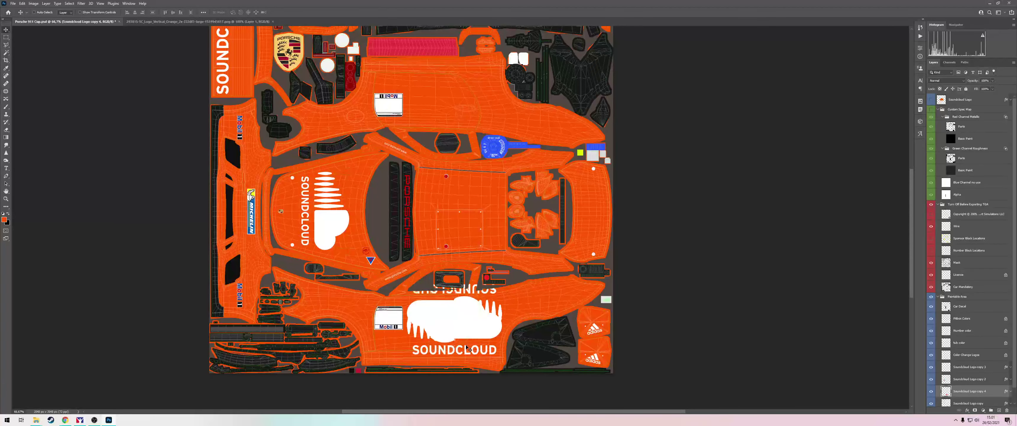
pyautogui.hotkey('shift', 'Up')
pyautogui.hotkey('shift', 'Up')
pyautogui.hotkey('shift', 'Up')
pyautogui.hotkey('shift', 'Up')
pyautogui.hotkey('shift', 'Up')
pyautogui.hotkey('shift', 'Up')
pyautogui.hotkey('shift', 'Up')
pyautogui.hotkey('shift', 'Up')
pyautogui.hotkey('shift', 'Up')
pyautogui.hotkey('shift', 'Up')
pyautogui.hotkey('shift', 'Up')
pyautogui.hotkey('shift', 'Up')
pyautogui.hotkey('shift', 'Up')
pyautogui.hotkey('shift', 'Up')
pyautogui.hotkey('shift', 'Up')
pyautogui.hotkey('shift', 'Up')
pyautogui.hotkey('shift', 'Up')
pyautogui.hotkey('shift', 'Up')
pyautogui.hotkey('shift', 'Up')
pyautogui.hotkey('shift', 'Up')
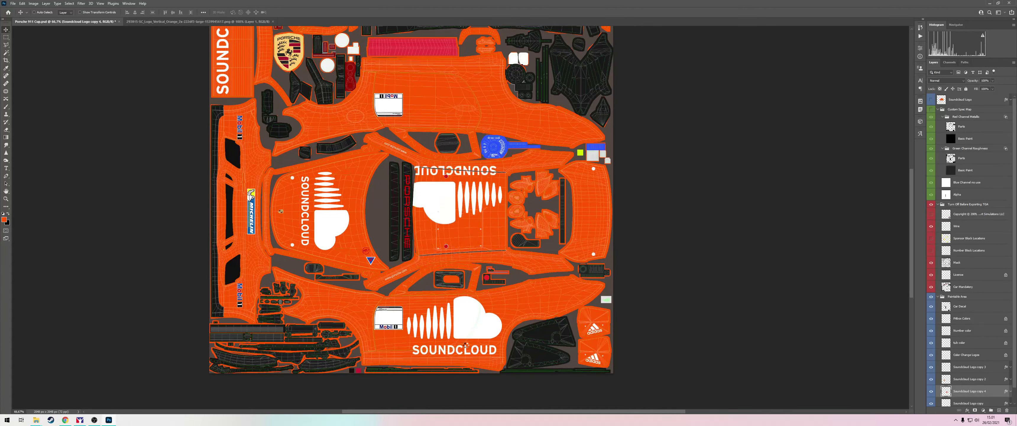
pyautogui.hotkey('shift', 'Up')
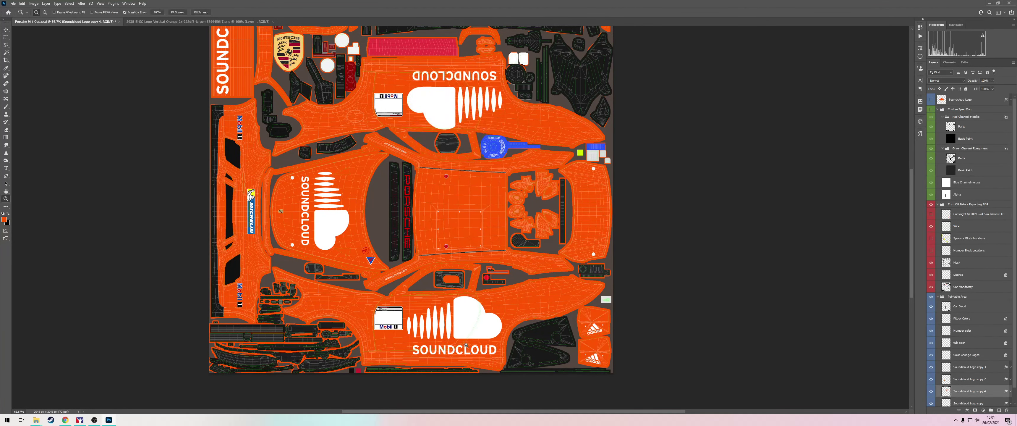
pyautogui.scroll(3, 459, 98)
pyautogui.hotkey('shift', 'Up')
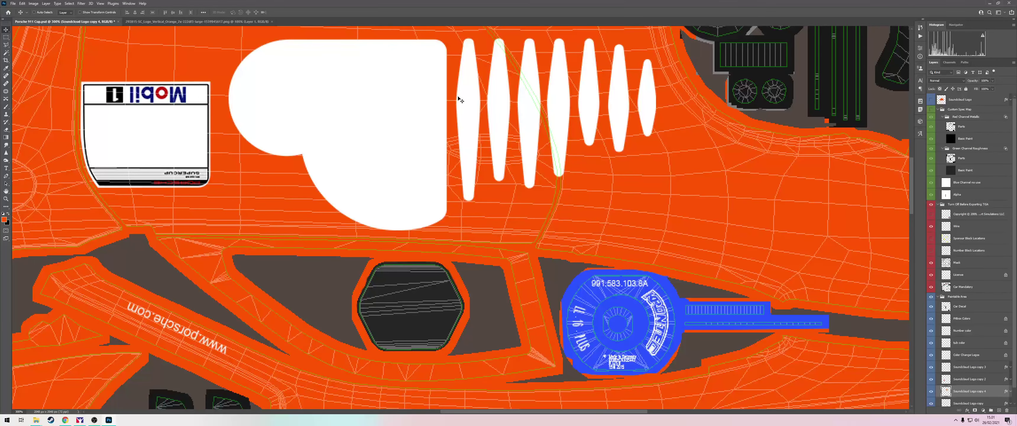
pyautogui.hotkey('shift', 'Up')
pyautogui.press('z')
pyautogui.scroll(-5, 412, 193)
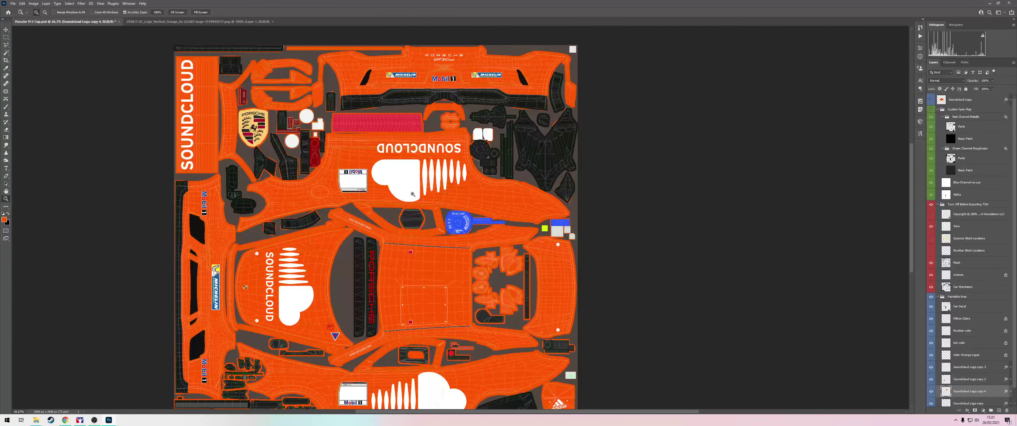
pyautogui.scroll(-3, 412, 194)
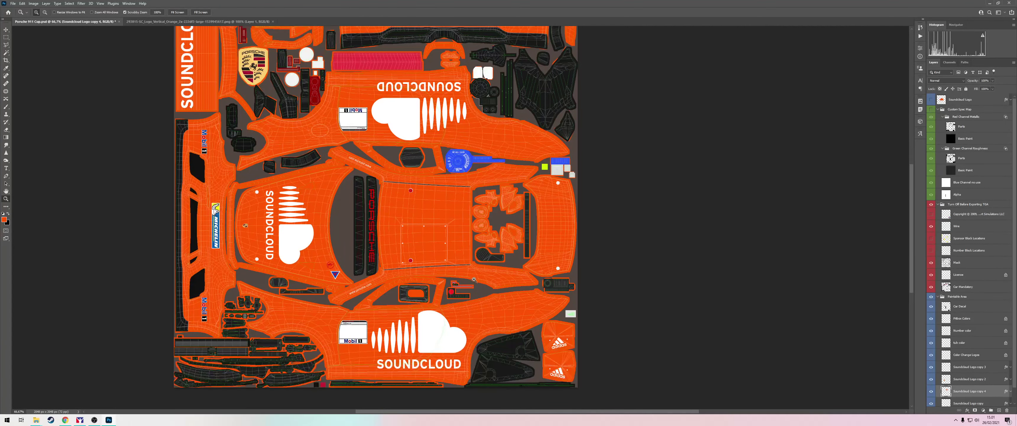
pyautogui.scroll(4, 566, 182)
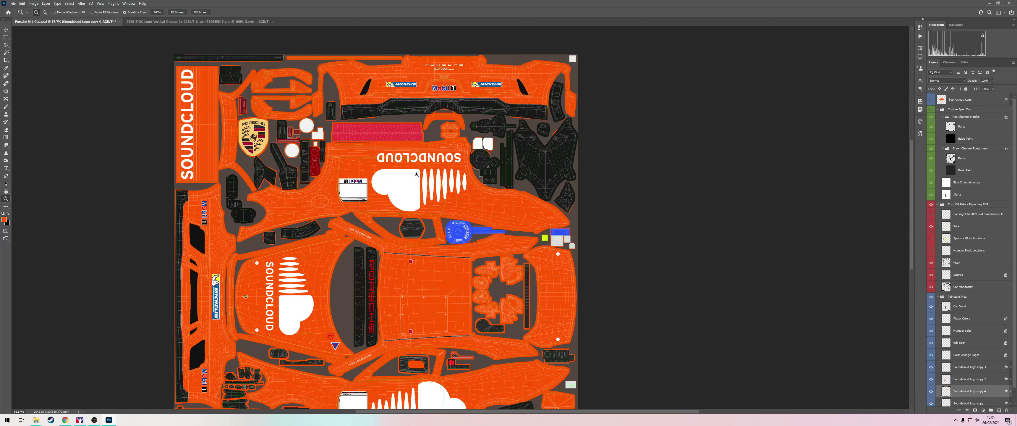
# Select the uppermost SoundCloud logo copy layer in the paintable area group
pyautogui.scroll(-3, 198, 128)
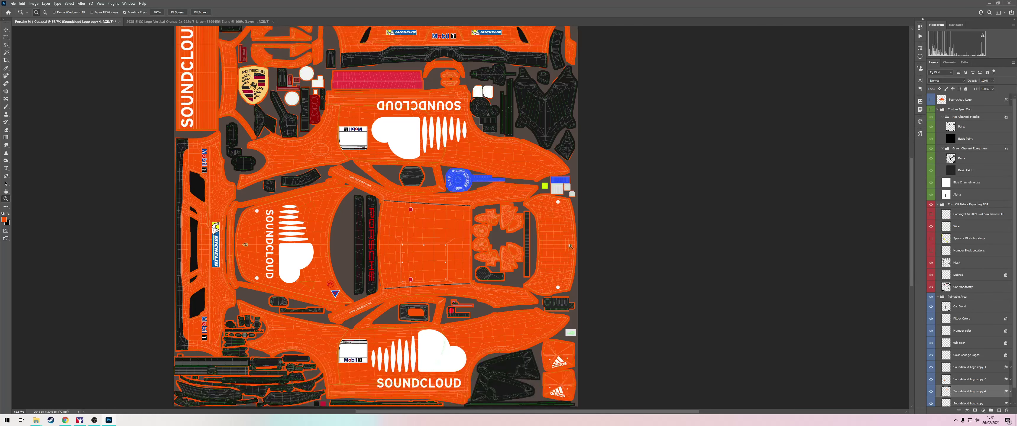
pyautogui.scroll(5, 491, 175)
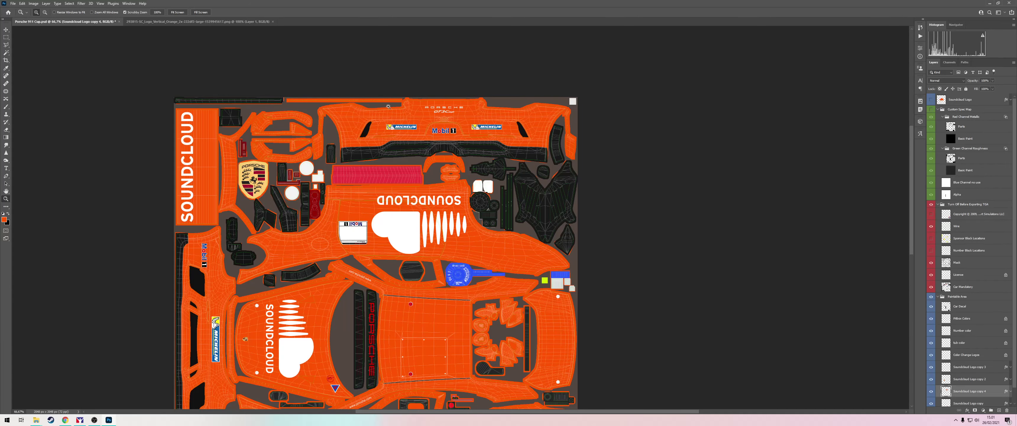
pyautogui.scroll(-3, 416, 144)
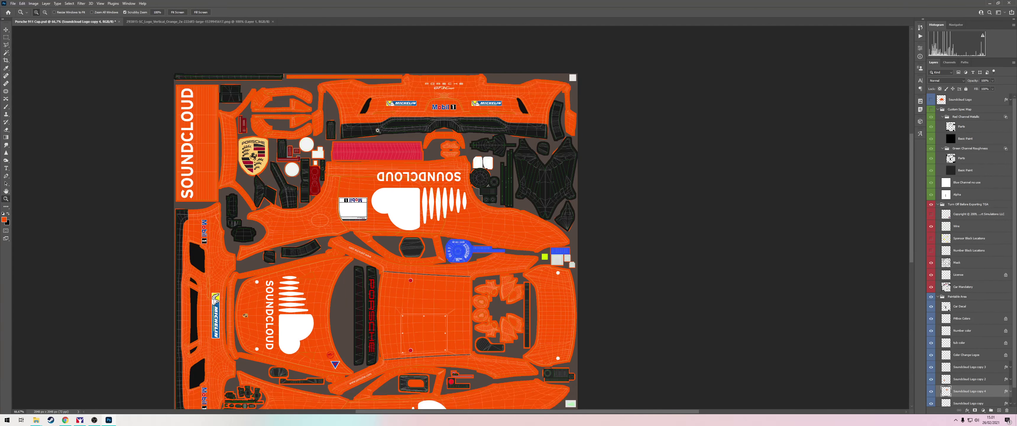
pyautogui.scroll(-3, 456, 190)
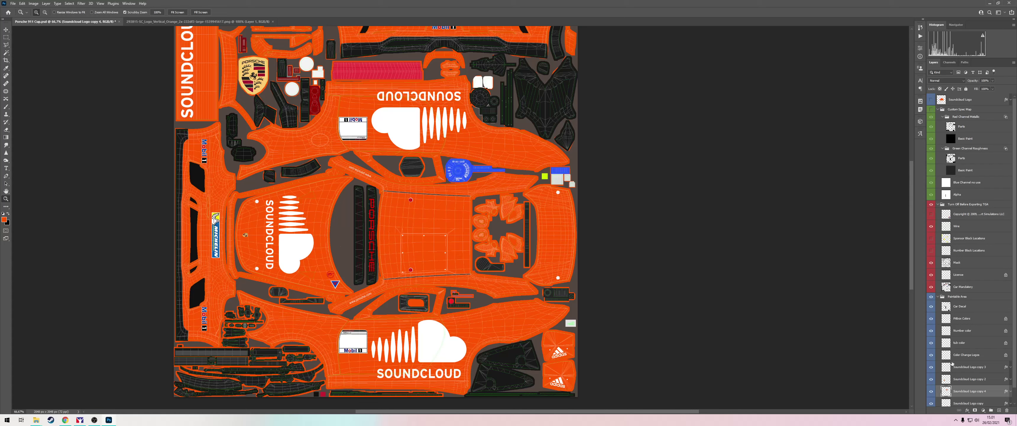
pyautogui.click(961, 367)
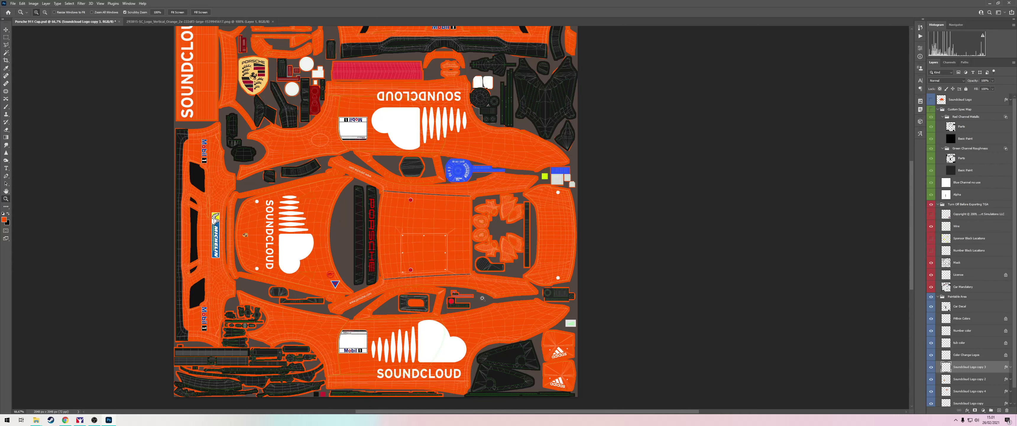
pyautogui.click(490, 281)
# Switch to Chrome and search Google Images for "danish flag" in a new browser tab
pyautogui.hotkey('alt', 'Tab')
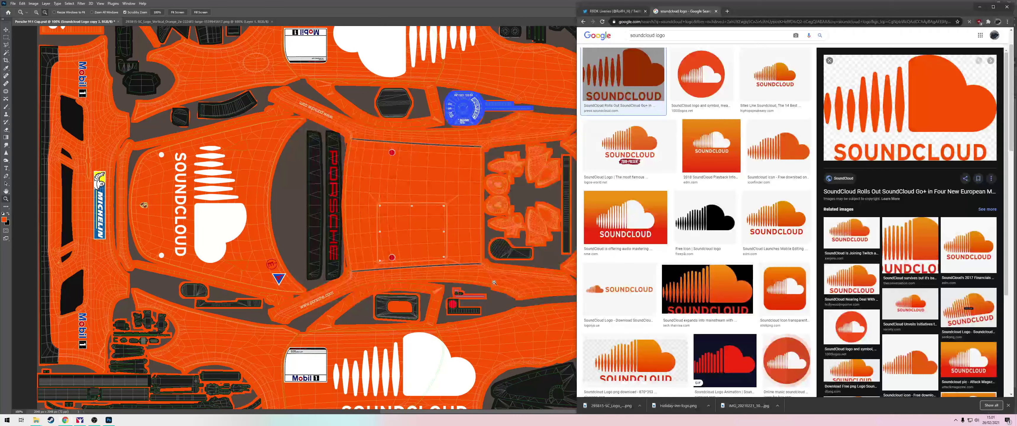
pyautogui.hotkey('ctrl', 't')
pyautogui.write('danish')
pyautogui.press('Return')
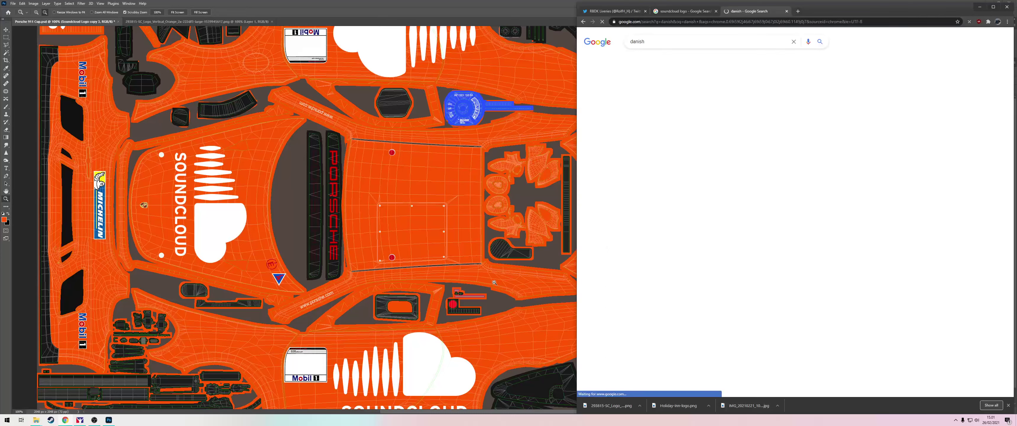
pyautogui.click(663, 41)
pyautogui.write('flag')
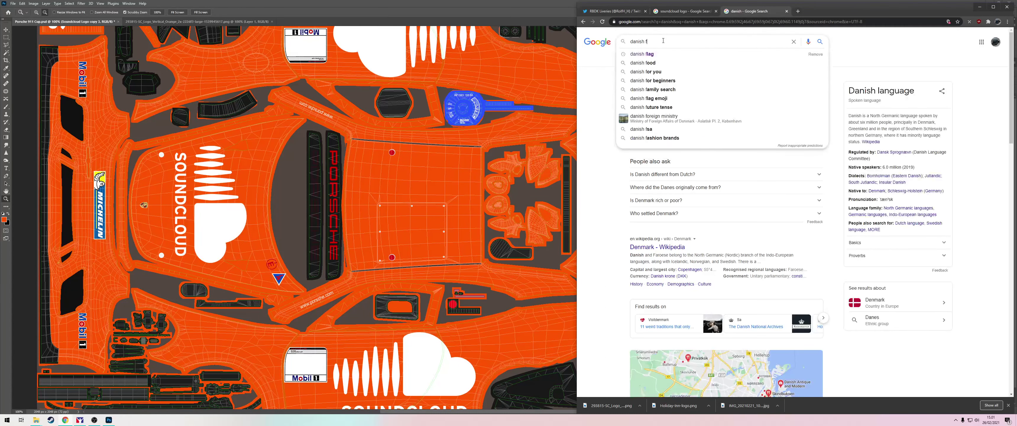
pyautogui.press('Return')
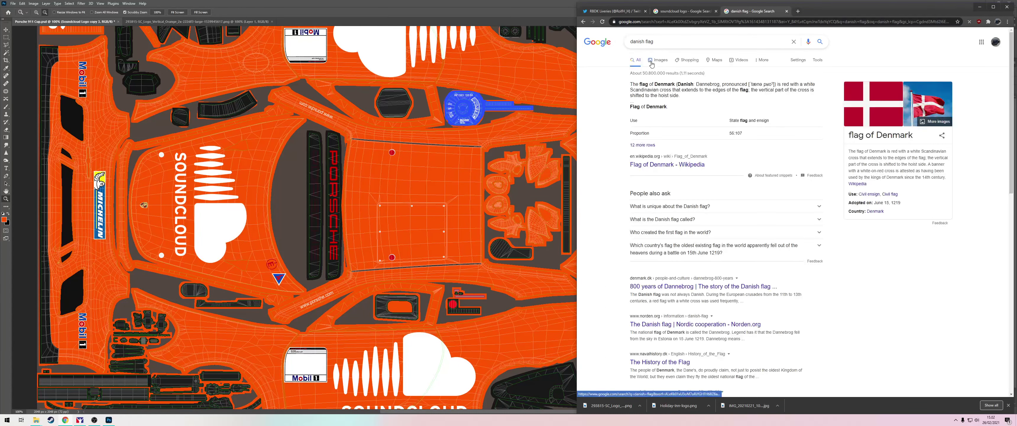
pyautogui.click(653, 60)
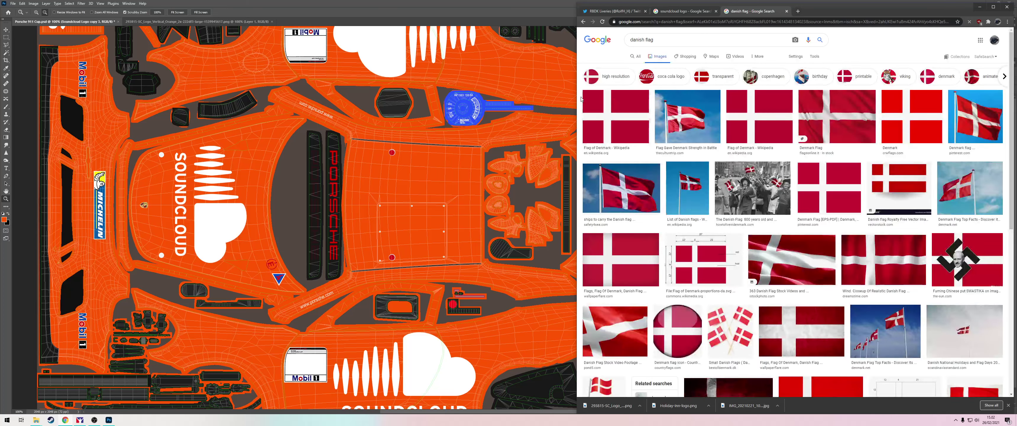
# Copy Wikipedia's flag of Denmark image and paste it into the Porsche 911 Cup template in Photoshop
pyautogui.click(610, 114)
pyautogui.rightClick(964, 99)
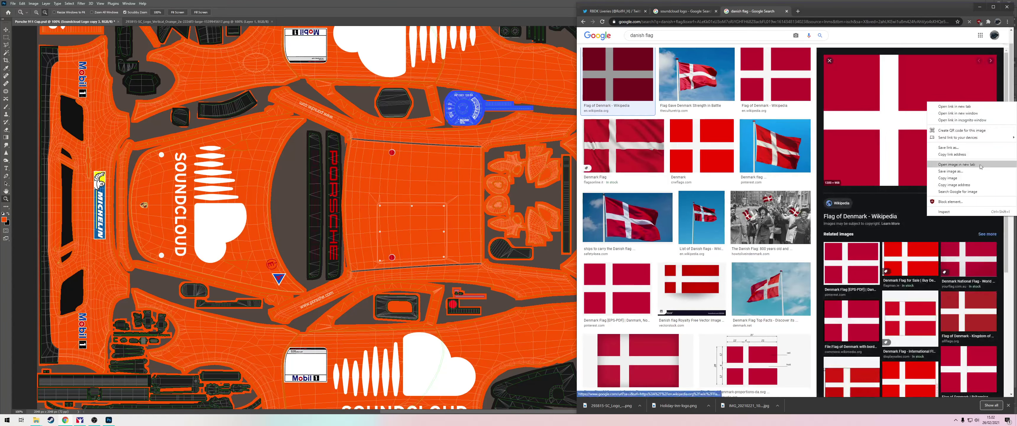
pyautogui.click(955, 176)
pyautogui.click(364, 192)
pyautogui.hotkey('ctrl', 'v')
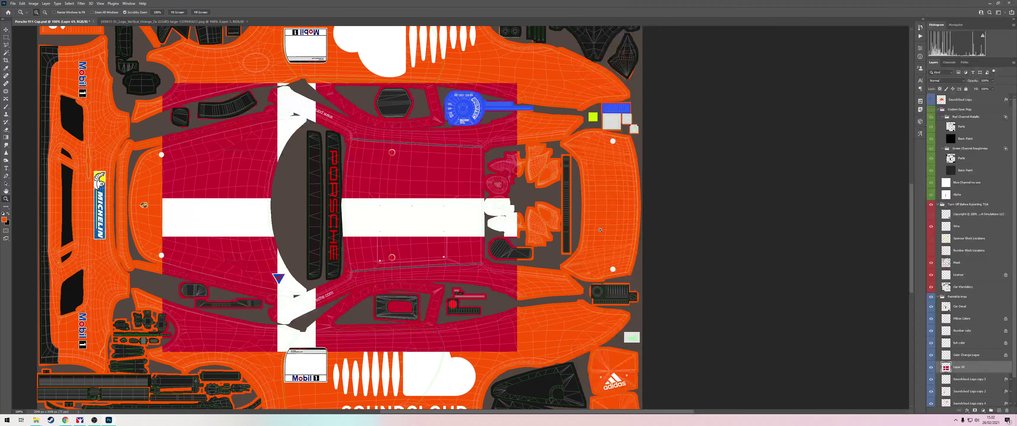
# Rename the pasted layer as Flag and scale the flag down to a tiny rectangle beside the roof's lower edge
pyautogui.doubleClick(959, 367)
pyautogui.write('Flag')
pyautogui.press('Return')
pyautogui.hotkey('ctrl', 't')
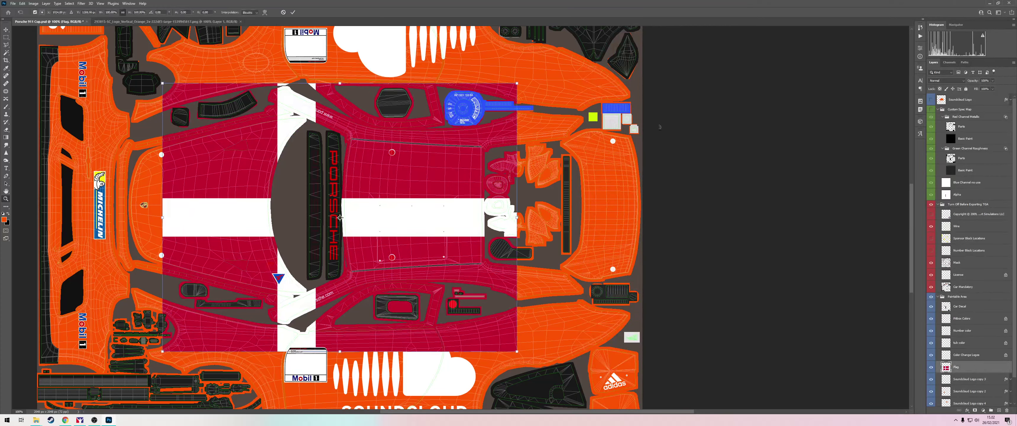
pyautogui.moveTo(517, 84); pyautogui.dragTo(383, 270)
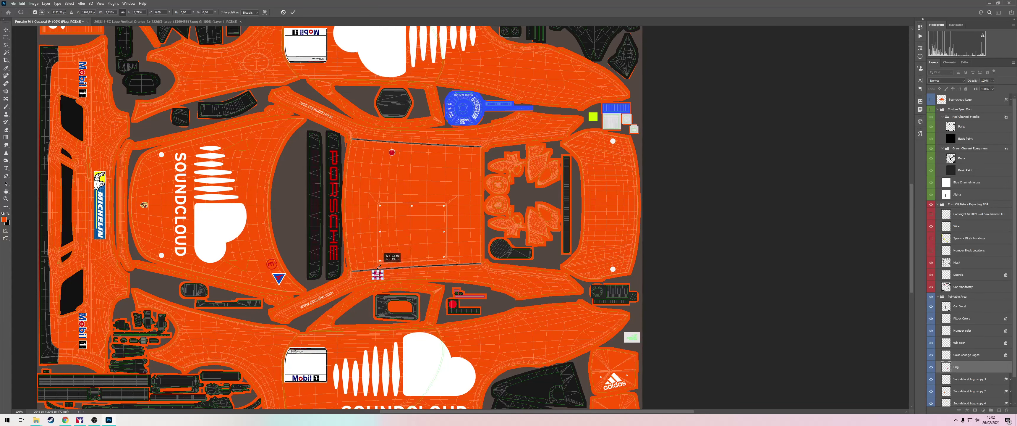
pyautogui.press('Return')
# Move the small Danish flag rightward along the lower roof-rail strip, near its middle
pyautogui.press('z')
pyautogui.click(432, 275)
pyautogui.click(432, 274)
pyautogui.click(432, 274)
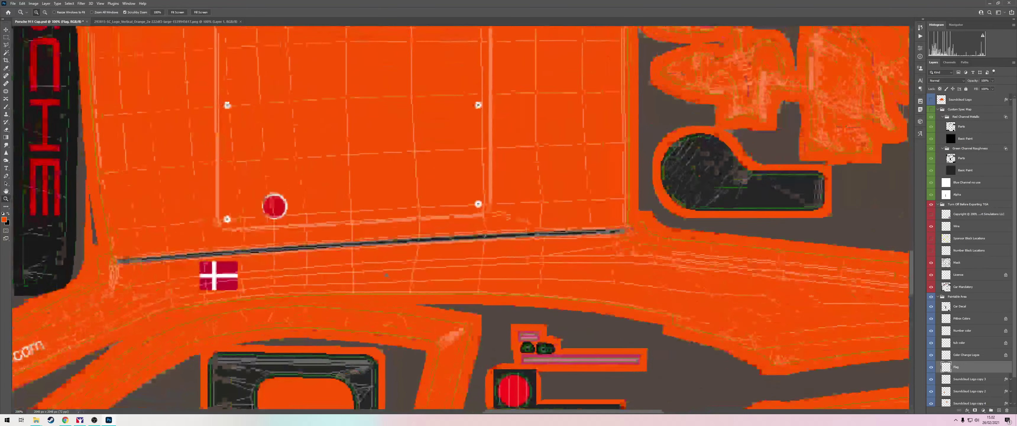
pyautogui.press('v')
pyautogui.moveTo(295, 290); pyautogui.dragTo(444, 290)
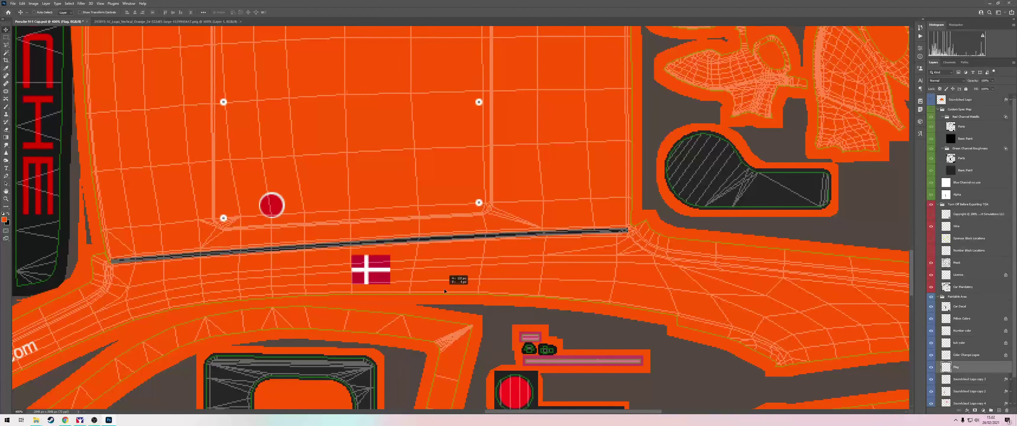
# Add a text box beside the flag containing the driver's first initial and surname
pyautogui.press('t')
pyautogui.moveTo(404, 255); pyautogui.dragTo(649, 282)
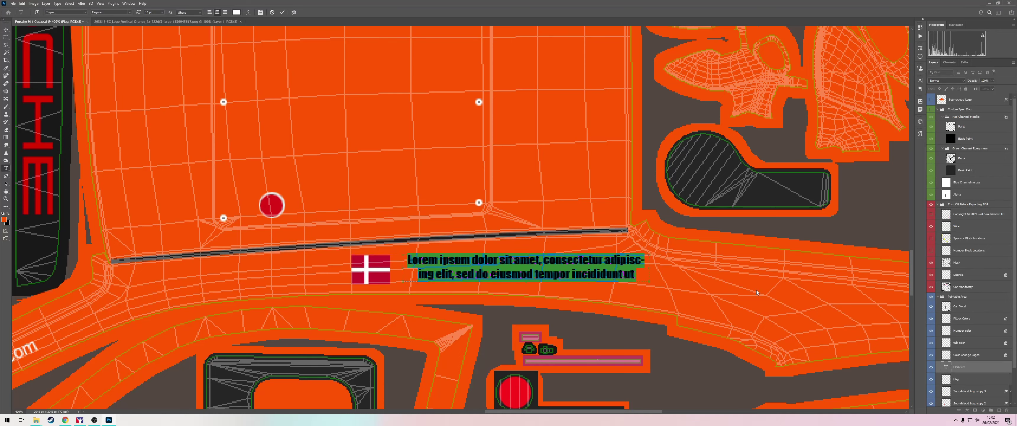
pyautogui.write('Hvarregaard')
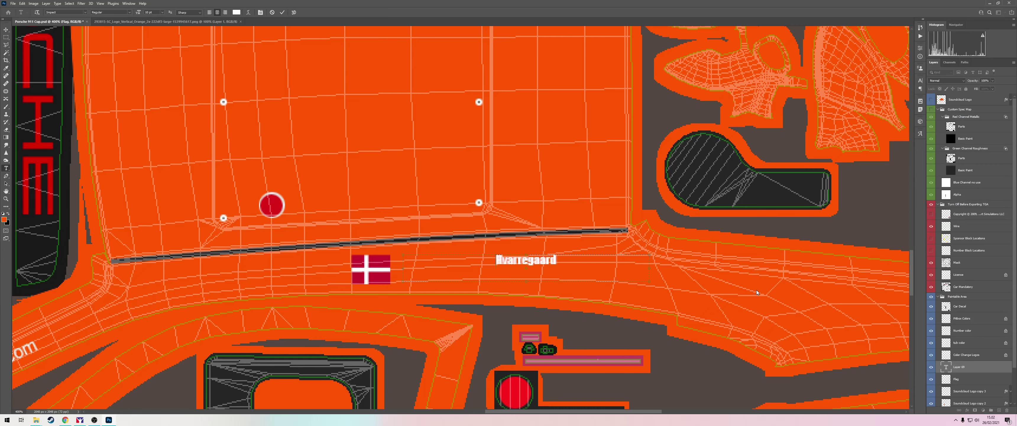
pyautogui.write('R.')
# Left-align the driver name text and set its font size to 24 pt
pyautogui.hotkey('ctrl', 'a')
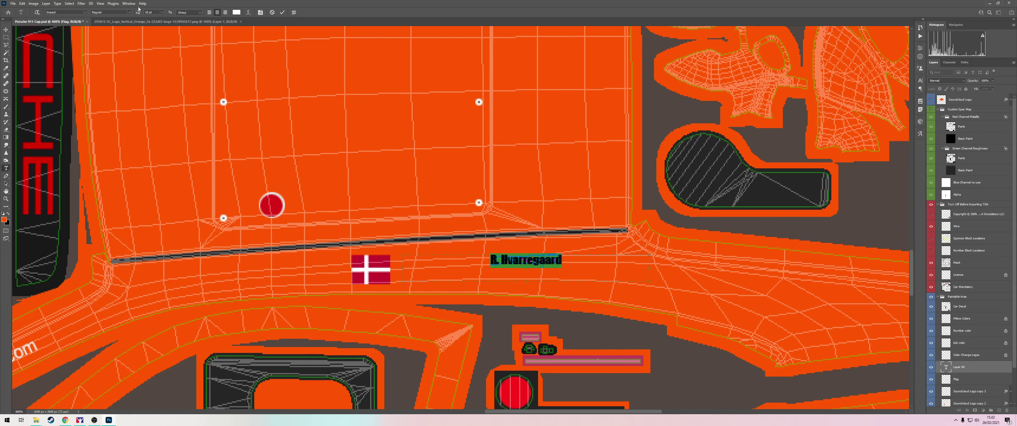
pyautogui.click(210, 12)
pyautogui.click(162, 12)
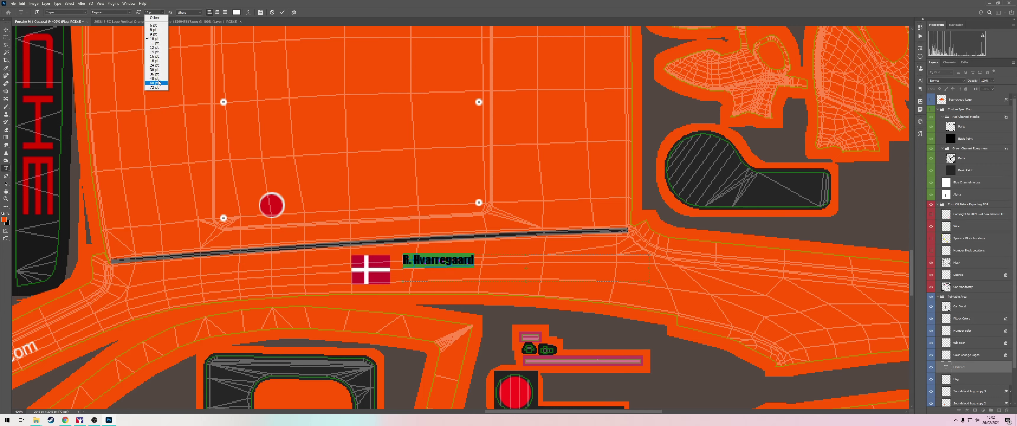
pyautogui.click(158, 81)
pyautogui.click(162, 12)
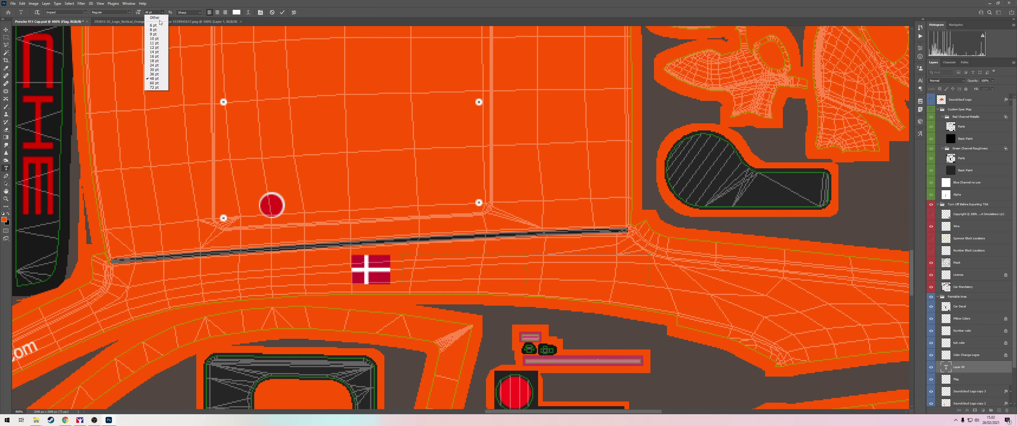
pyautogui.click(158, 64)
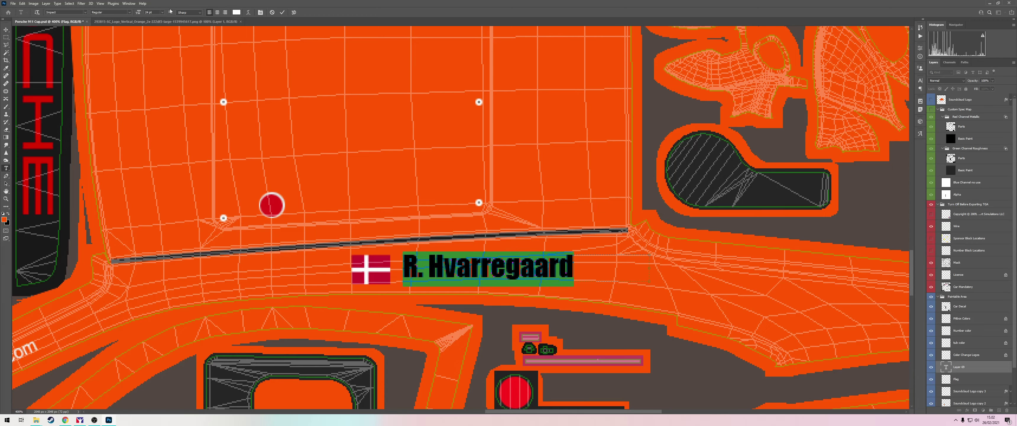
# Change the driver name's font to BigNoodleTitling and move the text closer to the flag
pyautogui.click(85, 12)
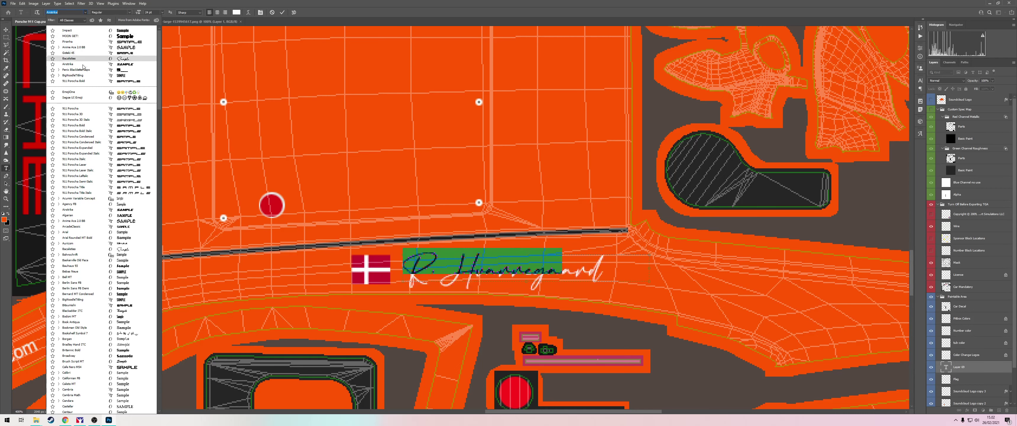
pyautogui.click(83, 76)
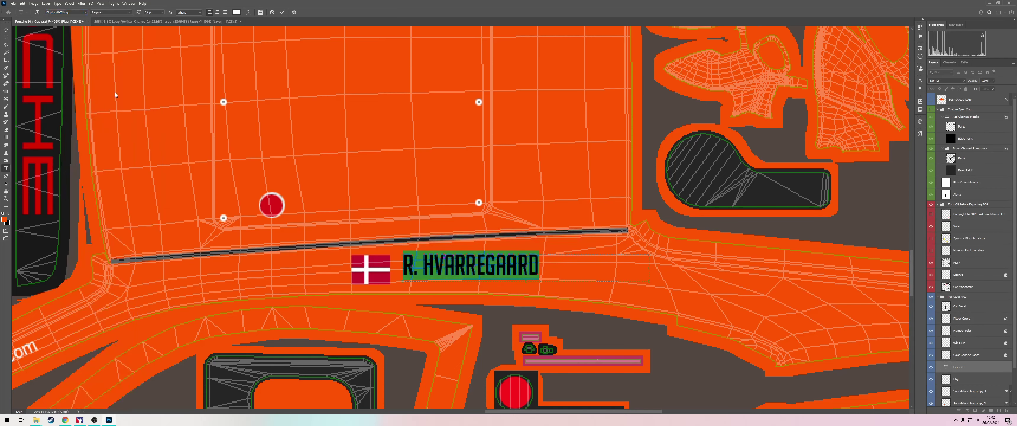
pyautogui.click(282, 12)
pyautogui.press('v')
pyautogui.moveTo(457, 255)
pyautogui.mouseDown()
pyautogui.moveTo(462, 263)
pyautogui.moveTo(449, 257)
pyautogui.mouseUp()
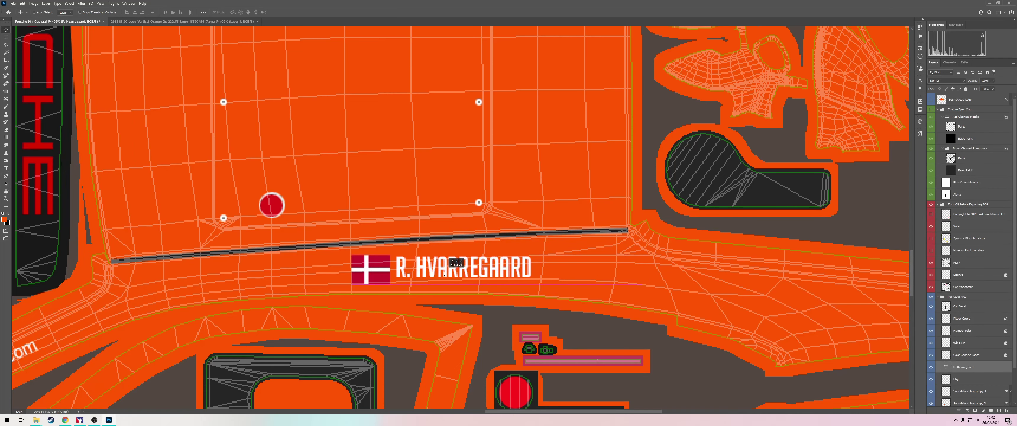
# Scale the Flag layer down slightly so it matches the height of the driver name
pyautogui.click(963, 377)
pyautogui.hotkey('ctrl', 't')
pyautogui.moveTo(390, 283); pyautogui.dragTo(378, 268)
pyautogui.press('Return')
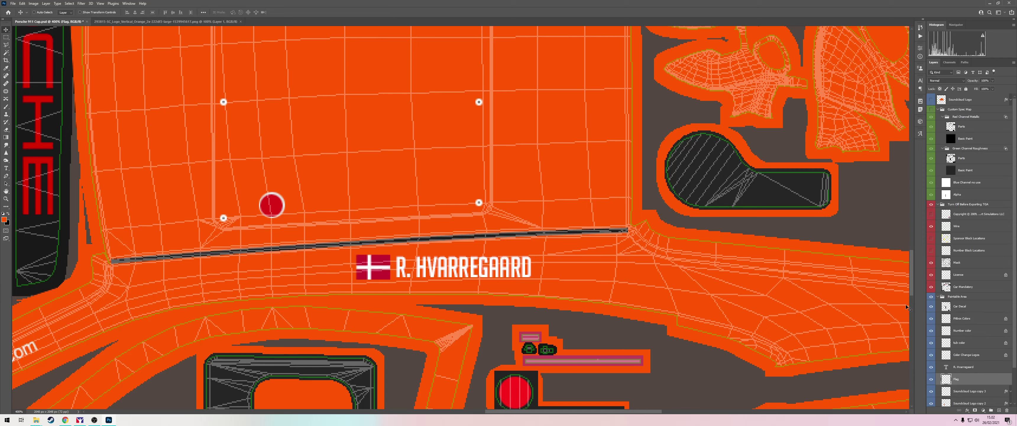
# Duplicate the driver name and Flag layers together within the Porsche 911 Cup document
pyautogui.keyDown('shift'); pyautogui.click(976, 368); pyautogui.keyUp('shift')
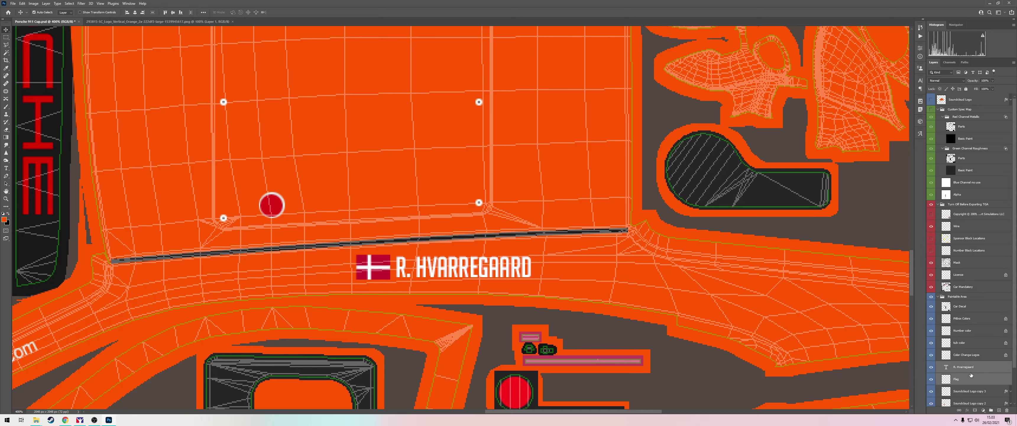
pyautogui.rightClick(975, 379)
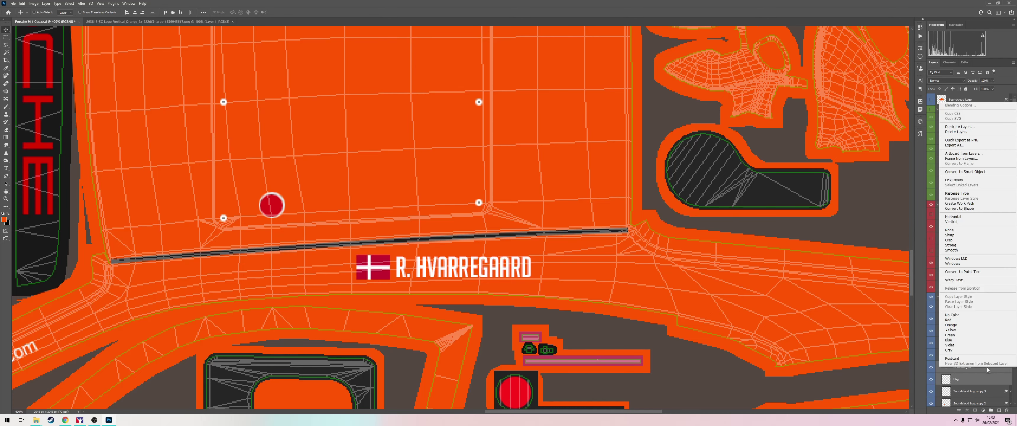
pyautogui.click(963, 126)
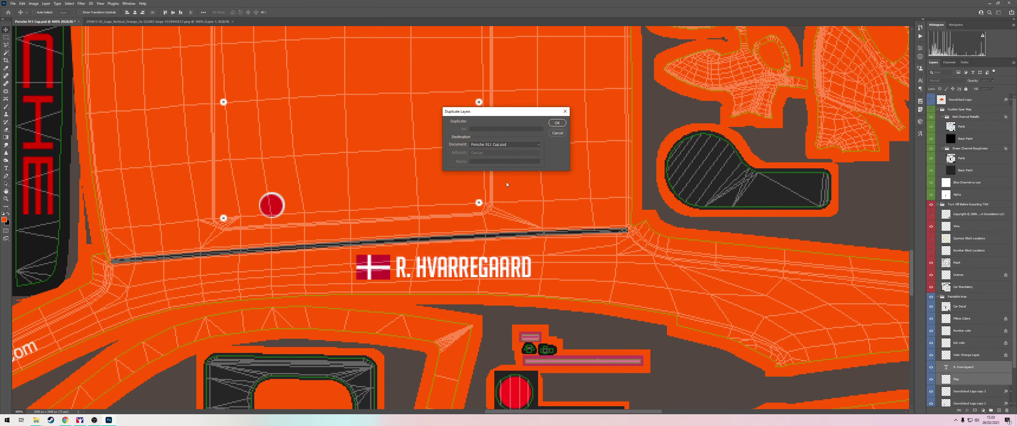
pyautogui.press('Return')
# Rotate the duplicated name and flag by 180° and line them up horizontally with the originals
pyautogui.hotkey('ctrl', 't')
pyautogui.rightClick(457, 272)
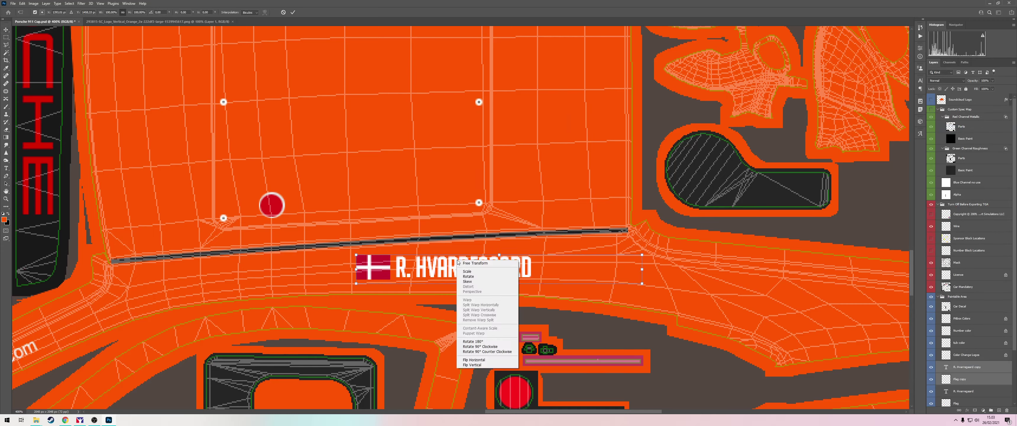
pyautogui.click(487, 340)
pyautogui.moveTo(568, 276); pyautogui.dragTo(453, 262)
pyautogui.scroll(10, 524, 337)
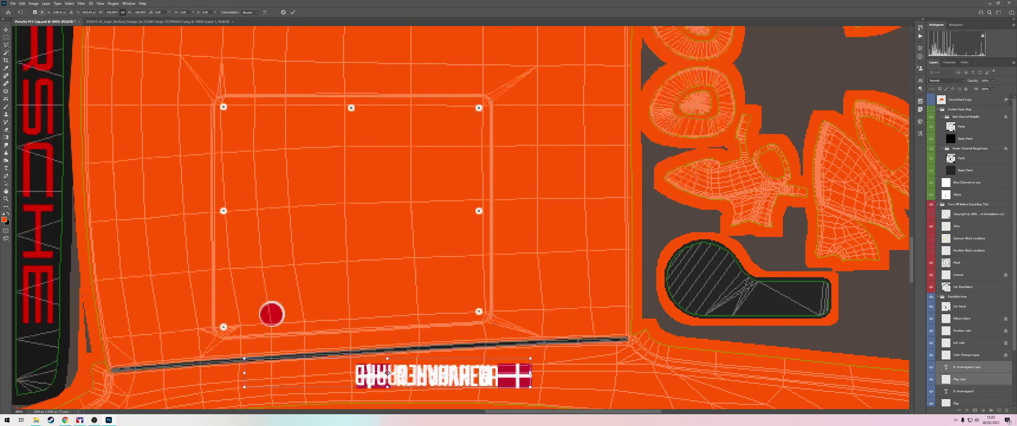
pyautogui.press('Return')
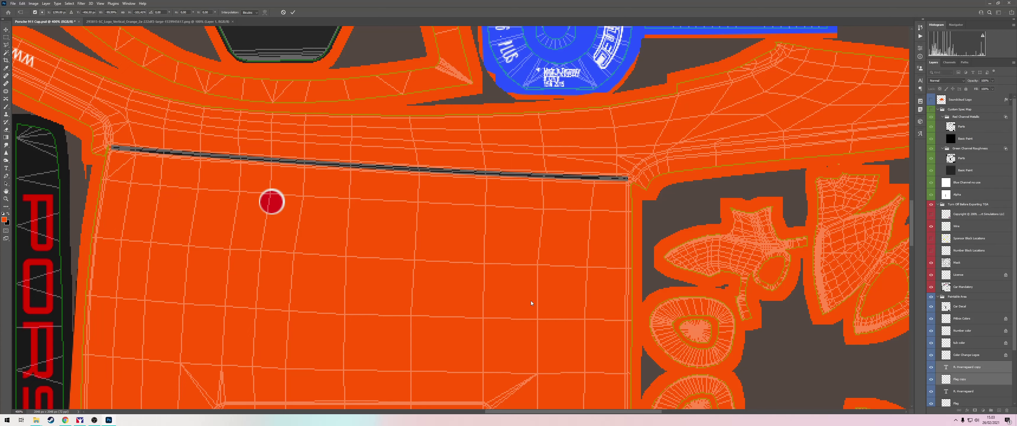
pyautogui.scroll(-10, 531, 303)
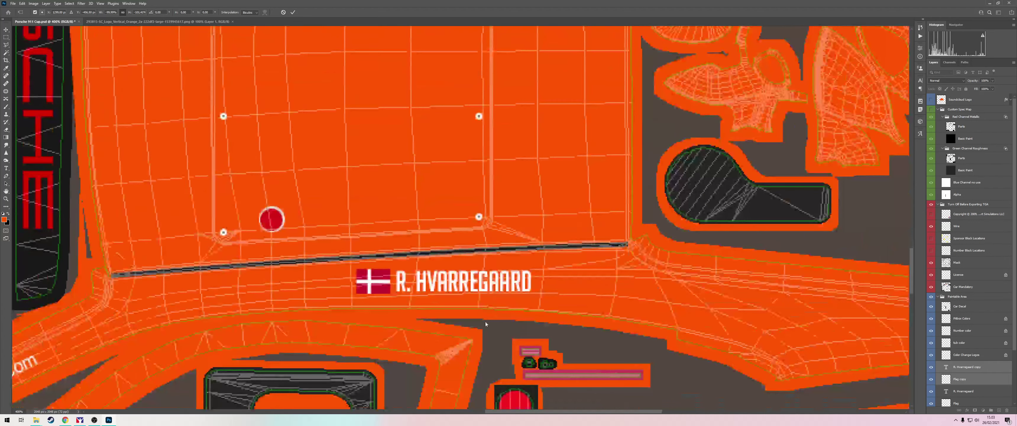
pyautogui.press('Return')
# Move the rotated name and flag straight up onto the roof rail on the opposite side of the car
pyautogui.press('z')
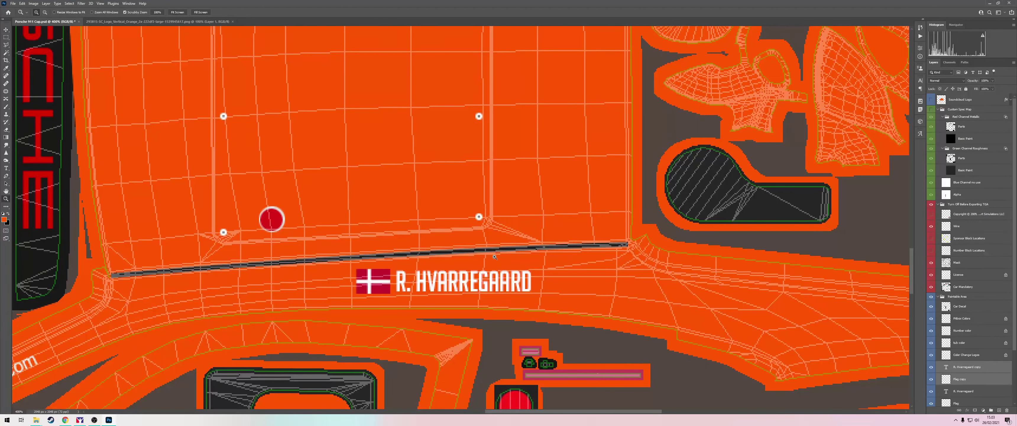
pyautogui.keyDown('alt'); pyautogui.click(497, 272); pyautogui.keyUp('alt')
pyautogui.keyDown('alt'); pyautogui.click(494, 258); pyautogui.keyUp('alt')
pyautogui.keyDown('alt'); pyautogui.click(494, 257); pyautogui.keyUp('alt')
pyautogui.press('v')
pyautogui.moveTo(496, 231); pyautogui.dragTo(497, 187)
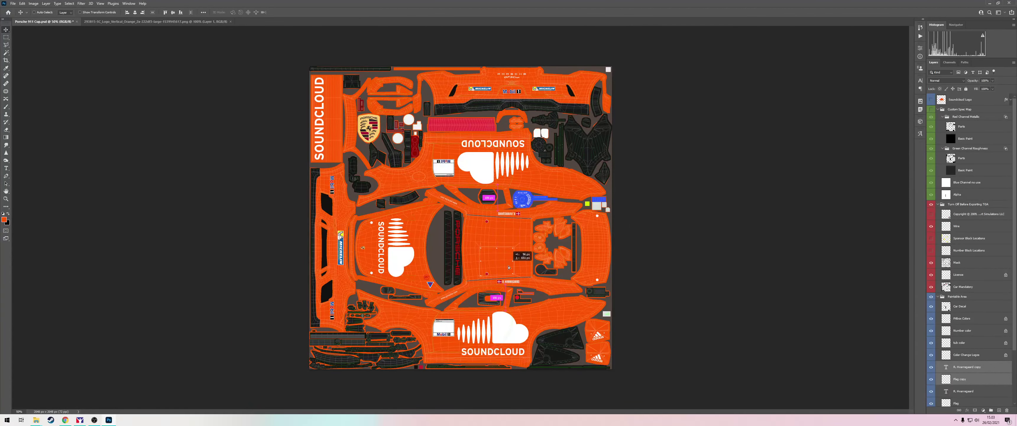
# Fine-tune the position of the rotated driver name and flag on the upper roof rail
pyautogui.press('z')
pyautogui.click(524, 226)
pyautogui.click(524, 225)
pyautogui.click(523, 226)
pyautogui.click(524, 226)
pyautogui.scroll(-4, 523, 226)
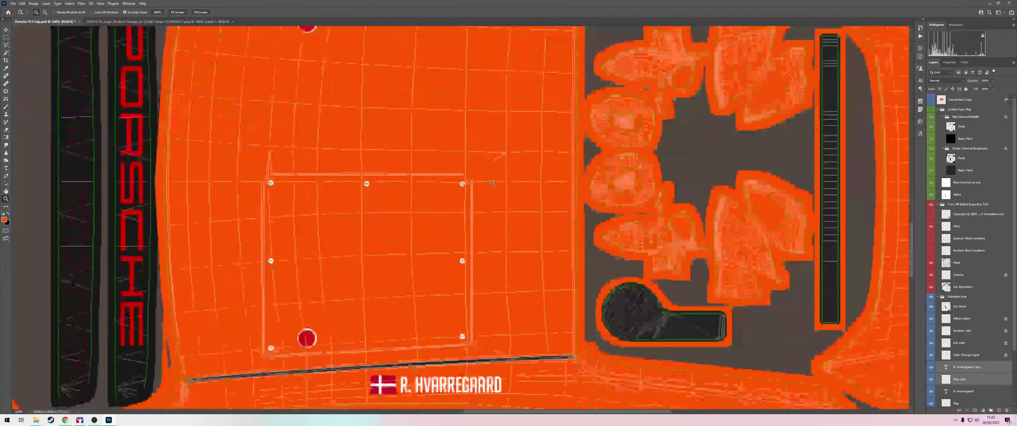
pyautogui.scroll(2, 490, 150)
pyautogui.press('v')
pyautogui.moveTo(483, 99); pyautogui.dragTo(479, 98)
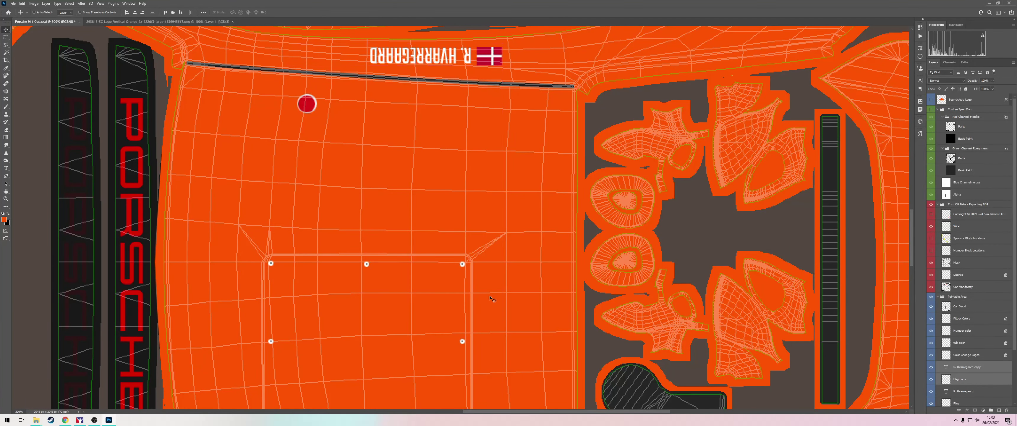
# Hide the Turn Off Before Exporting TGA group and save the livery as a Targa file over the existing car texture
pyautogui.press('z')
pyautogui.keyDown('alt'); pyautogui.click(531, 325); pyautogui.keyUp('alt')
pyautogui.keyDown('alt'); pyautogui.click(532, 325); pyautogui.keyUp('alt')
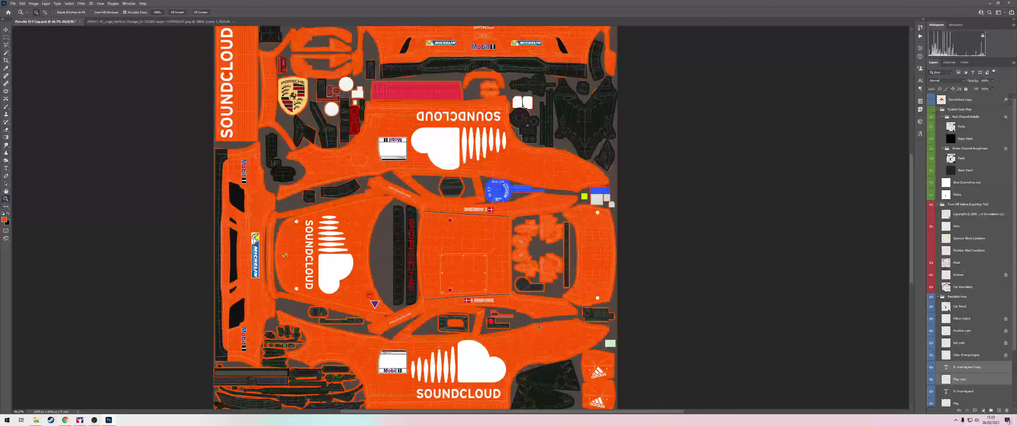
pyautogui.scroll(-2, 539, 326)
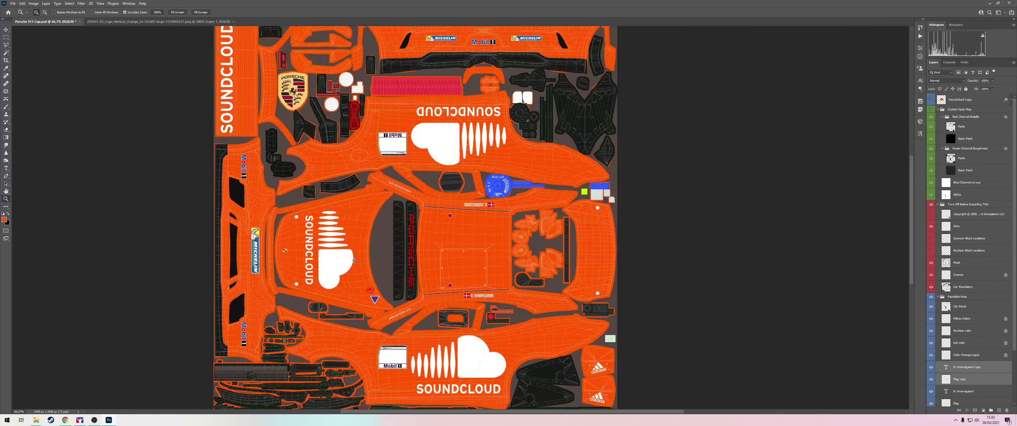
pyautogui.scroll(5, 374, 269)
pyautogui.scroll(-4, 664, 248)
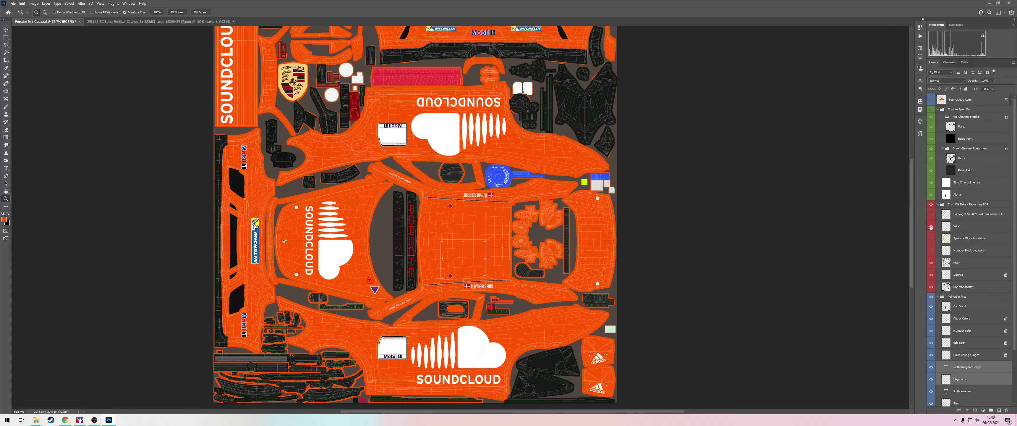
pyautogui.click(930, 205)
pyautogui.hotkey('ctrl', 'shift', 's')
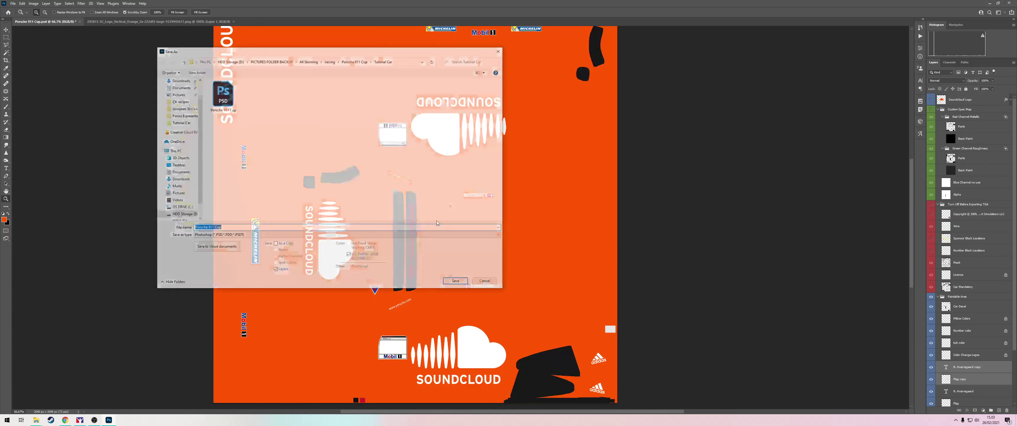
pyautogui.click(266, 235)
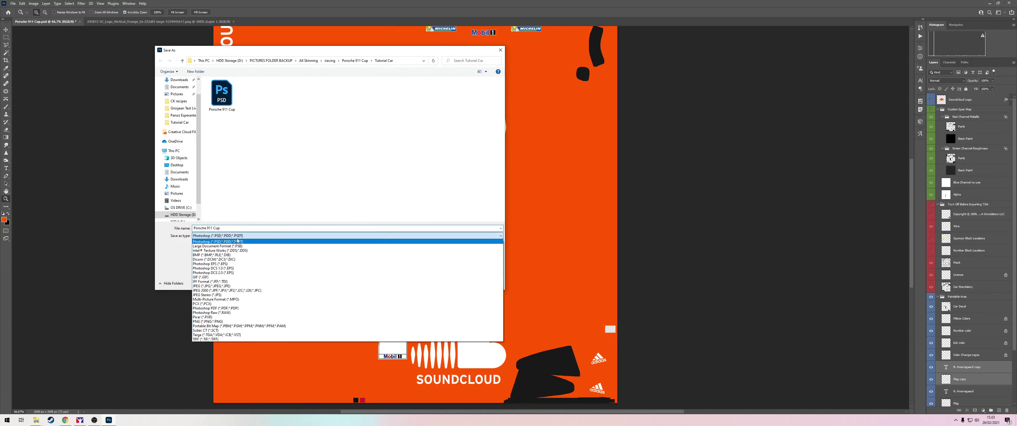
pyautogui.click(211, 335)
pyautogui.doubleClick(216, 106)
pyautogui.press('Return')
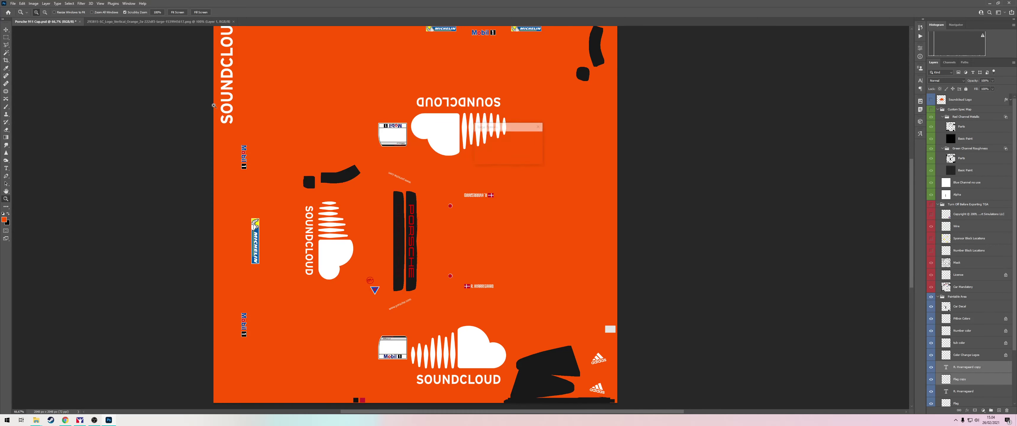
# Copy the exported car Targa file from the Tutorial Car folder into iRacing's porsche911cup paint folder, replacing the old one
pyautogui.hotkey('alt', 'Tab')
pyautogui.hotkey('alt', 'Tab')
pyautogui.hotkey('alt', 'Tab')
pyautogui.hotkey('alt', 'Tab')
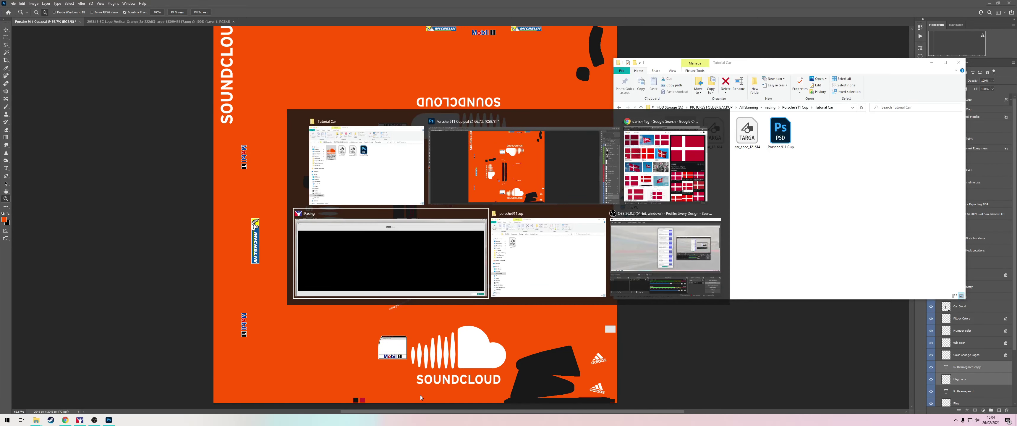
pyautogui.click(713, 132)
pyautogui.hotkey('ctrl', 'c')
pyautogui.click(99, 200)
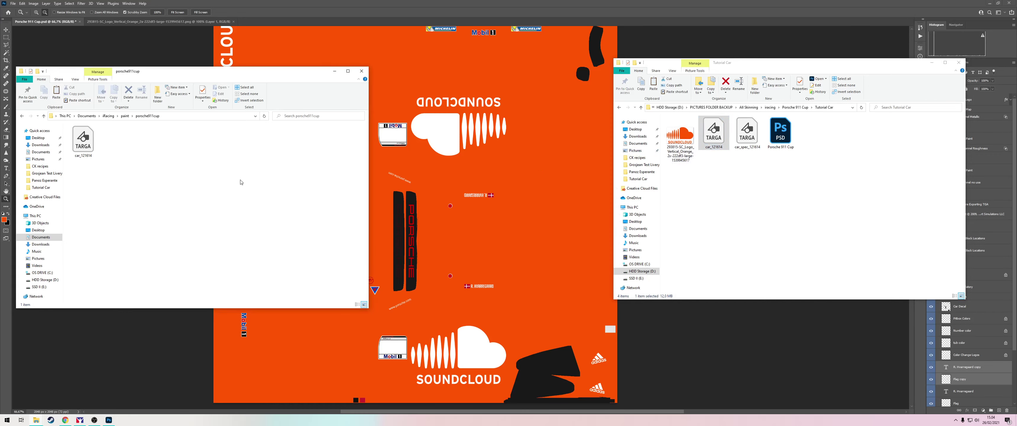
pyautogui.hotkey('ctrl', 'v')
pyautogui.press('Return')
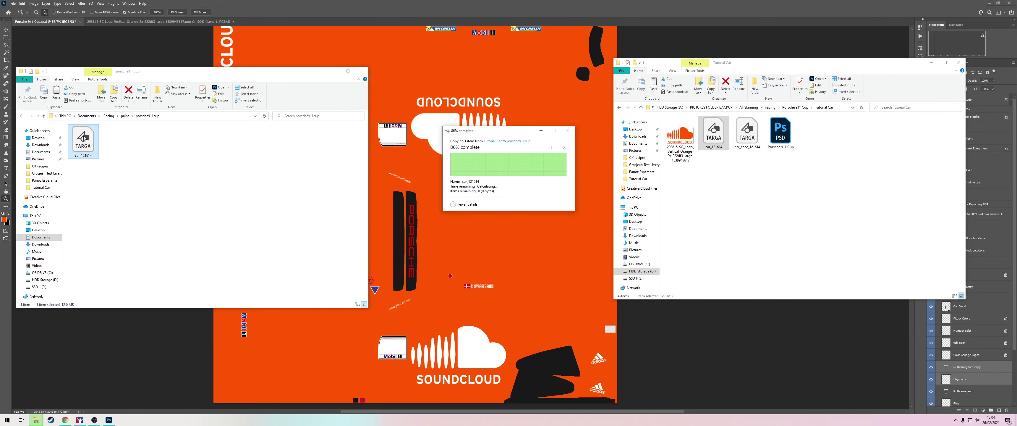
# Switch to iRacing and examine the car from both sides and above, checking the roof-rail names, door logos and rear wing
pyautogui.click(83, 419)
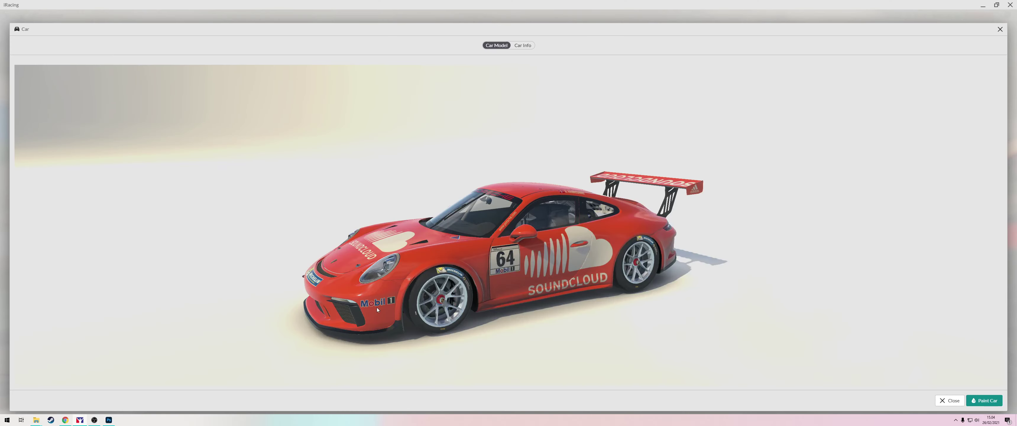
pyautogui.moveTo(543, 226); pyautogui.dragTo(577, 287)
pyautogui.scroll(5, 577, 287)
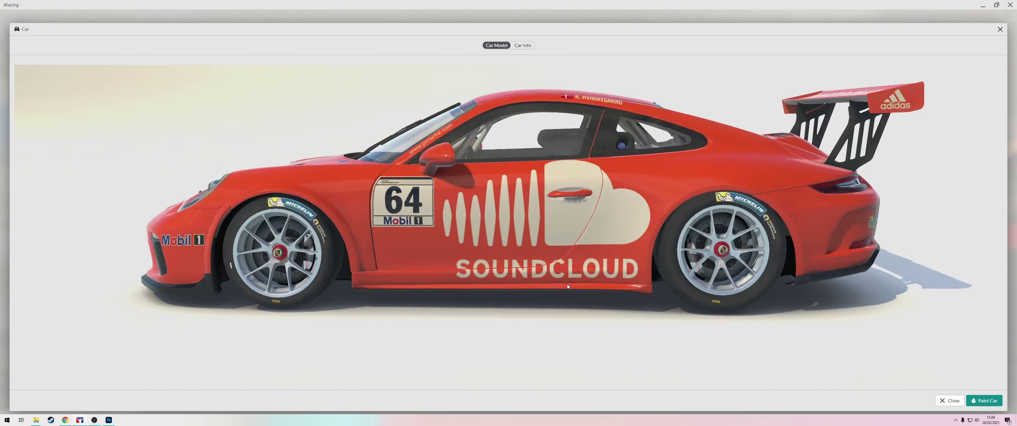
pyautogui.moveTo(508, 244); pyautogui.dragTo(594, 183)
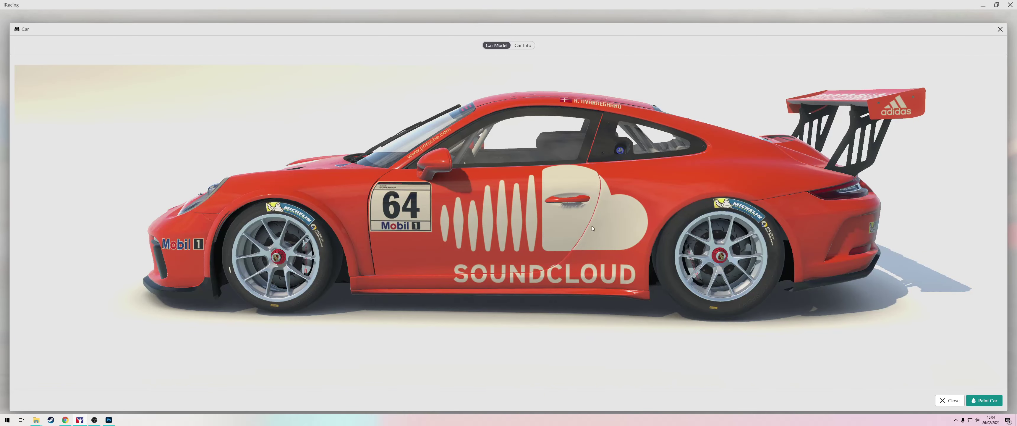
pyautogui.scroll(8, 518, 274)
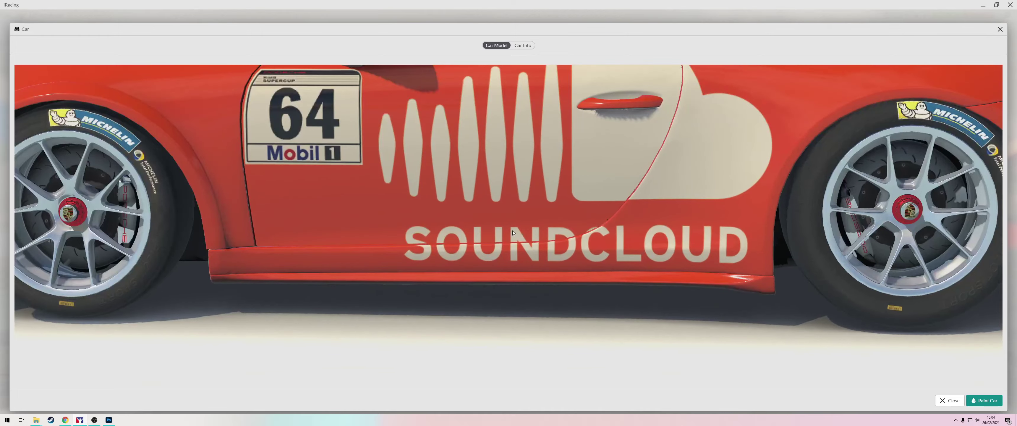
pyautogui.scroll(-4, 512, 227)
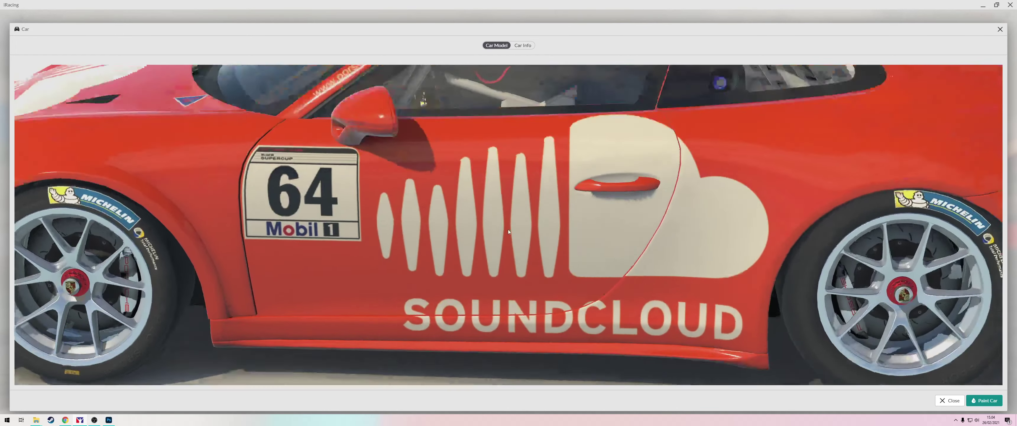
pyautogui.moveTo(508, 229); pyautogui.dragTo(618, 241)
pyautogui.scroll(-5, 614, 289)
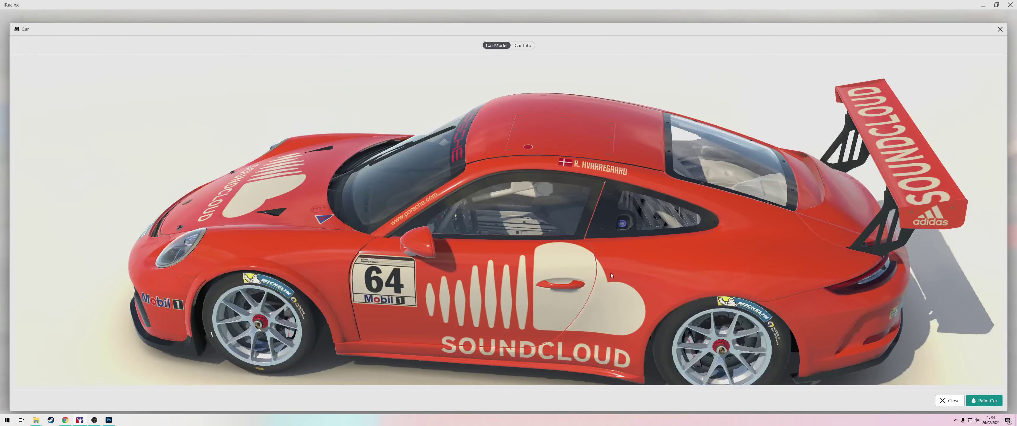
pyautogui.moveTo(611, 273); pyautogui.dragTo(529, 272)
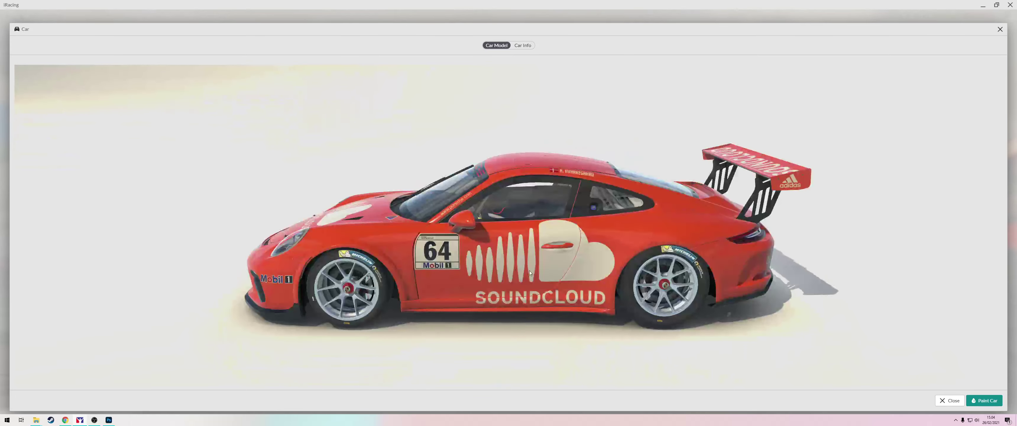
pyautogui.moveTo(463, 260); pyautogui.dragTo(540, 252)
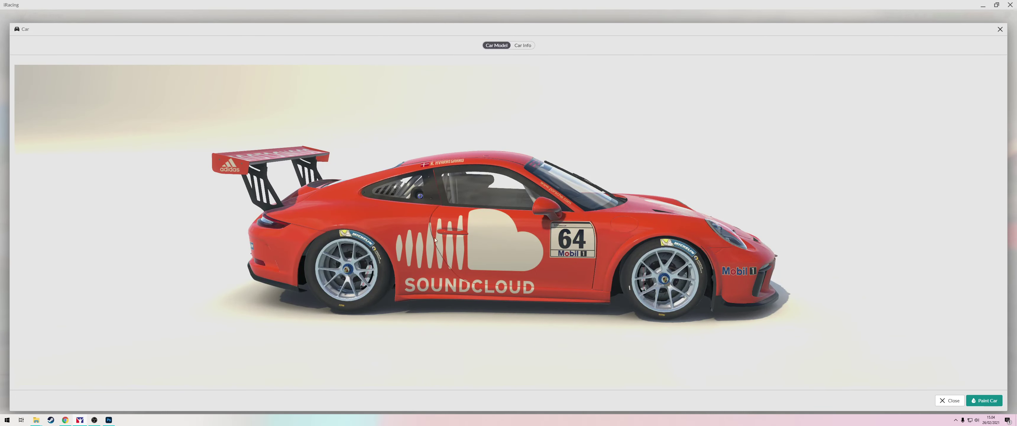
pyautogui.moveTo(319, 203); pyautogui.dragTo(460, 176)
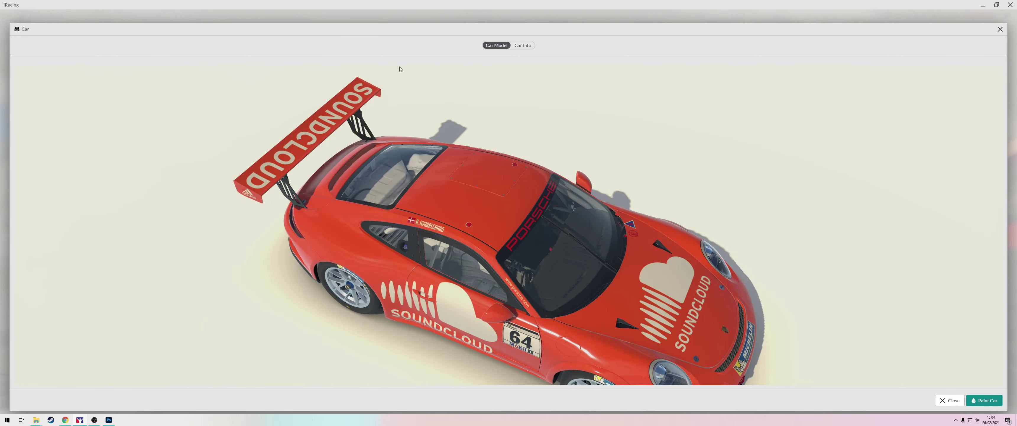
pyautogui.moveTo(484, 260); pyautogui.dragTo(530, 304)
# Switch back to Photoshop and show the Turn Off Before Exporting TGA group again
pyautogui.hotkey('alt', 'Tab')
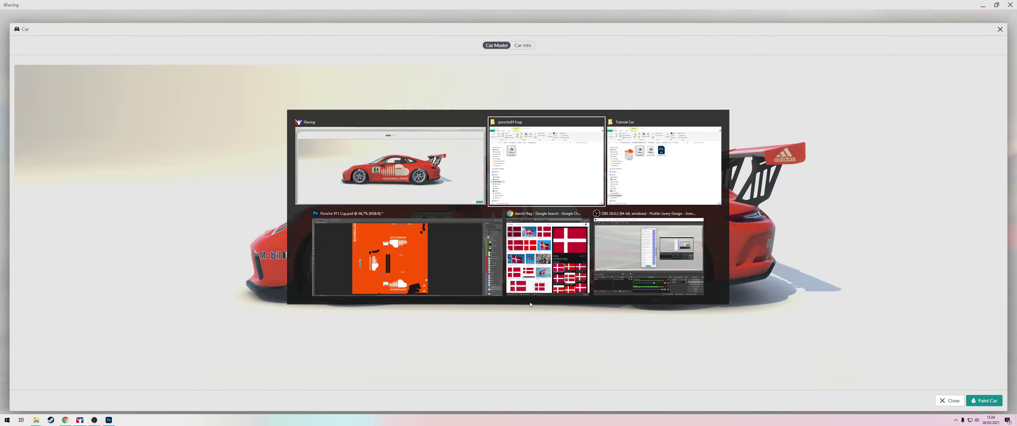
pyautogui.hotkey('alt', 'Tab')
pyautogui.hotkey('alt', 'Tab')
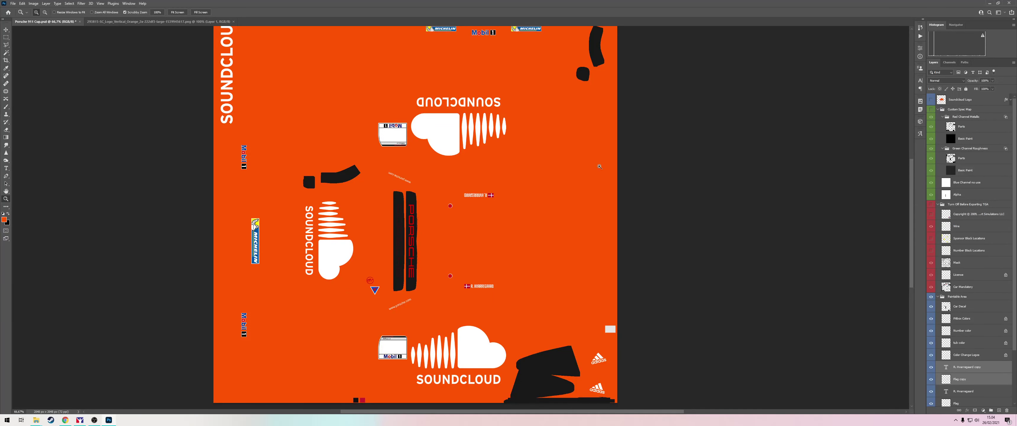
pyautogui.click(931, 205)
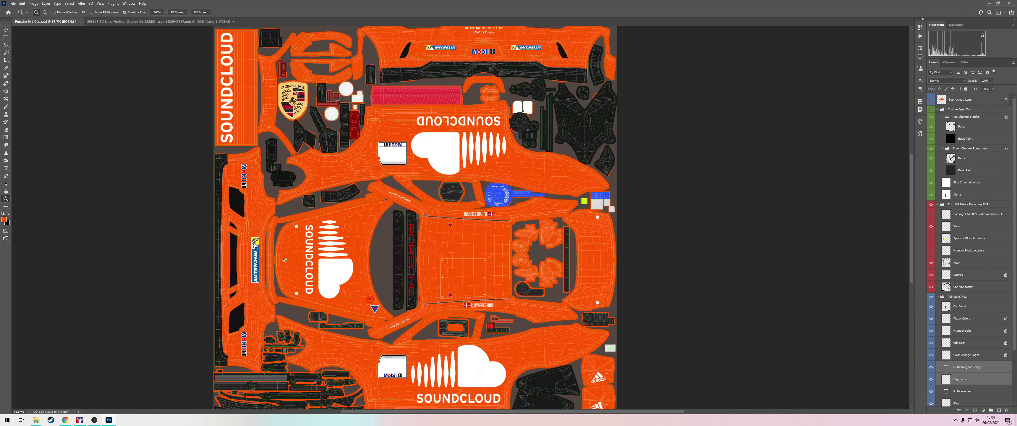
# Rotate the rear wing's SOUNDCLOUD logo by 180°
pyautogui.scroll(3, 237, 125)
pyautogui.press('v')
pyautogui.rightClick(233, 123)
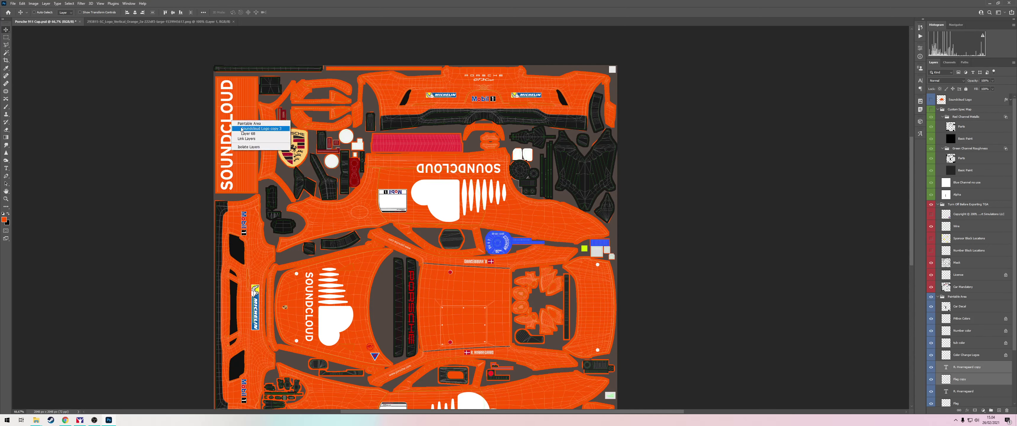
pyautogui.click(236, 127)
pyautogui.hotkey('ctrl', 't')
pyautogui.rightClick(226, 127)
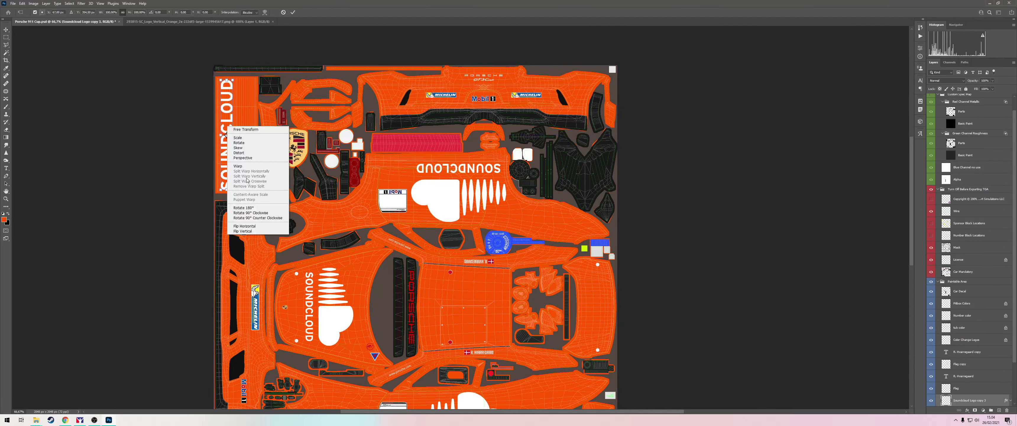
pyautogui.click(256, 209)
pyautogui.press('Return')
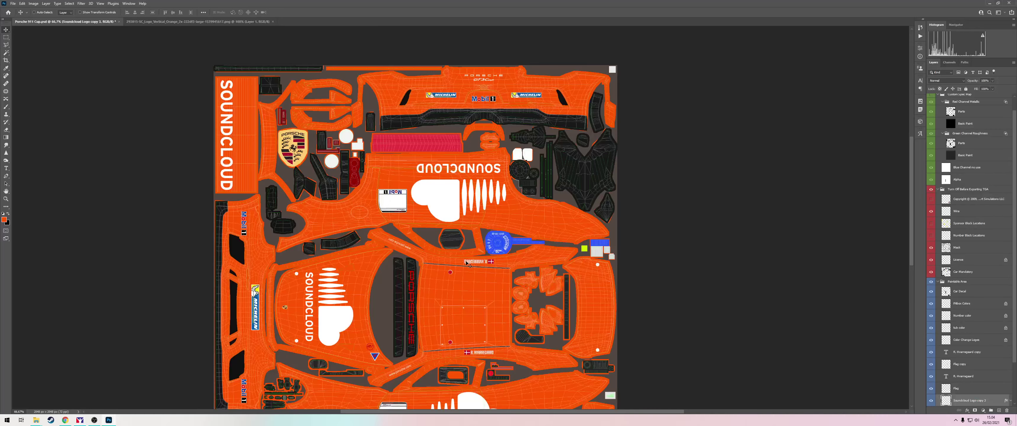
# On the lower side's Soundcloud logo layer, lasso the part behind and below the door seam, following the green wireframe line
pyautogui.scroll(-3, 467, 261)
pyautogui.press('z')
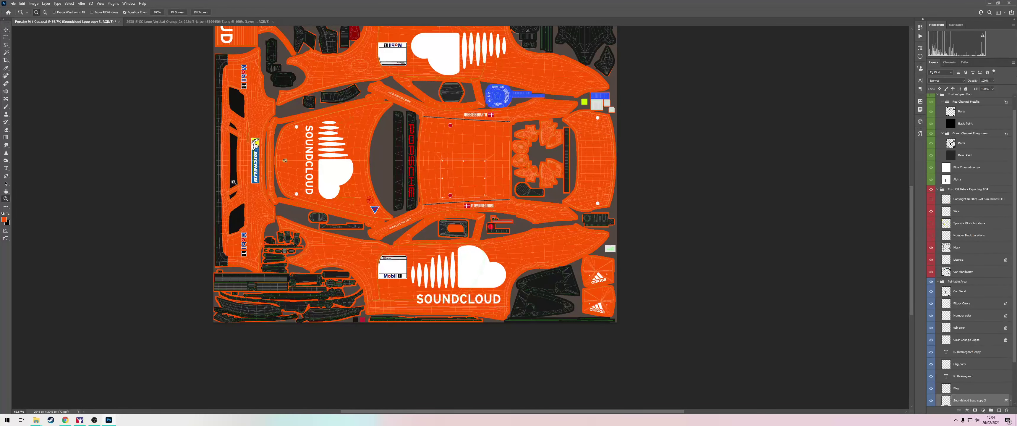
pyautogui.moveTo(467, 264)
pyautogui.mouseDown()
pyautogui.moveTo(484, 288)
pyautogui.moveTo(511, 291)
pyautogui.mouseUp()
pyautogui.press('v')
pyautogui.rightClick(505, 292)
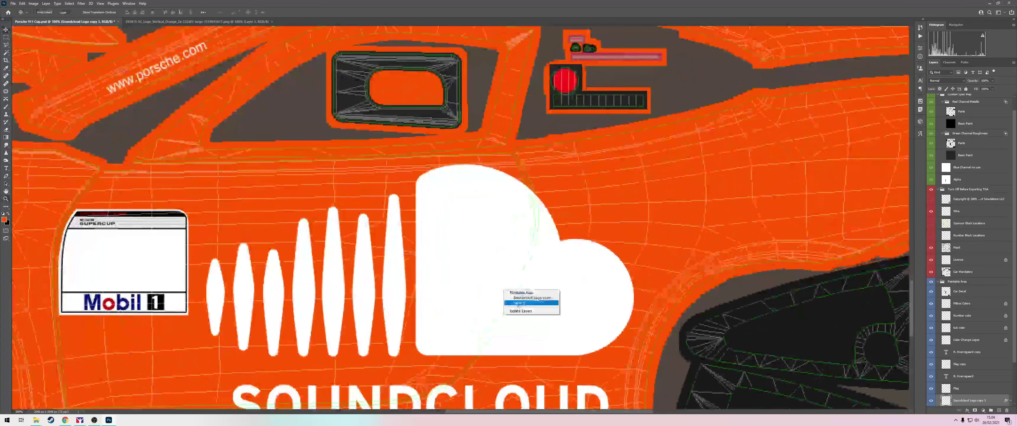
pyautogui.click(519, 298)
pyautogui.scroll(-5, 525, 200)
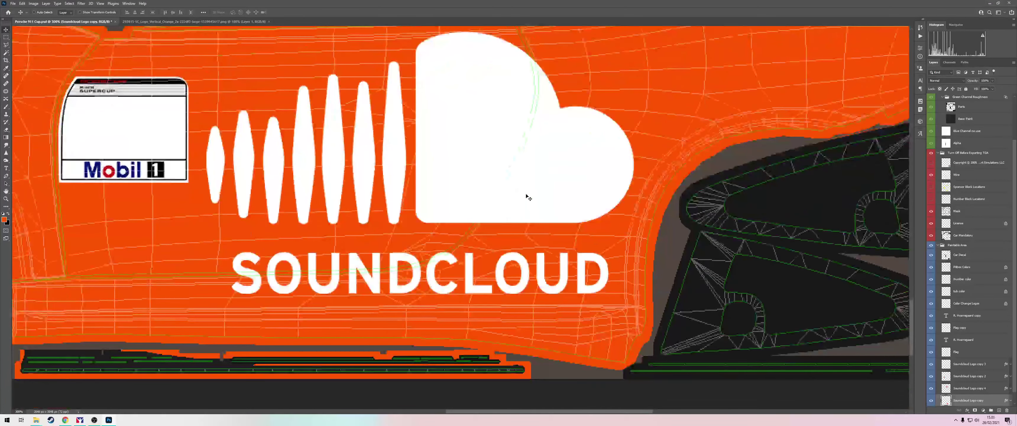
pyautogui.press('l')
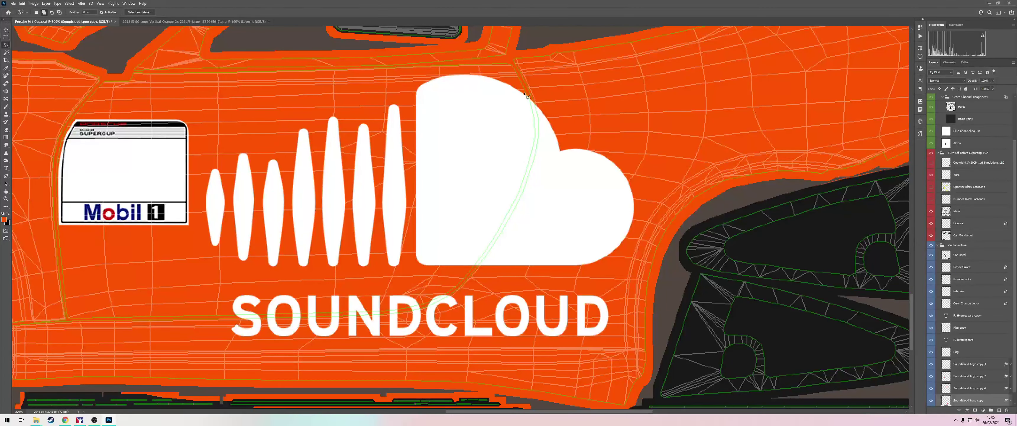
pyautogui.click(526, 94)
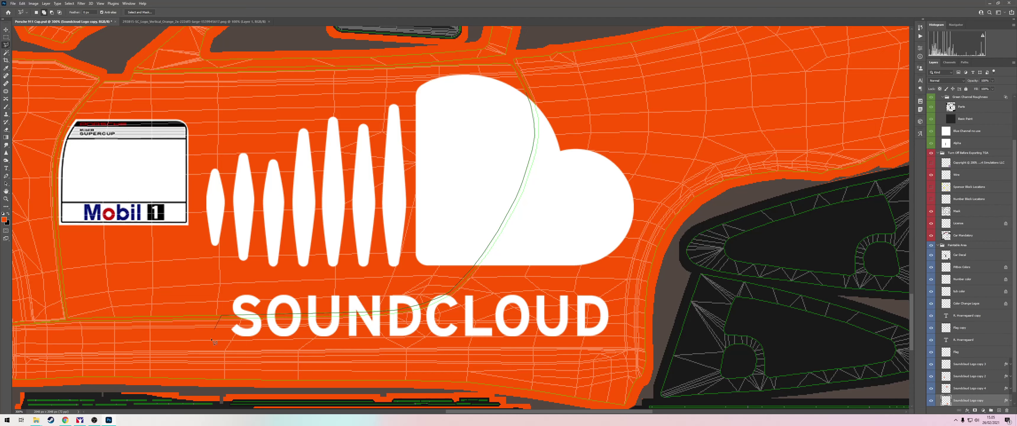
pyautogui.doubleClick(618, 75)
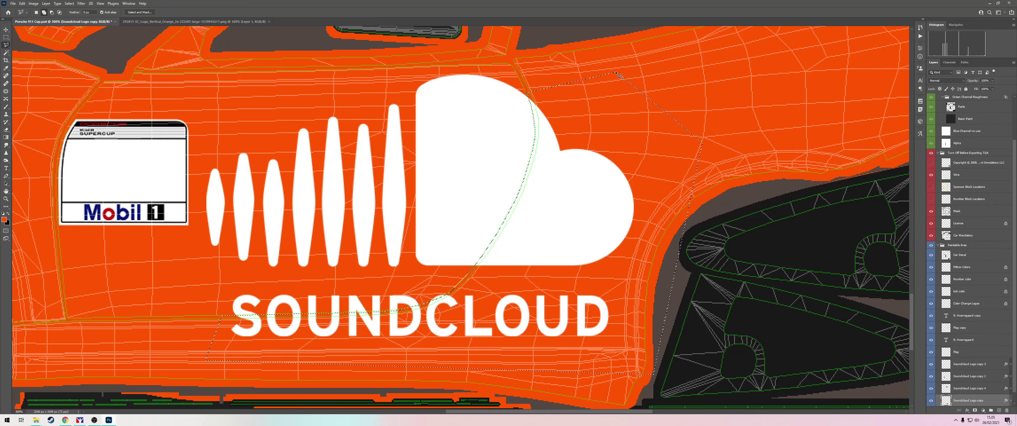
# Nudge the selected part of the side logo a few pixels right and down, away from the door seam
pyautogui.press('v')
pyautogui.press('Right')
pyautogui.press('Right')
pyautogui.press('Right')
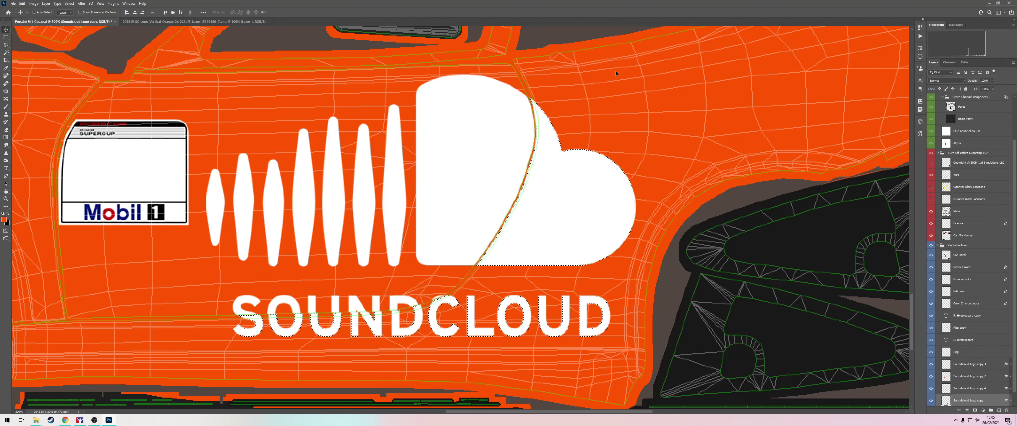
pyautogui.press('Left')
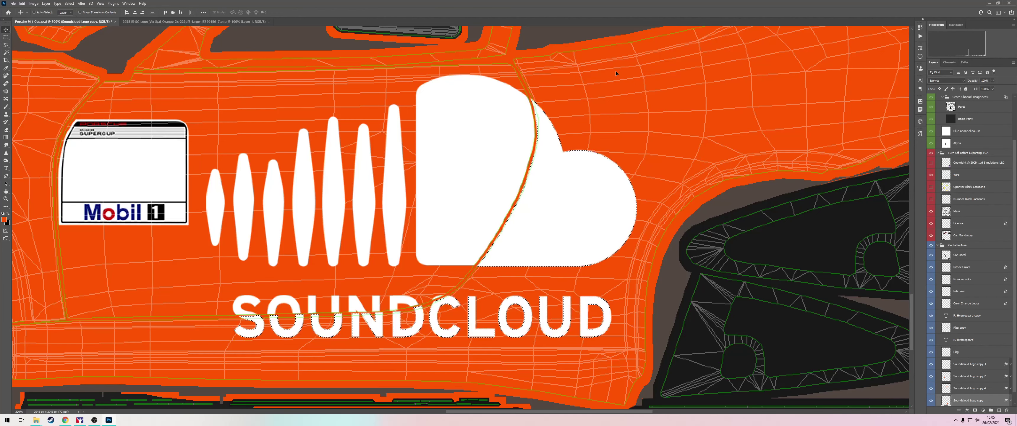
pyautogui.press('Down')
pyautogui.press('Down')
pyautogui.press('Down')
pyautogui.press('Right')
pyautogui.press('Right')
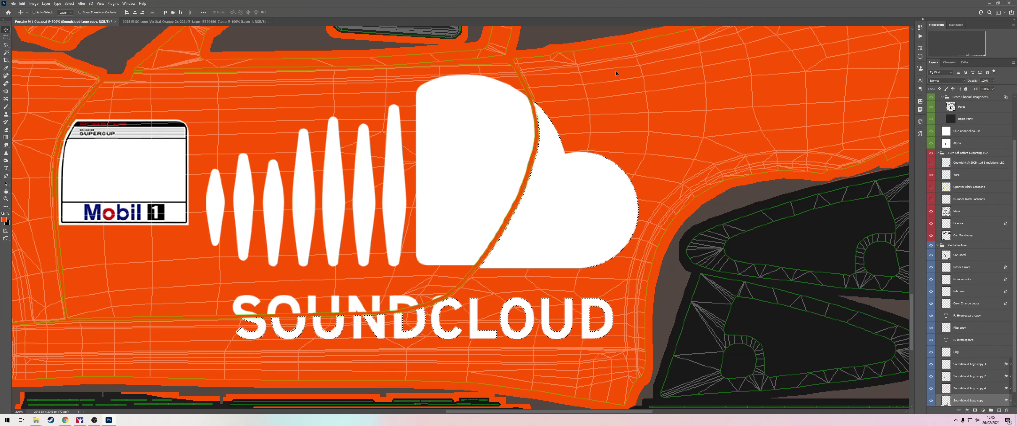
# Fine-tune the selected rear part of the lower side logo by nudging it slightly left and up toward the door seam
pyautogui.press('Left')
pyautogui.press('Left')
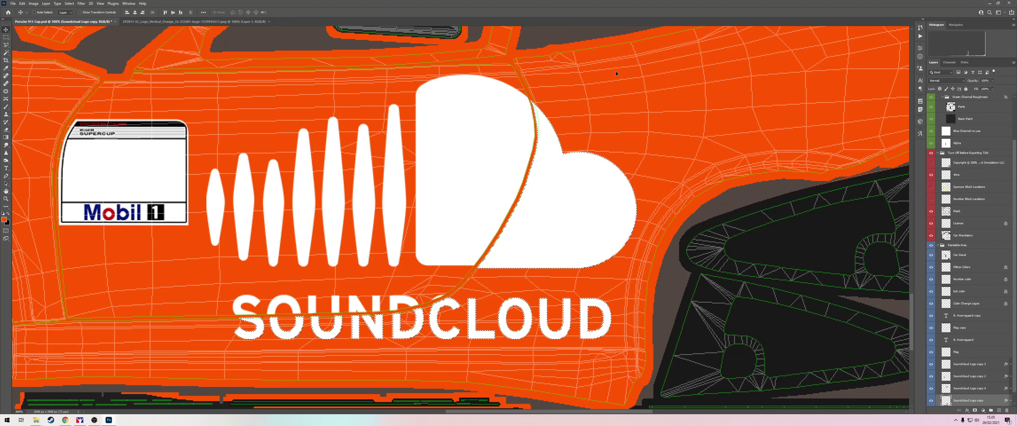
pyautogui.press('Up')
pyautogui.press('Right')
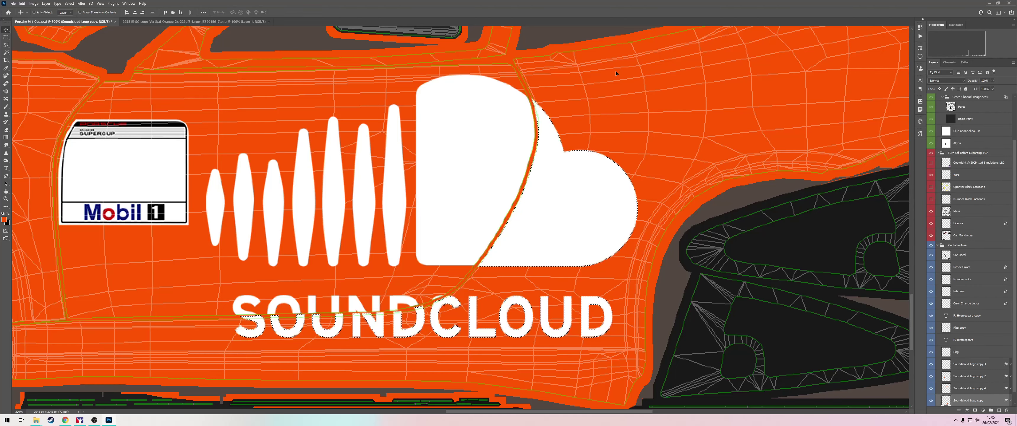
pyautogui.press('l')
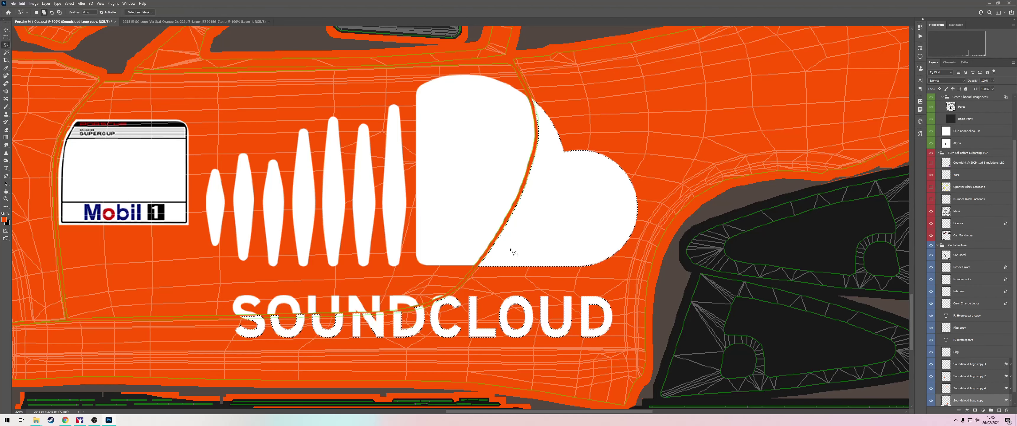
pyautogui.click(698, 234)
pyautogui.click(632, 110)
pyautogui.click(576, 83)
pyautogui.doubleClick(456, 73)
pyautogui.press('Delete')
pyautogui.hotkey('ctrl', 'z')
pyautogui.hotkey('ctrl', 'd')
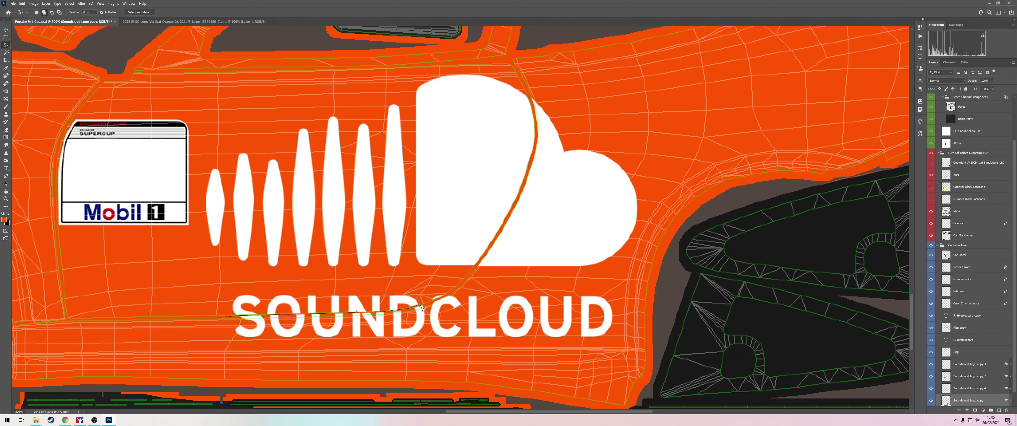
# Lasso the part of the lower side's SOUNDCLOUD wordmark that lies below and behind the door seam
pyautogui.click(452, 294)
pyautogui.click(510, 277)
pyautogui.click(654, 282)
pyautogui.click(659, 328)
pyautogui.click(631, 364)
pyautogui.click(199, 369)
pyautogui.click(220, 317)
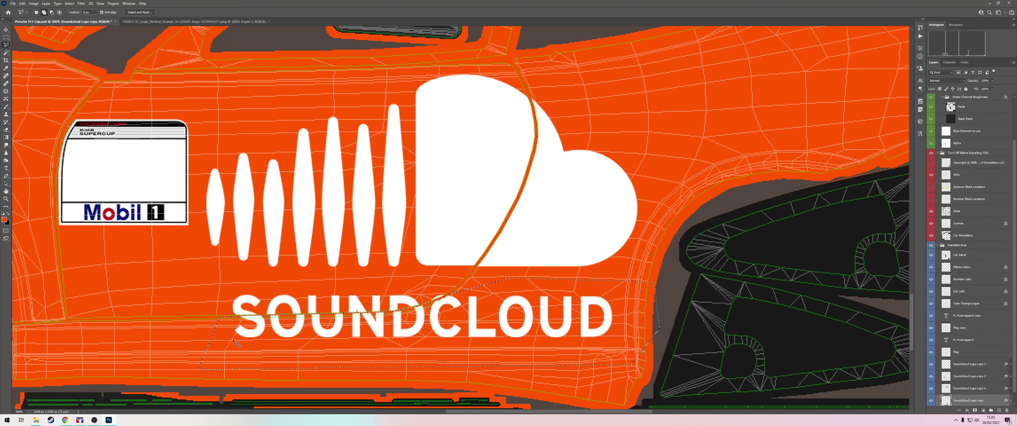
# Nudge the selected wordmark part a few pixels down and left away from the seam, and deselect it
pyautogui.press('v')
pyautogui.press('Down')
pyautogui.press('Down')
pyautogui.press('Left')
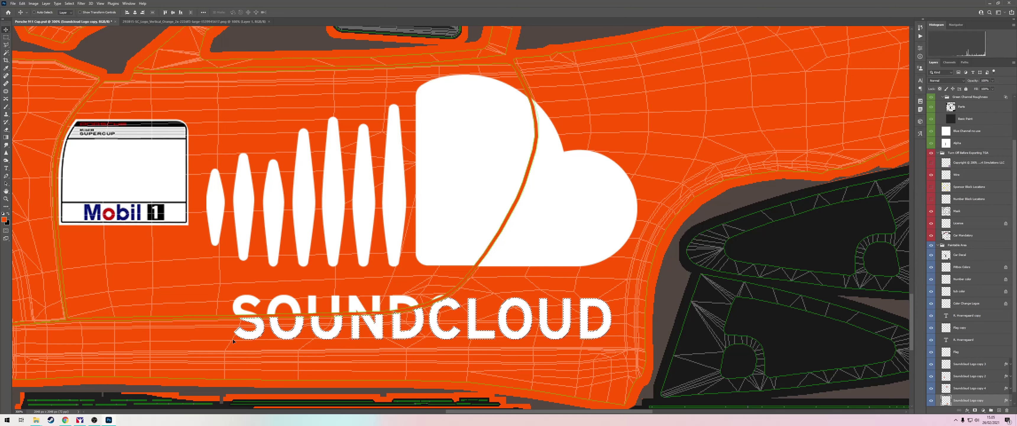
pyautogui.press('Left')
pyautogui.press('Left')
pyautogui.press('Left')
pyautogui.press('Left')
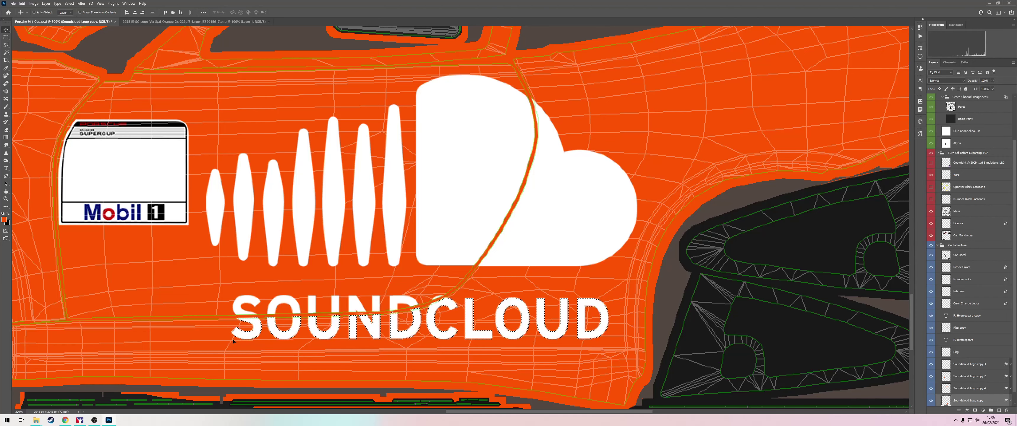
pyautogui.press('Down')
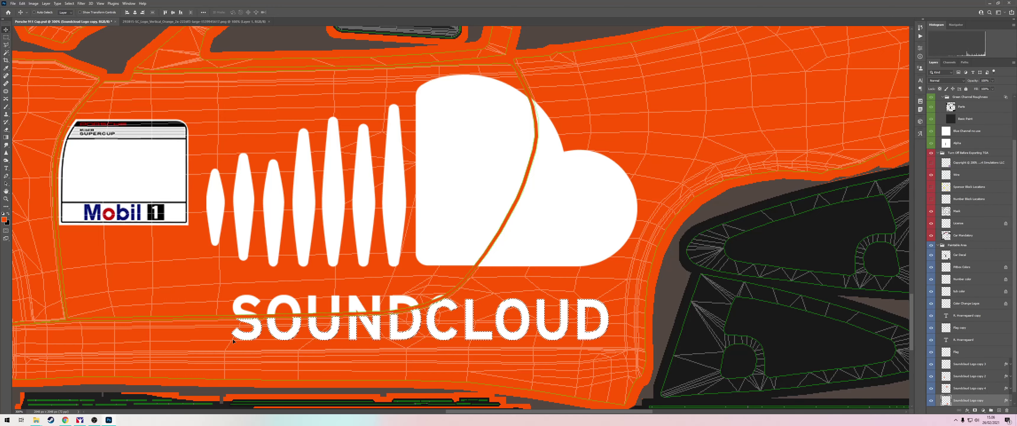
pyautogui.hotkey('ctrl', 'd')
# Hide the Turn Off Before Exporting TGA group and save the livery as Targa, overwriting the existing car file in Tutorial Car
pyautogui.press('z')
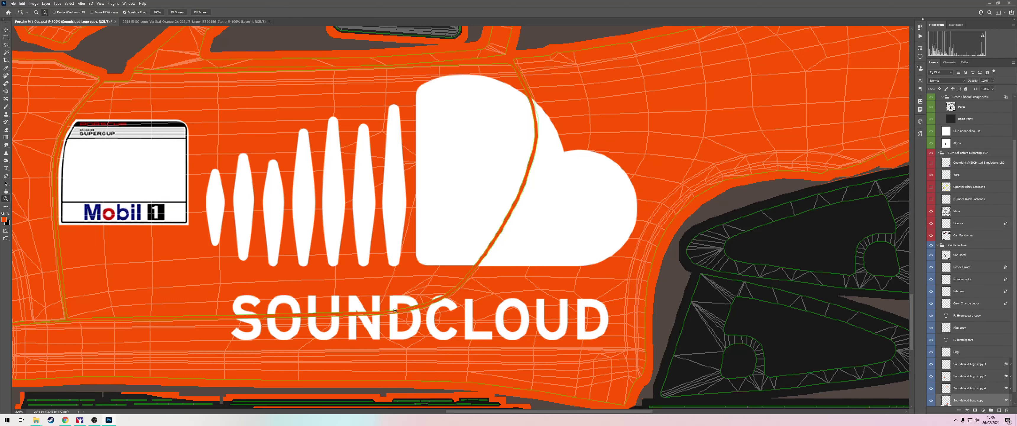
pyautogui.moveTo(395, 310); pyautogui.dragTo(352, 324)
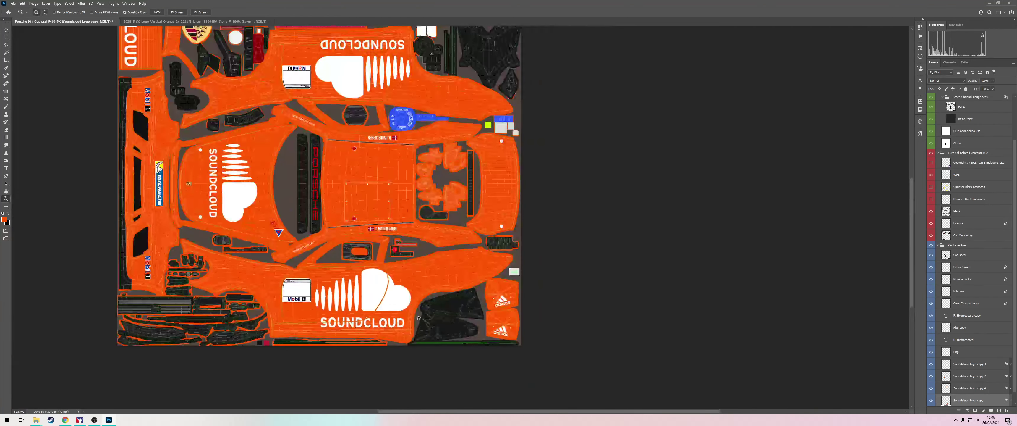
pyautogui.click(931, 155)
pyautogui.hotkey('ctrl', 'shift', 's')
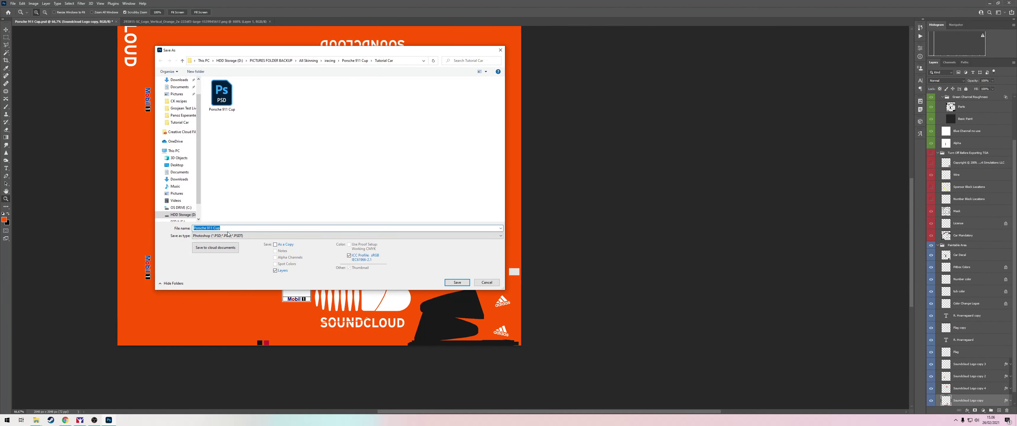
pyautogui.click(228, 236)
pyautogui.click(225, 333)
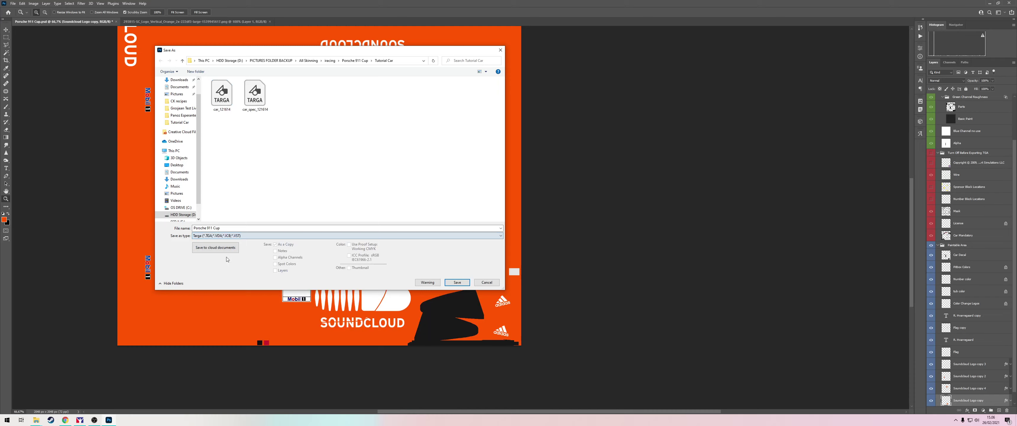
pyautogui.doubleClick(220, 102)
pyautogui.press('y')
# Copy the exported car TGA from Tutorial Car into iRacing's porsche911cup paint folder, replacing the existing file
pyautogui.hotkey('alt', 'Tab')
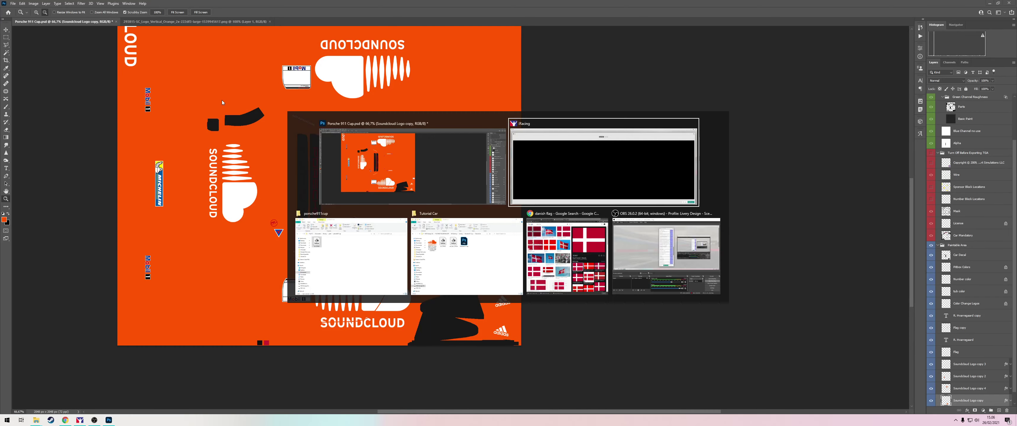
pyautogui.click(325, 241)
pyautogui.hotkey('alt', 'Tab')
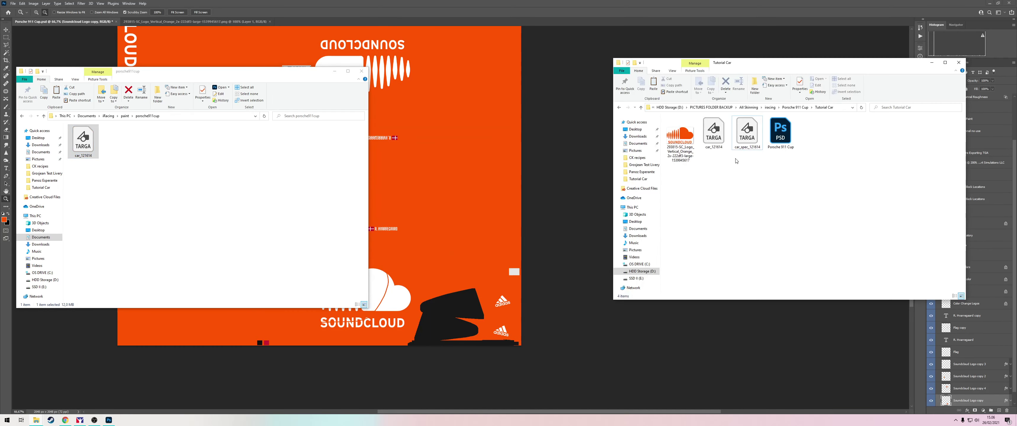
pyautogui.moveTo(713, 132); pyautogui.dragTo(215, 172)
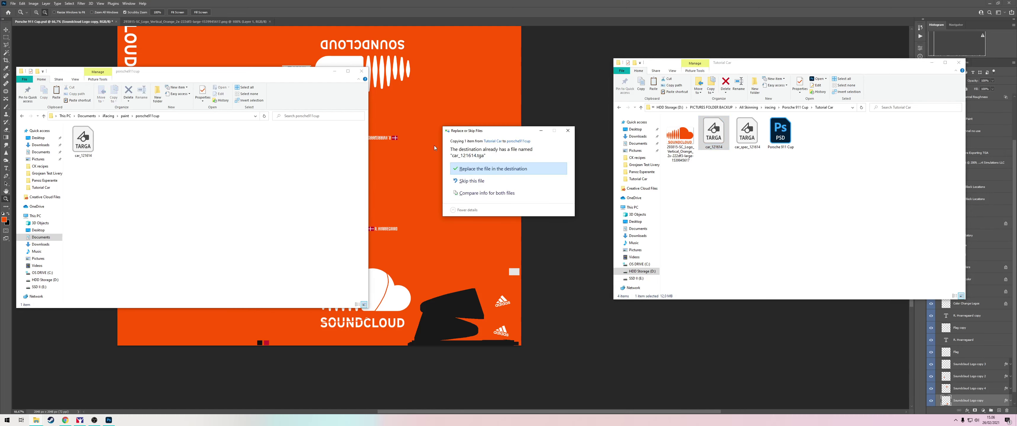
pyautogui.click(490, 169)
# Switch to iRacing and inspect the car model's side logo at the door seam and the rear wing lettering
pyautogui.hotkey('alt', 'Tab')
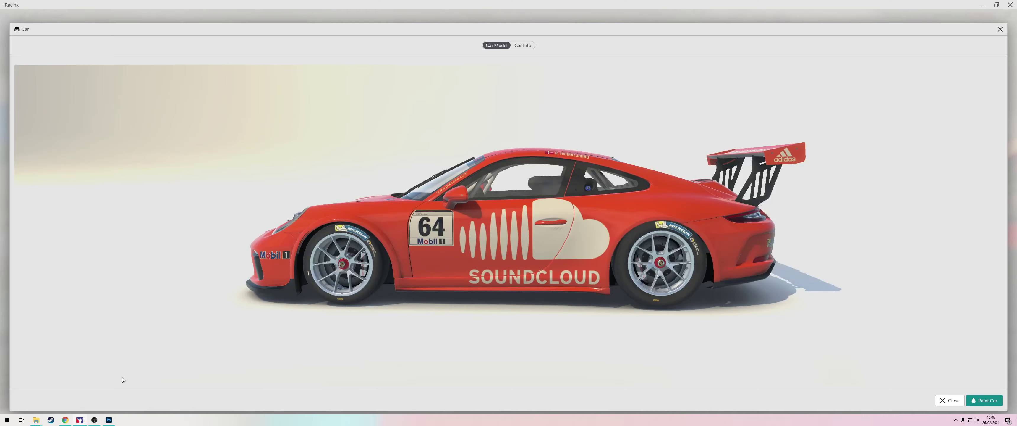
pyautogui.moveTo(506, 279); pyautogui.dragTo(528, 290)
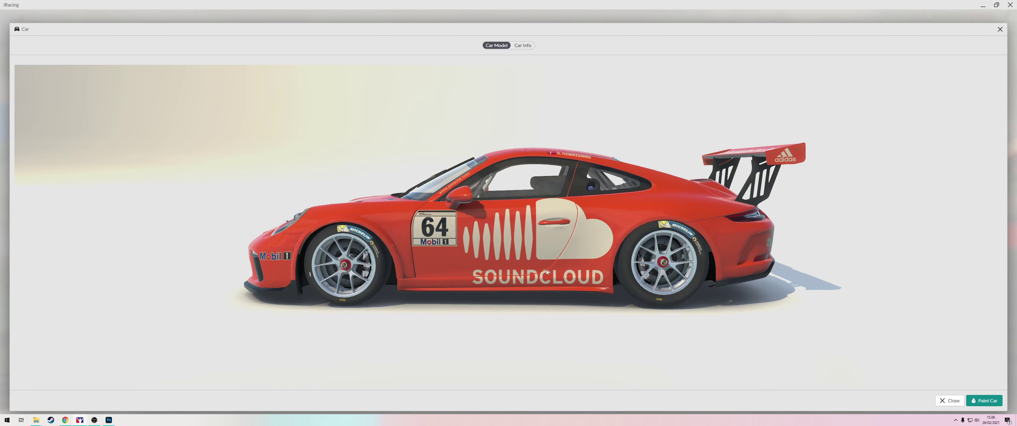
pyautogui.moveTo(533, 242); pyautogui.dragTo(604, 272)
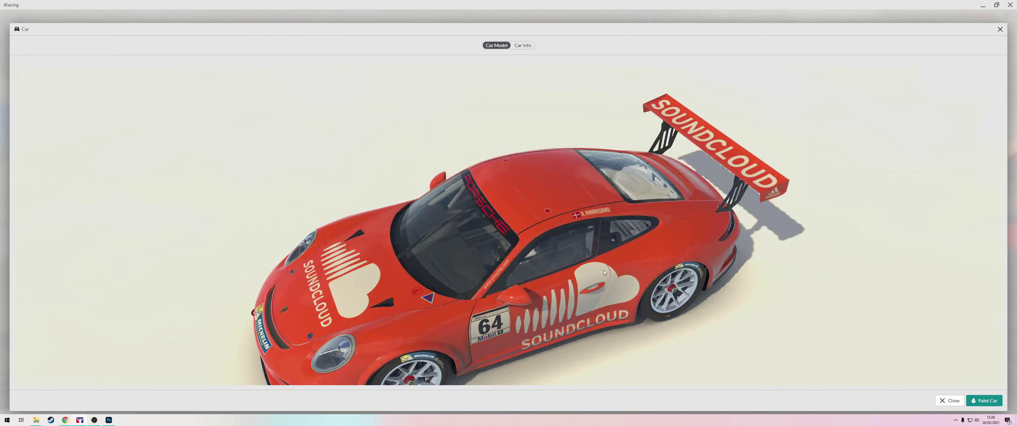
pyautogui.moveTo(475, 355); pyautogui.dragTo(569, 226)
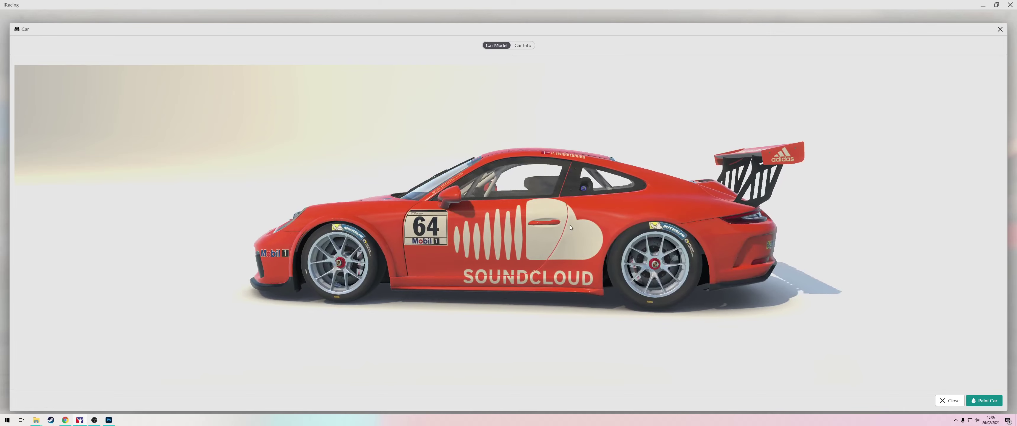
pyautogui.moveTo(566, 288); pyautogui.dragTo(538, 303)
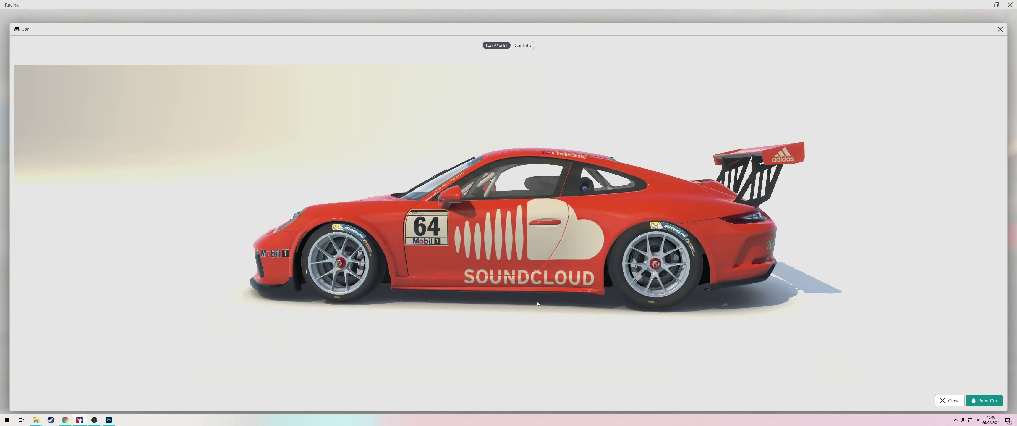
# Return to Photoshop and make the Turn Off Before Exporting TGA group visible for editing the other side
pyautogui.hotkey('alt', 'Tab')
pyautogui.hotkey('alt', 'Tab')
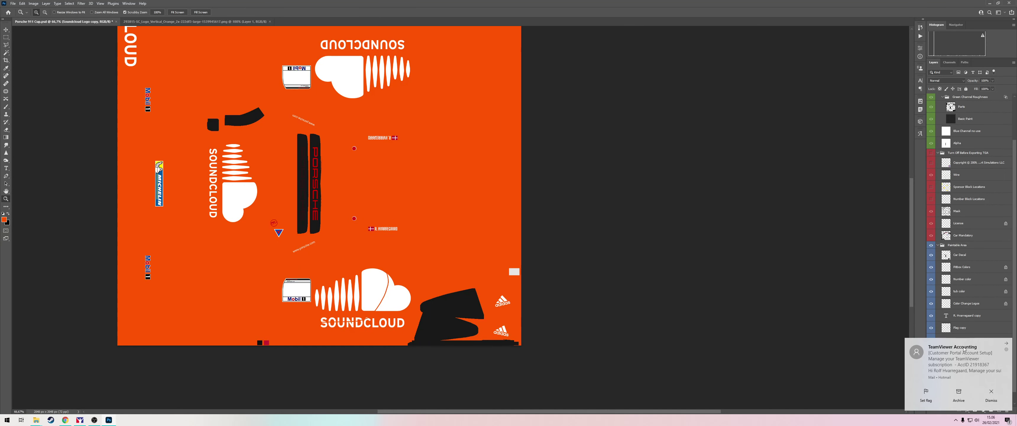
pyautogui.scroll(1, 528, 174)
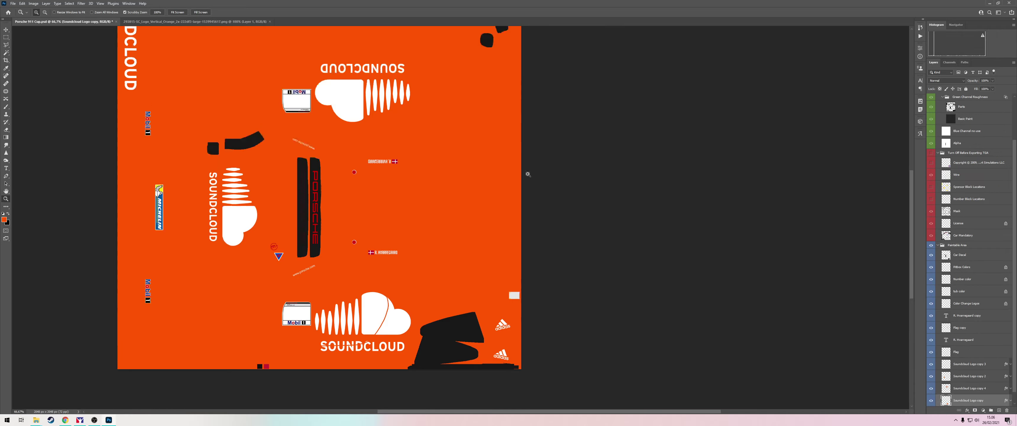
pyautogui.scroll(4, 527, 174)
pyautogui.click(932, 153)
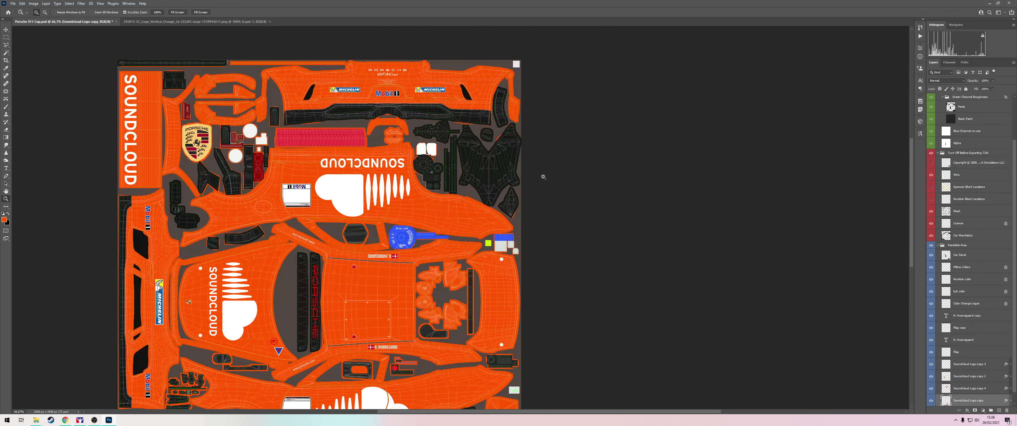
# On the upper side's Soundcloud logo copy 4 layer, lasso the wordmark part outside the door, following the green seam line
pyautogui.click(352, 165)
pyautogui.click(353, 165)
pyautogui.click(397, 162)
pyautogui.press('v')
pyautogui.rightClick(340, 239)
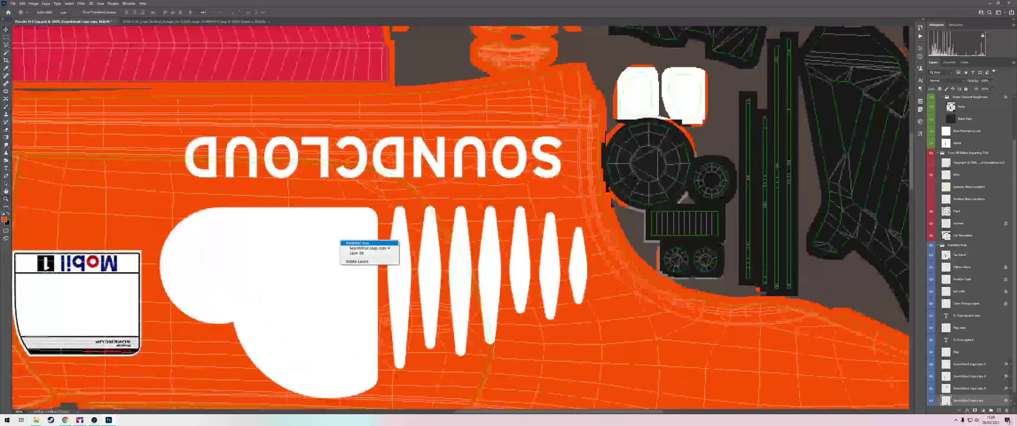
pyautogui.click(358, 247)
pyautogui.press('l')
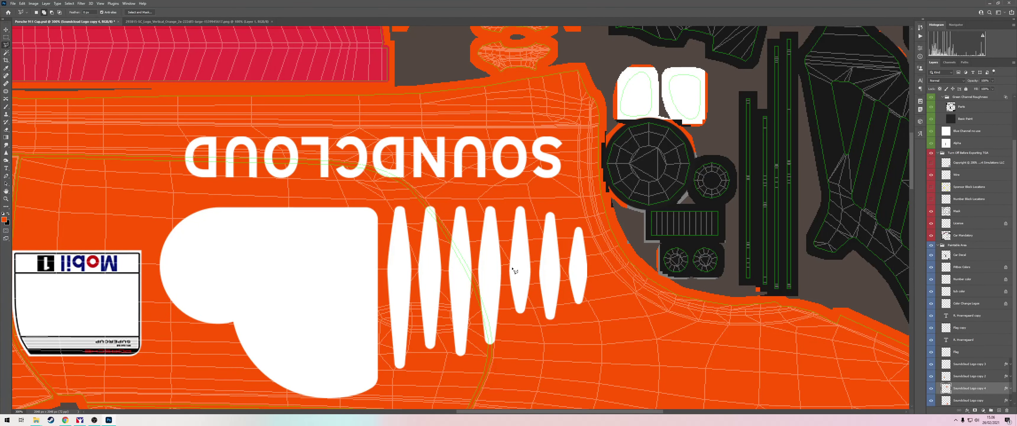
pyautogui.click(180, 161)
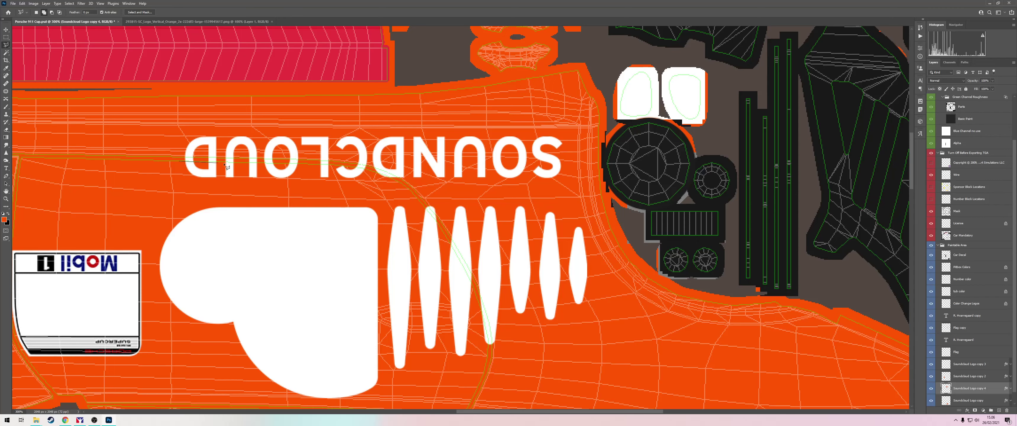
pyautogui.click(335, 165)
pyautogui.moveTo(388, 178)
pyautogui.mouseDown()
pyautogui.moveTo(577, 183)
pyautogui.moveTo(528, 113)
pyautogui.moveTo(141, 119)
pyautogui.mouseUp()
# Nudge the selected part of the upside-down wordmark a few pixels up from the door seam, and deselect it
pyautogui.press('v')
pyautogui.press('Up')
pyautogui.press('Up')
pyautogui.press('Up')
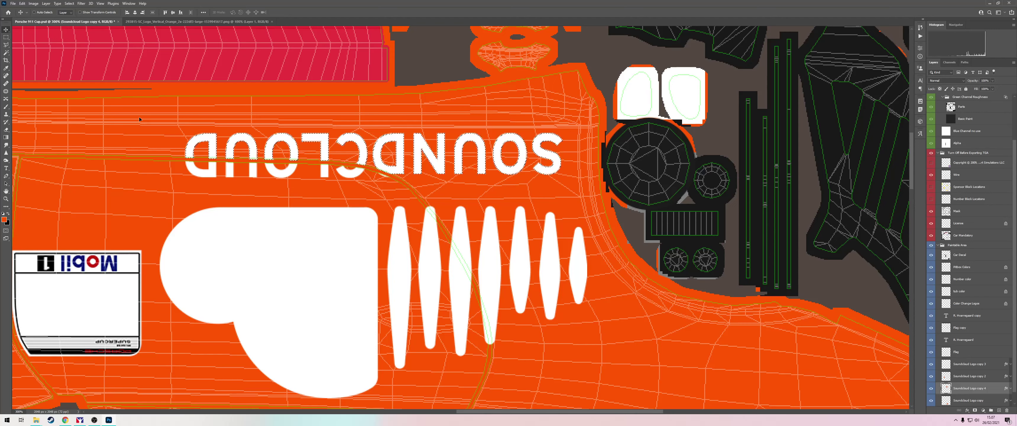
pyautogui.hotkey('ctrl', 'd')
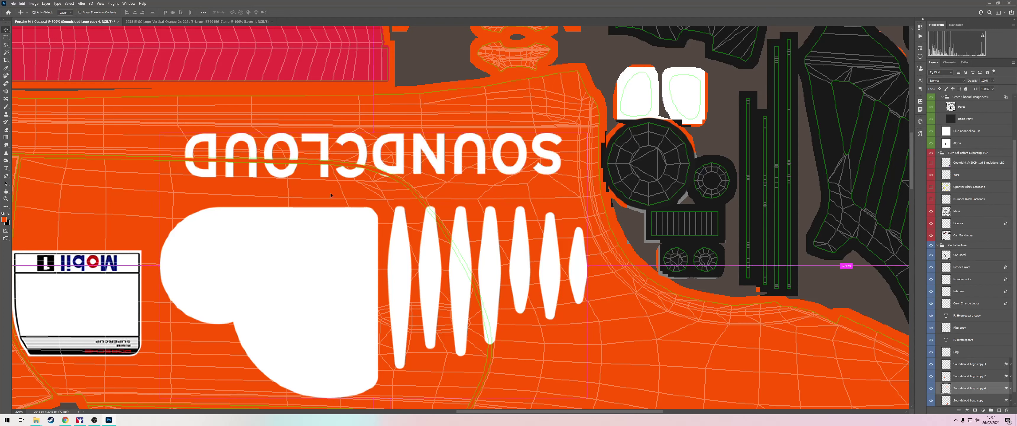
# Lasso the parts of the upper side logo's sound-wave bars that lie behind the curved door seam
pyautogui.press('l')
pyautogui.click(424, 207)
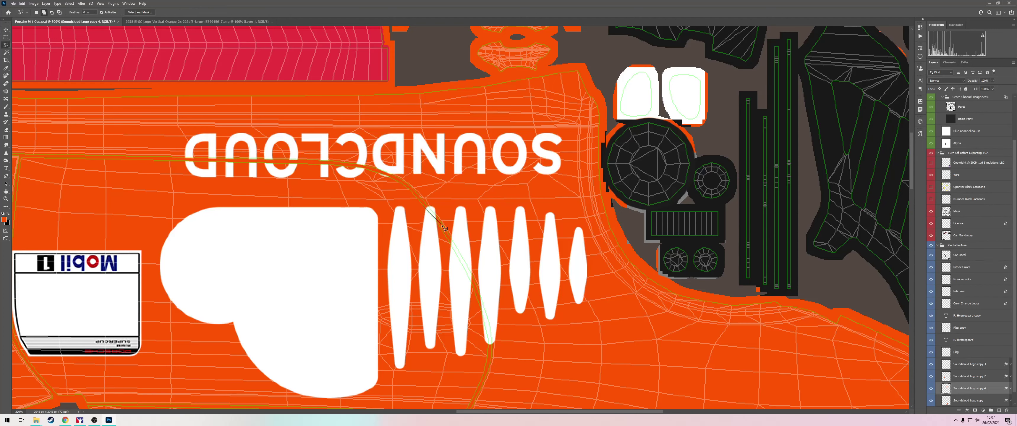
pyautogui.click(462, 262)
pyautogui.click(478, 298)
pyautogui.click(483, 316)
pyautogui.click(642, 382)
pyautogui.click(675, 189)
pyautogui.doubleClick(498, 194)
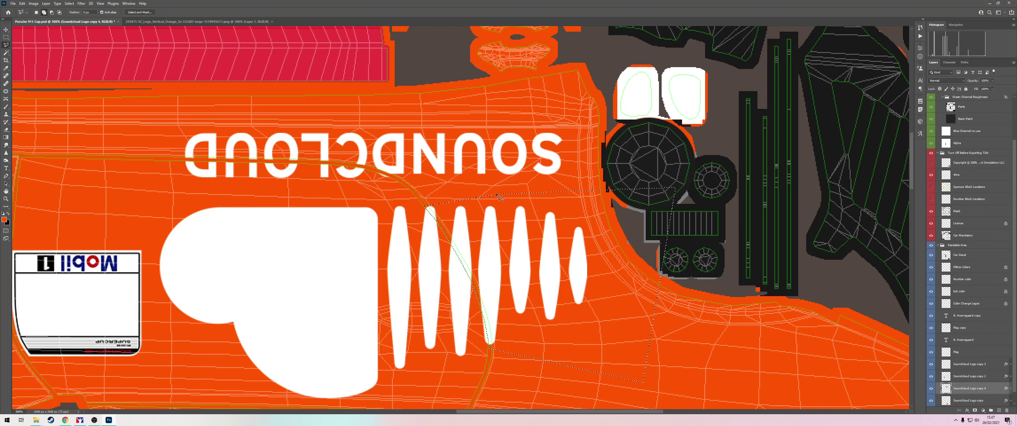
# Nudge the selected sound-wave bar parts a few pixels right, away from the door seam
pyautogui.press('v')
pyautogui.press('Right')
pyautogui.press('Right')
pyautogui.press('Right')
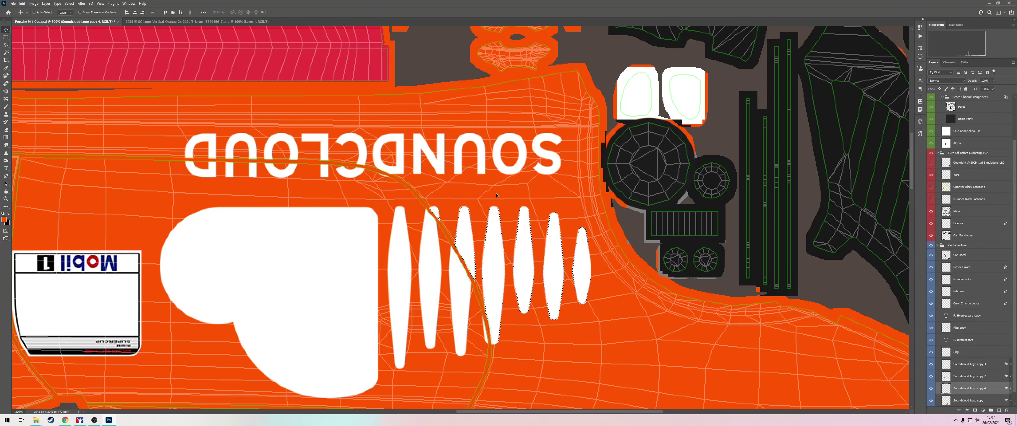
pyautogui.press('z')
pyautogui.keyDown('alt'); pyautogui.click(496, 193); pyautogui.keyUp('alt')
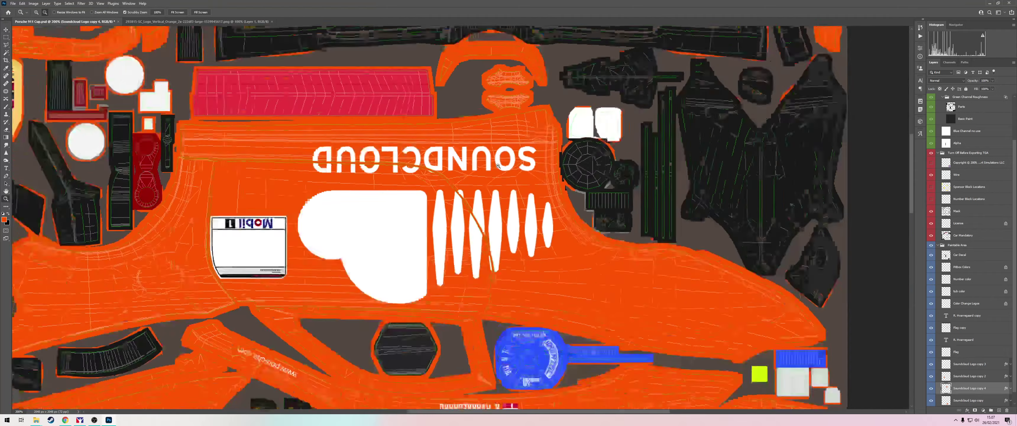
pyautogui.click(465, 217)
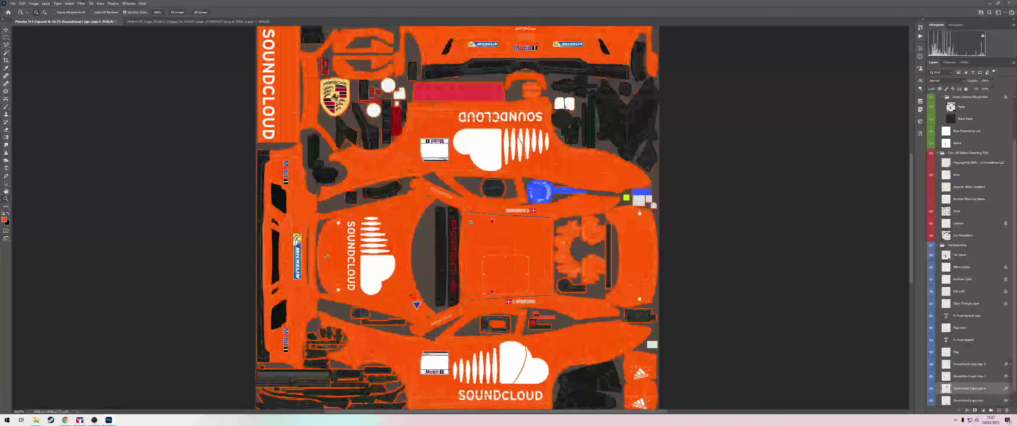
pyautogui.scroll(2, 462, 186)
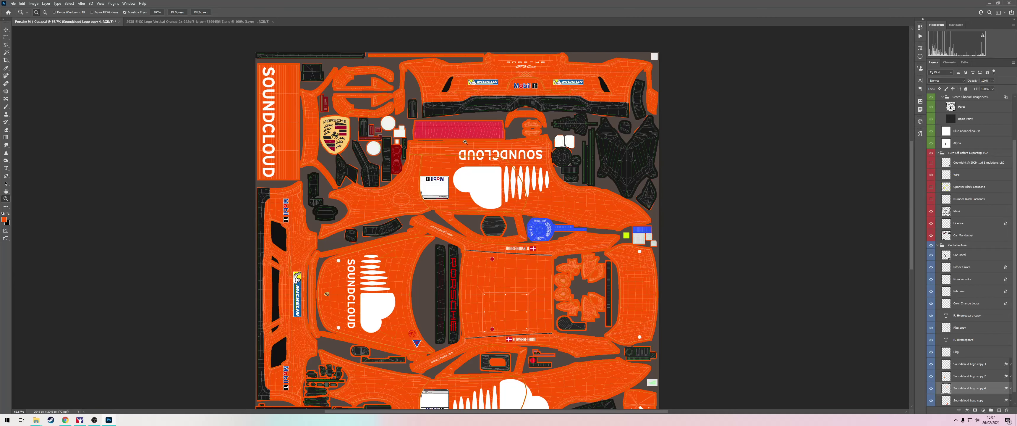
pyautogui.scroll(-3, 535, 136)
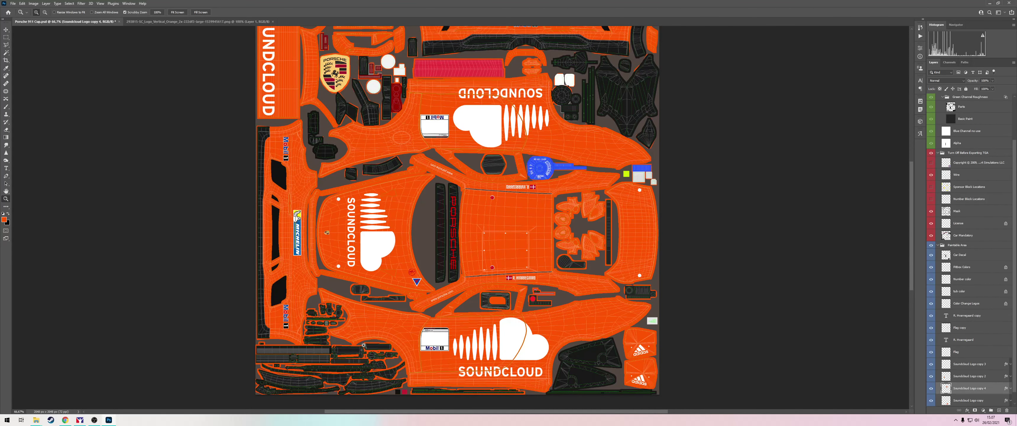
# Create a new layer named "layer finder" directly above the copied driver-name text layer in the Paintable Area group
pyautogui.scroll(1, 427, 292)
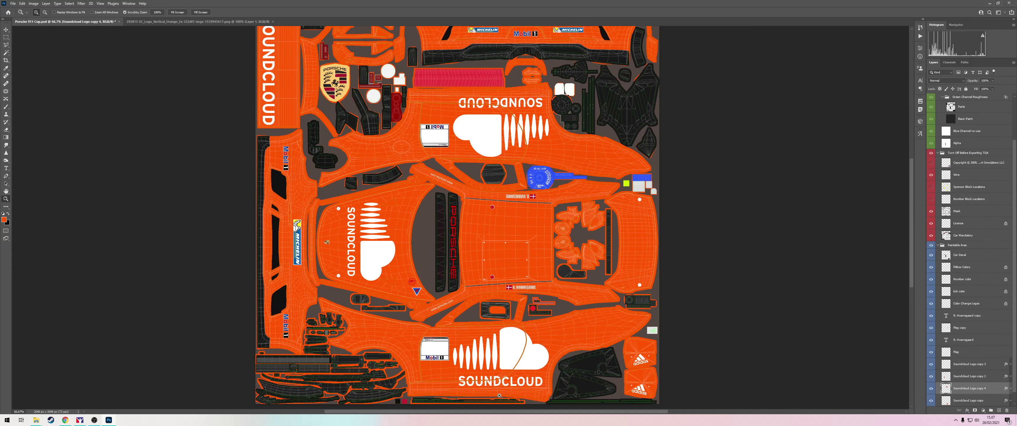
pyautogui.scroll(4, 499, 395)
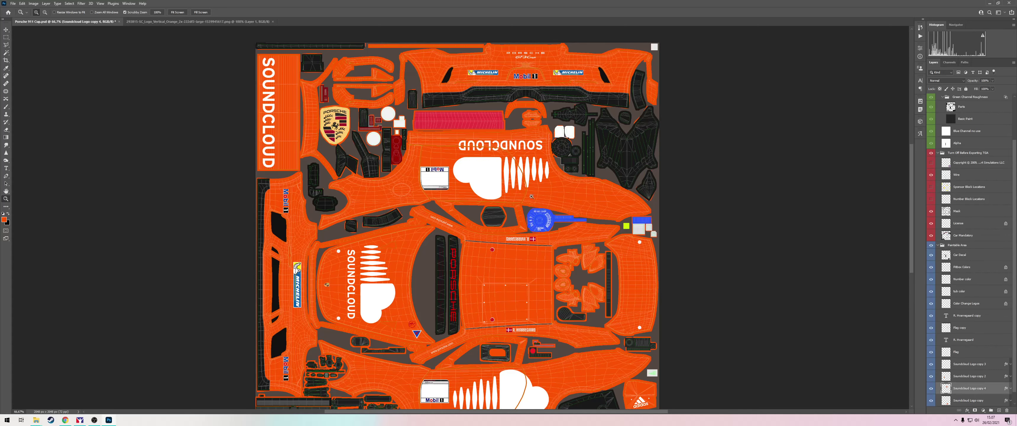
pyautogui.moveTo(531, 197); pyautogui.dragTo(616, 196)
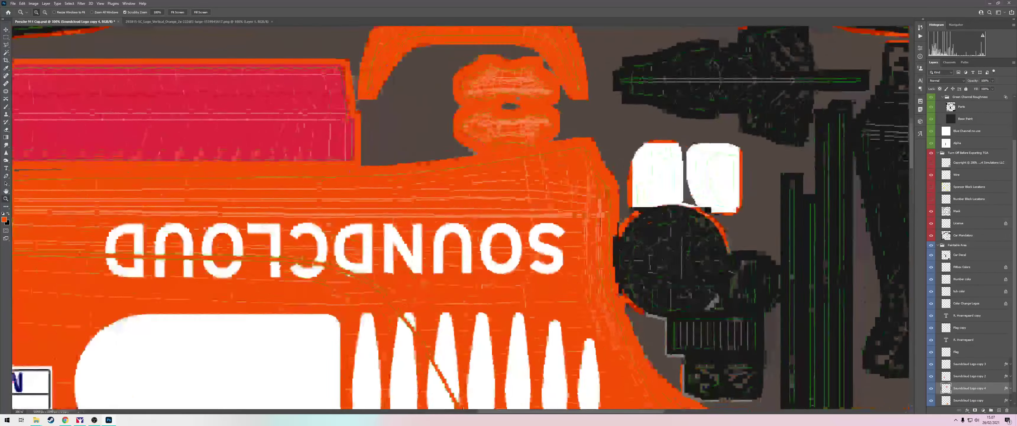
pyautogui.click(512, 166)
pyautogui.scroll(2, 512, 166)
pyautogui.moveTo(512, 156); pyautogui.dragTo(541, 176)
pyautogui.click(971, 362)
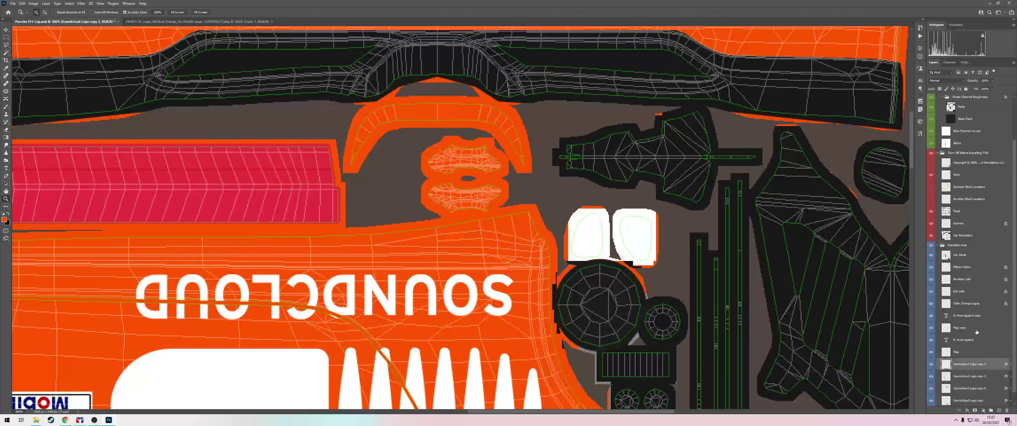
pyautogui.click(977, 315)
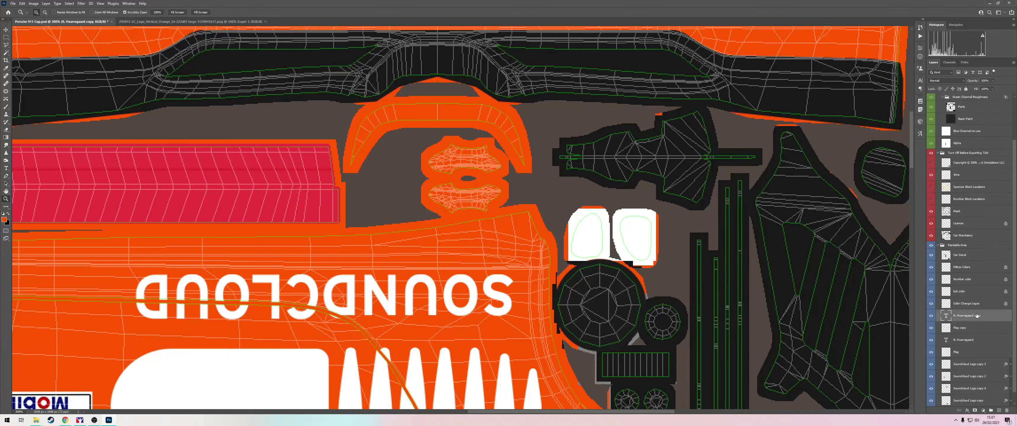
pyautogui.hotkey('ctrl', 'shift', 'n')
pyautogui.write('layer')
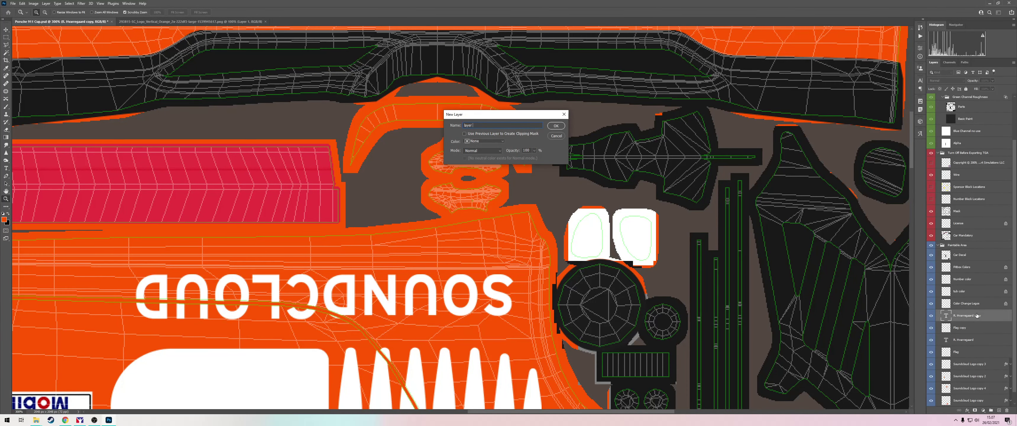
pyautogui.write(' finder')
pyautogui.press('Return')
# Lasso the lower of the two small door handle pieces, paint it black on the new layer, and deselect
pyautogui.press('x')
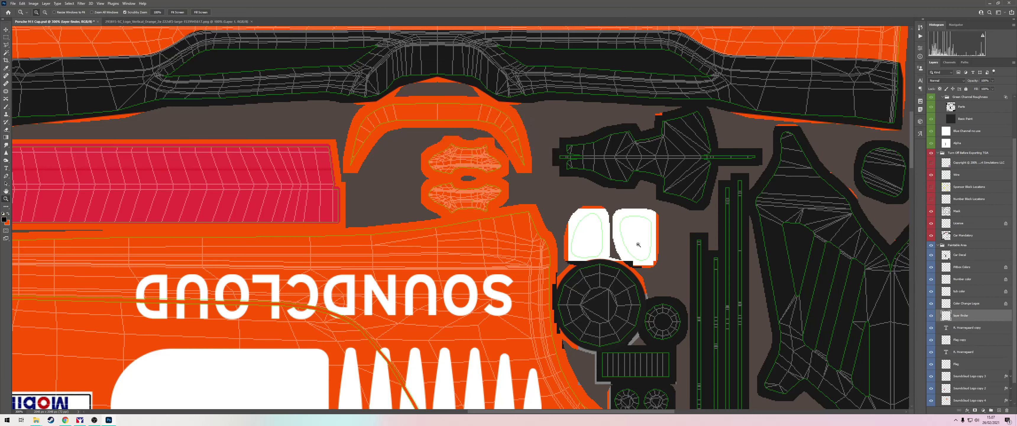
pyautogui.press('l')
pyautogui.moveTo(465, 179)
pyautogui.mouseDown()
pyautogui.moveTo(410, 197)
pyautogui.moveTo(461, 222)
pyautogui.moveTo(509, 179)
pyautogui.mouseUp()
pyautogui.press('b')
pyautogui.click(481, 201)
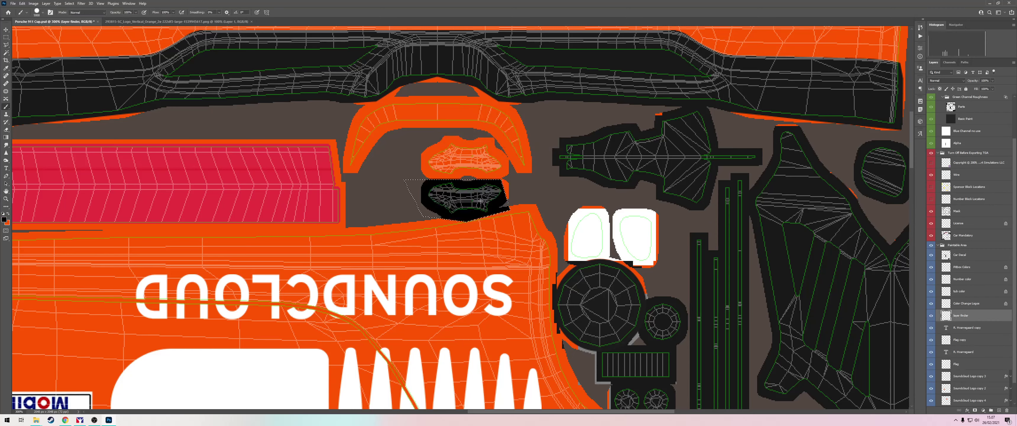
pyautogui.hotkey('ctrl', 'd')
# Hide the Turn Off Before Exporting TGA group and export the livery in Targa format, overwriting the existing car file in Tutorial Car
pyautogui.hotkey('ctrl', 'shift', 's')
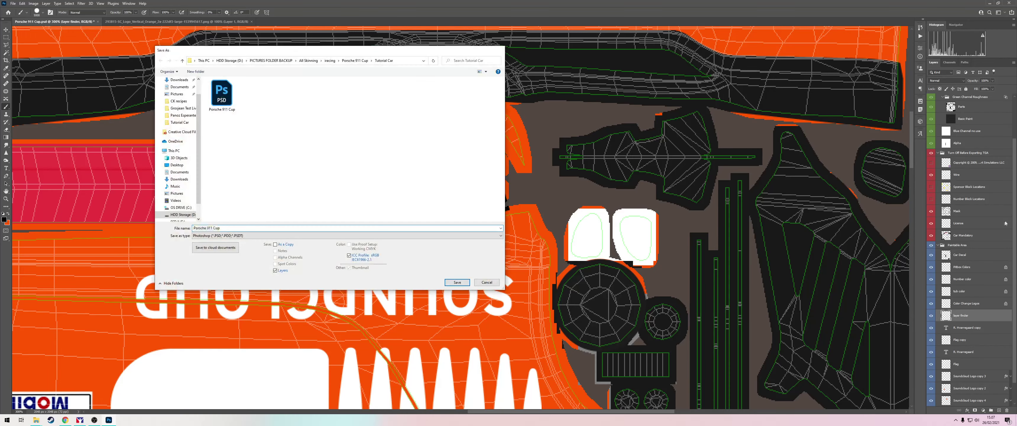
pyautogui.press('Escape')
pyautogui.hotkey('ctrl', 'shift', 's')
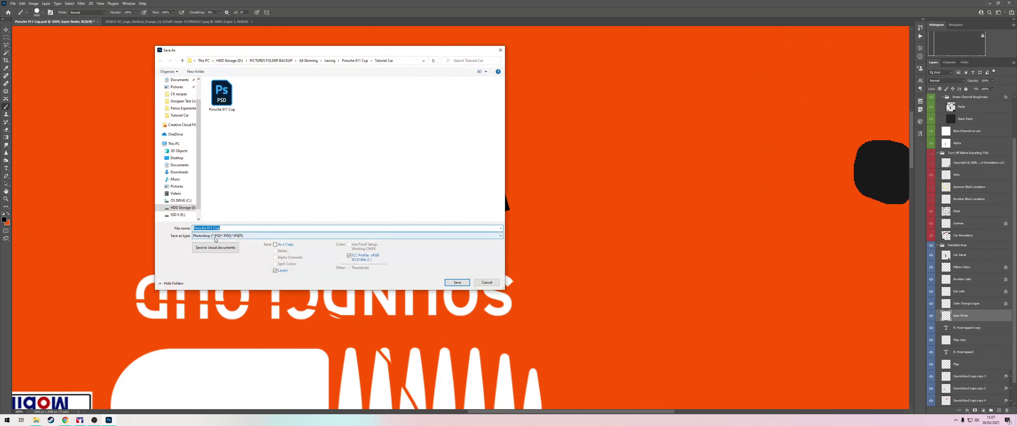
pyautogui.click(277, 235)
pyautogui.click(215, 335)
pyautogui.press('Return')
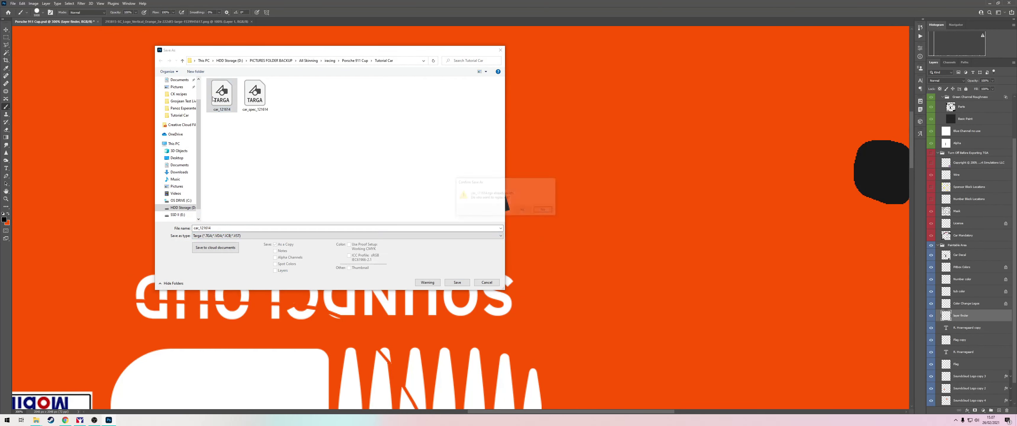
pyautogui.press('Return')
# Copy the exported car Targa file from the Tutorial Car folder into iRacing's porsche911cup paint folder, replacing the old one
pyautogui.hotkey('alt', 'Tab')
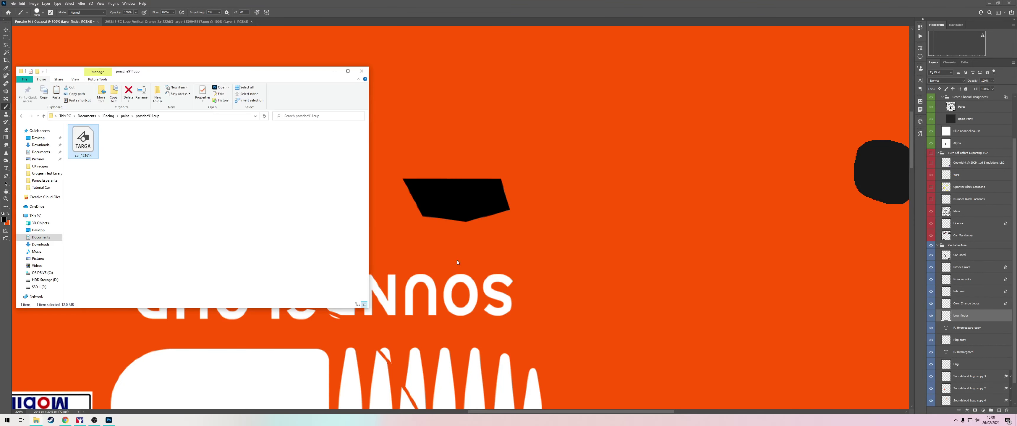
pyautogui.hotkey('alt', 'Tab')
pyautogui.click(462, 264)
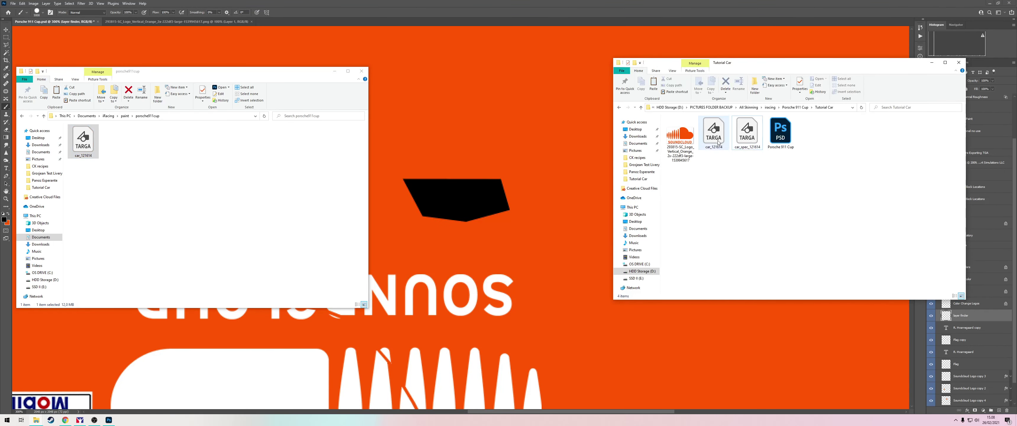
pyautogui.click(713, 132)
pyautogui.click(260, 186)
pyautogui.hotkey('ctrl', 'v')
pyautogui.click(493, 173)
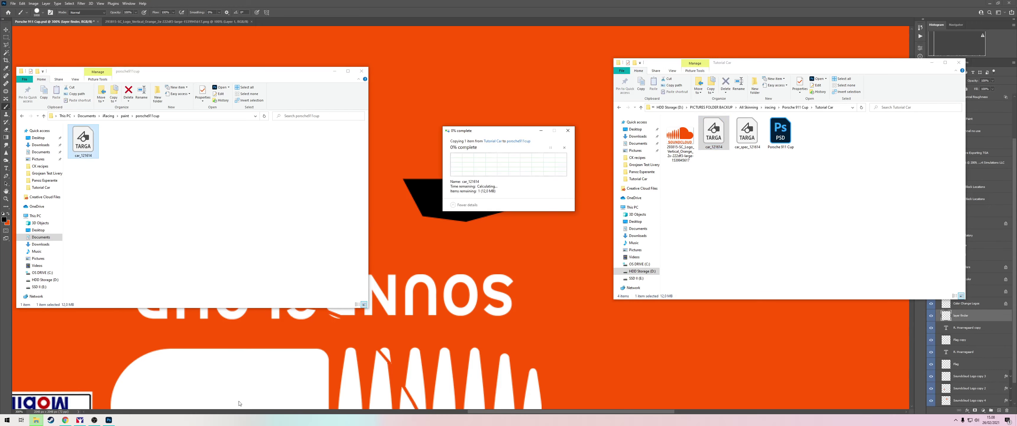
# Switch to iRacing and examine both sides of the car model, checking the door handles and the logos across the door seams
pyautogui.click(65, 420)
pyautogui.click(80, 420)
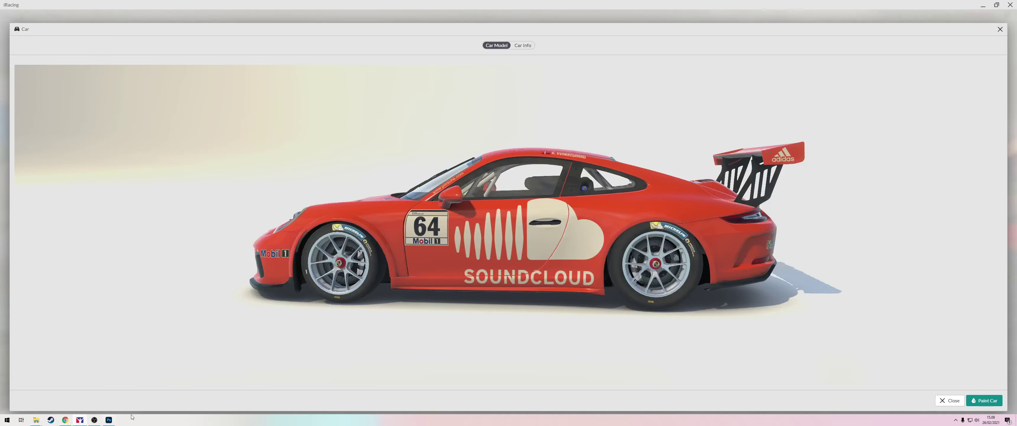
pyautogui.moveTo(531, 233); pyautogui.dragTo(558, 238)
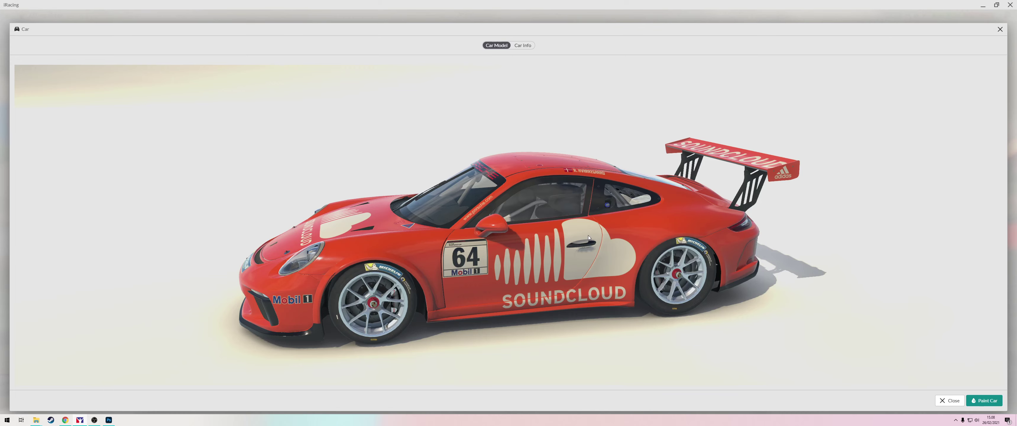
pyautogui.moveTo(588, 235); pyautogui.dragTo(699, 204)
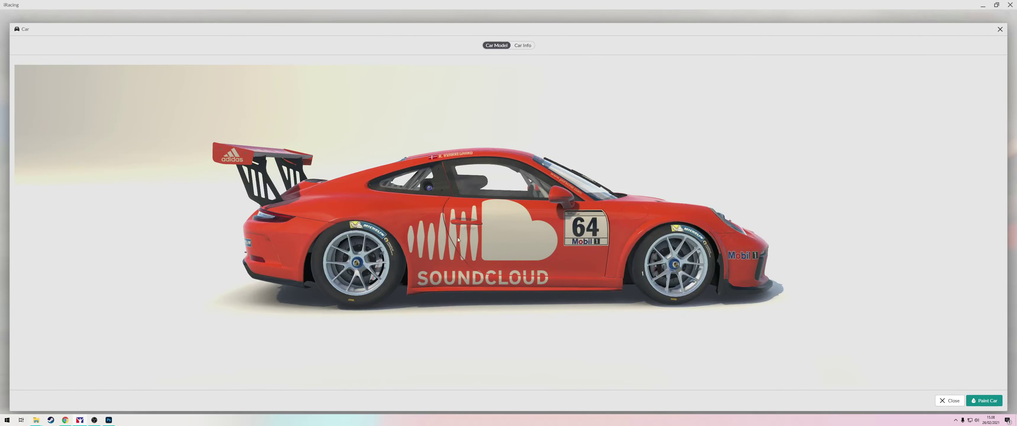
pyautogui.moveTo(538, 278); pyautogui.dragTo(432, 288)
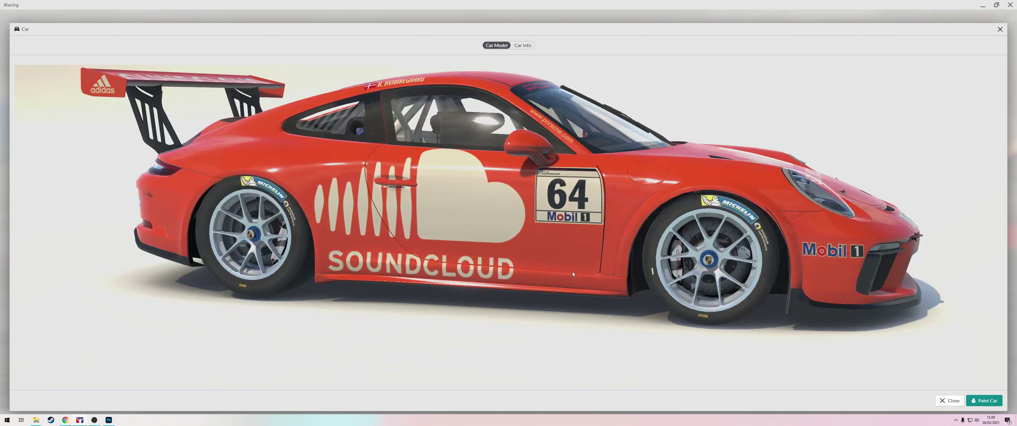
pyautogui.moveTo(573, 272); pyautogui.dragTo(525, 223)
# Switch back to Photoshop and show the Turn Off Before Exporting TGA group again
pyautogui.hotkey('alt', 'Tab')
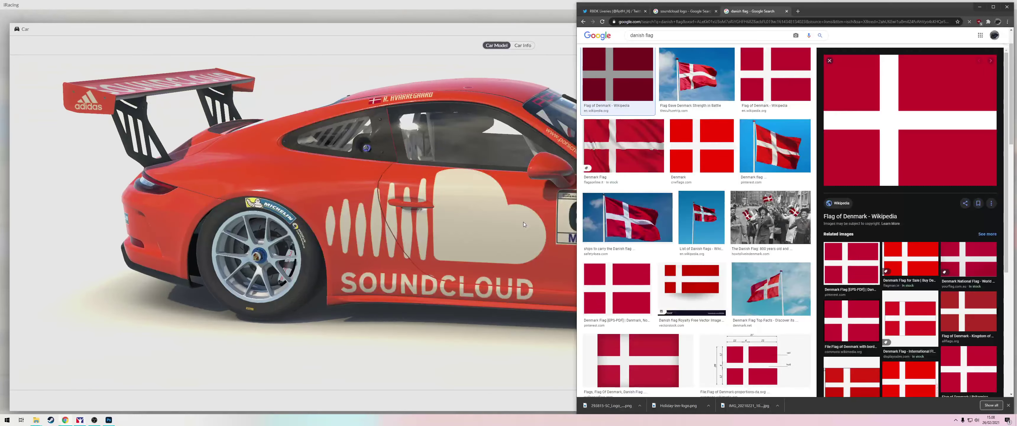
pyautogui.press('z')
pyautogui.hotkey('ctrl', '-')
pyautogui.hotkey('ctrl', '-')
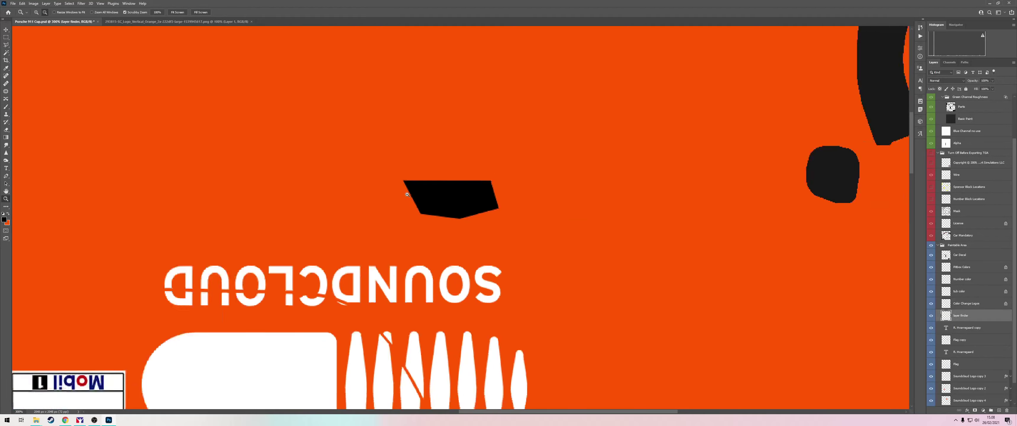
pyautogui.click(931, 153)
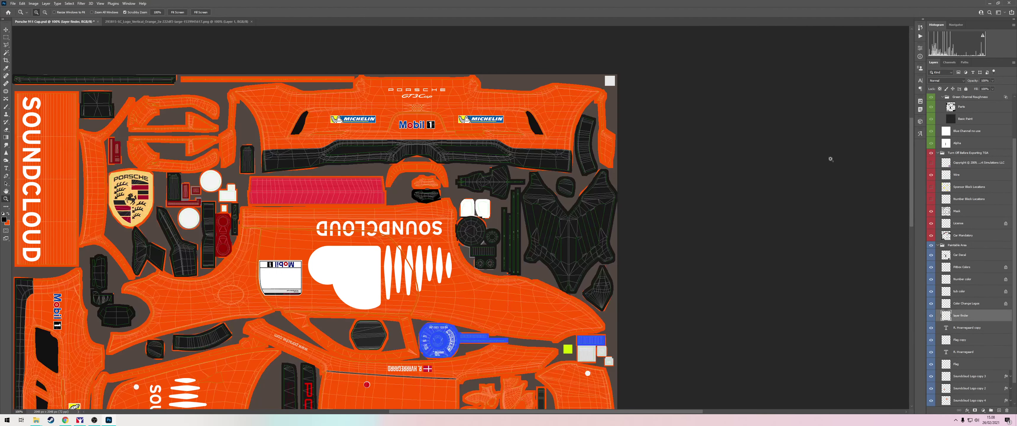
# Sample white from the upside-down SOUNDCLOUD wordmark and recolour the black door handle patch with it
pyautogui.click(455, 179)
pyautogui.click(454, 179)
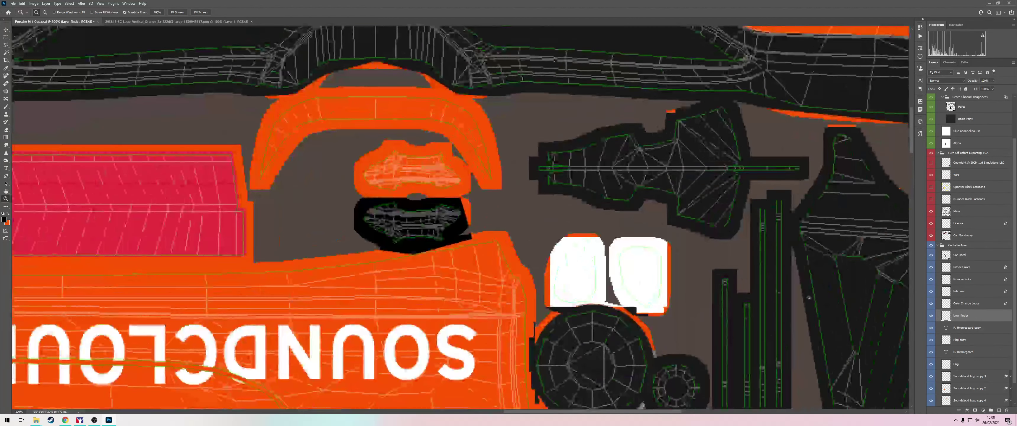
pyautogui.press('p')
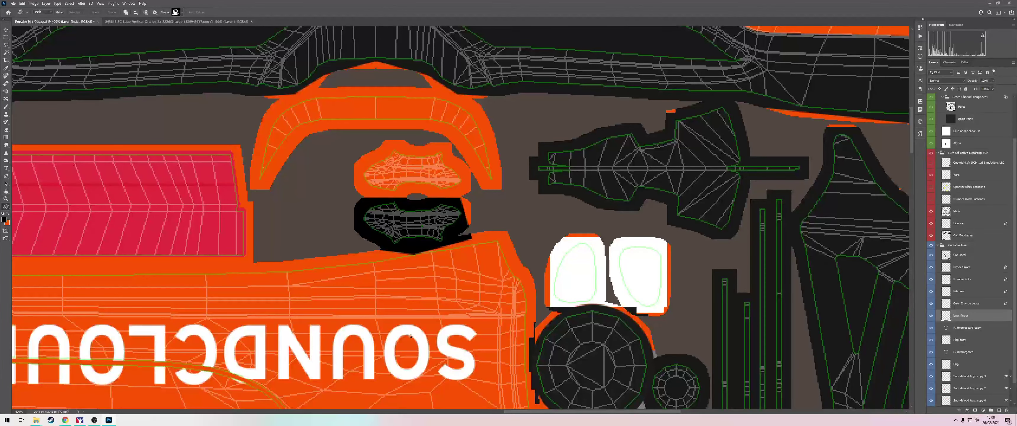
pyautogui.press('i')
pyautogui.click(408, 327)
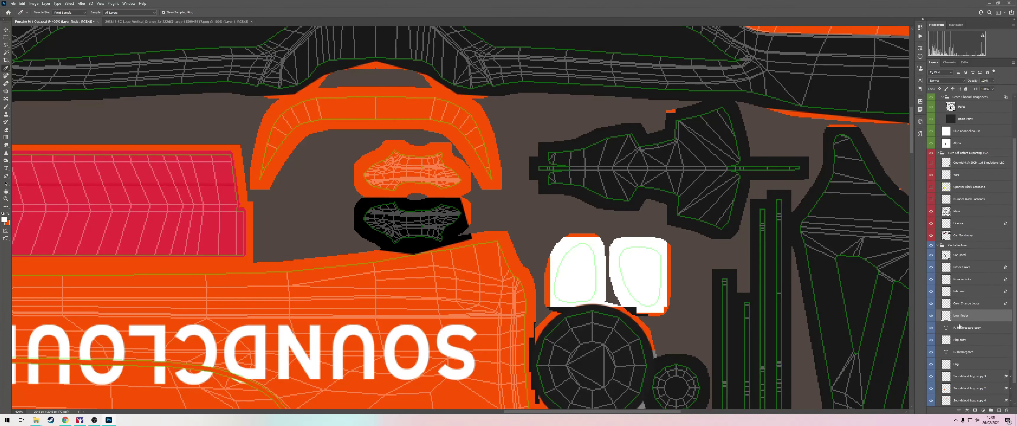
pyautogui.press('b')
pyautogui.hotkey('alt', 'shift', 'BackSpace')
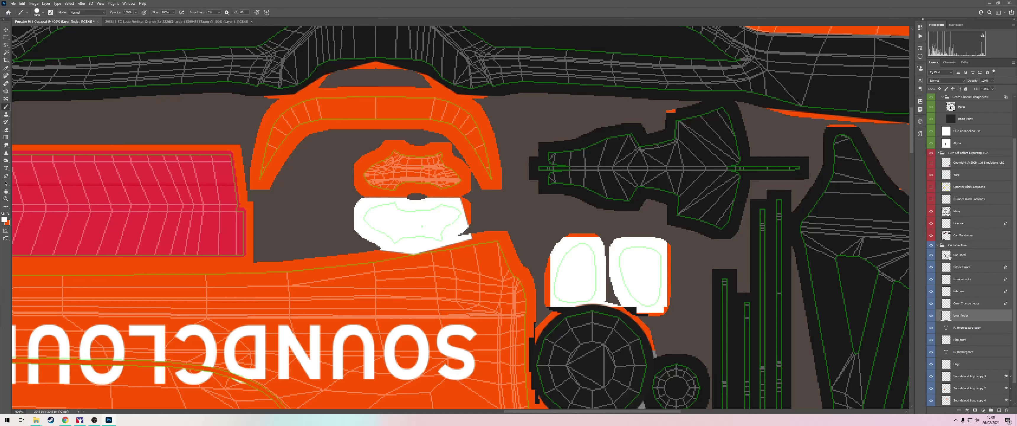
# Rename the door handle patch layer to "Doorhandle Left"
pyautogui.doubleClick(967, 314)
pyautogui.write('Doorhandle Left')
pyautogui.press('Return')
# Invert the colours of the Wire layer so its lines stand out against the white logo
pyautogui.press('z')
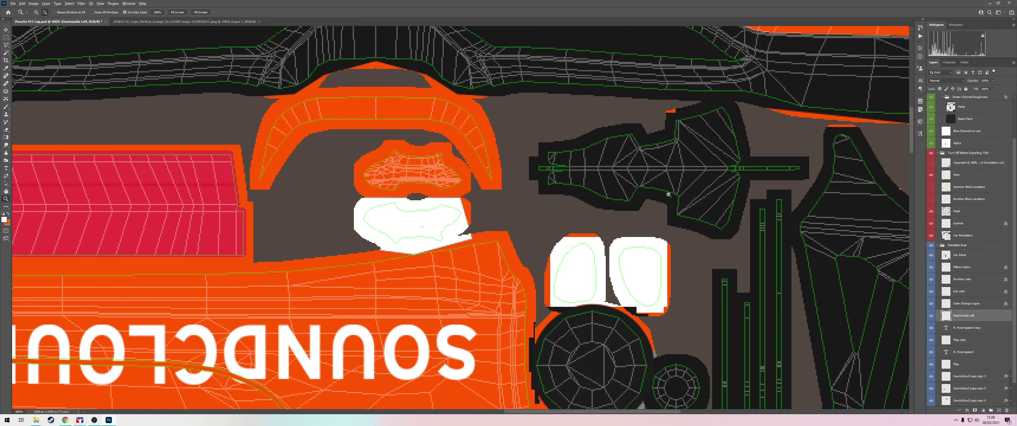
pyautogui.moveTo(611, 298); pyautogui.dragTo(651, 299)
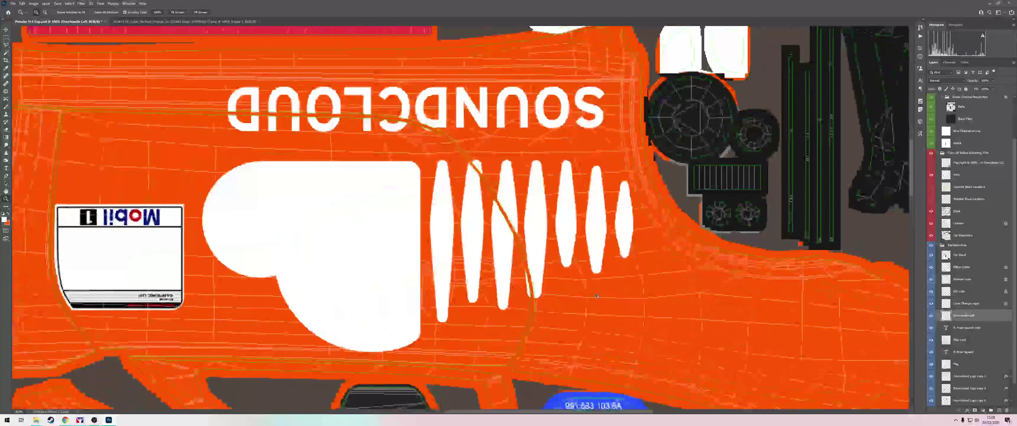
pyautogui.click(973, 177)
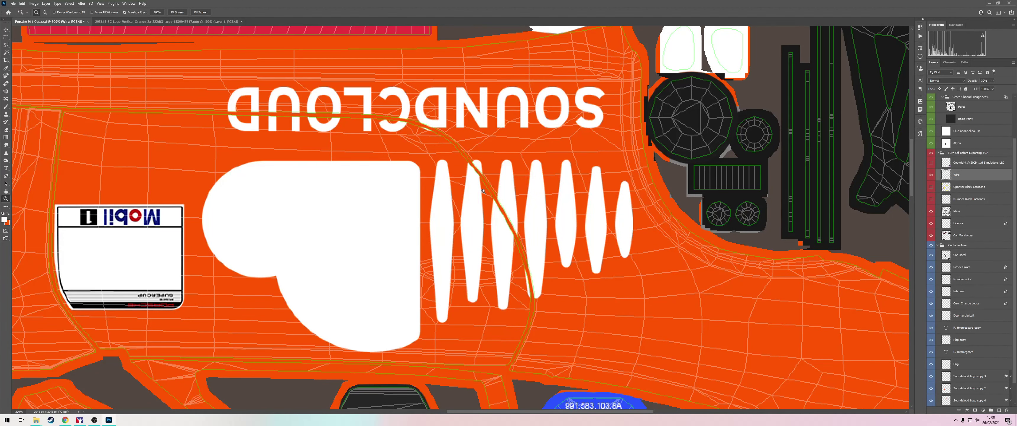
pyautogui.hotkey('ctrl', 'i')
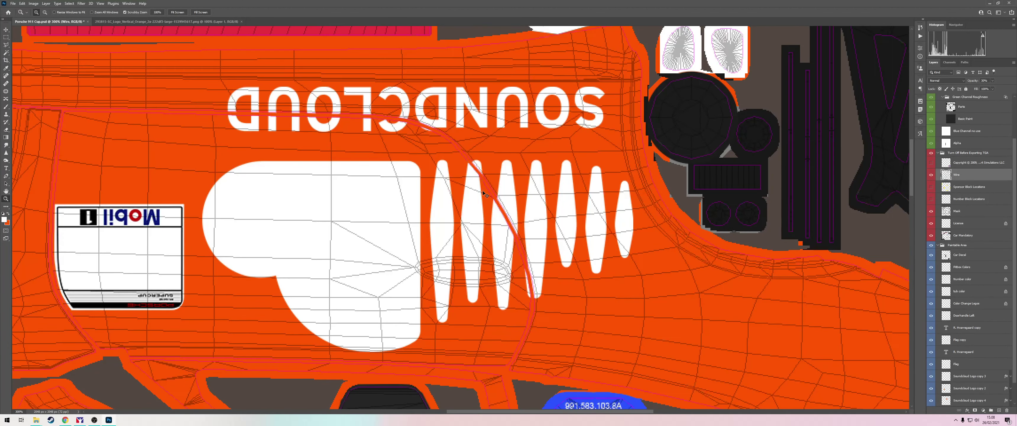
# On the Soundcloud Logo copy 4 layer, lasso the oval door handle outline in the wireframe across the sound-wave bars
pyautogui.click(517, 270)
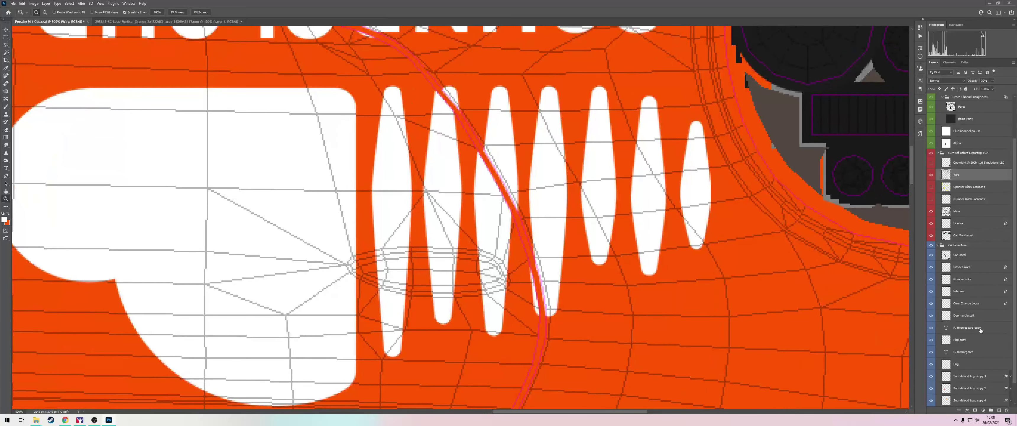
pyautogui.press('v')
pyautogui.rightClick(304, 303)
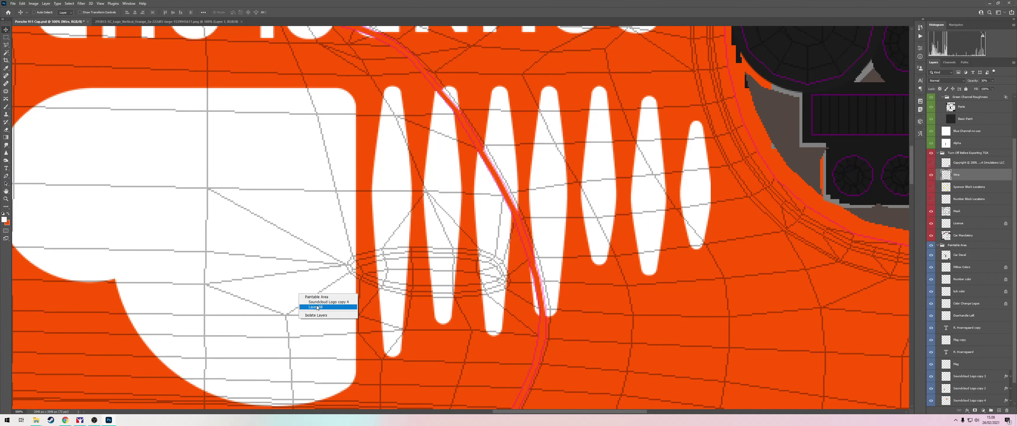
pyautogui.click(327, 302)
pyautogui.press('l')
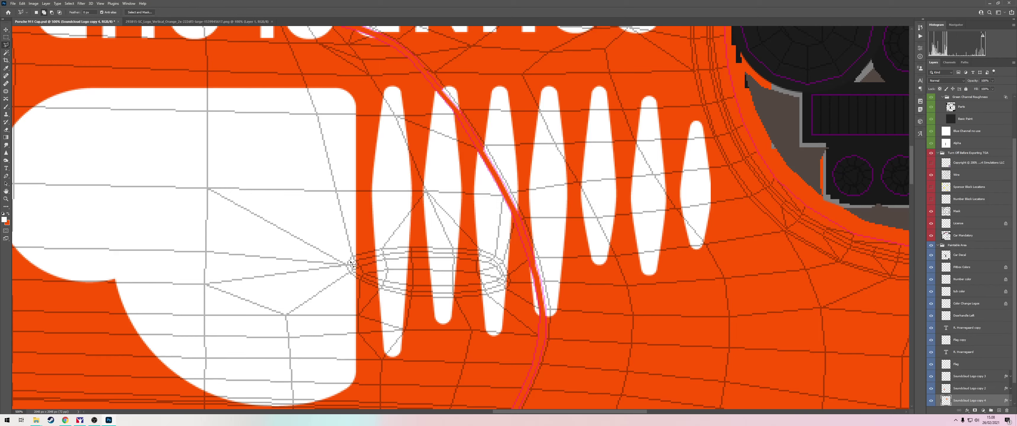
pyautogui.click(348, 264)
pyautogui.click(350, 258)
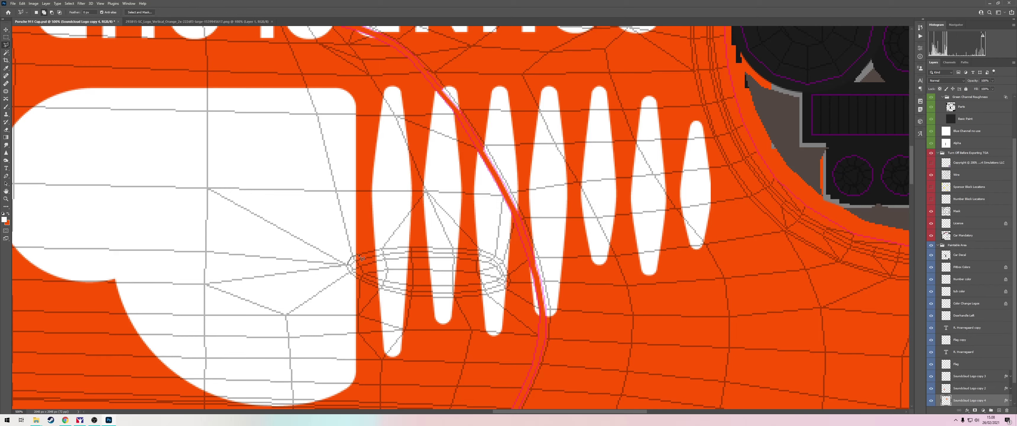
pyautogui.click(381, 250)
pyautogui.click(413, 247)
pyautogui.click(499, 260)
pyautogui.click(505, 269)
pyautogui.click(510, 278)
pyautogui.click(510, 285)
pyautogui.click(488, 293)
pyautogui.click(461, 296)
pyautogui.moveTo(398, 294); pyautogui.dragTo(349, 270)
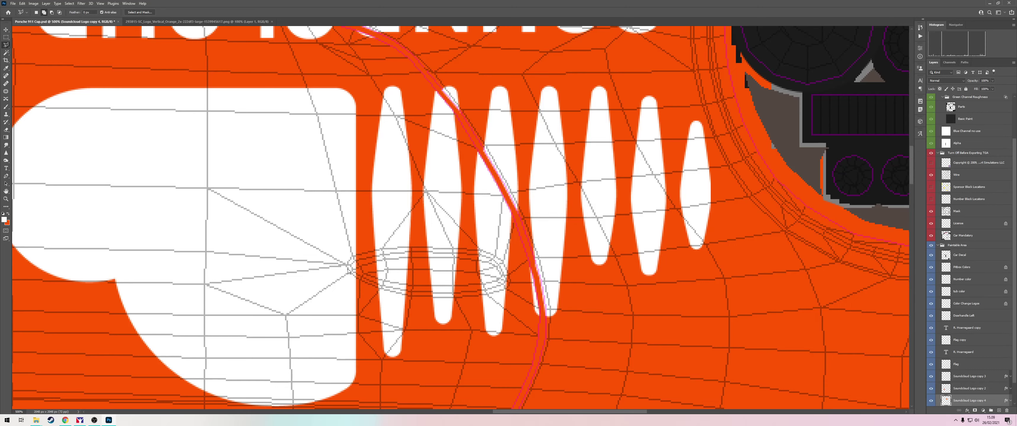
# Add a new layer above the logo and fill the oval door handle selection with the orange background colour
pyautogui.hotkey('ctrl', 'shift', 'alt', 'n')
pyautogui.hotkey('ctrl', 'BackSpace')
pyautogui.press('v')
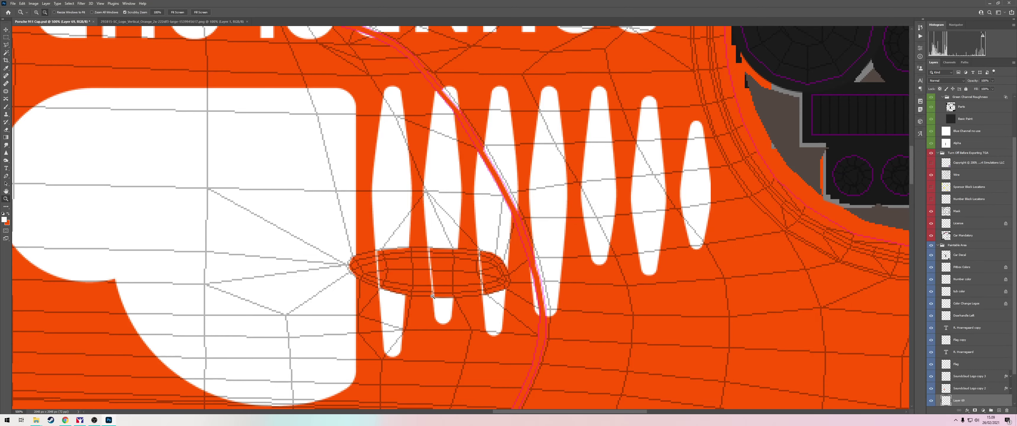
# Move the handle patch from the sound-wave bars onto the separate door handle part and rename its layer "Doorhandle Right"
pyautogui.scroll(-2, 439, 295)
pyautogui.moveTo(445, 288)
pyautogui.mouseDown()
pyautogui.moveTo(450, 180)
pyautogui.moveTo(513, 120)
pyautogui.moveTo(517, 87)
pyautogui.mouseUp()
pyautogui.scroll(3, 523, 244)
pyautogui.scroll(1, 522, 244)
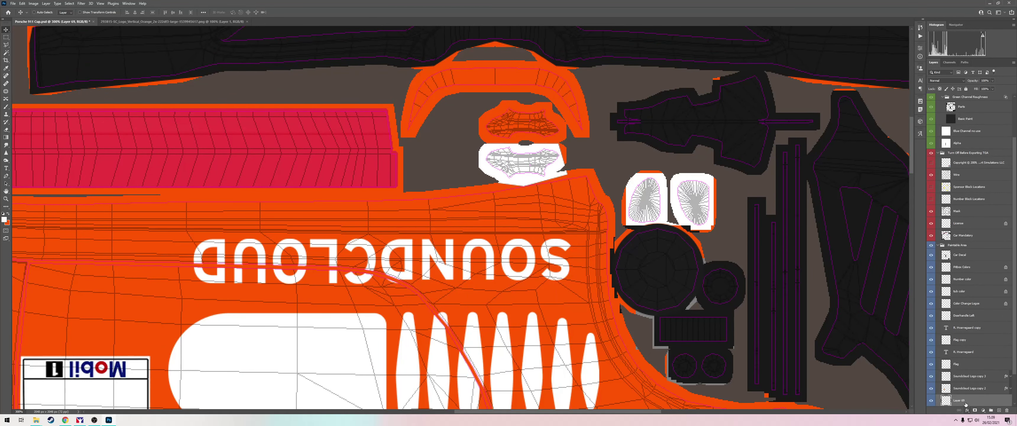
pyautogui.doubleClick(959, 400)
pyautogui.write('Doorhandle Right')
pyautogui.press('Return')
# Apply a white colour overlay to the Doorhandle Right layer and position the patch over the upper door handle part
pyautogui.moveTo(985, 399); pyautogui.dragTo(957, 157)
pyautogui.click(957, 157)
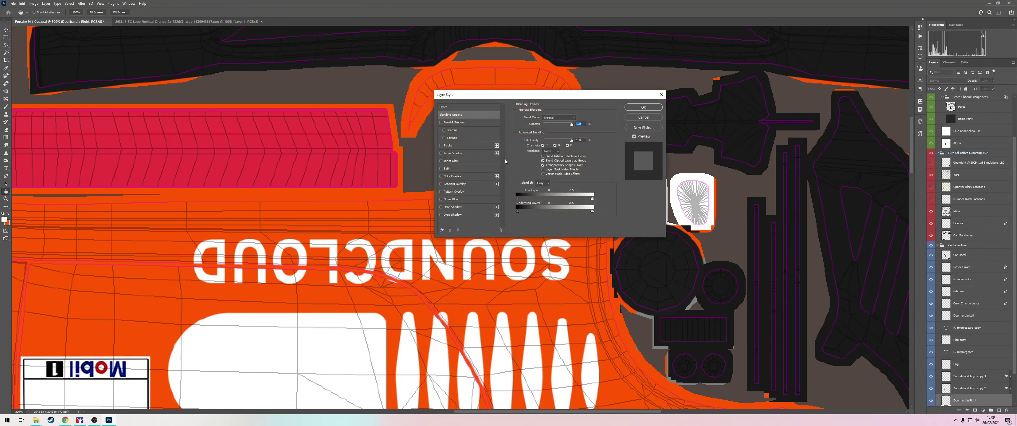
pyautogui.click(441, 176)
pyautogui.click(644, 107)
pyautogui.press('v')
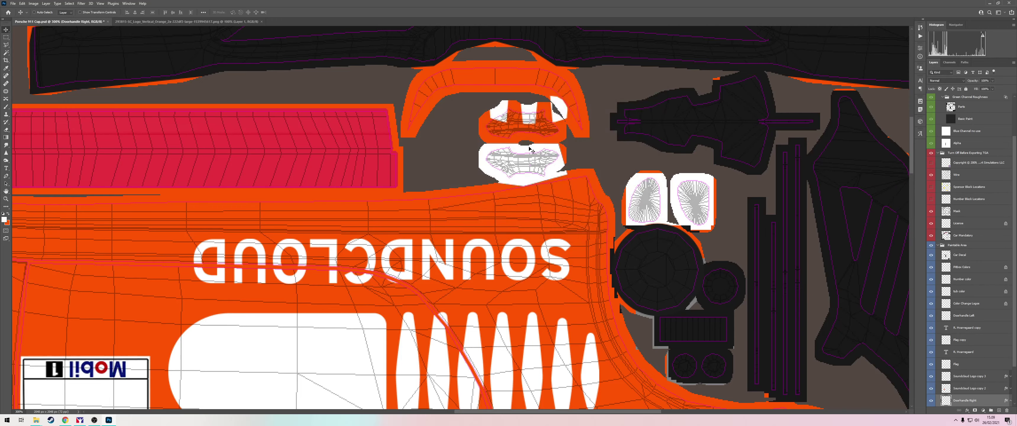
pyautogui.moveTo(531, 150); pyautogui.dragTo(538, 131)
pyautogui.press('z')
pyautogui.click(568, 122)
pyautogui.click(568, 122)
# Compare the handle patch with the right door handle on the iRacing car model and fine-tune its position with Free Transform
pyautogui.hotkey('ctrl', 't')
pyautogui.hotkey('alt', 'Tab')
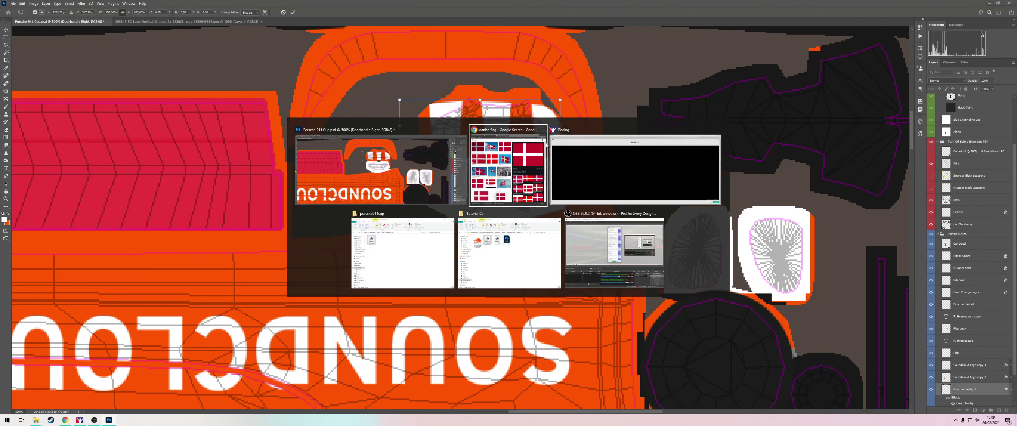
pyautogui.click(612, 173)
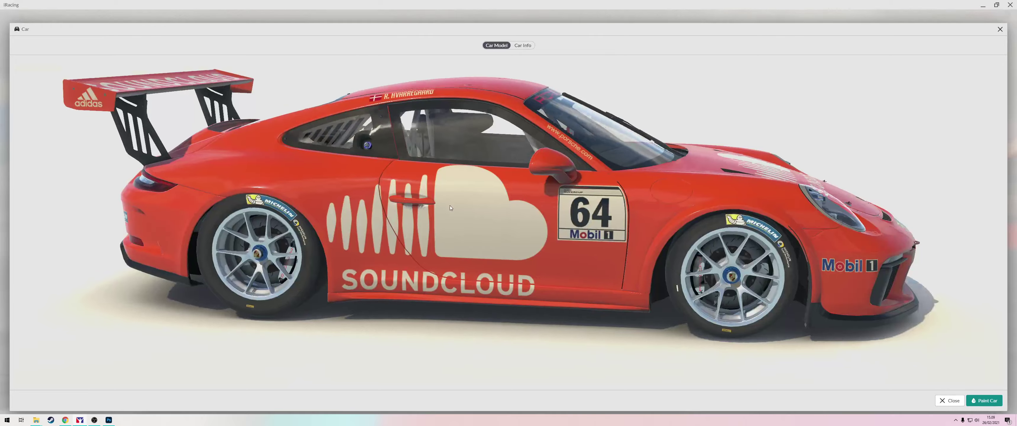
pyautogui.scroll(5, 446, 185)
pyautogui.moveTo(447, 178); pyautogui.dragTo(442, 188)
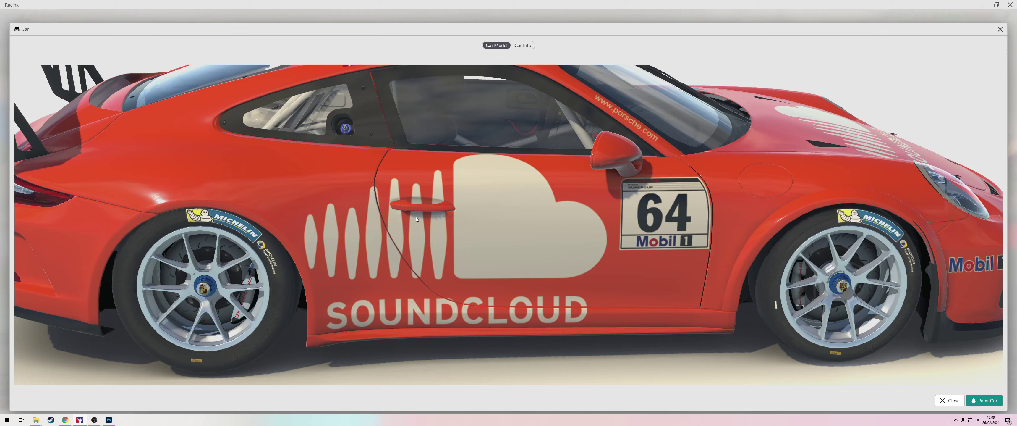
pyautogui.hotkey('alt', 'Tab')
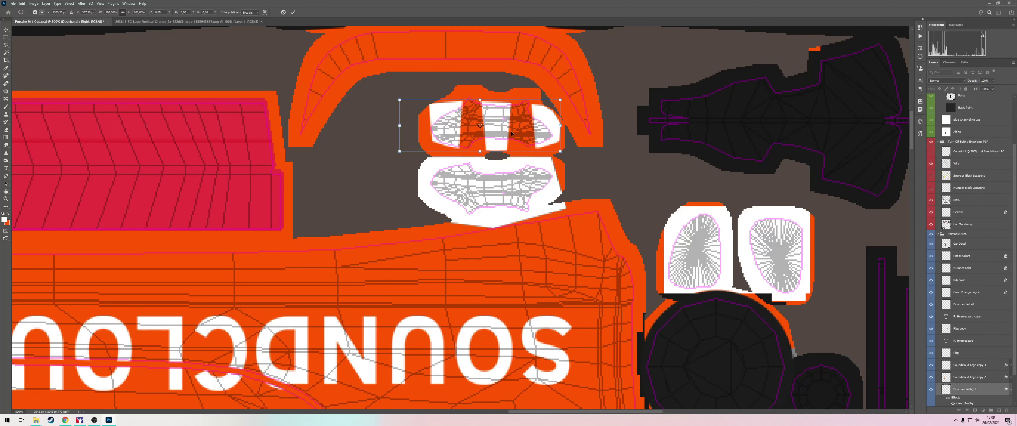
pyautogui.moveTo(511, 132)
pyautogui.mouseDown()
pyautogui.moveTo(523, 140)
pyautogui.moveTo(510, 134)
pyautogui.mouseUp()
pyautogui.press('Return')
pyautogui.press('z')
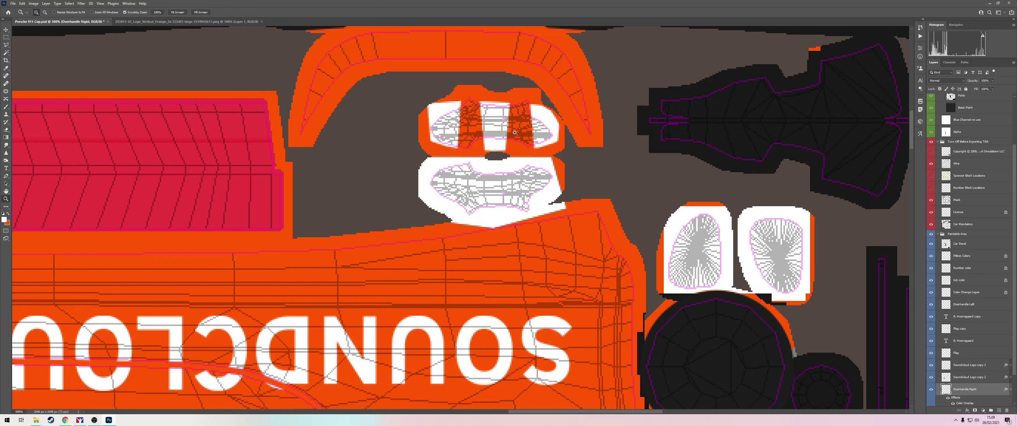
# Hide the Turn Off Before Exporting TGA group and save the livery as Targa over the existing car file in Tutorial Car
pyautogui.keyDown('alt'); pyautogui.click(515, 142); pyautogui.keyUp('alt')
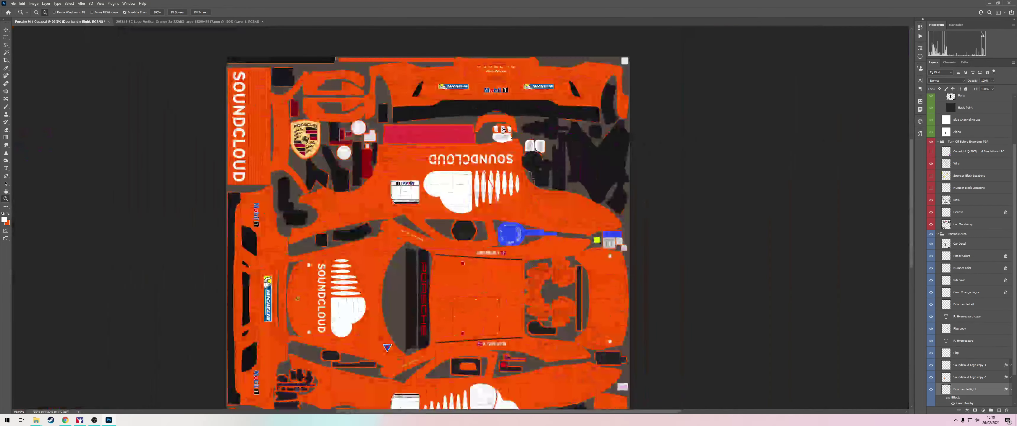
pyautogui.hotkey('ctrl', 'shift', 's')
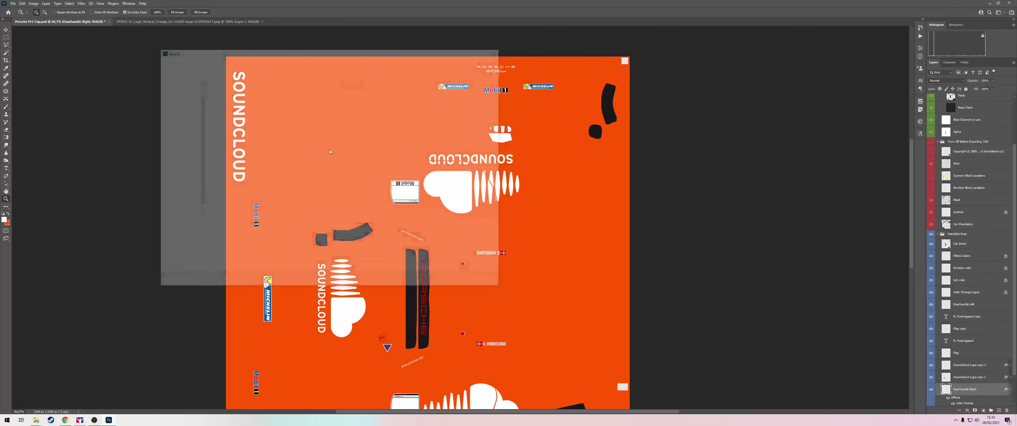
pyautogui.click(238, 235)
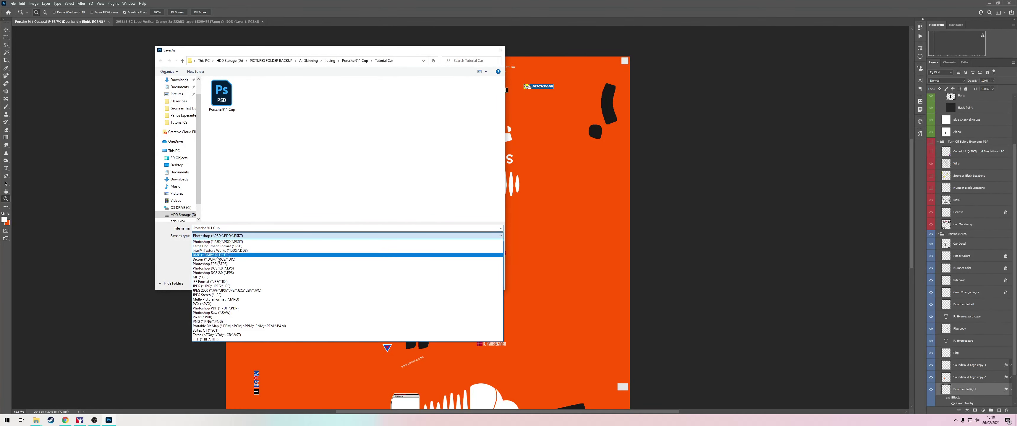
pyautogui.click(205, 334)
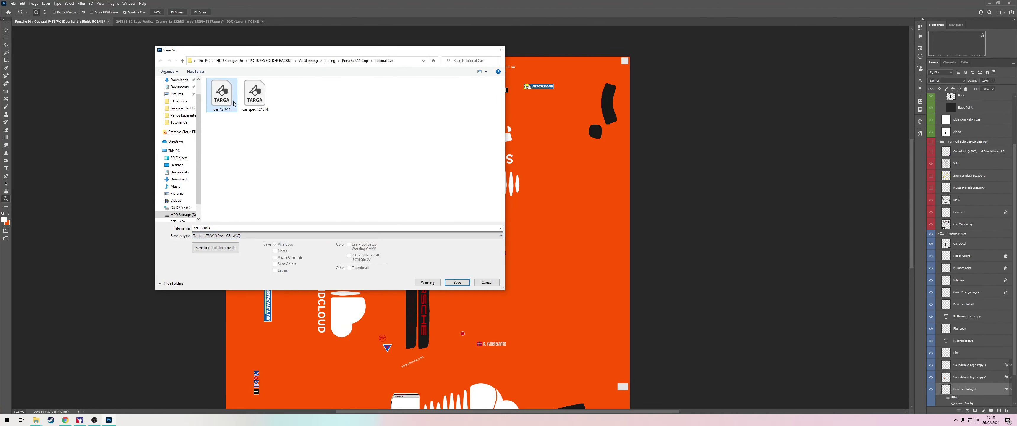
pyautogui.click(456, 282)
pyautogui.click(520, 209)
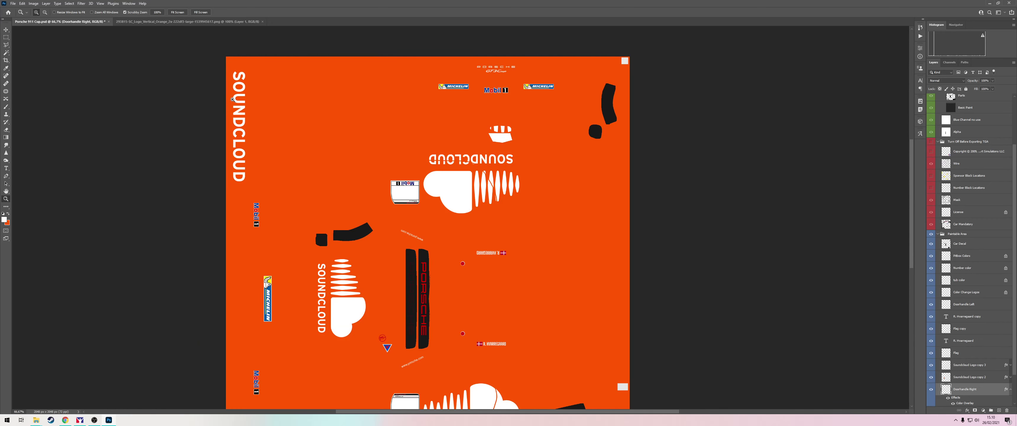
# Copy the exported car Targa into the porsche911cup paint folder, replacing the old file, and check the door handle in iRacing
pyautogui.hotkey('alt', 'Tab')
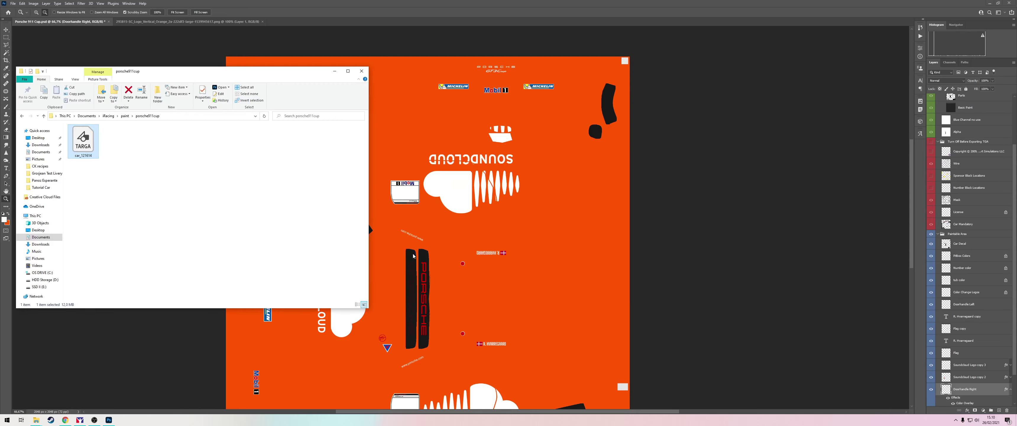
pyautogui.hotkey('alt', 'Tab')
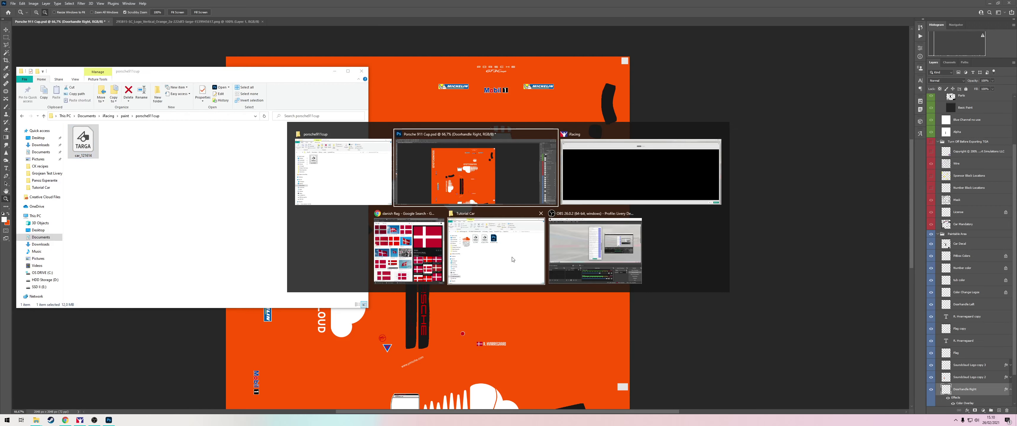
pyautogui.click(512, 259)
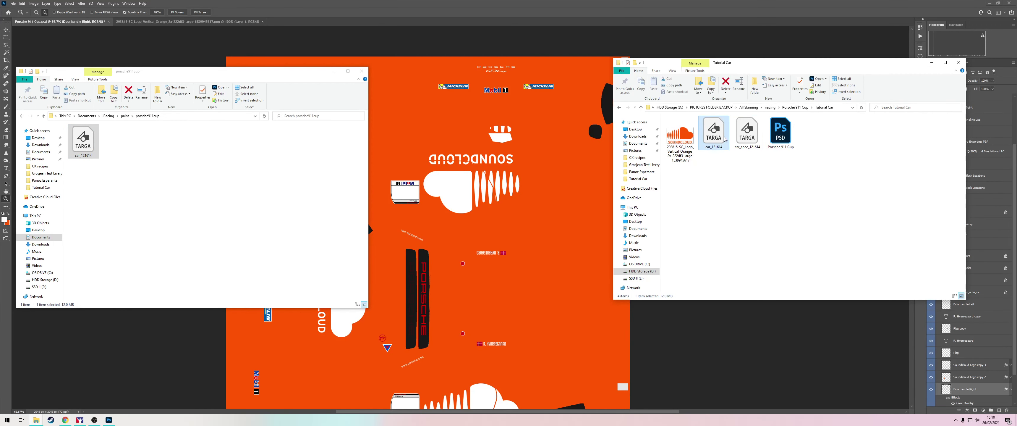
pyautogui.moveTo(713, 132); pyautogui.dragTo(222, 170)
pyautogui.click(460, 169)
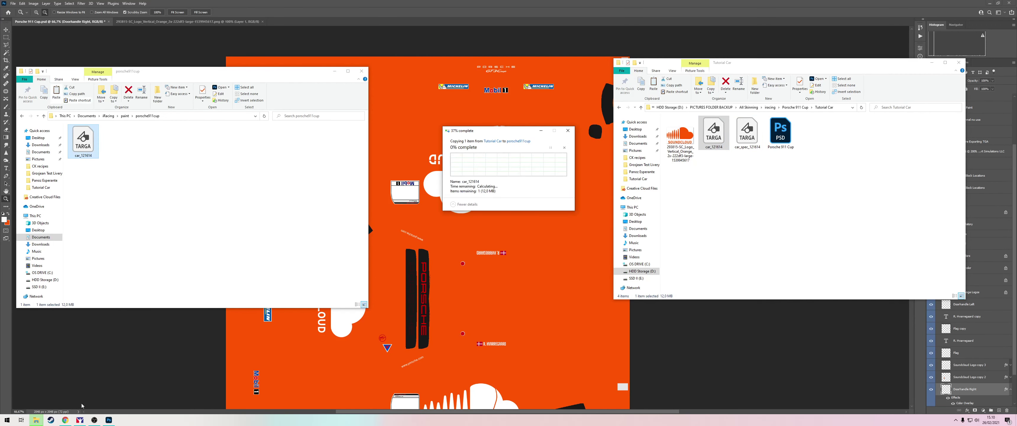
pyautogui.click(80, 420)
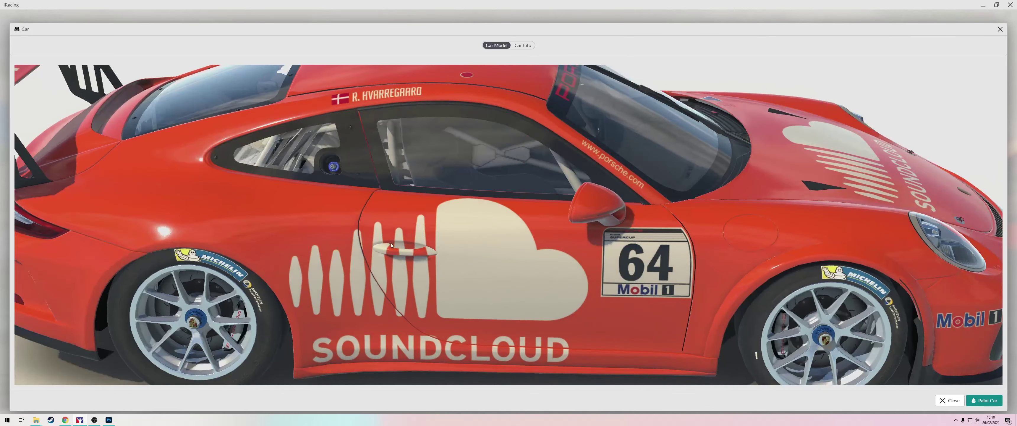
pyautogui.hotkey('alt', 'Tab')
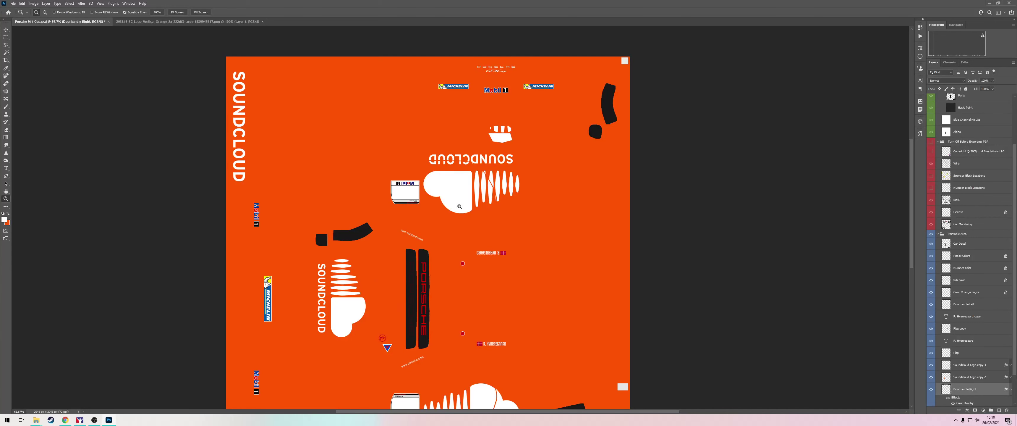
# Show the template overlays again and try rotating the Doorhandle Right patch 180° and shifting it to match the iRacing model
pyautogui.click(931, 141)
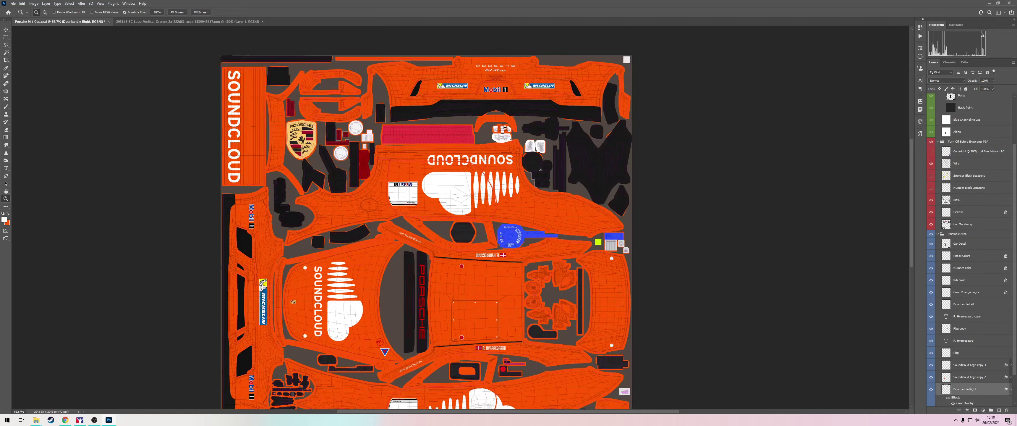
pyautogui.scroll(5, 507, 131)
pyautogui.hotkey('ctrl', 't')
pyautogui.rightClick(494, 135)
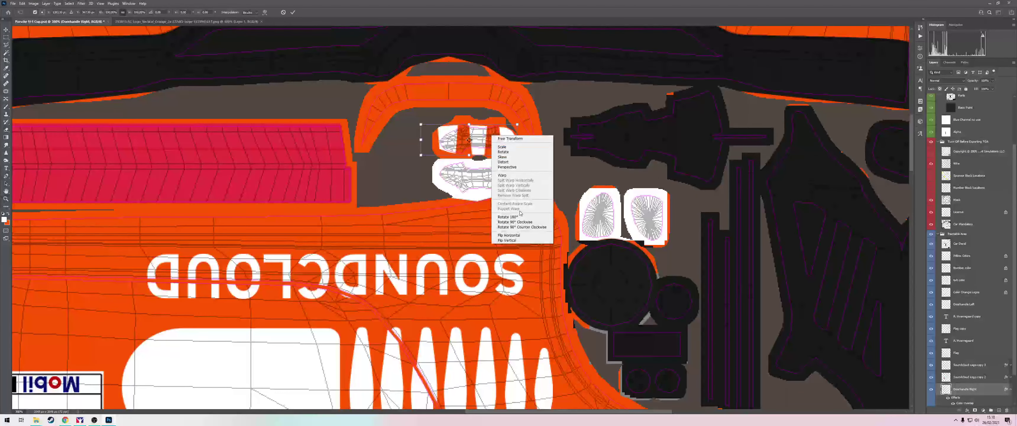
pyautogui.click(513, 217)
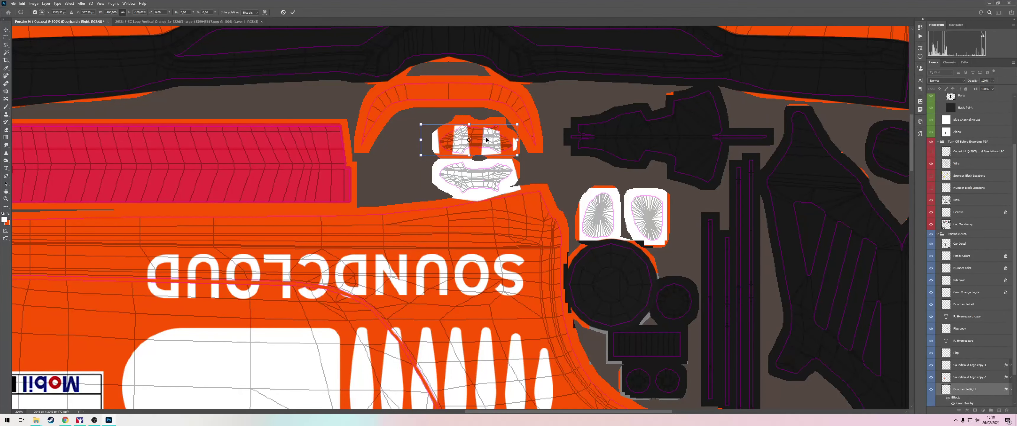
pyautogui.moveTo(486, 139); pyautogui.dragTo(493, 139)
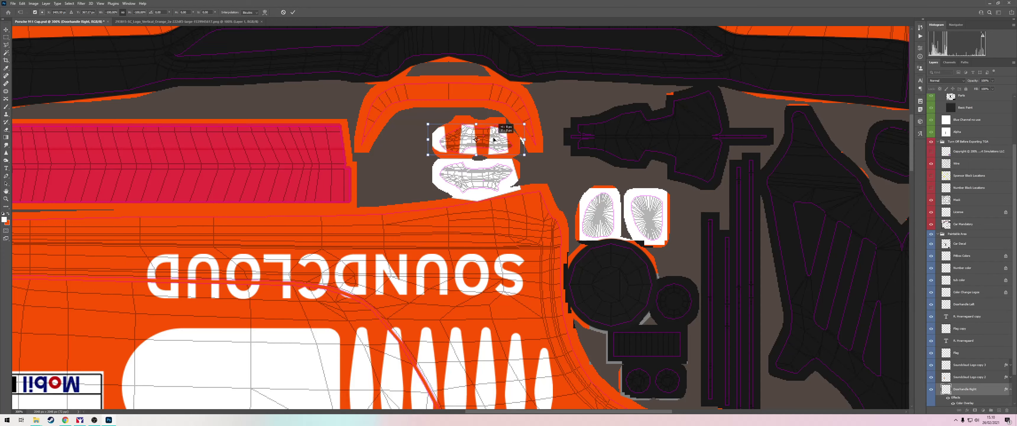
pyautogui.hotkey('alt', 'Tab')
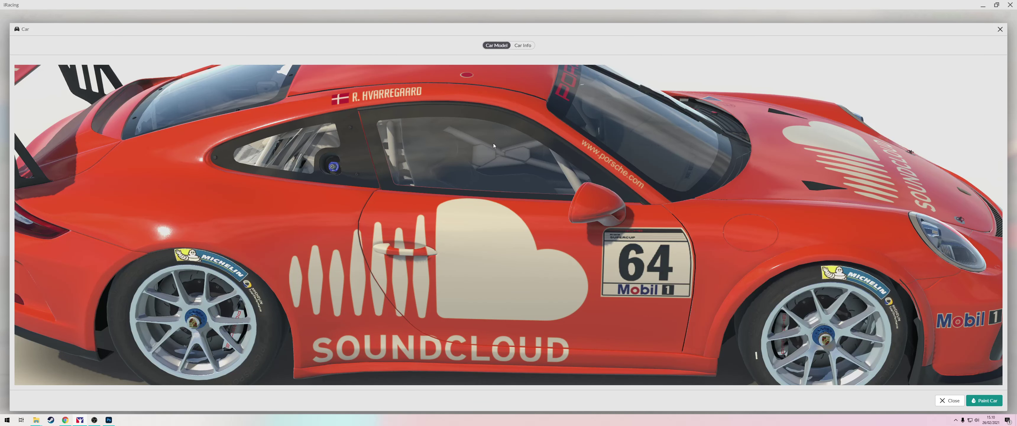
pyautogui.hotkey('alt', 'Tab')
pyautogui.moveTo(493, 146)
pyautogui.mouseDown()
pyautogui.moveTo(474, 145)
pyautogui.moveTo(486, 143)
pyautogui.mouseUp()
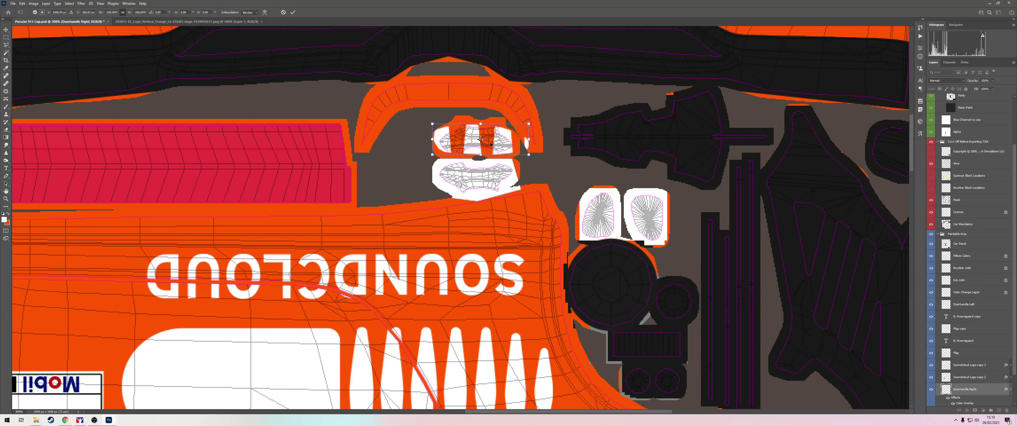
# Cancel the patch transform and undo the changes back to before the Doorhandle Right layer was added
pyautogui.press('Escape')
pyautogui.hotkey('ctrl', 'z')
pyautogui.press('z')
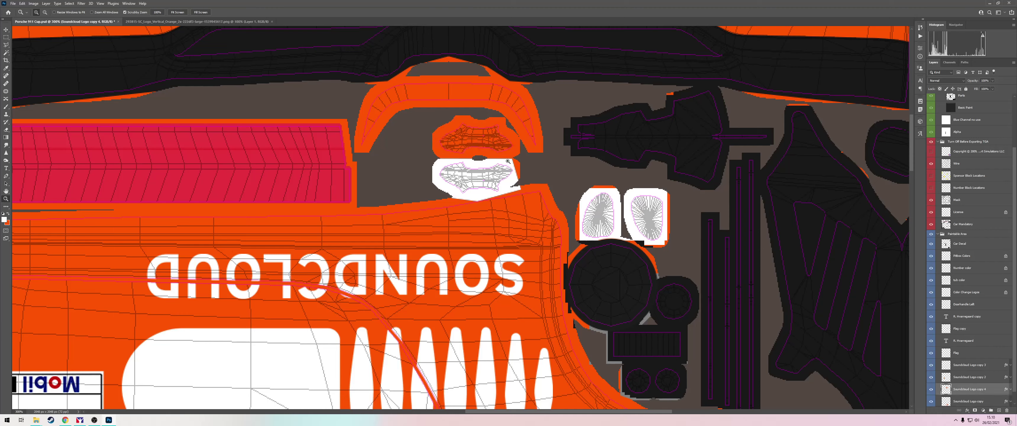
# Save the livery as Targa over the existing car file with the wireframe and other template overlays left visible
pyautogui.hotkey('ctrl', 'shift', 's')
pyautogui.click(223, 235)
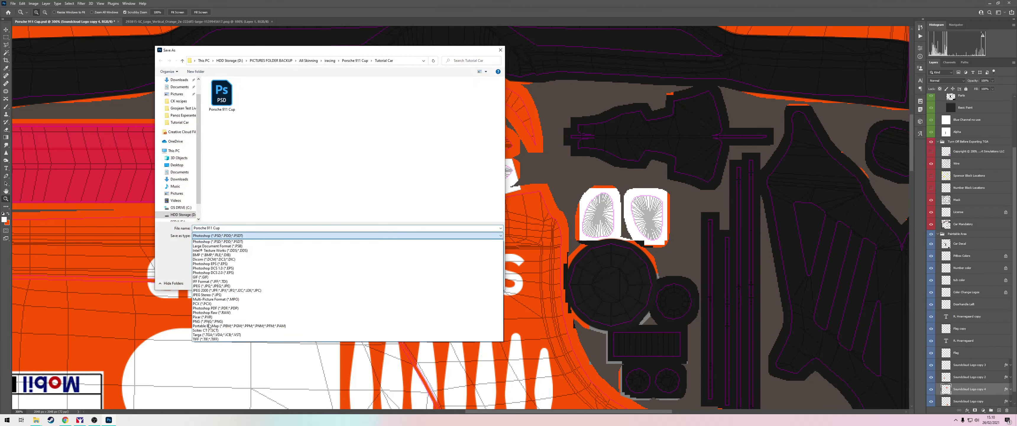
pyautogui.click(223, 330)
pyautogui.click(221, 95)
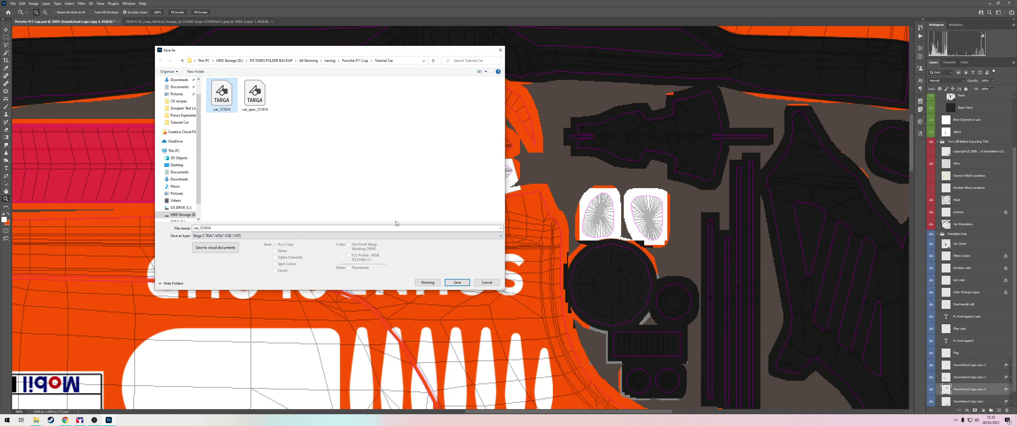
pyautogui.press('Return')
pyautogui.press('y')
pyautogui.press('Return')
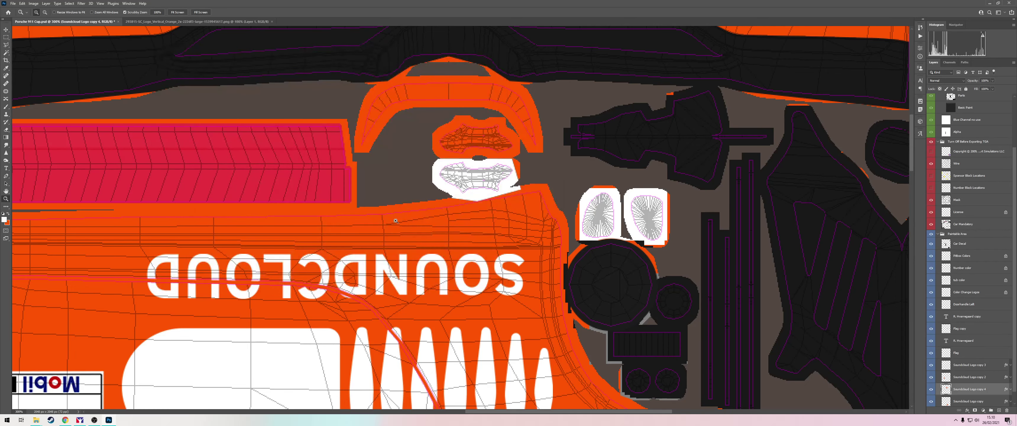
# Copy the wireframe version of the car Targa from Tutorial Car into the porsche911cup paint folder, replacing the existing file
pyautogui.hotkey('alt', 'Tab')
pyautogui.hotkey('alt', 'Tab')
pyautogui.click(456, 250)
pyautogui.click(713, 134)
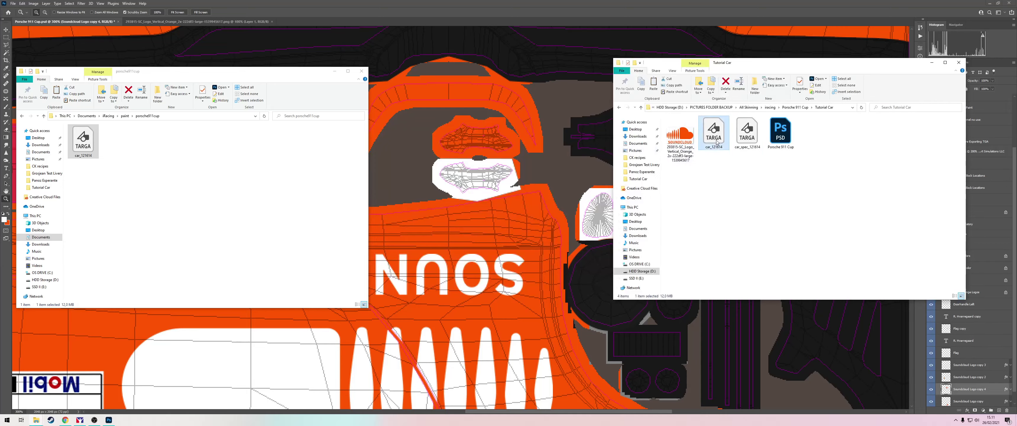
pyautogui.hotkey('ctrl', 'c')
pyautogui.click(227, 209)
pyautogui.hotkey('ctrl', 'v')
pyautogui.click(474, 169)
# Examine the wireframe around the right door handle in iRacing and compare it with the handle part in the Photoshop template
pyautogui.hotkey('alt', 'Tab')
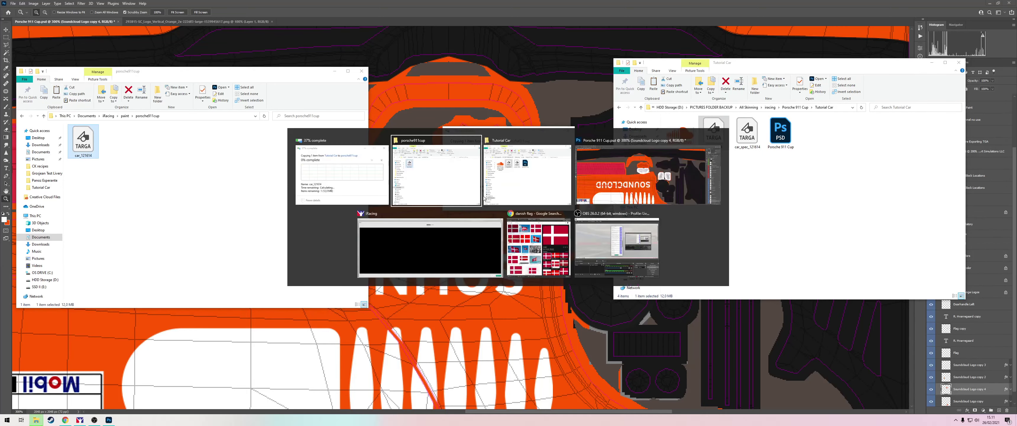
pyautogui.hotkey('alt', 'Tab')
pyautogui.click(423, 248)
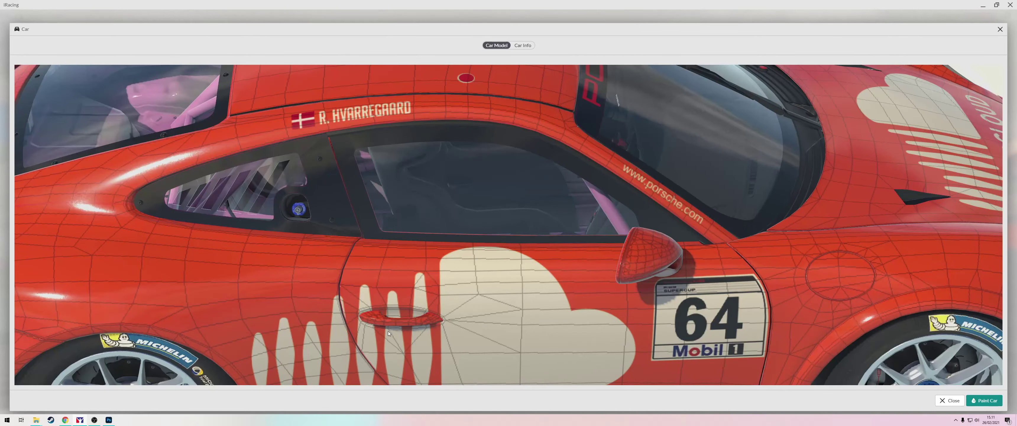
pyautogui.hotkey('alt', 'Tab')
pyautogui.click(401, 293)
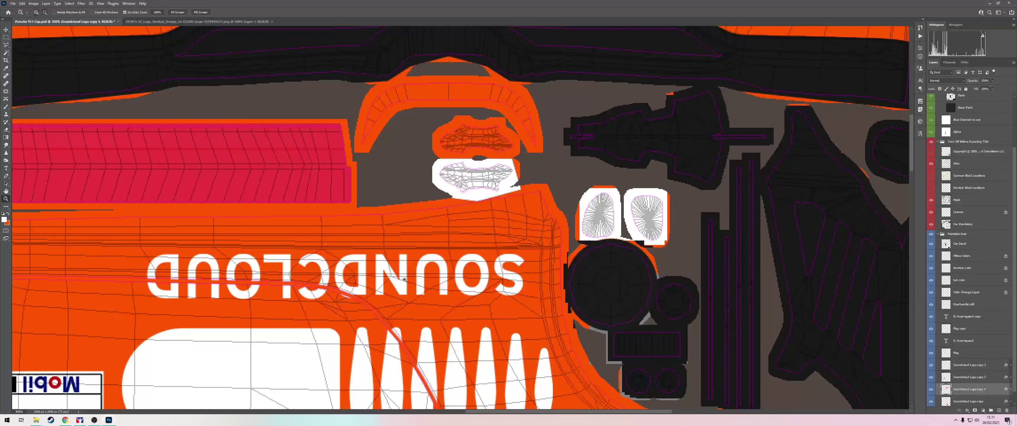
pyautogui.click(499, 137)
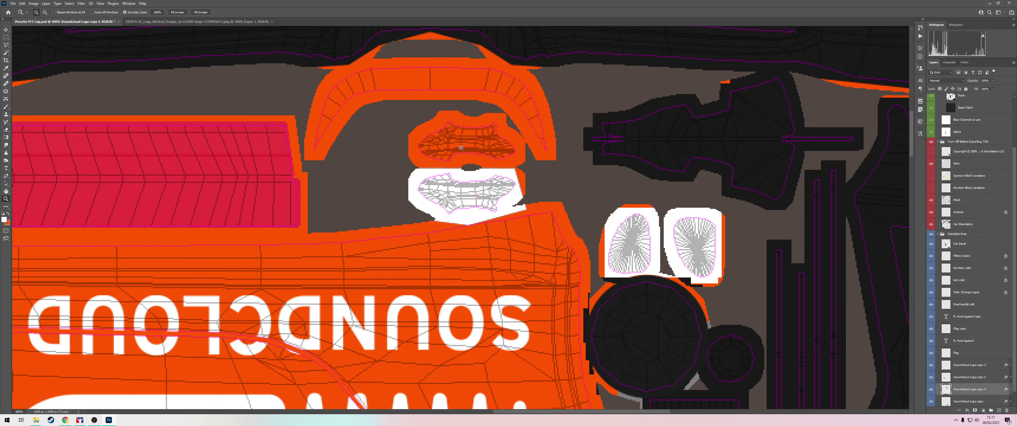
pyautogui.hotkey('alt', 'Tab')
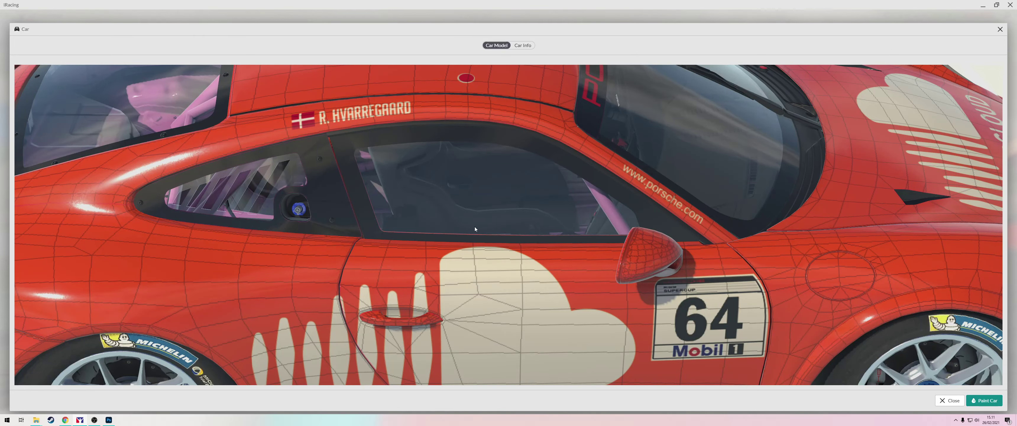
# Compare where the logo stripes cross the right door handle in iRacing with the orange handle part's wireframe in Photoshop
pyautogui.hotkey('alt', 'Tab')
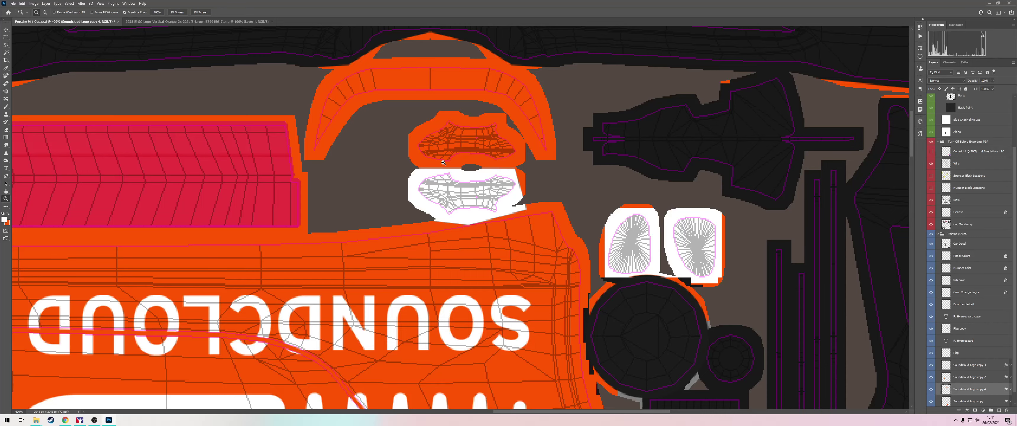
pyautogui.hotkey('alt', 'Tab')
pyautogui.hotkey('alt', 'Tab')
pyautogui.hotkey('alt', 'Tab')
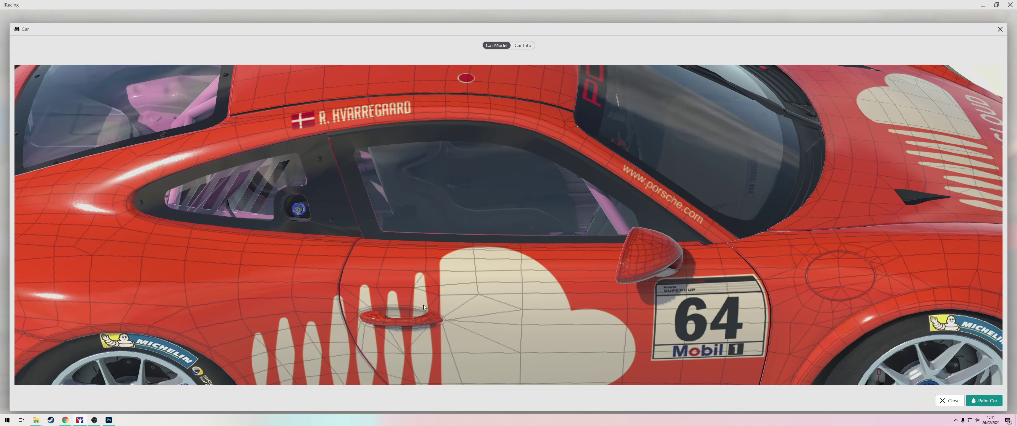
pyautogui.hotkey('alt', 'Tab')
pyautogui.hotkey('alt', 'Tab')
pyautogui.hotkey('alt', 'Tab')
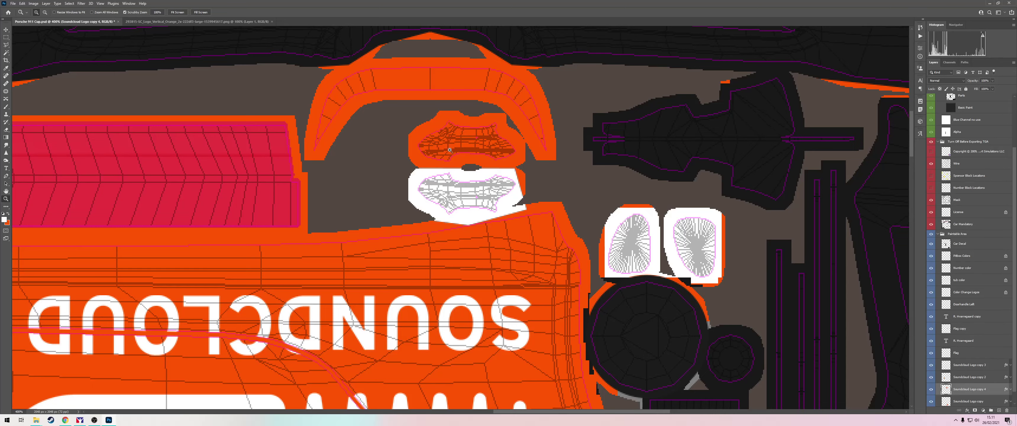
pyautogui.hotkey('alt', 'Tab')
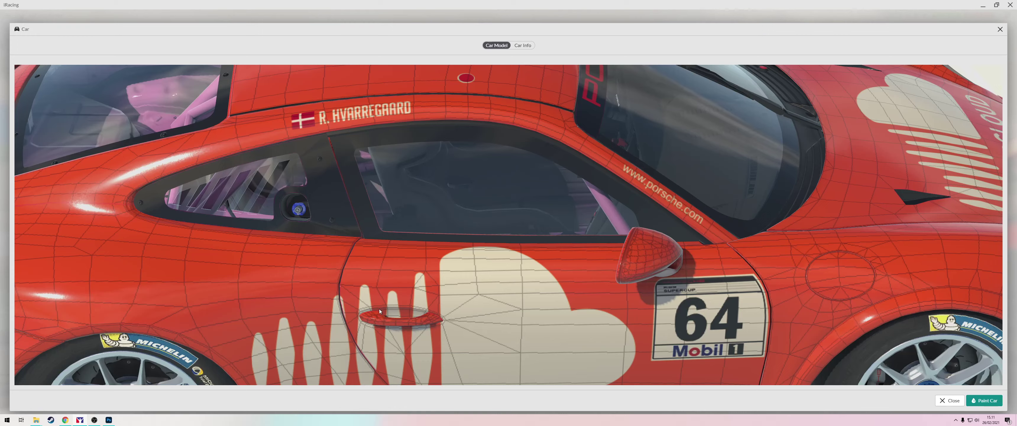
pyautogui.hotkey('alt', 'Tab')
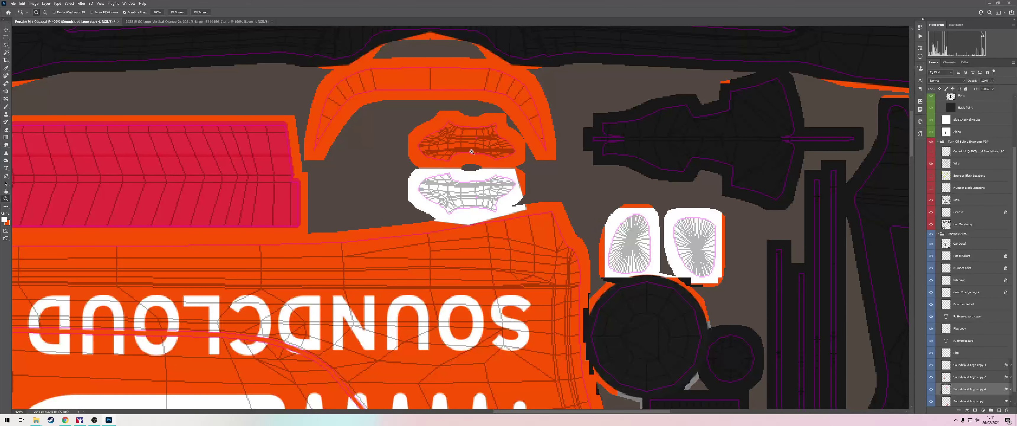
# Create a new layer named "doorhandle Right"
pyautogui.hotkey('ctrl', 'shift', 'n')
pyautogui.write('doorhandle Right')
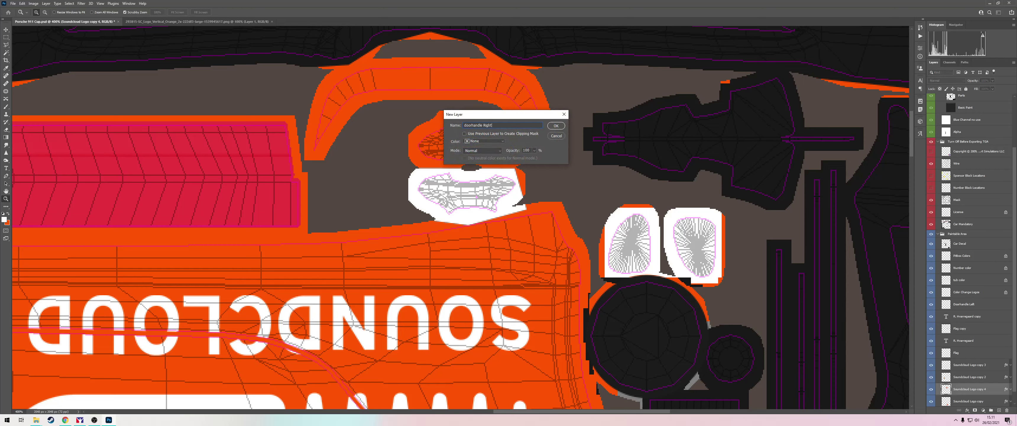
pyautogui.press('Return')
# Outline the middle logo stripe on the orange door handle part with the Polygonal Lasso, matching its position against the iRacing wireframe
pyautogui.press('l')
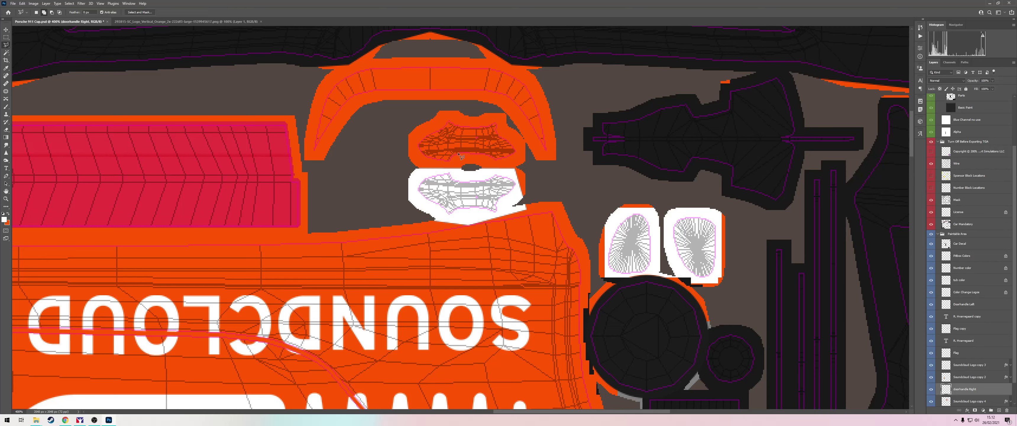
pyautogui.moveTo(464, 125); pyautogui.dragTo(462, 156)
pyautogui.click(480, 155)
pyautogui.hotkey('alt', 'Tab')
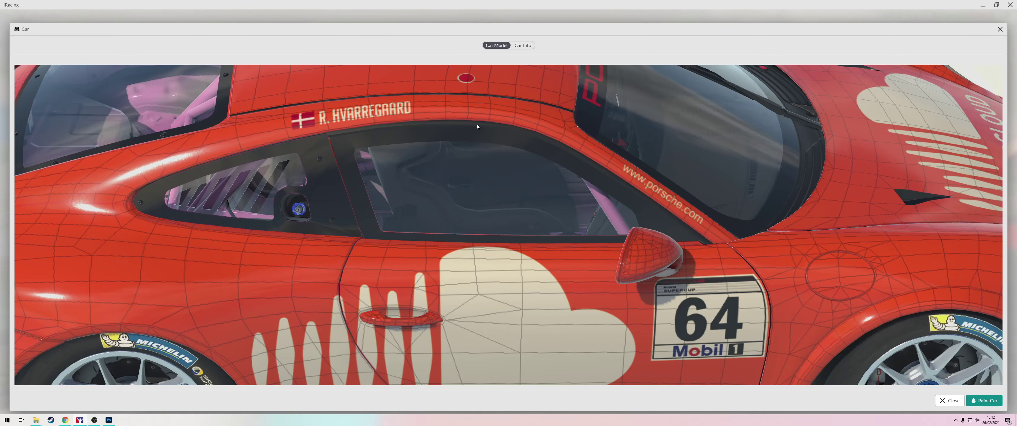
pyautogui.hotkey('alt', 'Tab')
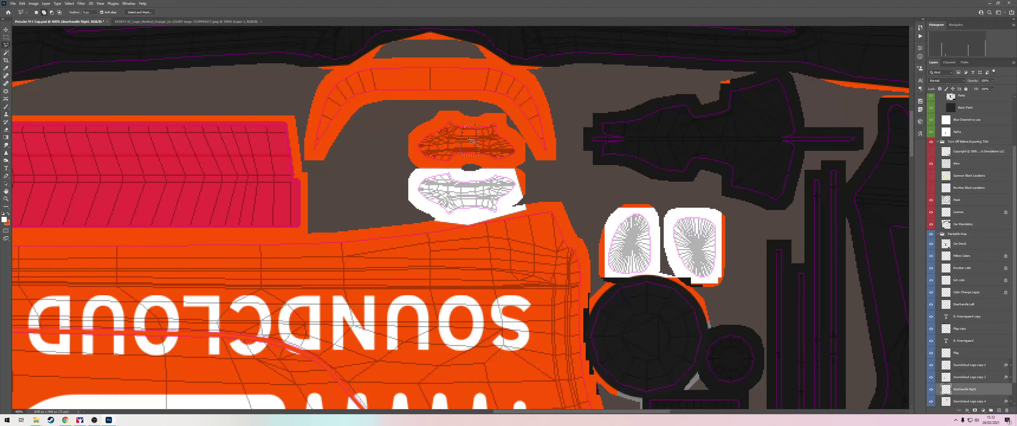
pyautogui.click(470, 136)
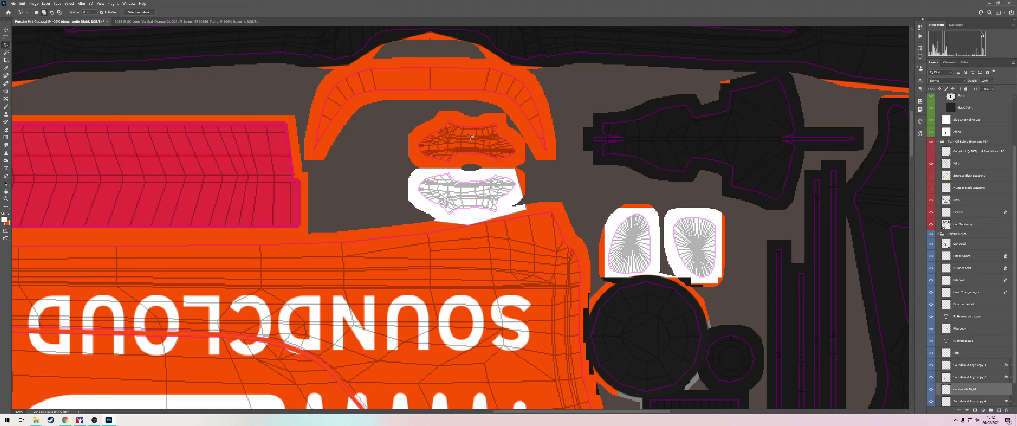
pyautogui.hotkey('alt', 'Tab')
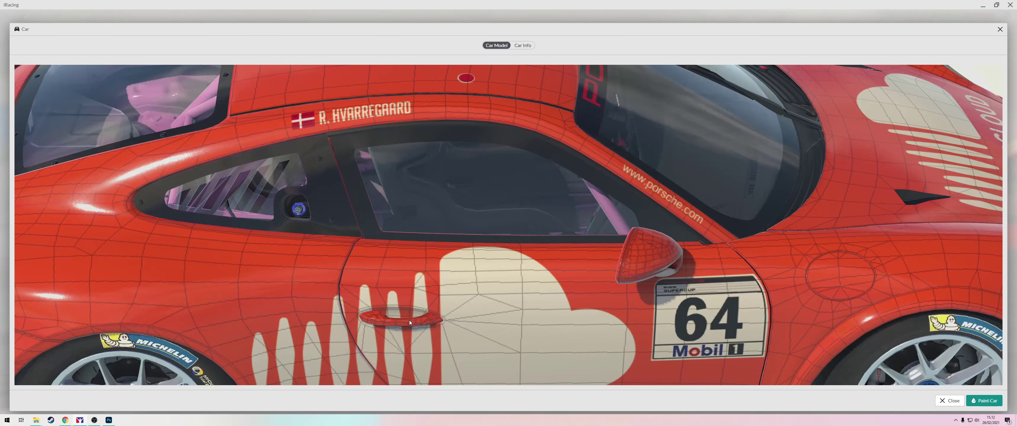
pyautogui.hotkey('alt', 'Tab')
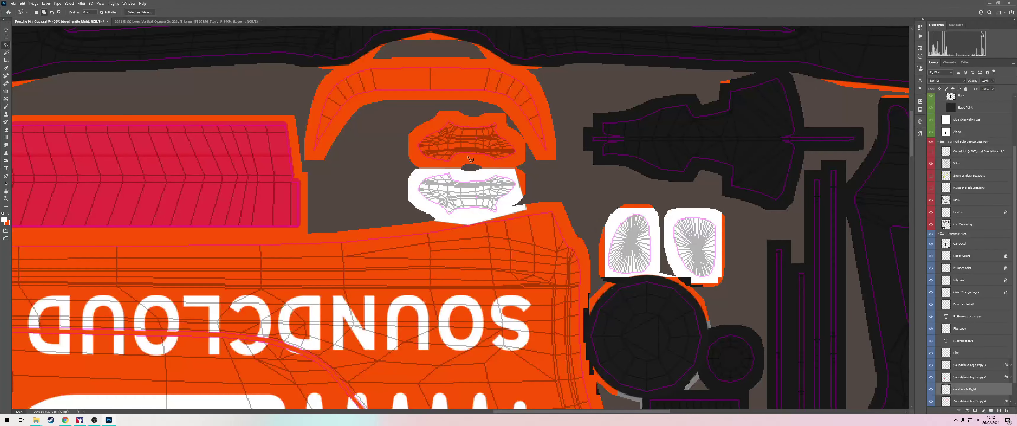
pyautogui.click(468, 154)
pyautogui.hotkey('alt', 'Tab')
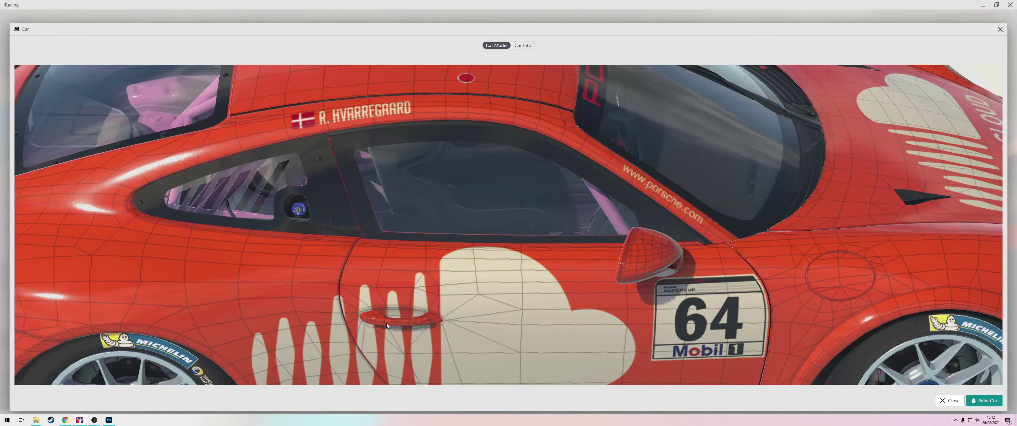
pyautogui.hotkey('alt', 'Tab')
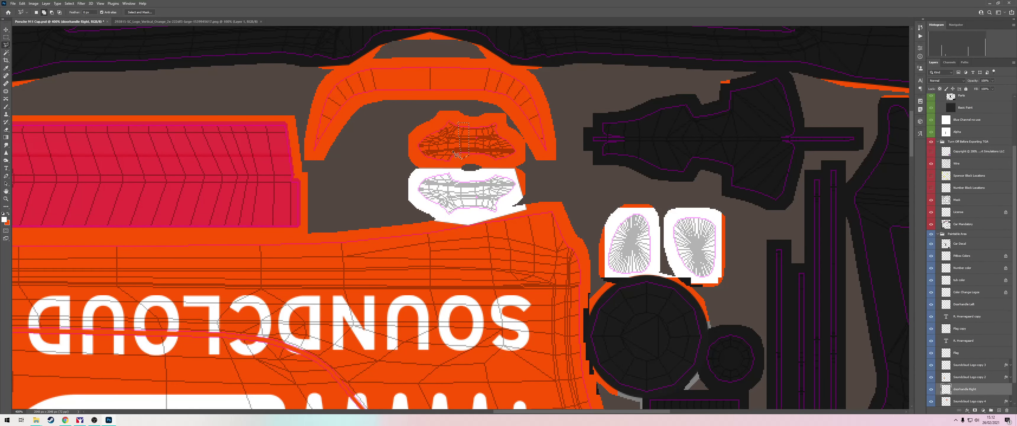
pyautogui.moveTo(451, 149)
pyautogui.mouseDown()
pyautogui.moveTo(461, 123)
pyautogui.moveTo(460, 159)
pyautogui.mouseUp()
pyautogui.hotkey('alt', 'Tab')
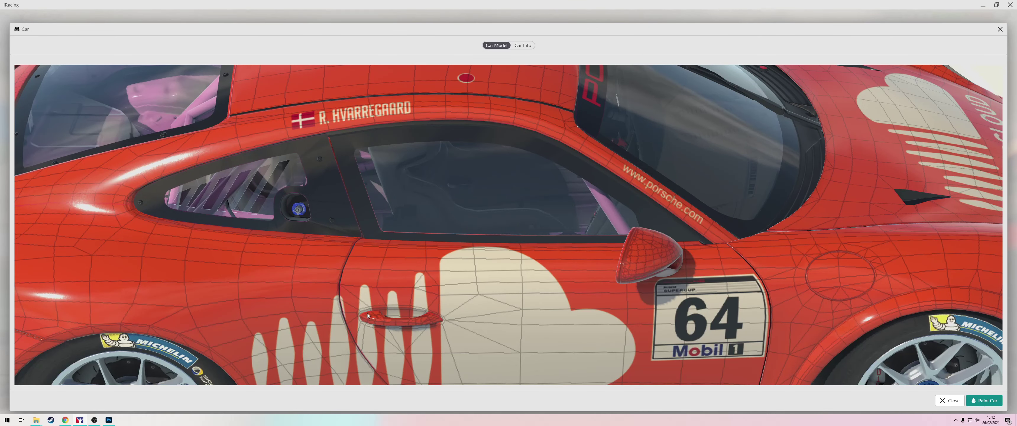
pyautogui.hotkey('alt', 'Tab')
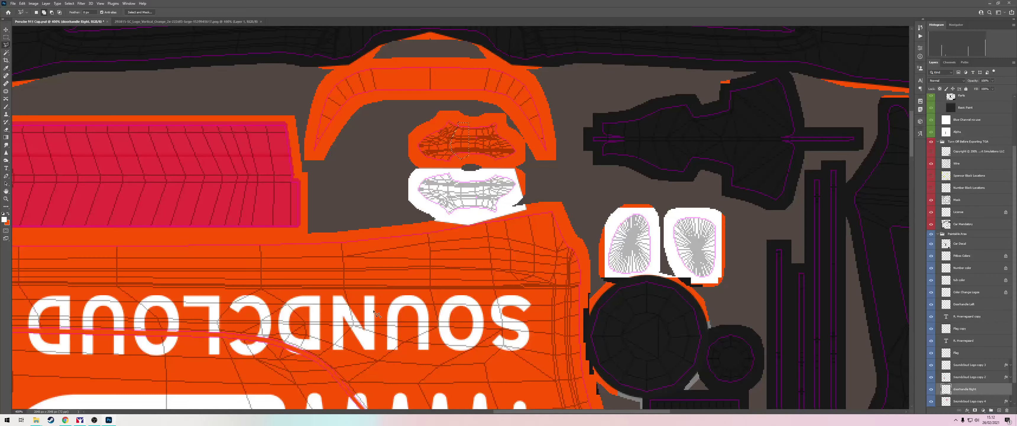
pyautogui.hotkey('alt', 'Tab')
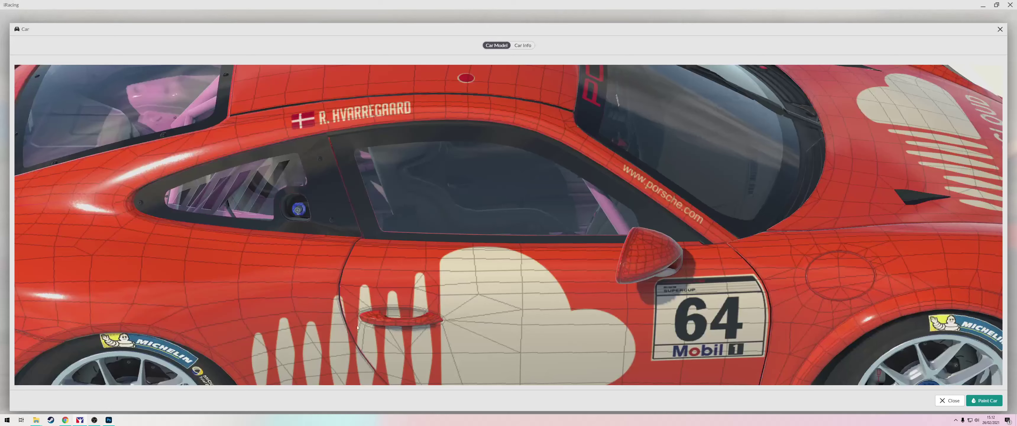
pyautogui.hotkey('alt', 'Tab')
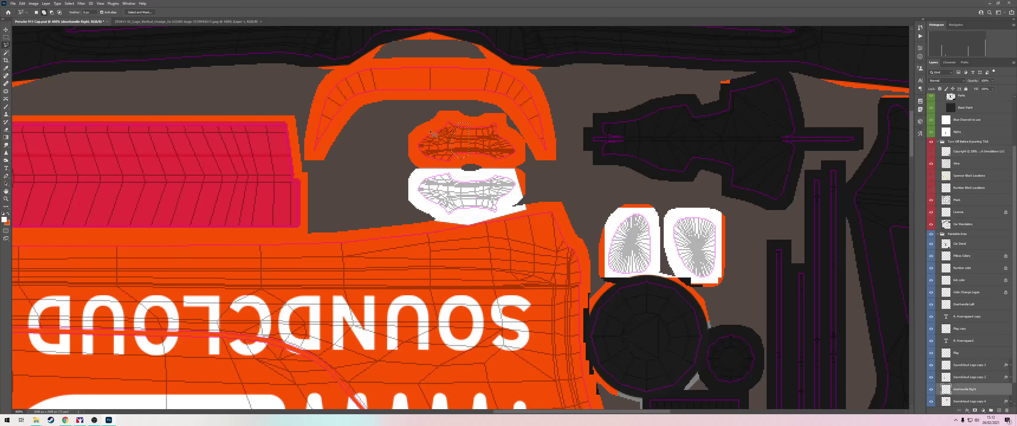
# Add the stripe area at the left end of the orange handle part to the lasso selection, checking against iRacing
pyautogui.click(430, 135)
pyautogui.click(415, 158)
pyautogui.click(412, 138)
pyautogui.click(429, 133)
pyautogui.hotkey('alt', 'Tab')
pyautogui.hotkey('alt', 'Tab')
pyautogui.hotkey('alt', 'Tab')
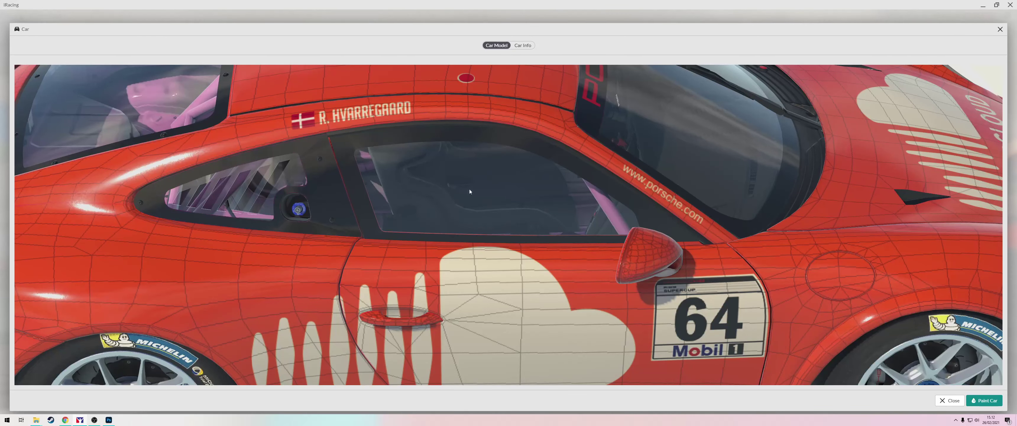
pyautogui.hotkey('alt', 'Tab')
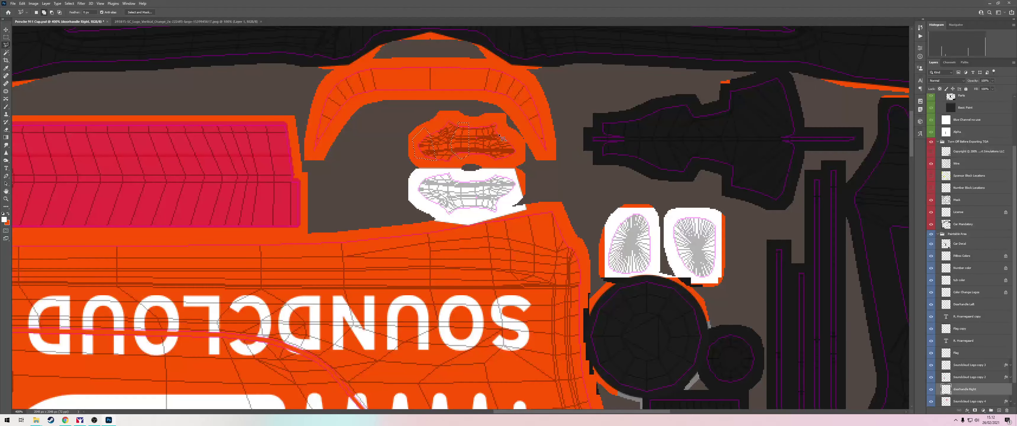
# Add a narrow stripe area near the right end of the orange handle part to the lasso selection, checking against iRacing
pyautogui.click(498, 139)
pyautogui.click(496, 160)
pyautogui.click(483, 158)
pyautogui.click(488, 115)
pyautogui.hotkey('alt', 'Tab')
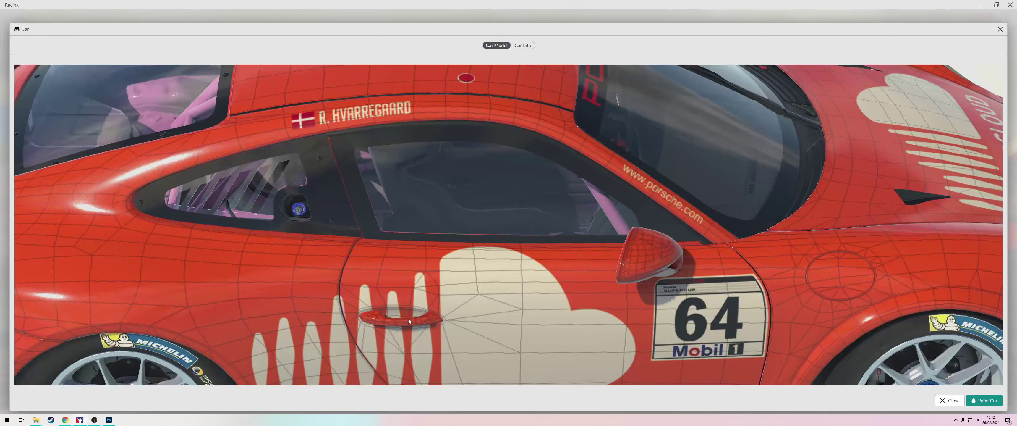
pyautogui.hotkey('alt', 'Tab')
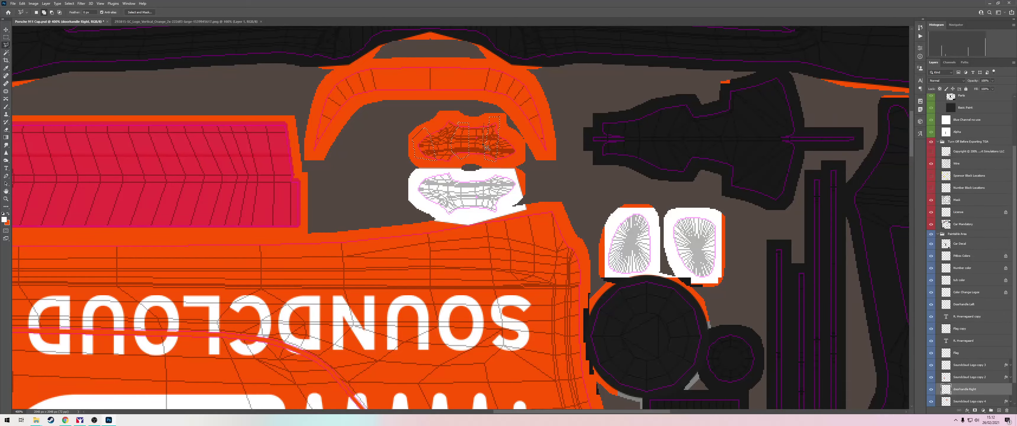
pyautogui.click(487, 157)
# Paint the three selected handle stripes white with the Brush tool and clear the selection
pyautogui.press('b')
pyautogui.click(491, 161)
pyautogui.hotkey('ctrl', 'd')
pyautogui.press('z')
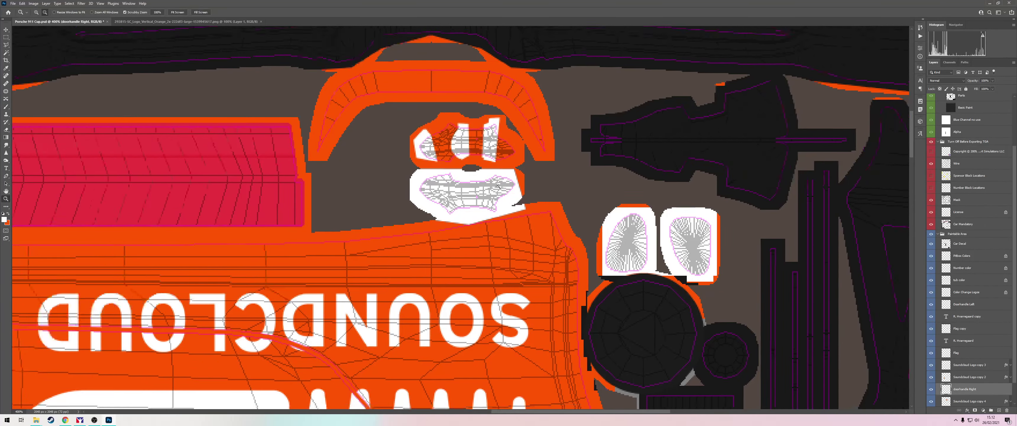
# Save the livery with the handle stripes as Targa over the existing car file in Tutorial Car
pyautogui.keyDown('alt'); pyautogui.click(499, 186); pyautogui.keyUp('alt')
pyautogui.keyDown('alt'); pyautogui.click(512, 219); pyautogui.keyUp('alt')
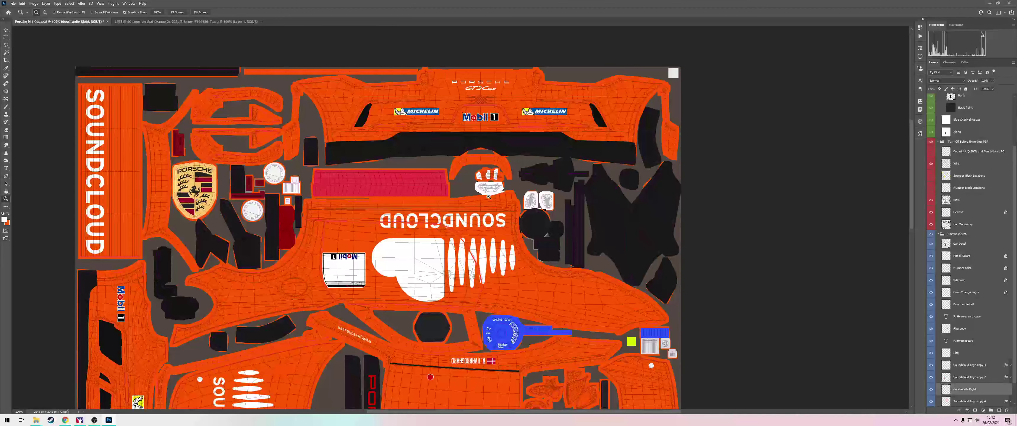
pyautogui.hotkey('ctrl', 'shift', 's')
pyautogui.click(217, 235)
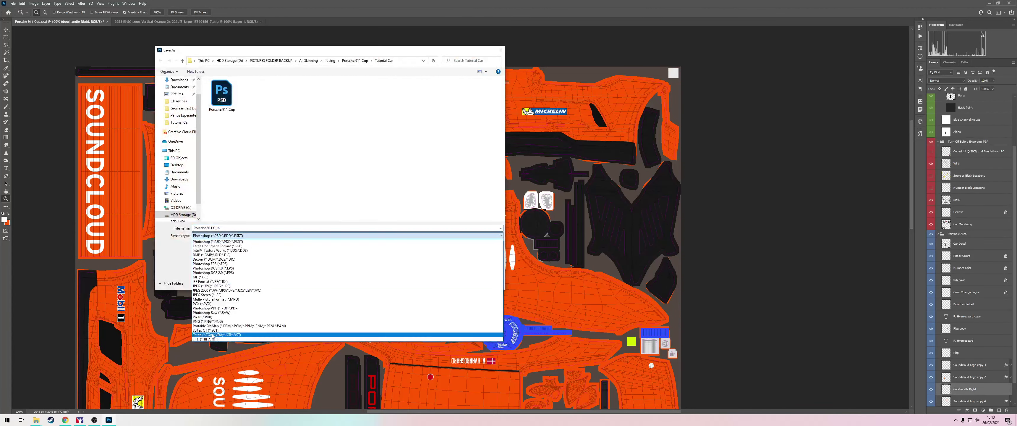
pyautogui.click(213, 335)
pyautogui.doubleClick(223, 96)
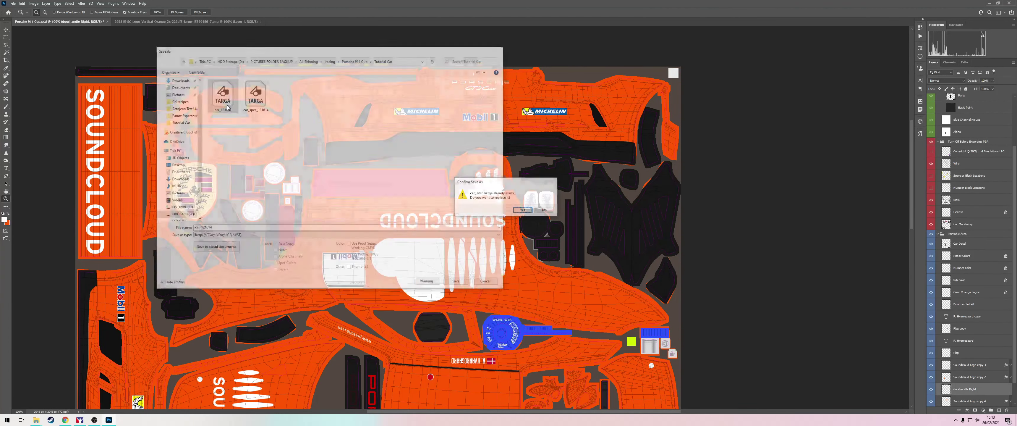
# Copy the updated car Targa from Tutorial Car into the porsche911cup paint folder, replacing the existing file
pyautogui.hotkey('alt', 'Tab')
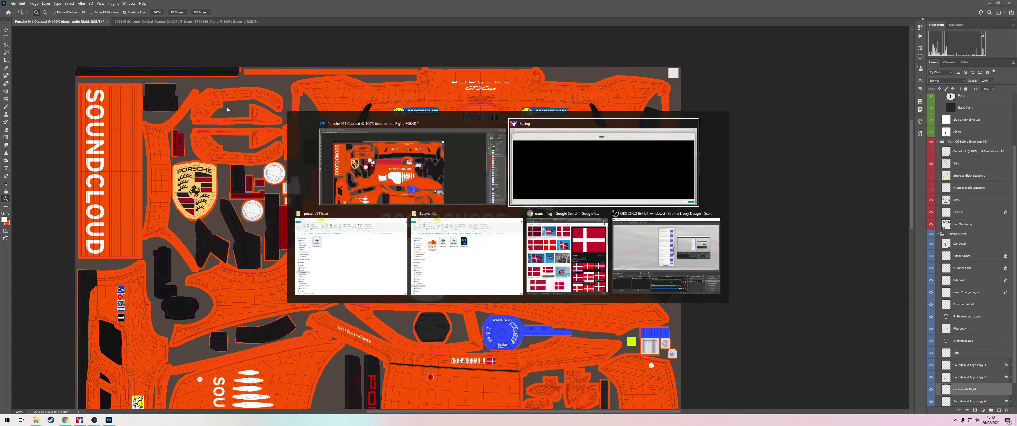
pyautogui.click(341, 279)
pyautogui.hotkey('alt', 'Tab')
pyautogui.click(423, 253)
pyautogui.click(712, 136)
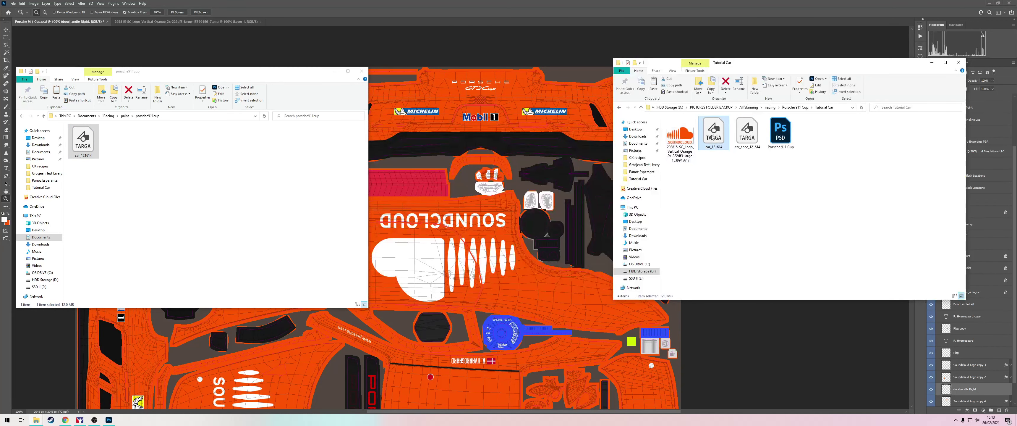
pyautogui.moveTo(712, 137); pyautogui.dragTo(284, 211)
pyautogui.click(509, 166)
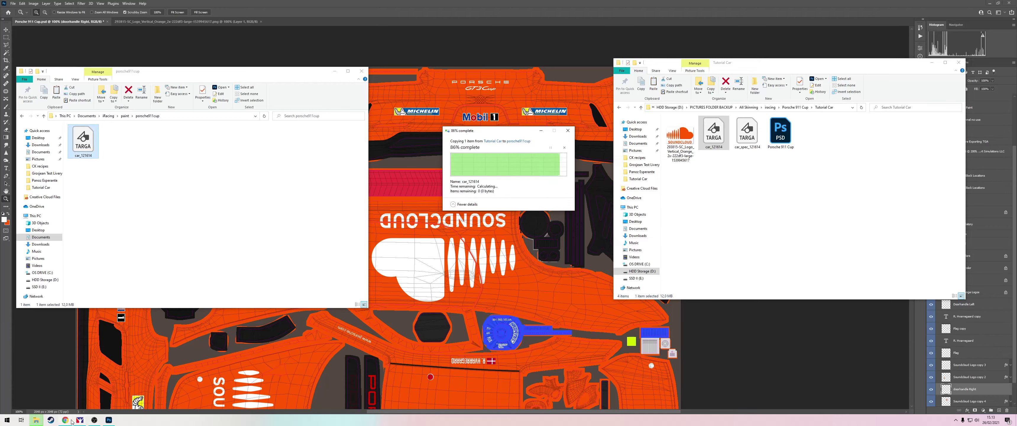
# Inspect the white stripes on the right door handle in iRacing and compare them with the painted handle part in Photoshop
pyautogui.hotkey('alt', 'Tab')
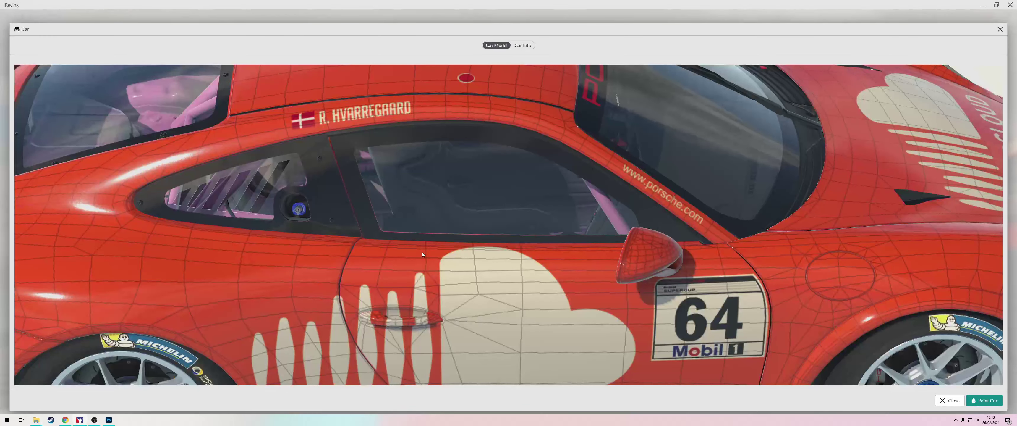
pyautogui.moveTo(422, 254); pyautogui.dragTo(387, 287)
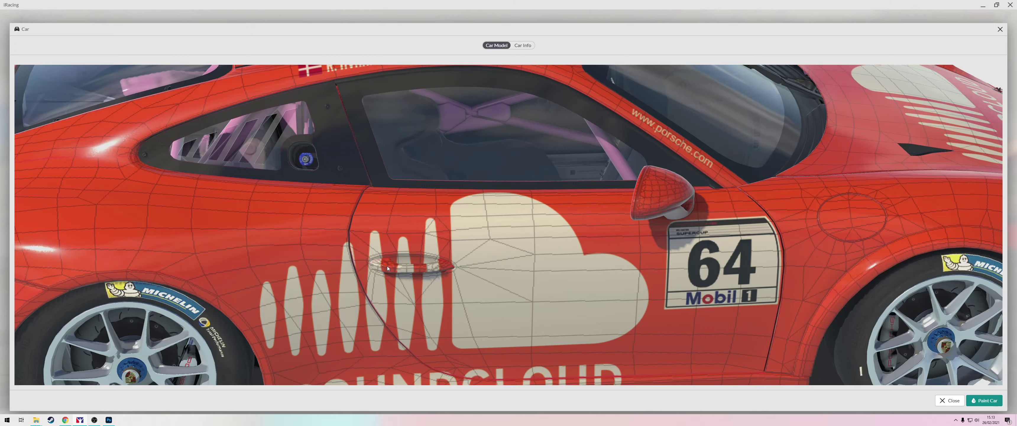
pyautogui.scroll(-3, 387, 268)
pyautogui.scroll(3, 387, 256)
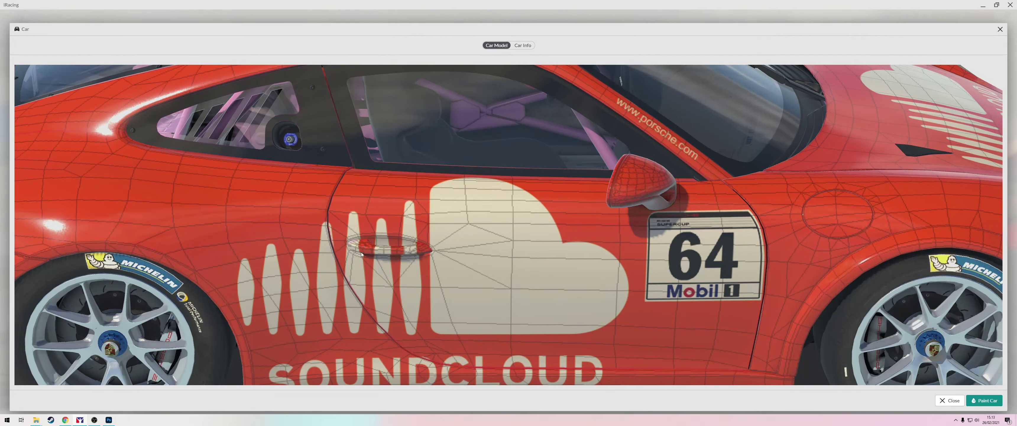
pyautogui.hotkey('alt', 'Tab')
pyautogui.hotkey('alt', 'Tab')
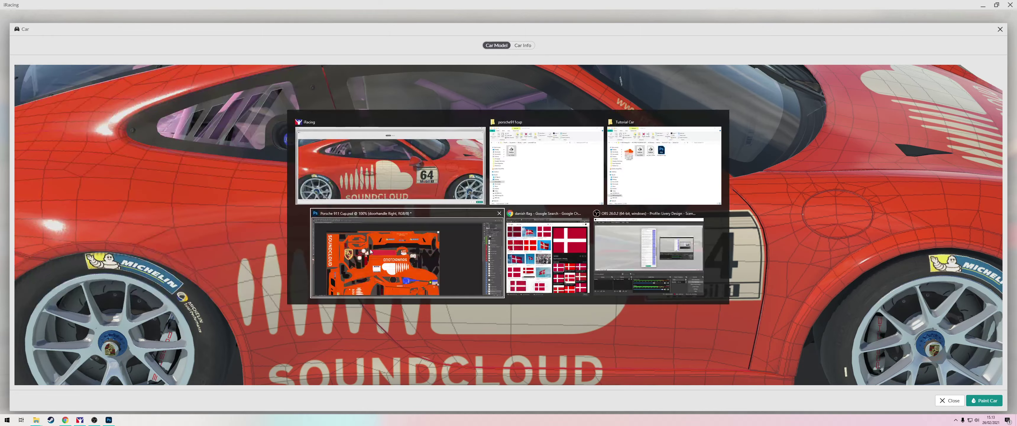
pyautogui.click(370, 251)
pyautogui.click(497, 165)
pyautogui.click(498, 165)
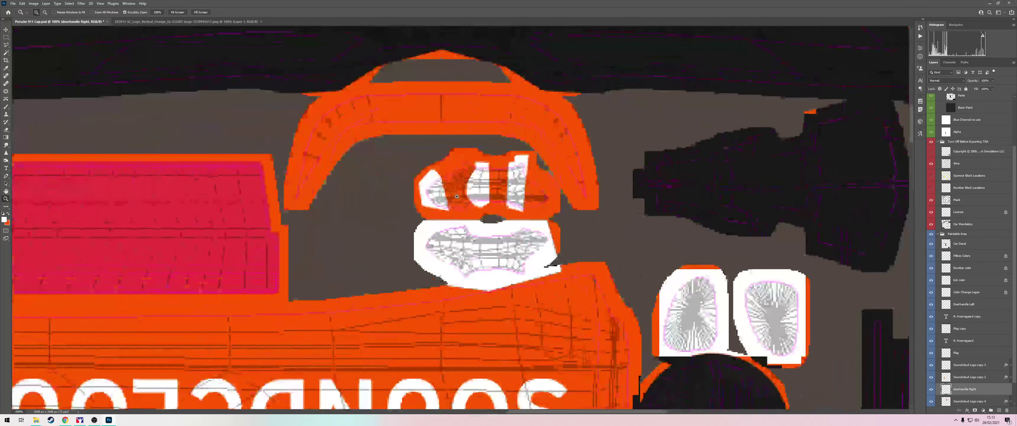
pyautogui.hotkey('alt', 'Tab')
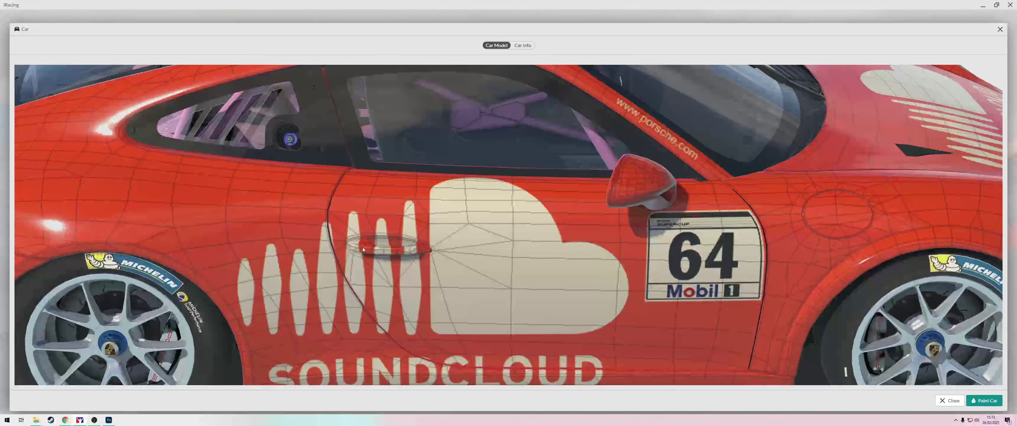
# Refine the edge of the left white stripe on the upper door handle part using a lasso selection, comparing with the iRacing wireframe
pyautogui.hotkey('alt', 'Tab')
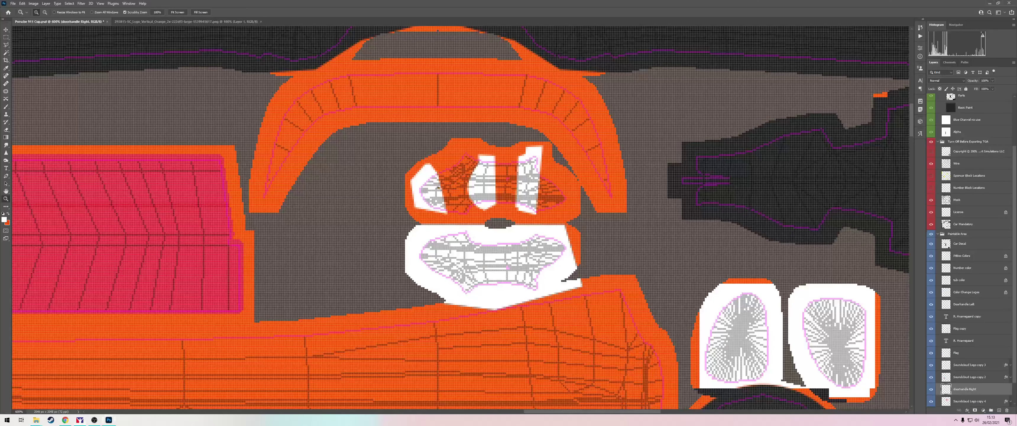
pyautogui.press('l')
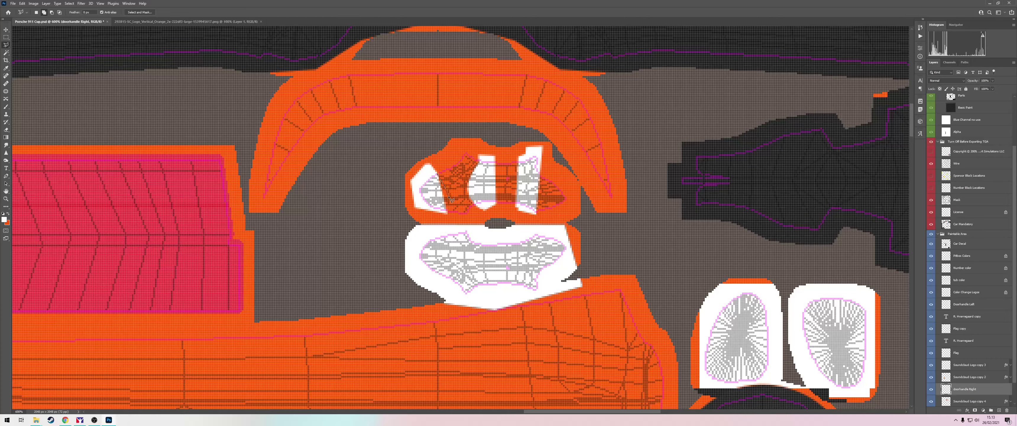
pyautogui.moveTo(449, 197); pyautogui.dragTo(428, 197)
pyautogui.hotkey('alt', 'Tab')
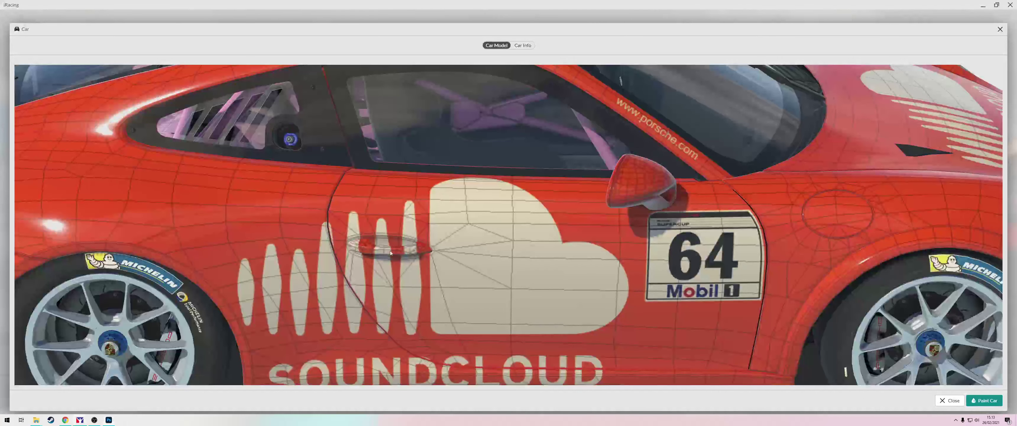
pyautogui.hotkey('alt', 'Tab')
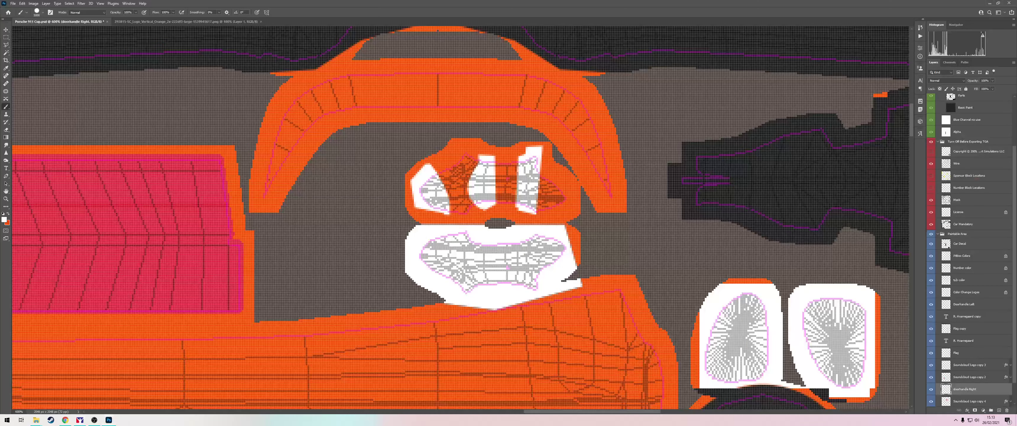
# Outline the lower end of the middle handle stripe with the lasso, following the iRacing wireframe, and extend it in white with the Brush
pyautogui.press('l')
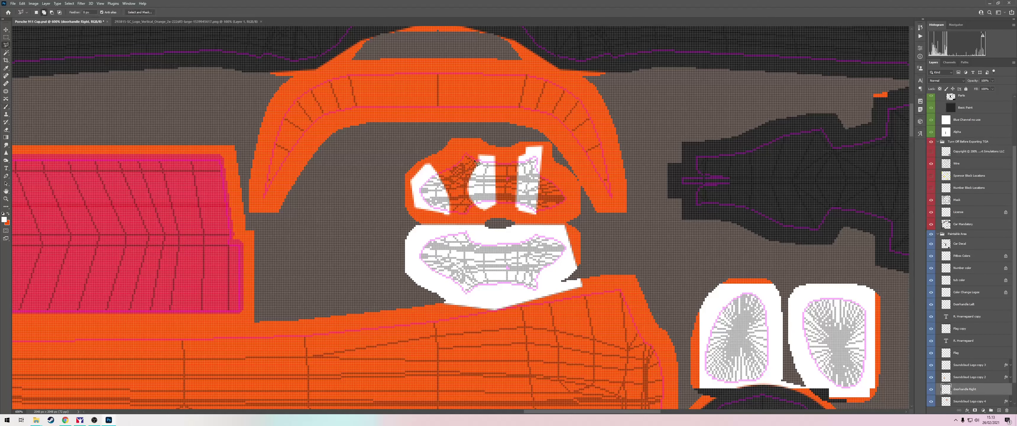
pyautogui.moveTo(468, 185)
pyautogui.mouseDown()
pyautogui.moveTo(468, 194)
pyautogui.moveTo(492, 184)
pyautogui.mouseUp()
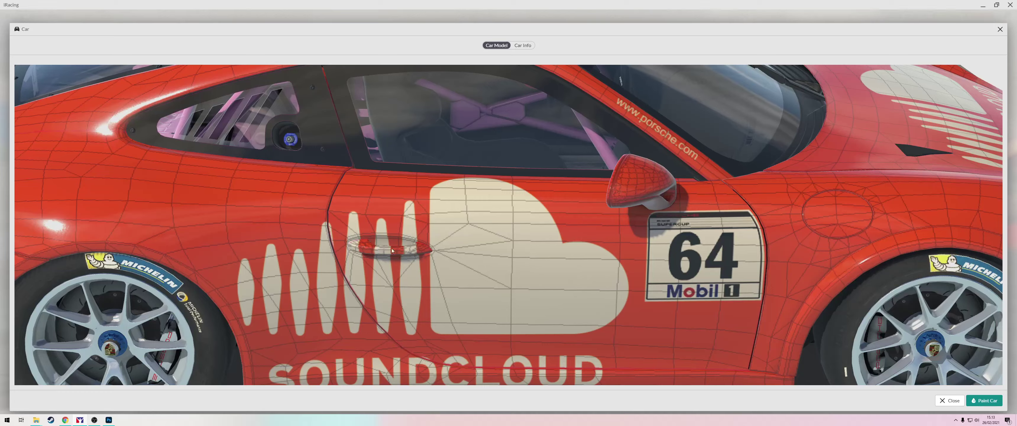
pyautogui.hotkey('alt', 'Tab')
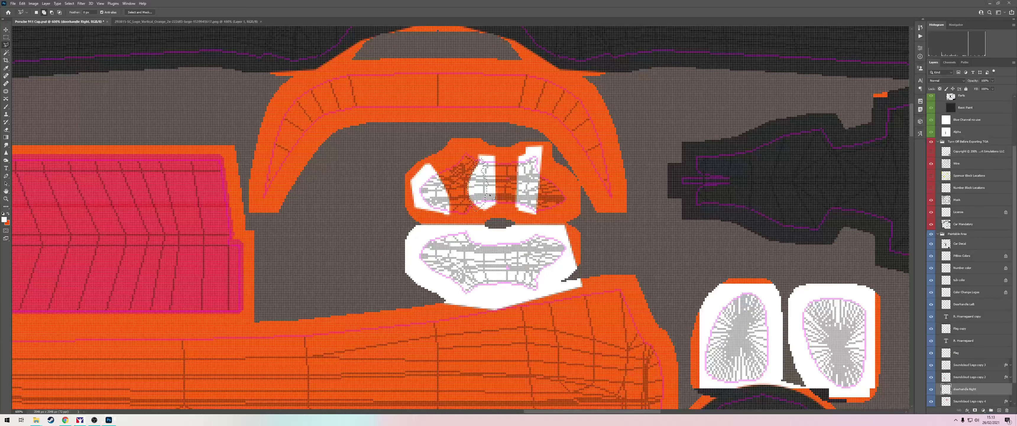
pyautogui.moveTo(497, 201)
pyautogui.mouseDown()
pyautogui.moveTo(493, 151)
pyautogui.moveTo(506, 210)
pyautogui.mouseUp()
pyautogui.press('b')
pyautogui.click(484, 179)
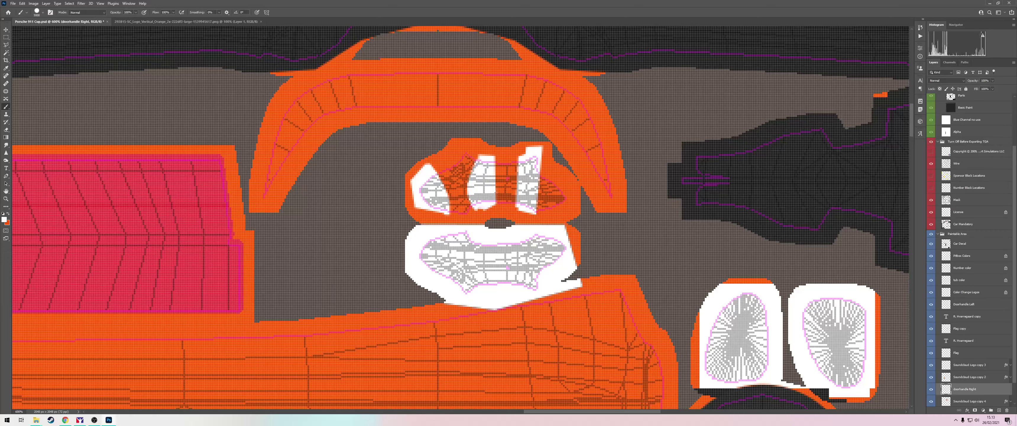
# Taper the upper end of the middle handle stripe, widen the right stripe in white, and clear the selection
pyautogui.press('l')
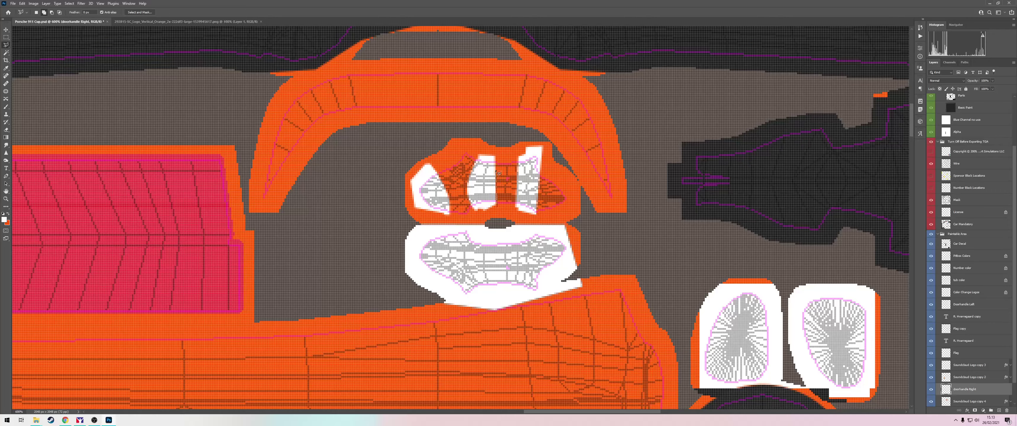
pyautogui.moveTo(496, 172); pyautogui.dragTo(492, 151)
pyautogui.moveTo(509, 214); pyautogui.dragTo(511, 215)
pyautogui.click(518, 160)
pyautogui.hotkey('alt', 'Tab')
pyautogui.hotkey('alt', 'Tab')
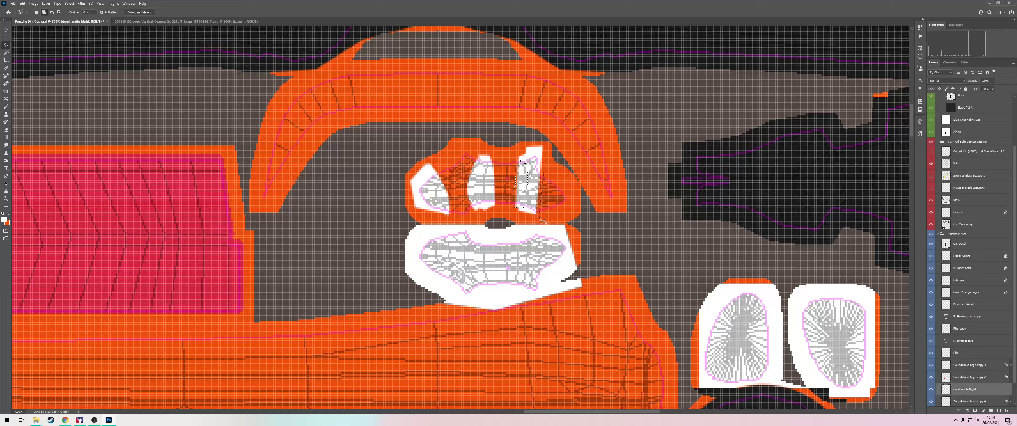
pyautogui.press('b')
pyautogui.hotkey('ctrl', 'd')
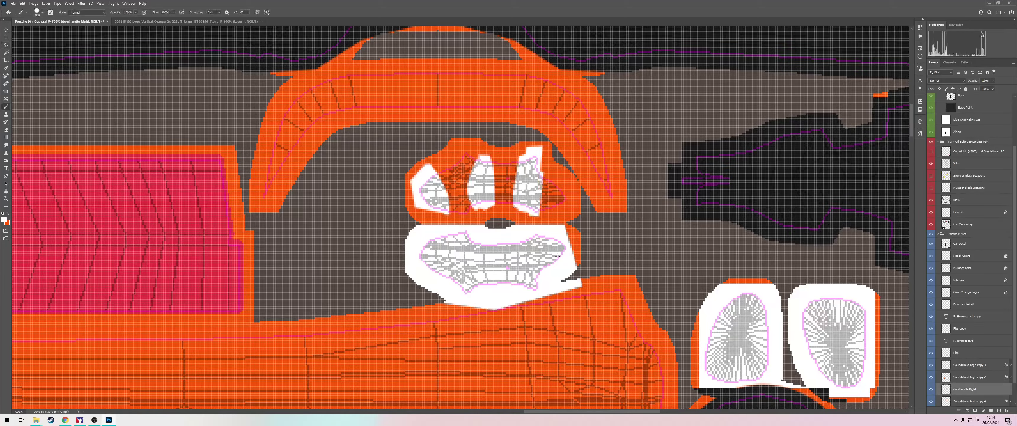
# Save the livery with the reshaped handle stripes as Targa over the existing car file in Tutorial Car
pyautogui.hotkey('ctrl', 'shift', 's')
pyautogui.click(221, 235)
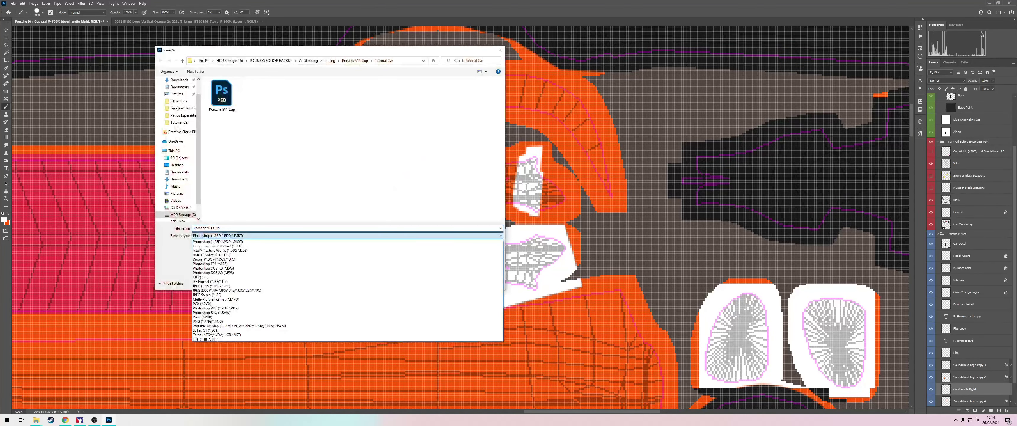
pyautogui.click(209, 335)
pyautogui.doubleClick(227, 111)
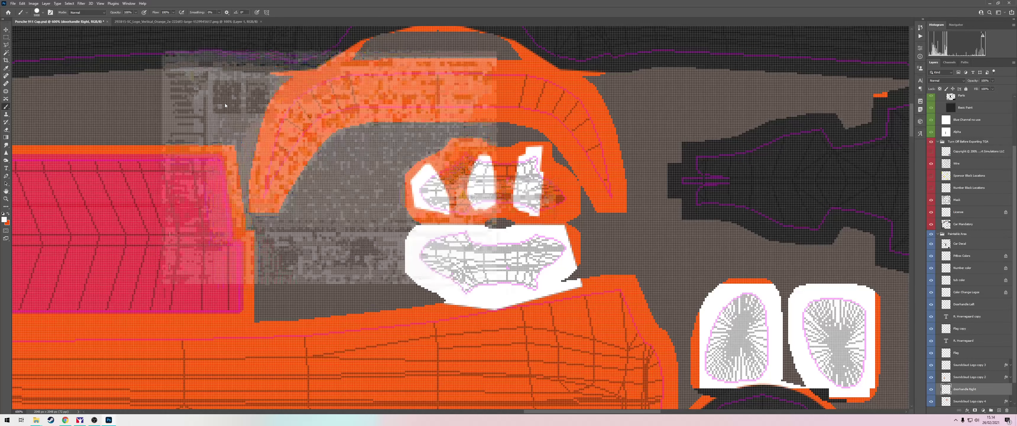
# Copy the car paint TGA from the Tutorial Car folder into iRacing's porsche911cup paint folder, replacing the existing file
pyautogui.hotkey('alt', 'Tab')
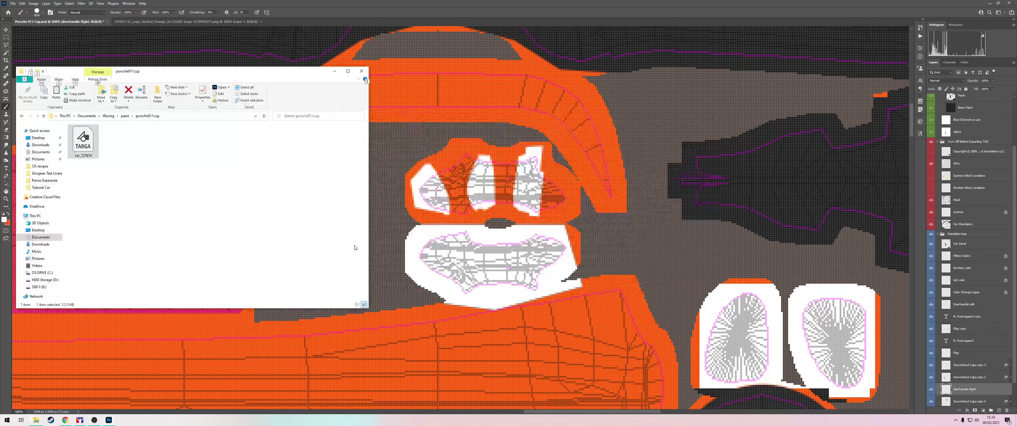
pyautogui.hotkey('alt', 'Tab')
pyautogui.moveTo(717, 151); pyautogui.dragTo(260, 182)
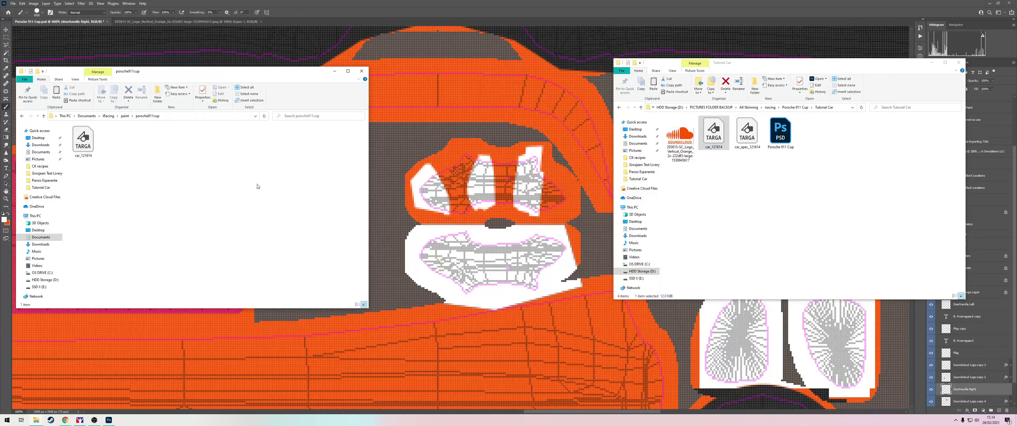
pyautogui.click(485, 172)
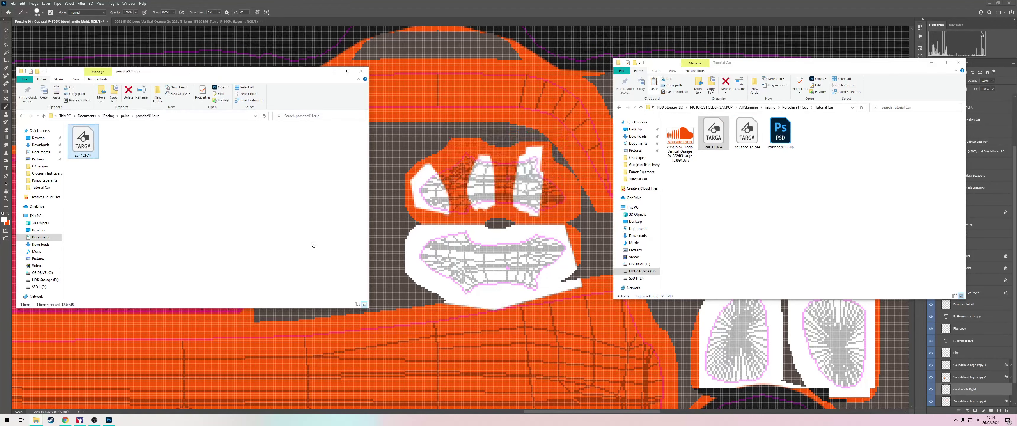
# Switch to iRacing and inspect the door handle and SoundCloud logo on the car's number 64 side
pyautogui.hotkey('alt', 'Tab')
pyautogui.click(311, 244)
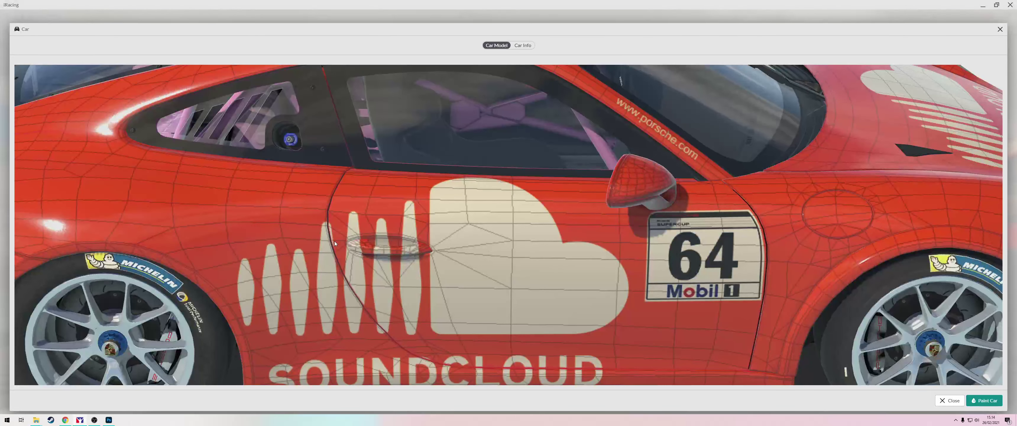
pyautogui.moveTo(335, 241); pyautogui.dragTo(410, 269)
pyautogui.hotkey('alt', 'Tab')
pyautogui.hotkey('alt', 'Tab')
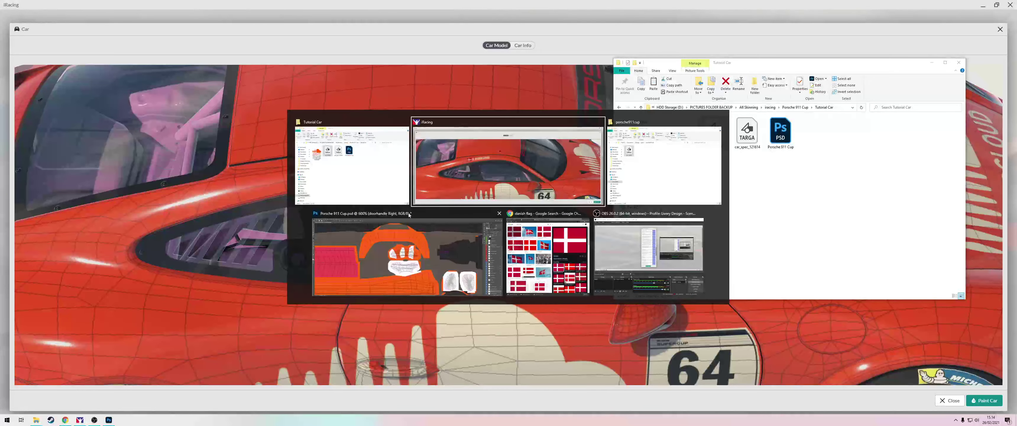
pyautogui.scroll(-10, 410, 244)
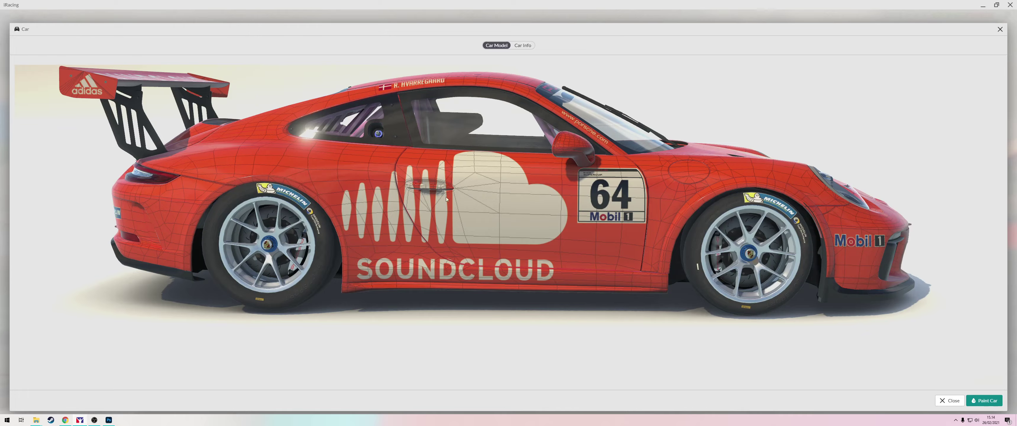
# Examine the livery on the car model's hood, roof, rear wing and opposite side
pyautogui.moveTo(533, 181); pyautogui.dragTo(545, 224)
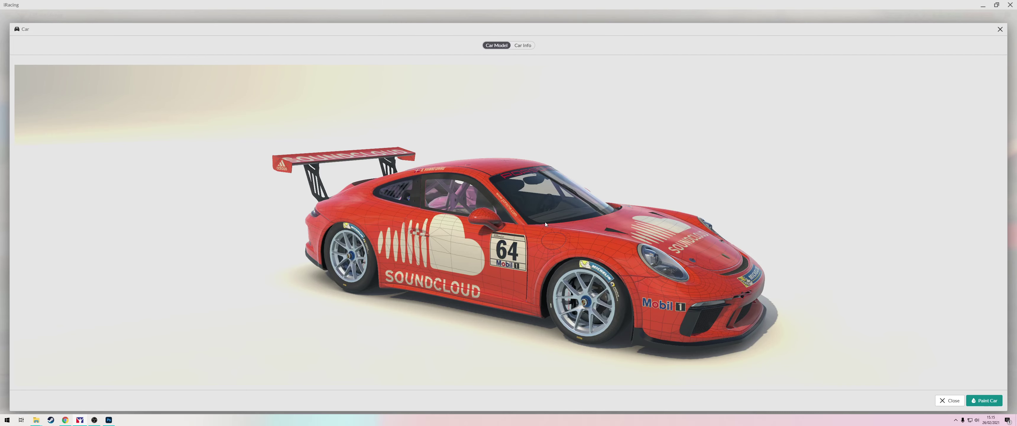
pyautogui.moveTo(545, 224); pyautogui.dragTo(487, 223)
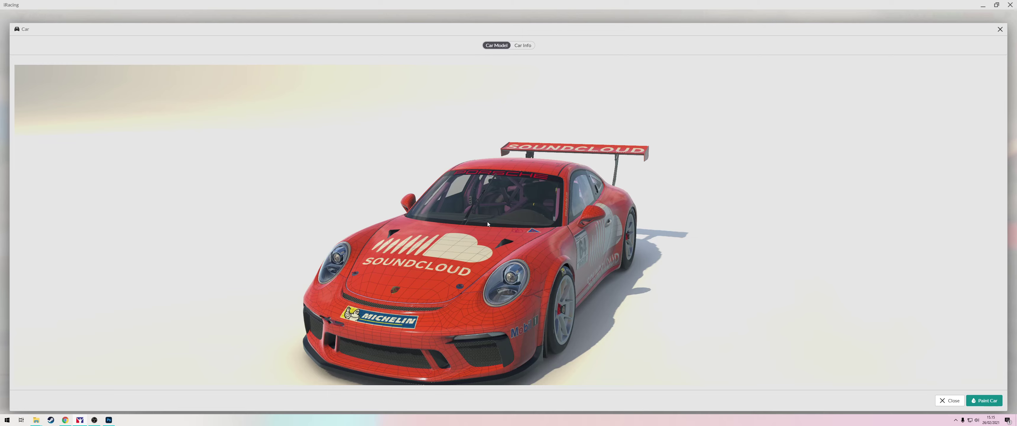
pyautogui.moveTo(483, 224); pyautogui.dragTo(555, 172)
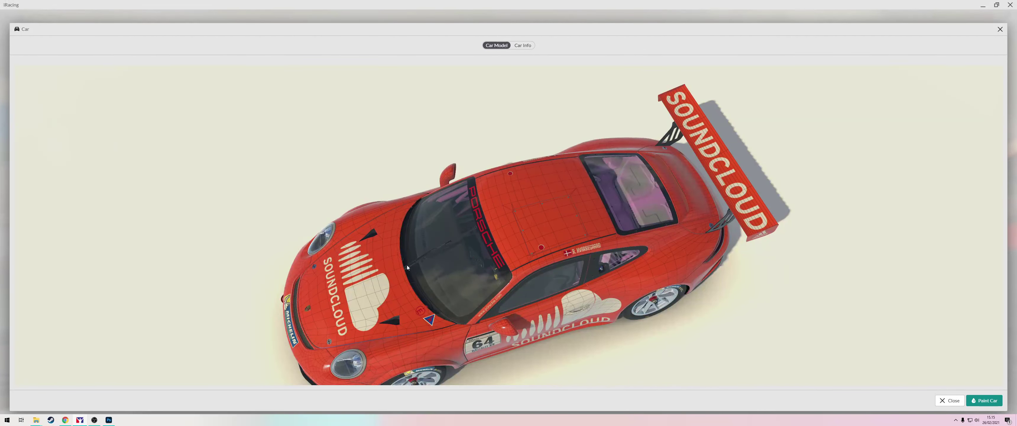
pyautogui.moveTo(407, 268); pyautogui.dragTo(450, 265)
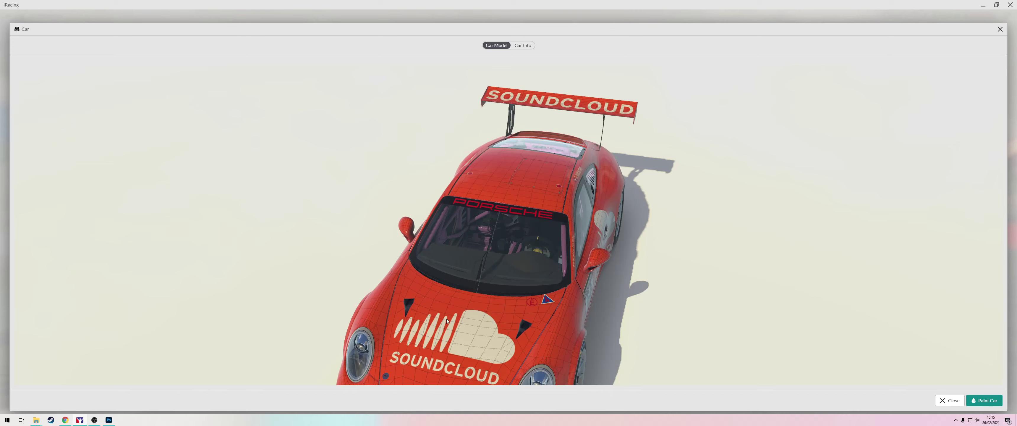
pyautogui.scroll(-3, 452, 335)
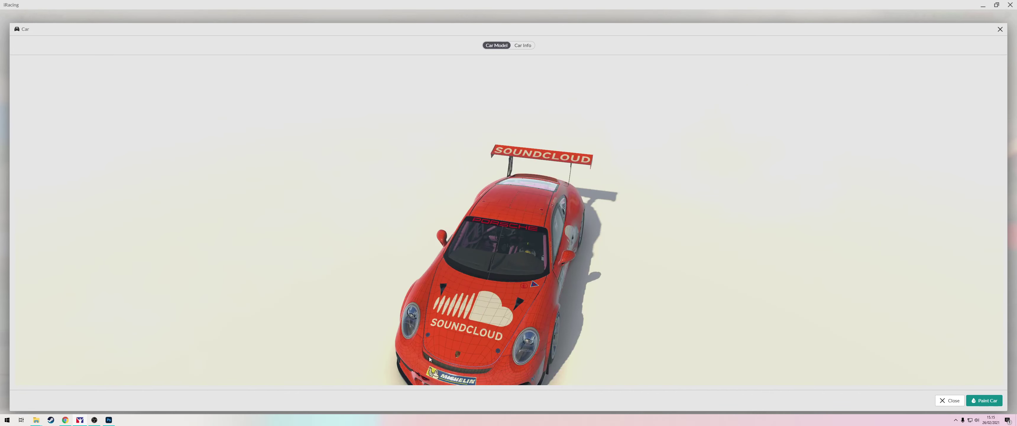
pyautogui.moveTo(443, 342); pyautogui.dragTo(554, 198)
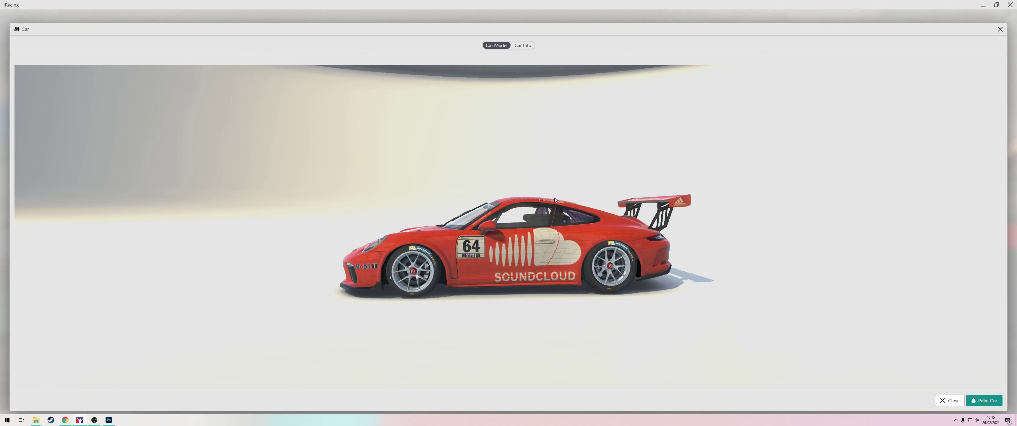
pyautogui.scroll(4, 584, 300)
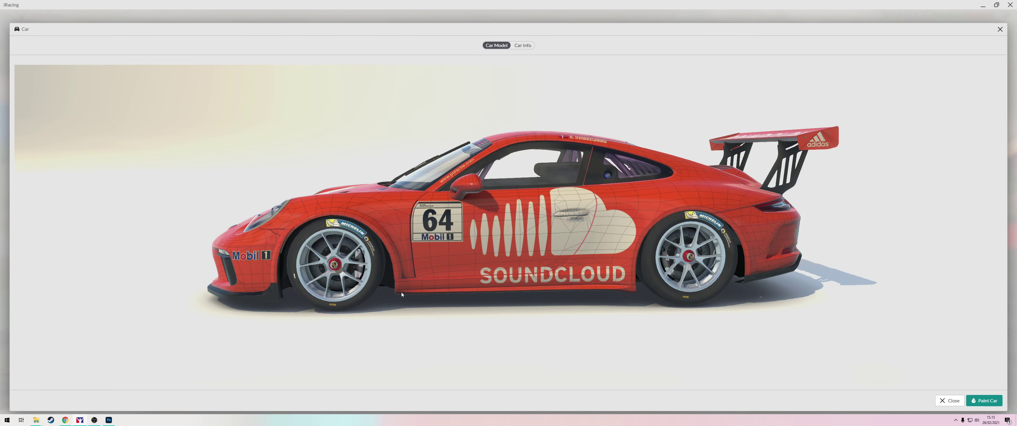
pyautogui.moveTo(563, 260); pyautogui.dragTo(655, 252)
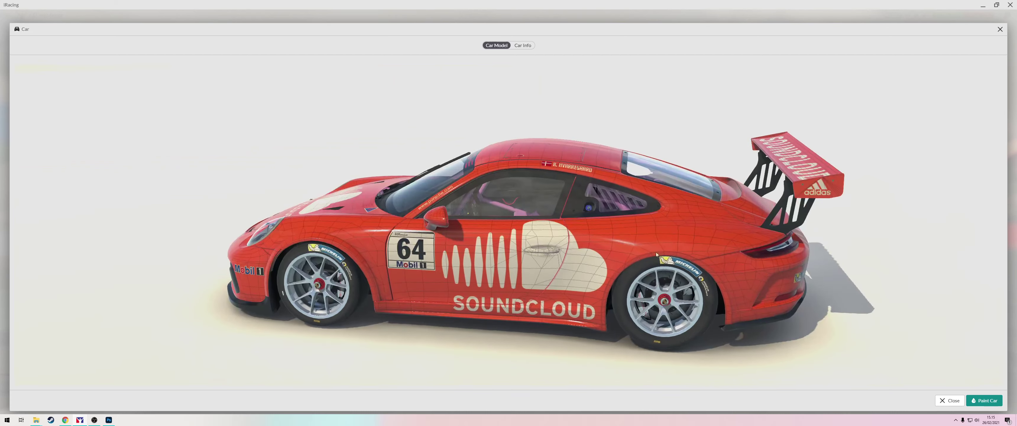
pyautogui.moveTo(727, 272); pyautogui.dragTo(719, 257)
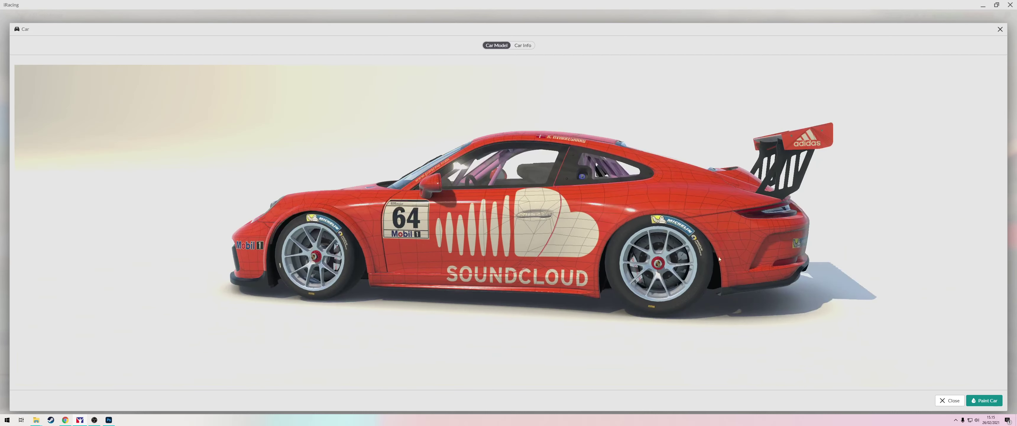
# Switch to Photoshop and add a new layer named Stripe directly above the orange base layer
pyautogui.hotkey('alt', 'Tab')
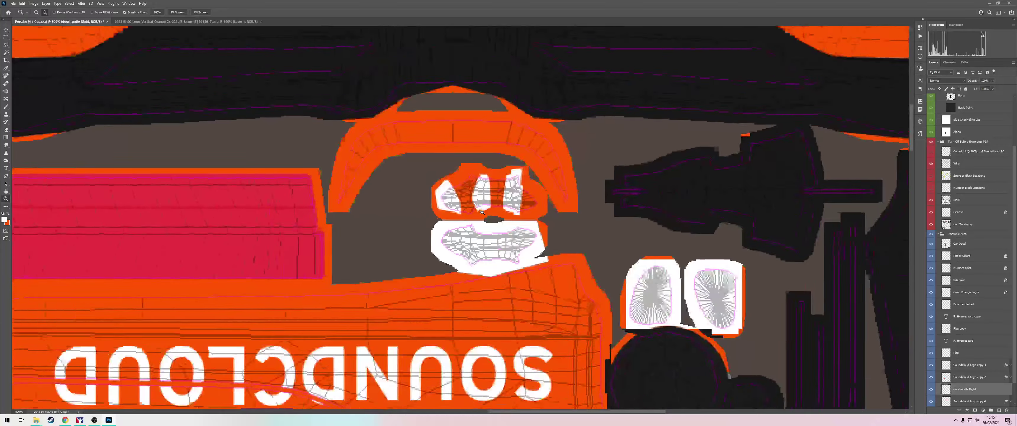
pyautogui.keyDown('alt'); pyautogui.click(482, 212); pyautogui.keyUp('alt')
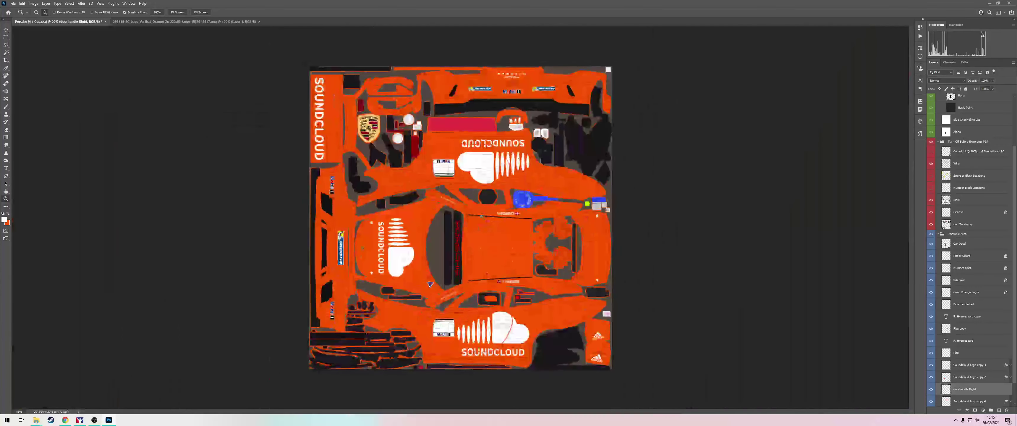
pyautogui.scroll(-2, 974, 395)
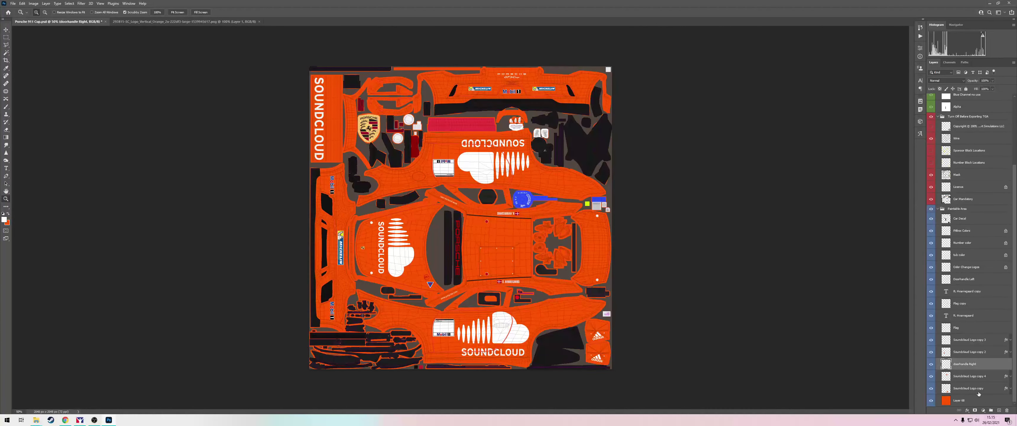
pyautogui.click(975, 401)
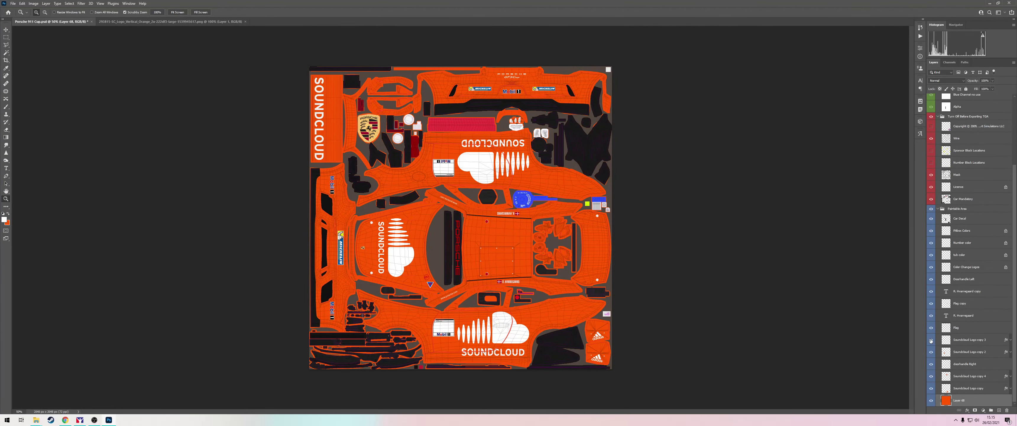
pyautogui.hotkey('ctrl', 'shift', 'n')
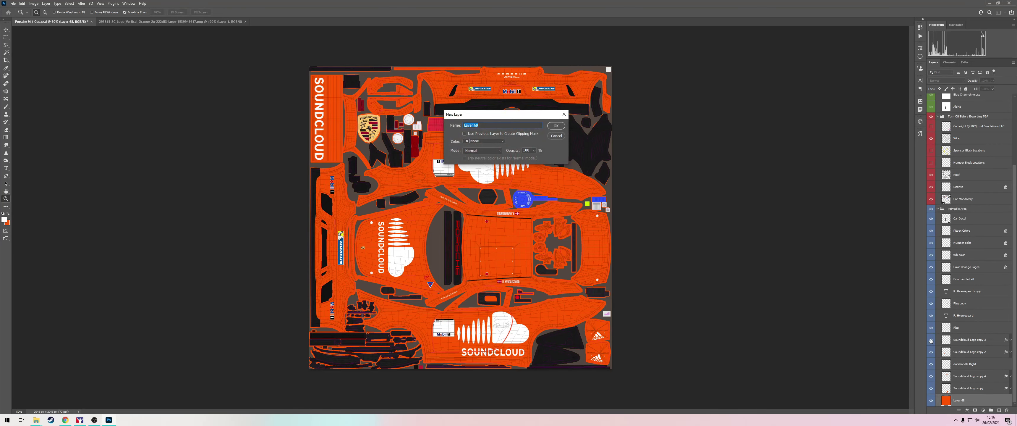
pyautogui.press('Return')
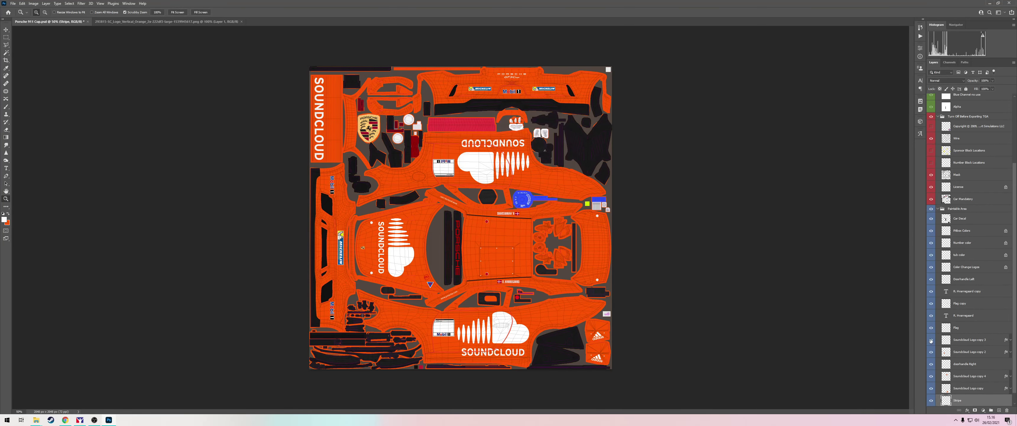
# Select a lengthwise rectangular band across the hood, roof and rear, excluding a rectangle around the hood's SOUNDCLOUD logo
pyautogui.click(513, 260)
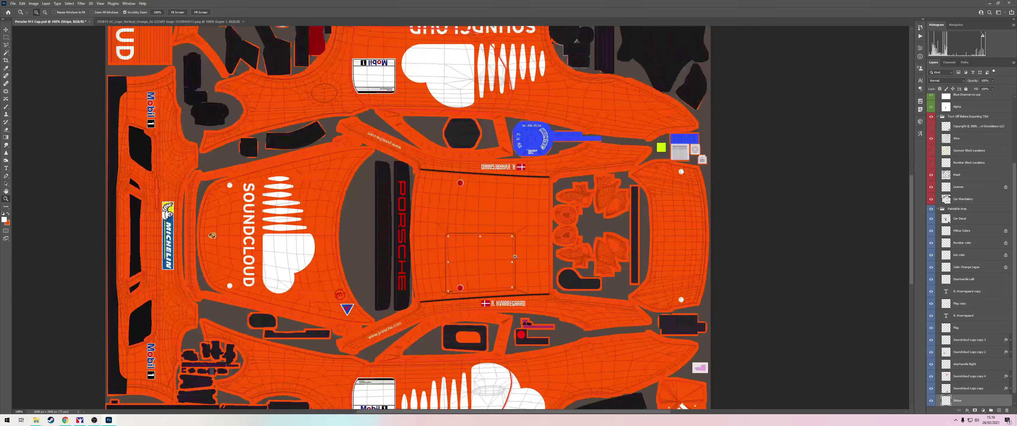
pyautogui.press('m')
pyautogui.moveTo(715, 190); pyautogui.dragTo(203, 235)
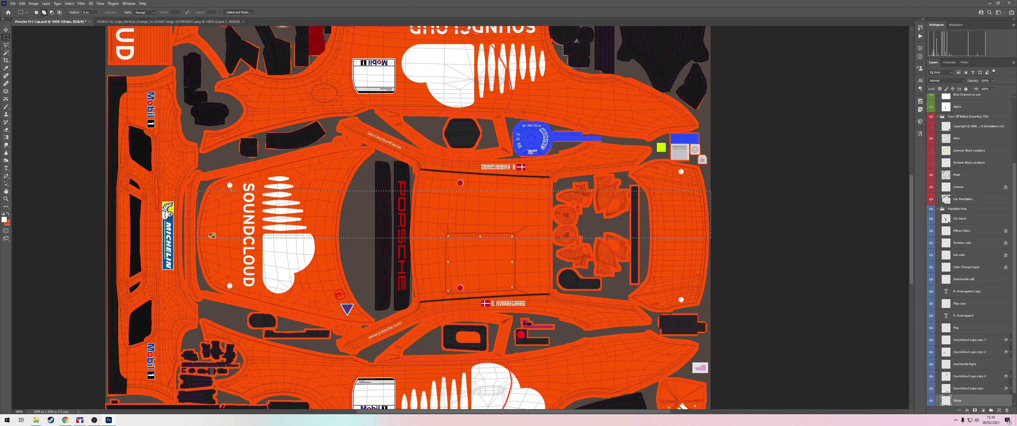
pyautogui.press('alt')
pyautogui.moveTo(242, 180); pyautogui.dragTo(316, 253)
# Paint the selected band solid white with the Brush tool and clear the selection
pyautogui.press('b')
pyautogui.click(435, 216)
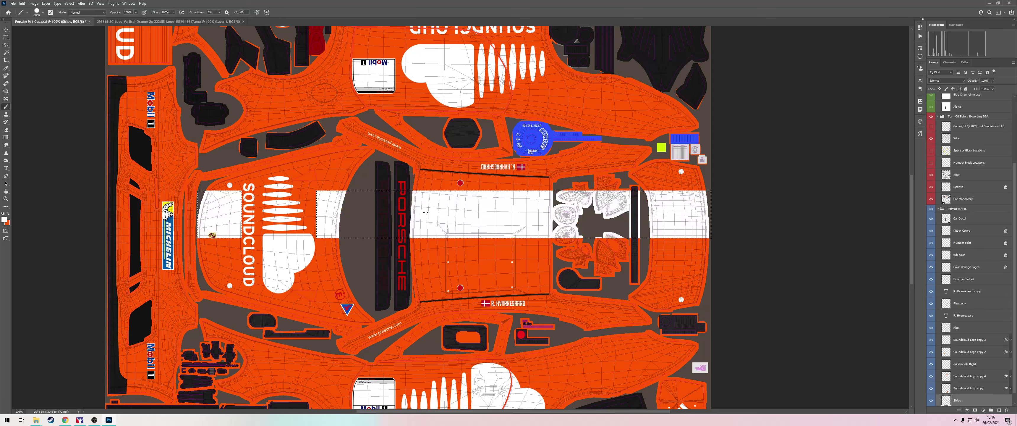
pyautogui.hotkey('ctrl', 'd')
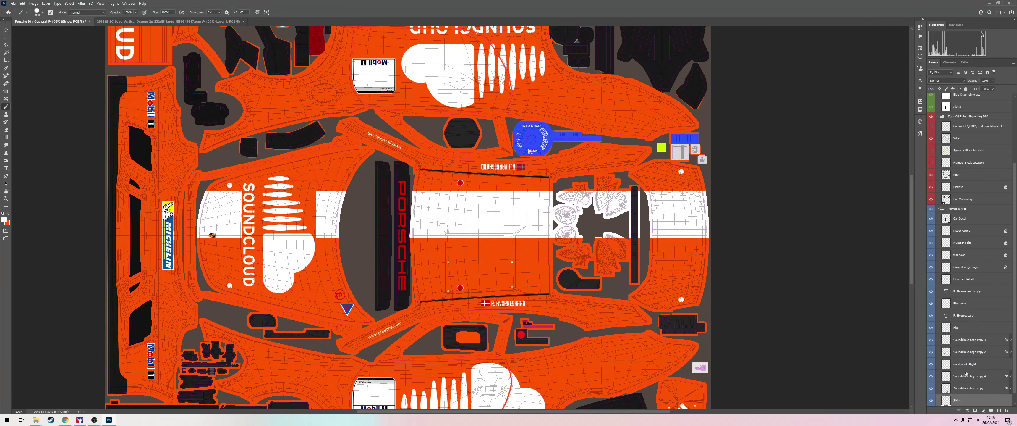
# Duplicate the Stripe layer and leave the copy untransformed
pyautogui.rightClick(972, 399)
pyautogui.click(972, 180)
pyautogui.press('v')
pyautogui.hotkey('ctrl', 't')
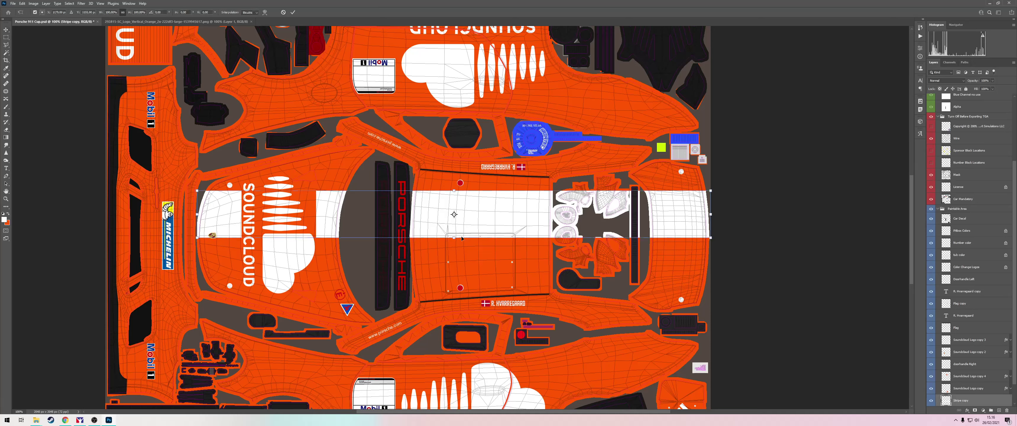
pyautogui.press('Return')
# Move the duplicated stripe straight down to widen the white band across the hood's centre line
pyautogui.hotkey('shift', 'Down')
pyautogui.hotkey('shift', 'Down')
pyautogui.hotkey('shift', 'Down')
pyautogui.hotkey('shift', 'Down')
pyautogui.hotkey('shift', 'Down')
pyautogui.hotkey('shift', 'Down')
pyautogui.hotkey('shift', 'Down')
pyautogui.hotkey('shift', 'Down')
pyautogui.hotkey('shift', 'Down')
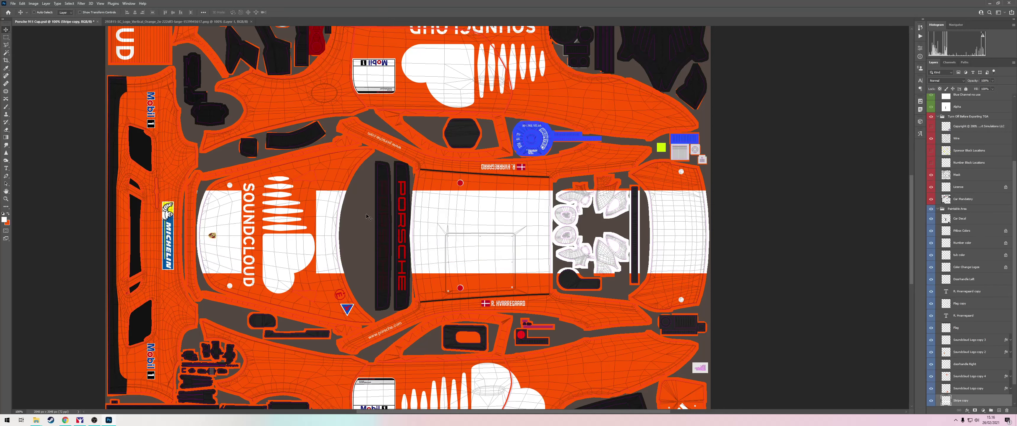
pyautogui.press('Down')
pyautogui.press('Down')
pyautogui.press('Down')
pyautogui.press('Down')
pyautogui.press('Down')
pyautogui.press('Down')
pyautogui.press('Down')
pyautogui.press('Down')
pyautogui.press('Down')
pyautogui.press('Down')
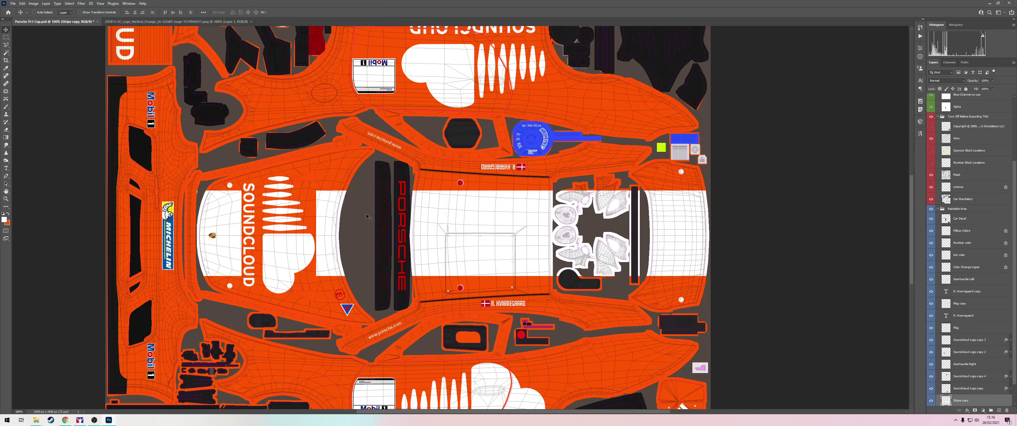
pyautogui.press('Down')
pyautogui.press('Down')
pyautogui.press('Down')
pyautogui.press('Down')
pyautogui.press('Down')
pyautogui.press('Down')
pyautogui.press('Down')
pyautogui.press('Down')
pyautogui.press('Down')
pyautogui.press('Down')
pyautogui.press('Down')
pyautogui.press('Down')
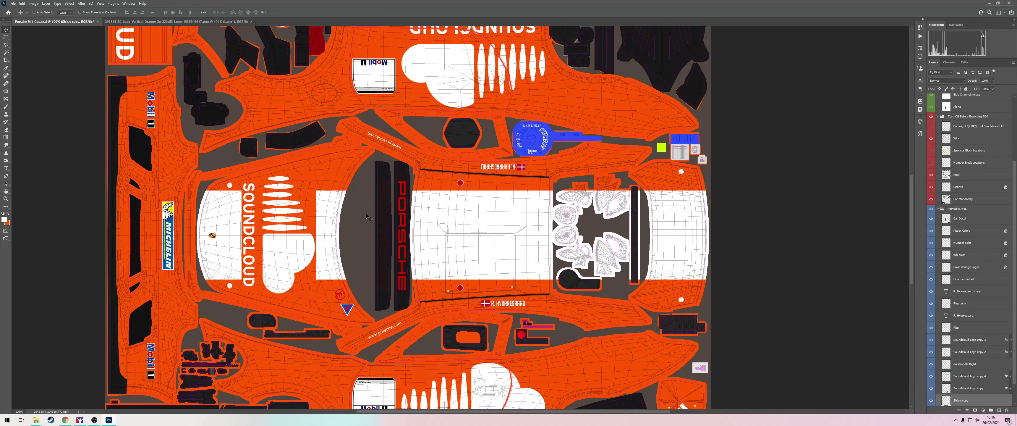
pyautogui.press('Down')
pyautogui.press('Down')
pyautogui.press('Down')
# Fine-tune the duplicated stripe's vertical position so the white band's edges sit evenly about the hood's centre line
pyautogui.press('z')
pyautogui.moveTo(209, 192); pyautogui.dragTo(334, 193)
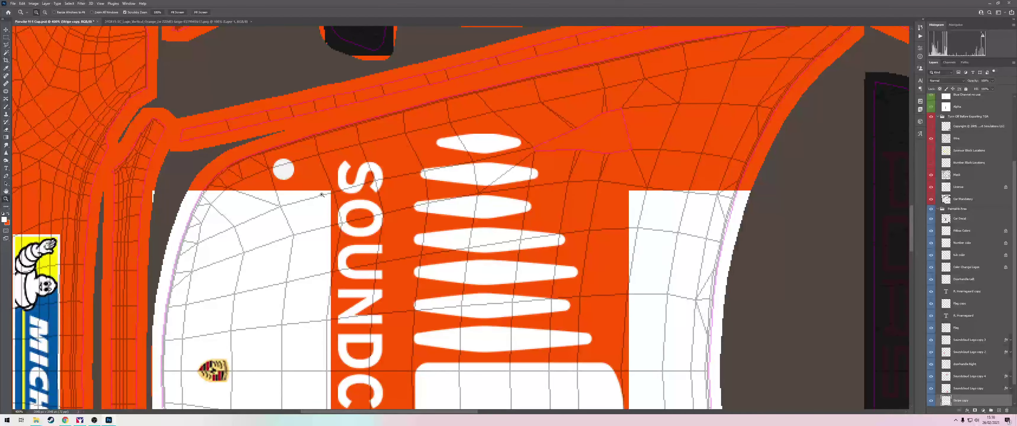
pyautogui.scroll(-7, 332, 192)
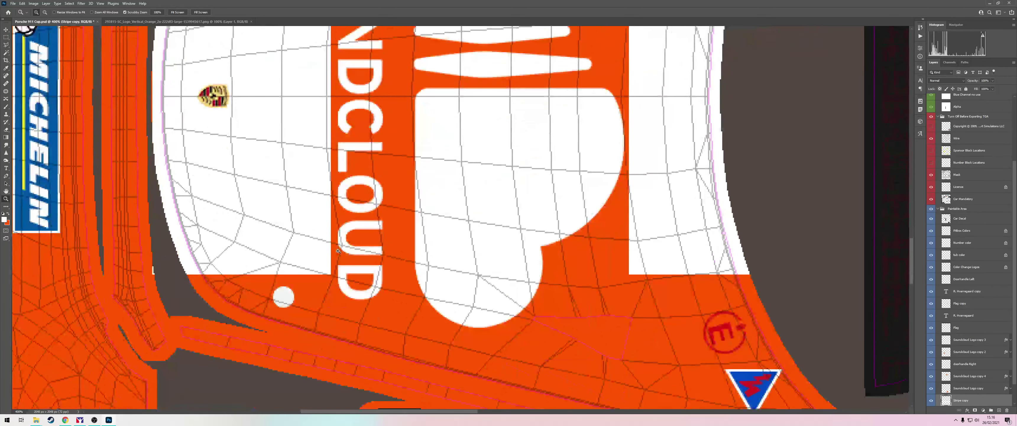
pyautogui.press('v')
pyautogui.press('Down')
pyautogui.press('Down')
pyautogui.press('Down')
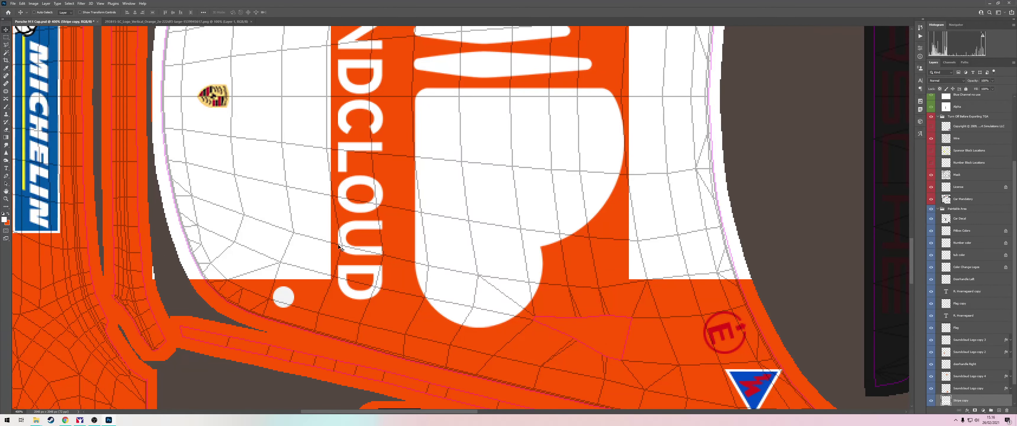
pyautogui.press('Up')
pyautogui.scroll(4, 336, 281)
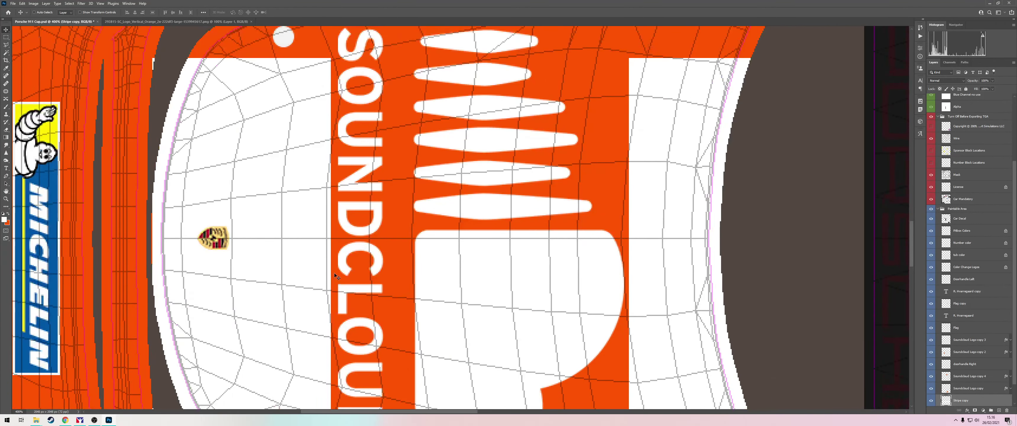
pyautogui.scroll(-1, 334, 275)
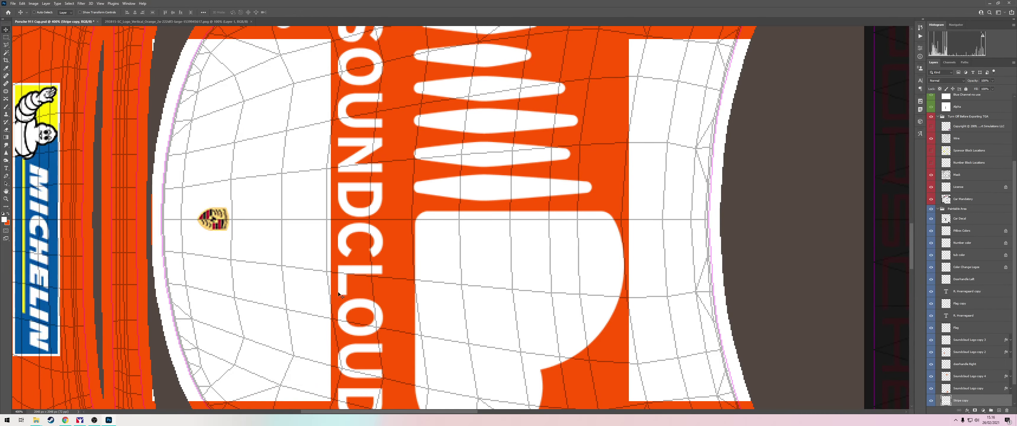
pyautogui.press('z')
pyautogui.keyDown('alt'); pyautogui.click(289, 191); pyautogui.keyUp('alt')
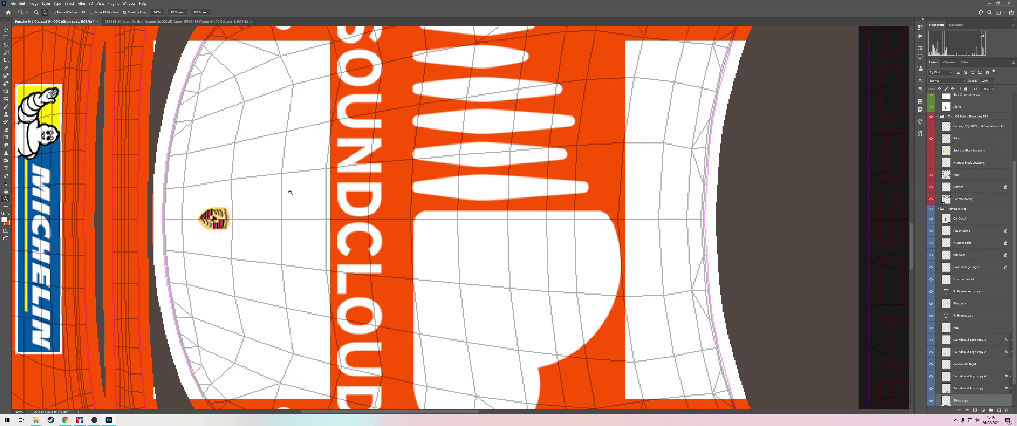
# Merge the duplicated stripe down into the Stripe layer
pyautogui.keyDown('alt'); pyautogui.click(290, 191); pyautogui.keyUp('alt')
pyautogui.keyDown('alt'); pyautogui.click(291, 191); pyautogui.keyUp('alt')
pyautogui.keyDown('alt'); pyautogui.click(290, 191); pyautogui.keyUp('alt')
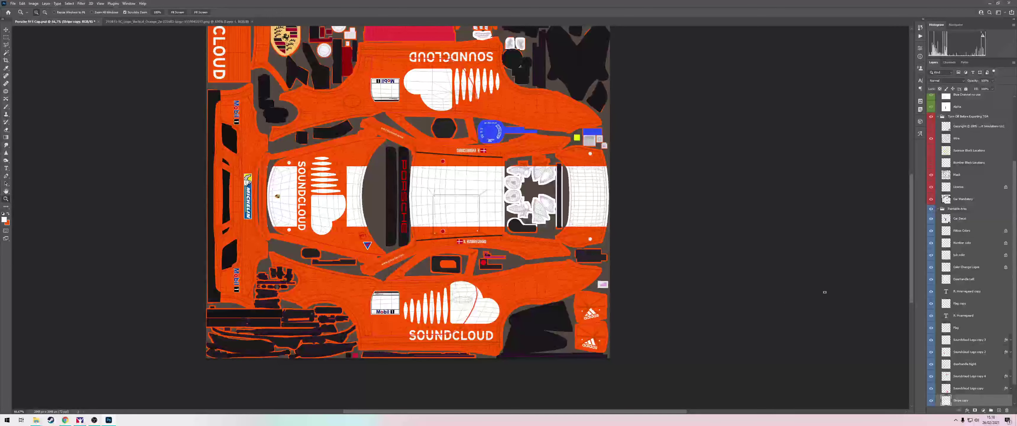
pyautogui.scroll(-2, 983, 337)
pyautogui.hotkey('ctrl', 'e')
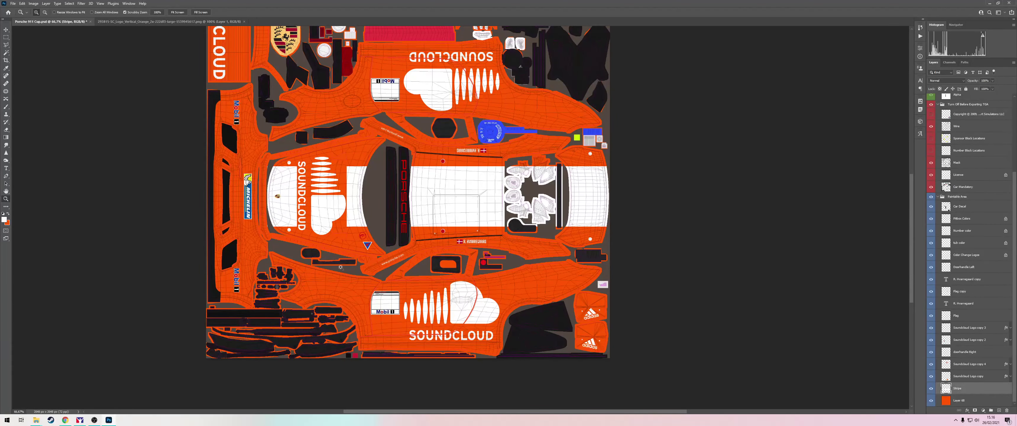
# Clear the white stripe from the small engine parts between the roof and the rear wing
pyautogui.click(627, 191)
pyautogui.click(626, 191)
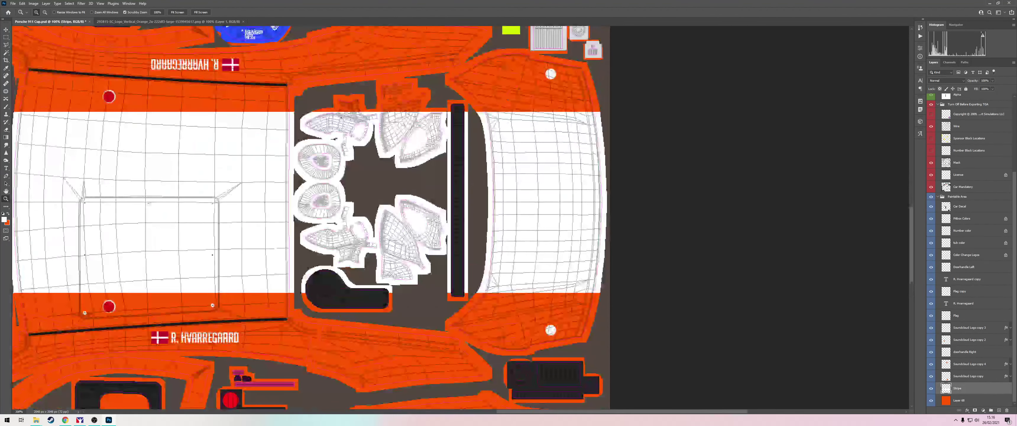
pyautogui.press('m')
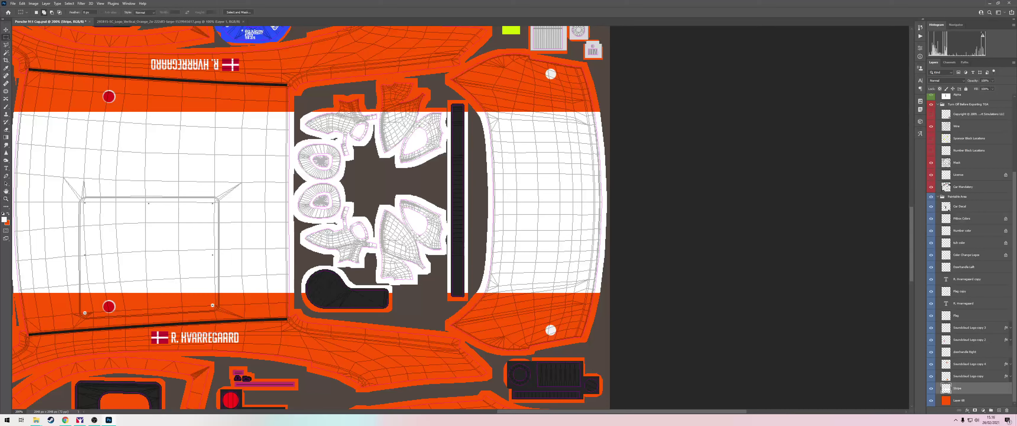
pyautogui.moveTo(447, 106); pyautogui.dragTo(296, 300)
pyautogui.hotkey('ctrl', 'BackSpace')
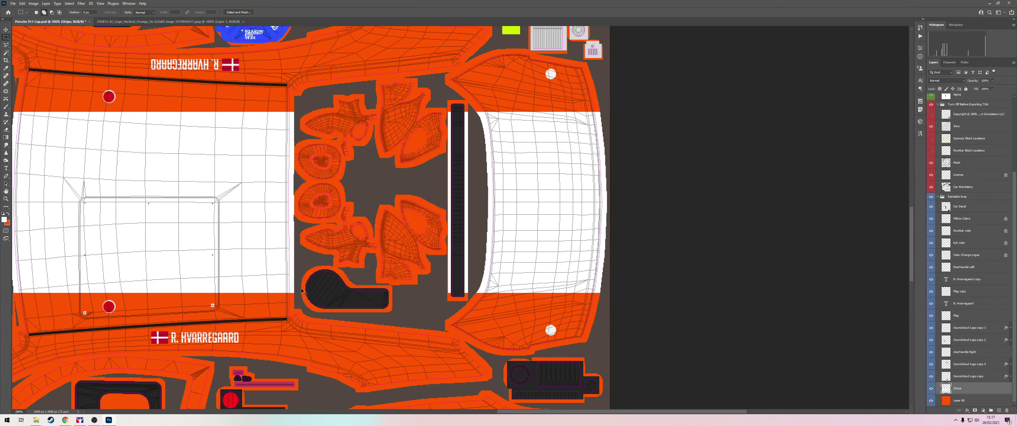
# Duplicate the side SoundCloud logo layer, name the copy Pattern and place it directly above the Stripe layer
pyautogui.press('z')
pyautogui.hotkey('ctrl', '-')
pyautogui.hotkey('ctrl', '-')
pyautogui.hotkey('ctrl', '-')
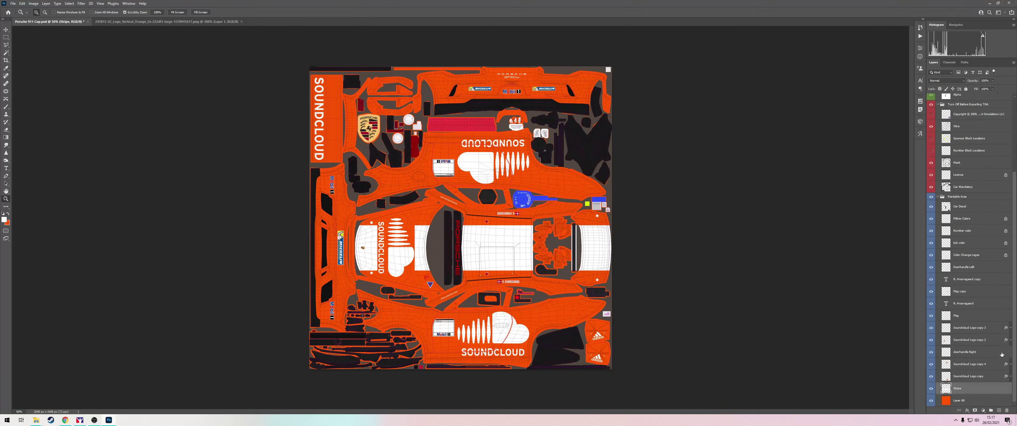
pyautogui.click(948, 379)
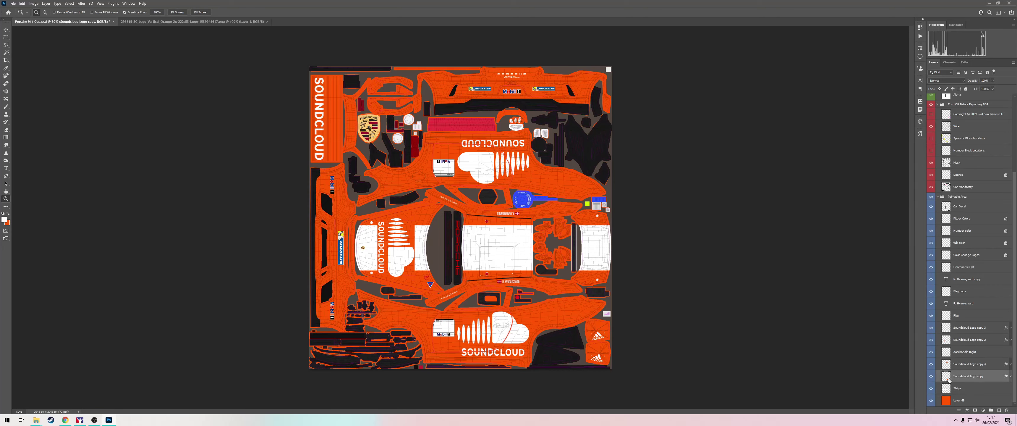
pyautogui.click(931, 376)
pyautogui.click(931, 376)
pyautogui.rightClick(965, 375)
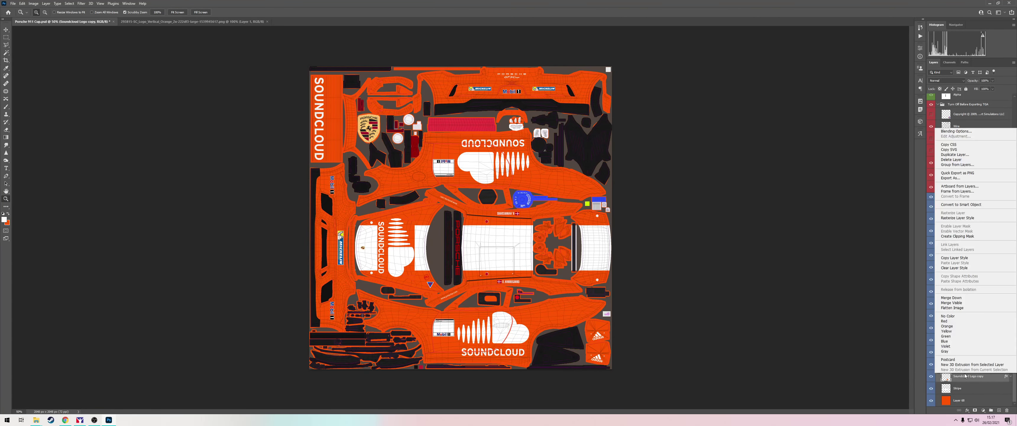
pyautogui.click(954, 154)
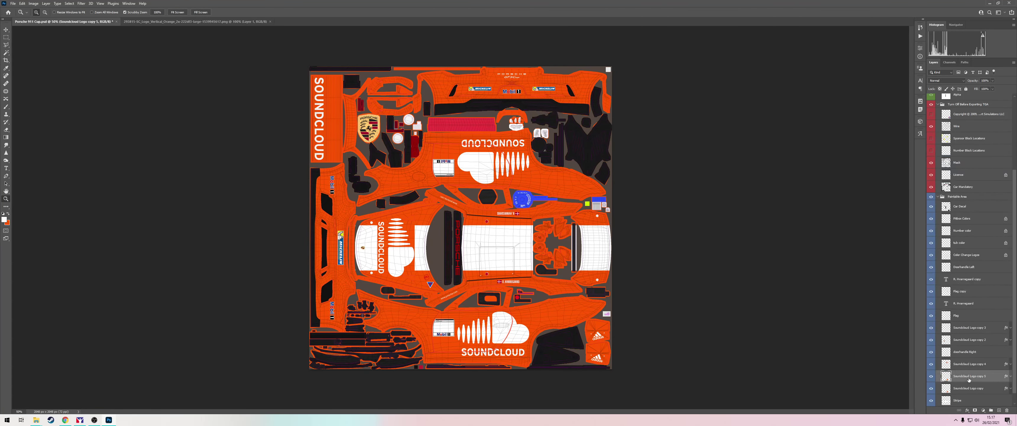
pyautogui.moveTo(969, 380); pyautogui.dragTo(958, 393)
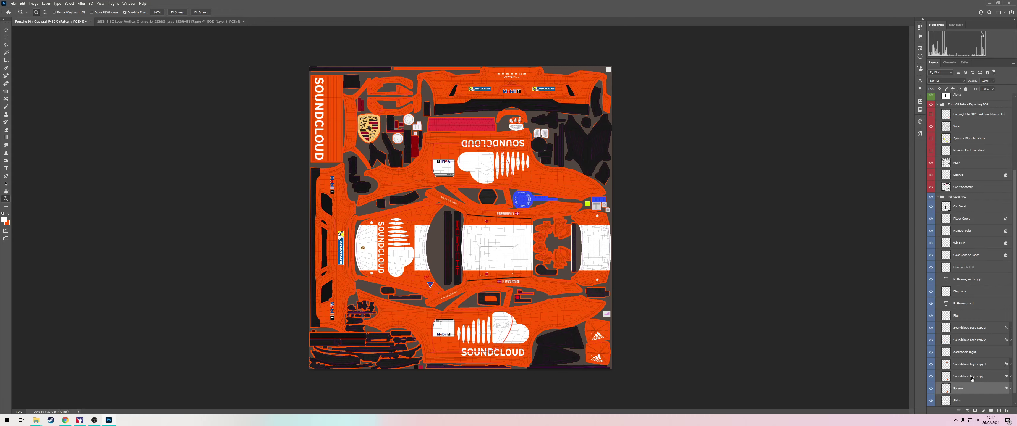
# Keep only the sound-wave bars of the logo on the Pattern layer by deleting everything outside them
pyautogui.click(610, 364)
pyautogui.click(342, 195)
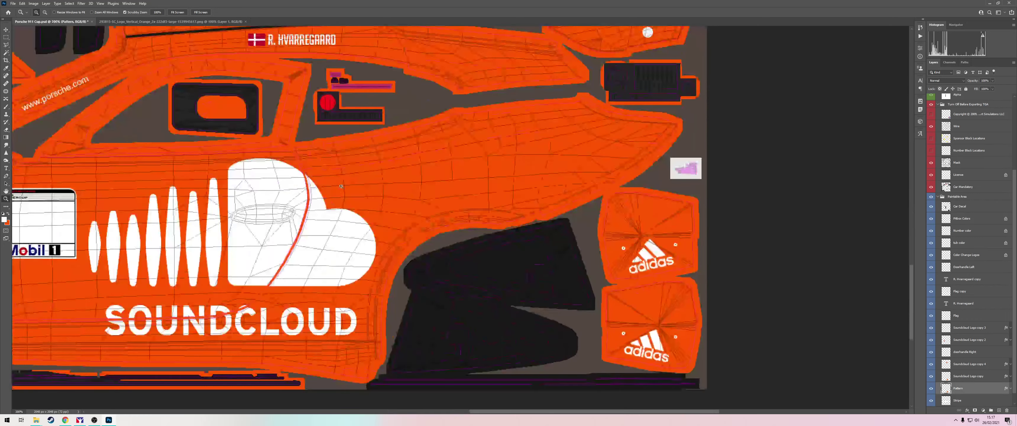
pyautogui.press('m')
pyautogui.moveTo(226, 162); pyautogui.dragTo(84, 296)
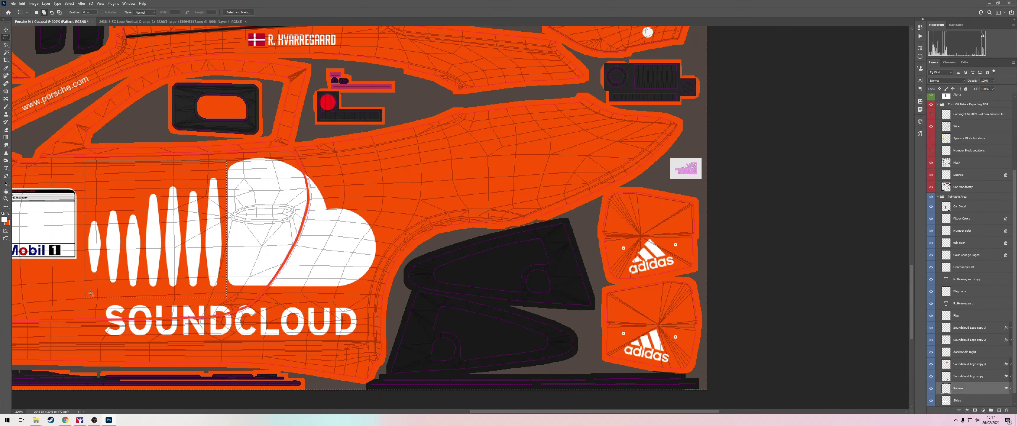
pyautogui.hotkey('ctrl', 'd')
# Move the isolated wave bars forward onto the front fender, ahead of the white door number panel
pyautogui.press('z')
pyautogui.keyDown('alt'); pyautogui.click(718, 335); pyautogui.keyUp('alt')
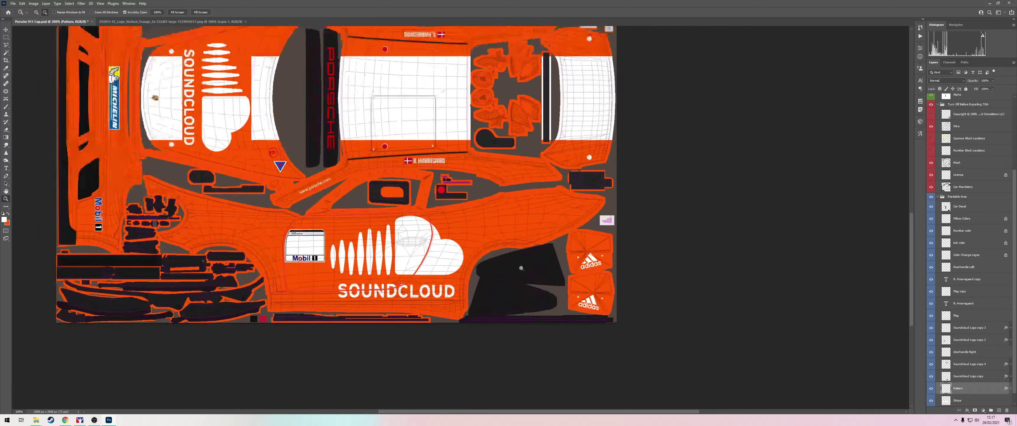
pyautogui.keyDown('alt'); pyautogui.click(719, 335); pyautogui.keyUp('alt')
pyautogui.press('v')
pyautogui.moveTo(421, 253); pyautogui.dragTo(306, 253)
pyautogui.press('z')
pyautogui.click(330, 242)
pyautogui.click(344, 244)
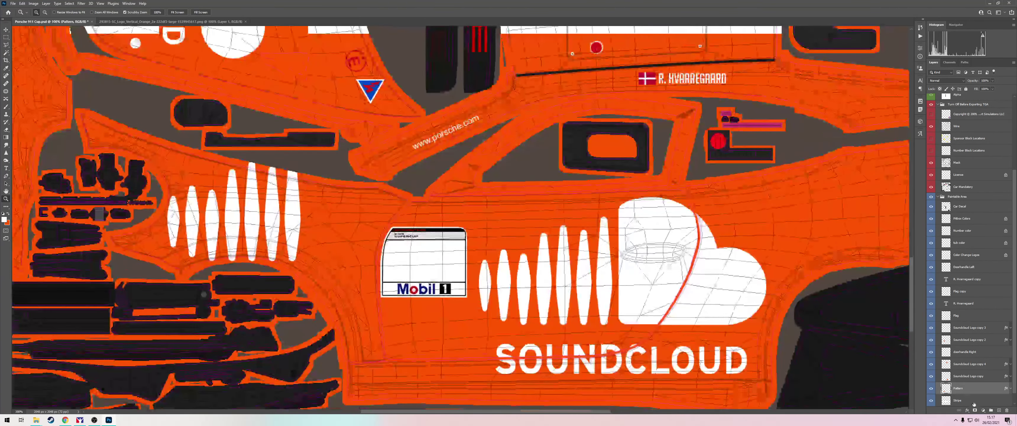
# Duplicate the Pattern layer and flip the copy horizontally, shifting it towards the door
pyautogui.hotkey('ctrl', 'j')
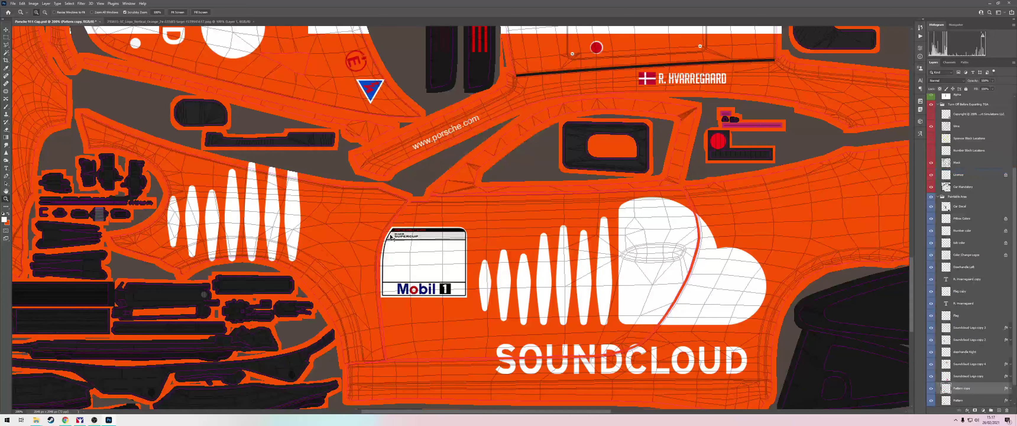
pyautogui.hotkey('ctrl', 't')
pyautogui.rightClick(253, 225)
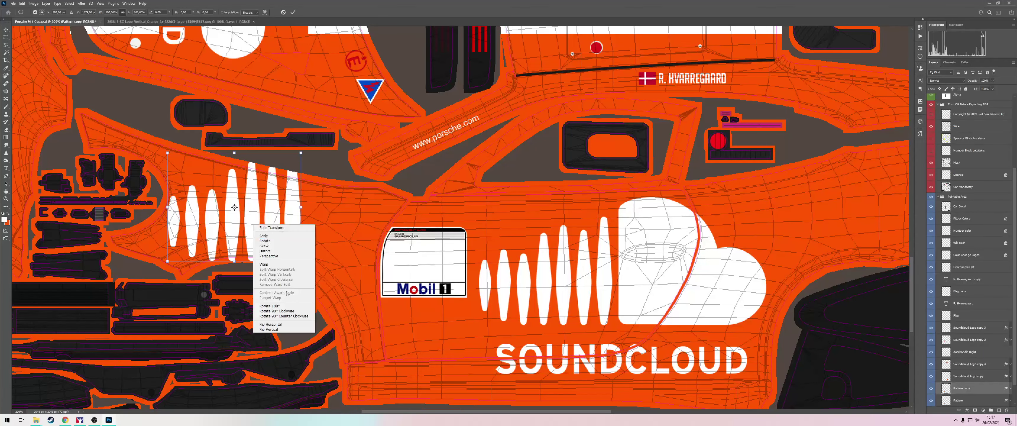
pyautogui.click(283, 324)
pyautogui.hotkey('shift', 'Right')
pyautogui.hotkey('shift', 'Right')
pyautogui.hotkey('shift', 'Right')
pyautogui.hotkey('shift', 'Right')
pyautogui.hotkey('shift', 'Right')
pyautogui.press('Return')
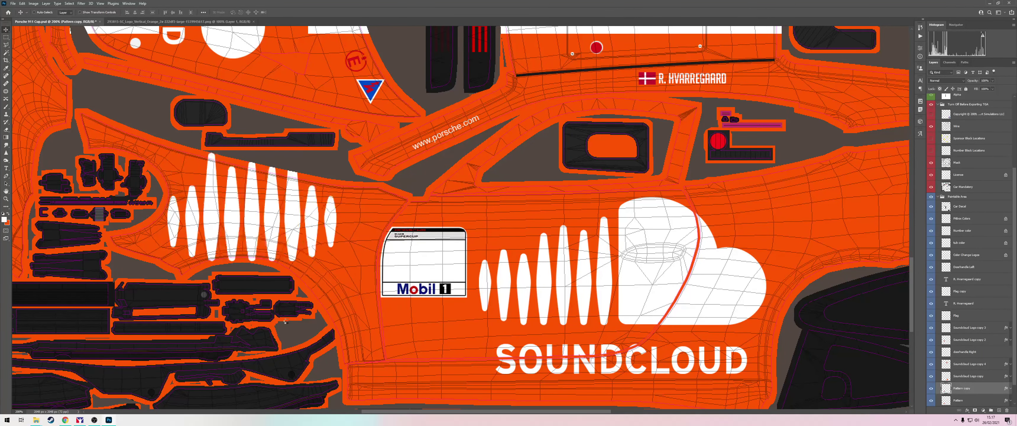
# Shift the flipped bars horizontally towards the door so they extend the original bars in one evenly spaced row
pyautogui.hotkey('shift', 'Right')
pyautogui.hotkey('shift', 'Right')
pyautogui.hotkey('shift', 'Right')
pyautogui.hotkey('shift', 'Right')
pyautogui.hotkey('shift', 'Right')
pyautogui.hotkey('shift', 'Right')
pyautogui.hotkey('shift', 'Right')
pyautogui.hotkey('shift', 'Right')
pyautogui.hotkey('shift', 'Right')
pyautogui.hotkey('shift', 'Right')
pyautogui.hotkey('shift', 'Right')
pyautogui.hotkey('shift', 'Right')
pyautogui.hotkey('shift', 'Right')
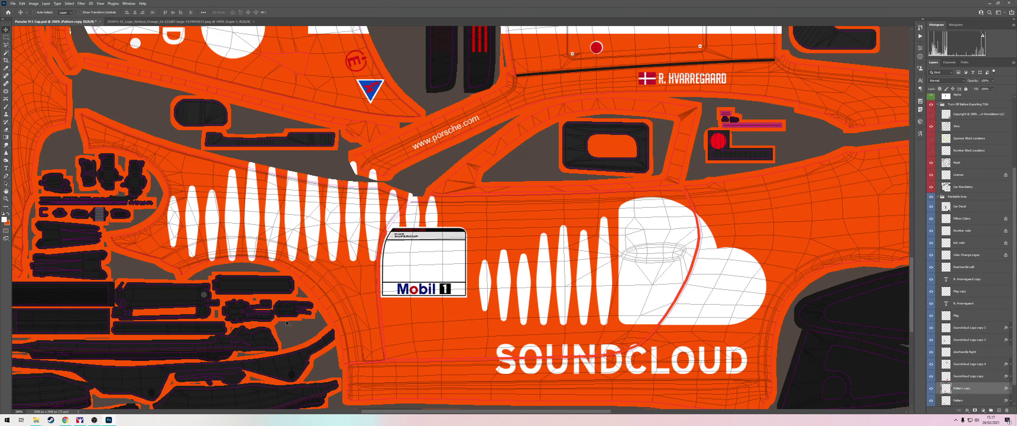
pyautogui.hotkey('shift', 'Right')
pyautogui.hotkey('shift', 'Right')
# Merge the flipped bars into the Pattern layer and move the row down to the sill below the door number panel
pyautogui.hotkey('alt', '[')
pyautogui.press('ctrl')
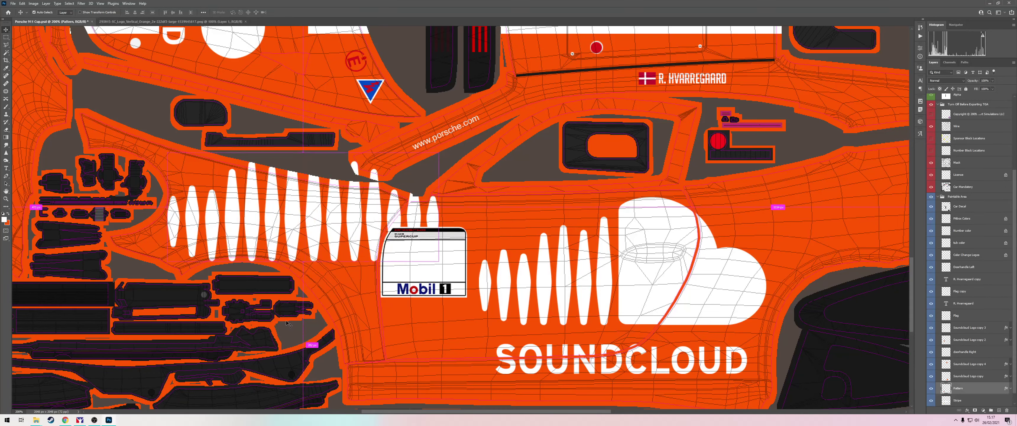
pyautogui.moveTo(431, 268); pyautogui.dragTo(461, 256)
pyautogui.scroll(-3, 461, 256)
pyautogui.moveTo(453, 181); pyautogui.dragTo(468, 266)
# Duplicate the Pattern layer and move the copy up onto the end of the bumper carrying the PORSCHE GT3 Cup lettering
pyautogui.rightClick(982, 387)
pyautogui.click(959, 169)
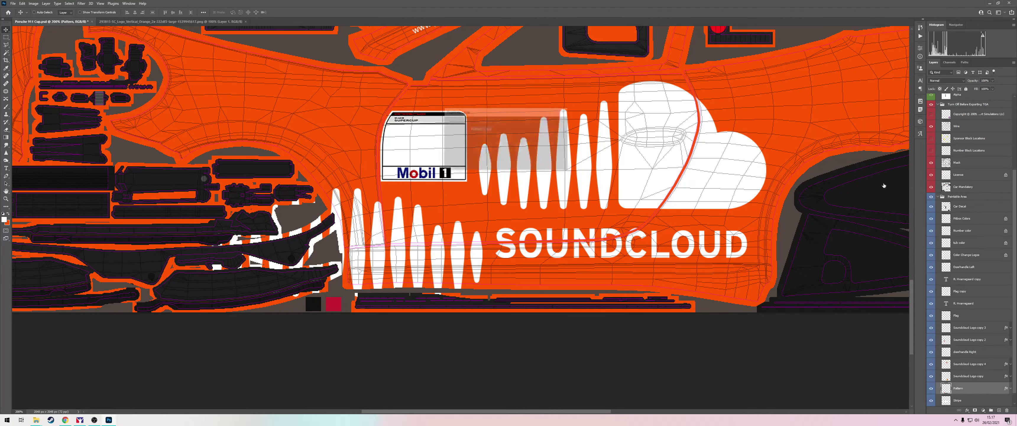
pyautogui.press('Return')
pyautogui.press('z')
pyautogui.keyDown('alt'); pyautogui.click(348, 287); pyautogui.keyUp('alt')
pyautogui.keyDown('alt'); pyautogui.click(348, 287); pyautogui.keyUp('alt')
pyautogui.press('v')
pyautogui.moveTo(348, 287); pyautogui.dragTo(453, 202)
pyautogui.scroll(3, 473, 287)
pyautogui.scroll(2, 473, 287)
pyautogui.moveTo(467, 394); pyautogui.dragTo(400, 152)
# Outline the copied bars that spill beyond the bumper's edge with the Polygonal Lasso and delete them
pyautogui.press('z')
pyautogui.click(341, 137)
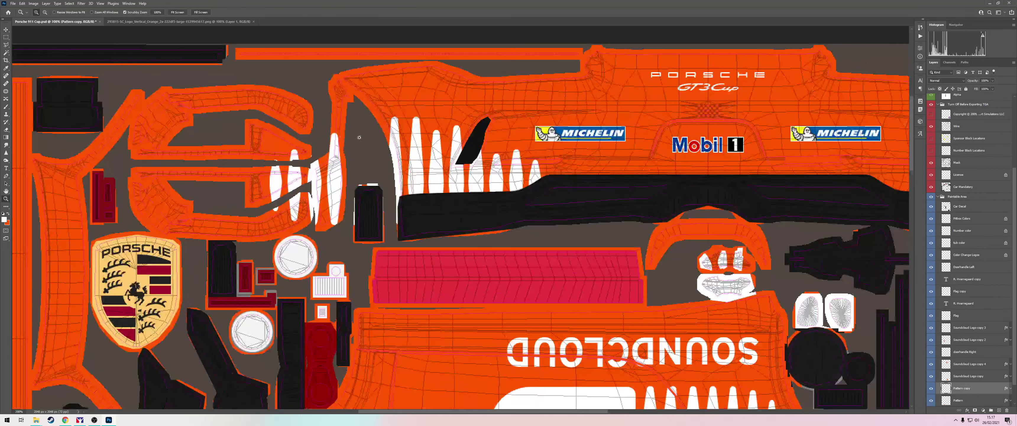
pyautogui.press('l')
pyautogui.click(360, 107)
pyautogui.click(392, 203)
pyautogui.click(396, 255)
pyautogui.click(308, 261)
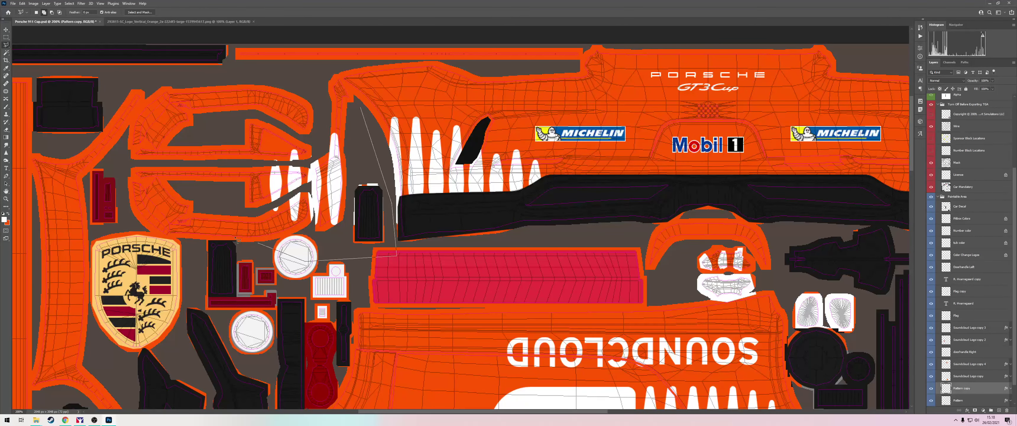
pyautogui.doubleClick(285, 84)
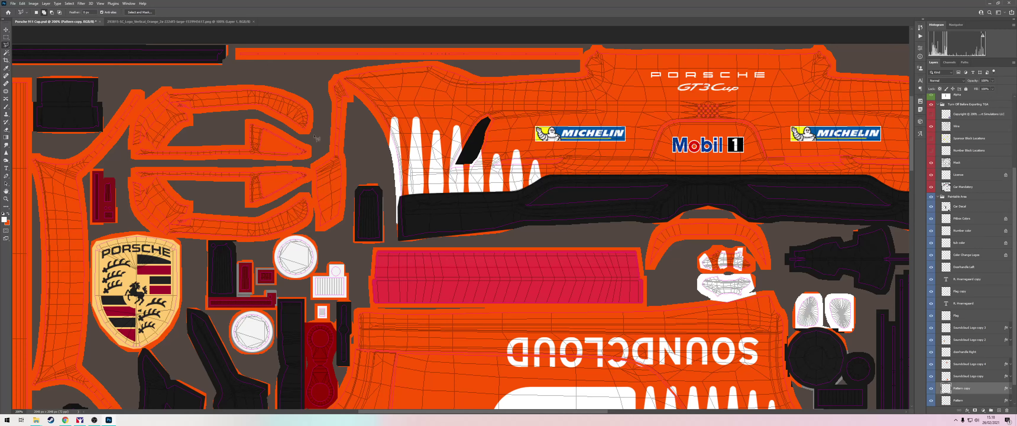
# On the Pattern layer, outline the bars spilling over the dark parts beside the front wheel arch and delete them
pyautogui.press('z')
pyautogui.keyDown('alt'); pyautogui.click(320, 144); pyautogui.keyUp('alt')
pyautogui.keyDown('alt'); pyautogui.click(320, 145); pyautogui.keyUp('alt')
pyautogui.click(513, 198)
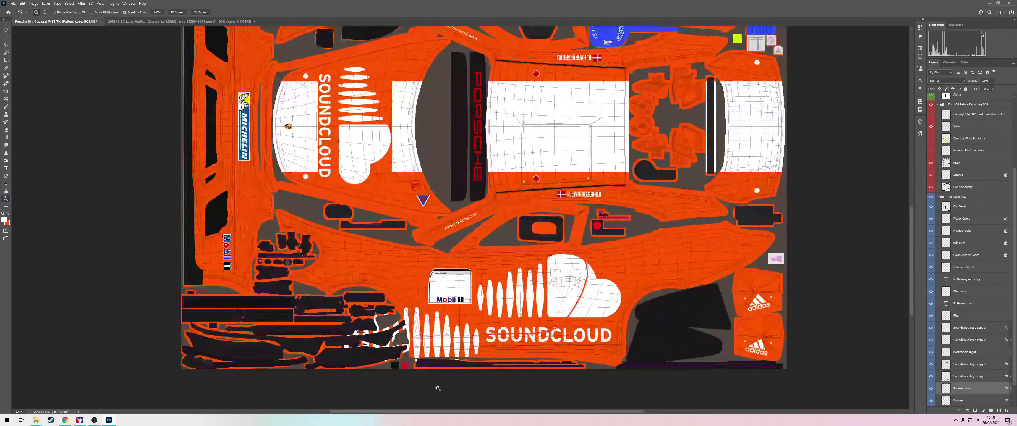
pyautogui.click(956, 400)
pyautogui.press('l')
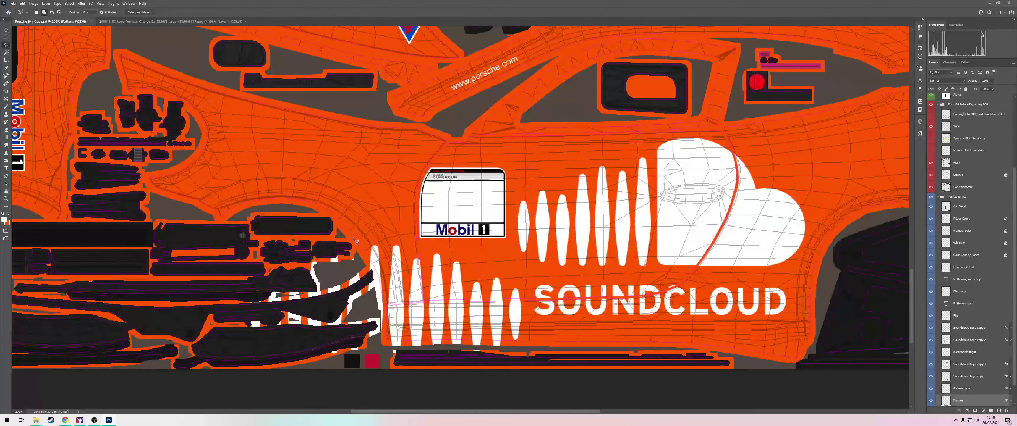
pyautogui.moveTo(382, 282)
pyautogui.mouseDown()
pyautogui.moveTo(376, 383)
pyautogui.moveTo(149, 340)
pyautogui.moveTo(155, 248)
pyautogui.moveTo(309, 196)
pyautogui.mouseUp()
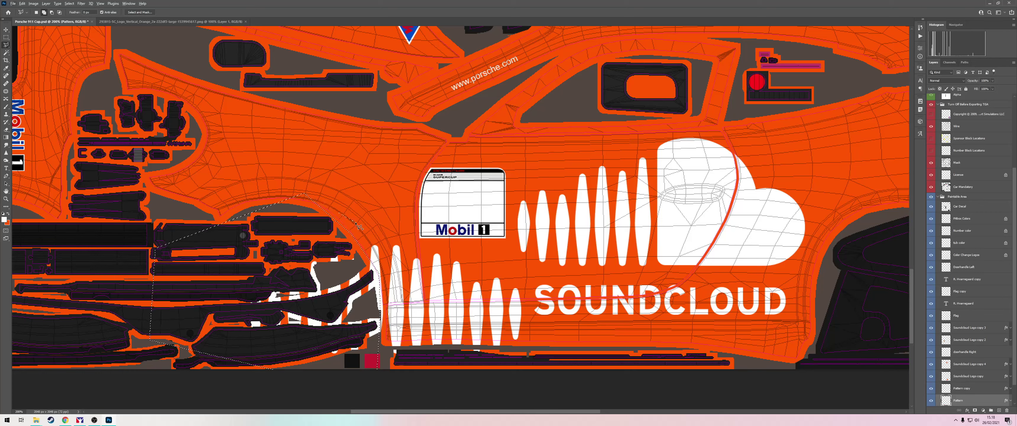
pyautogui.press('alt')
pyautogui.press('shift')
pyautogui.press('Delete')
# Select the lower part of the bars below the sill's seam line and nudge it down slightly
pyautogui.press('z')
pyautogui.keyDown('alt'); pyautogui.click(442, 203); pyautogui.keyUp('alt')
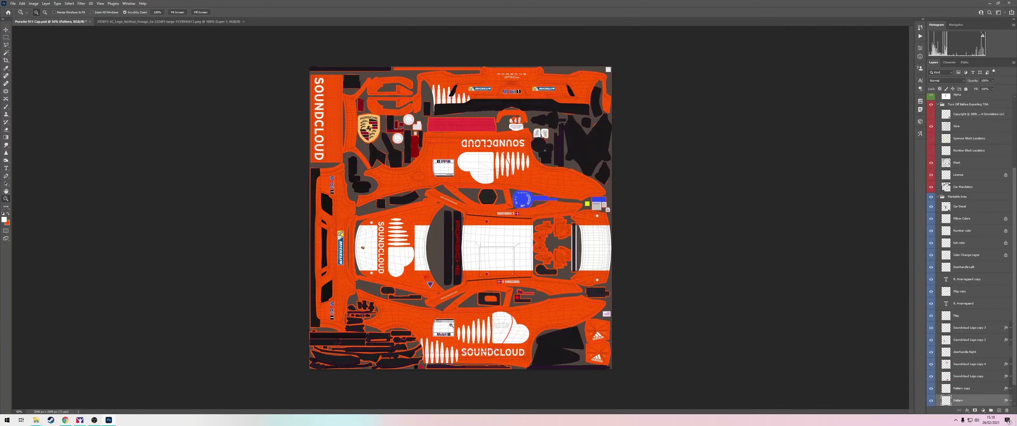
pyautogui.moveTo(447, 349); pyautogui.dragTo(433, 269)
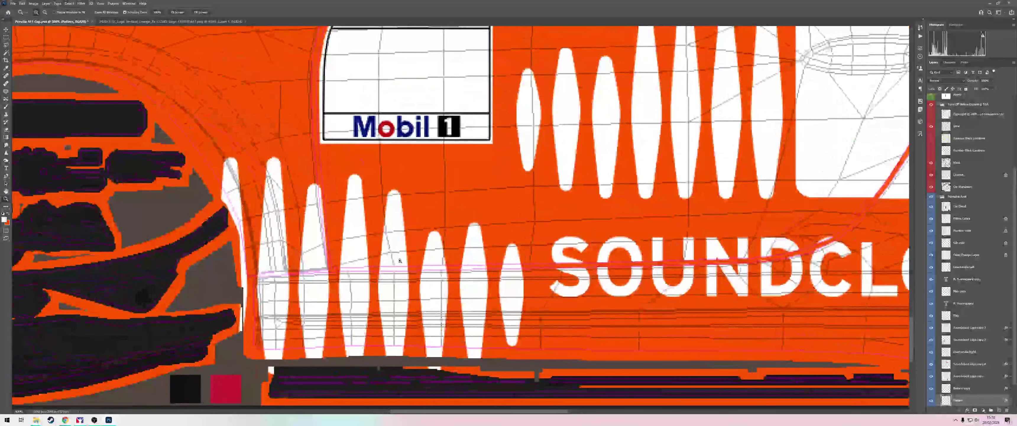
pyautogui.press('l')
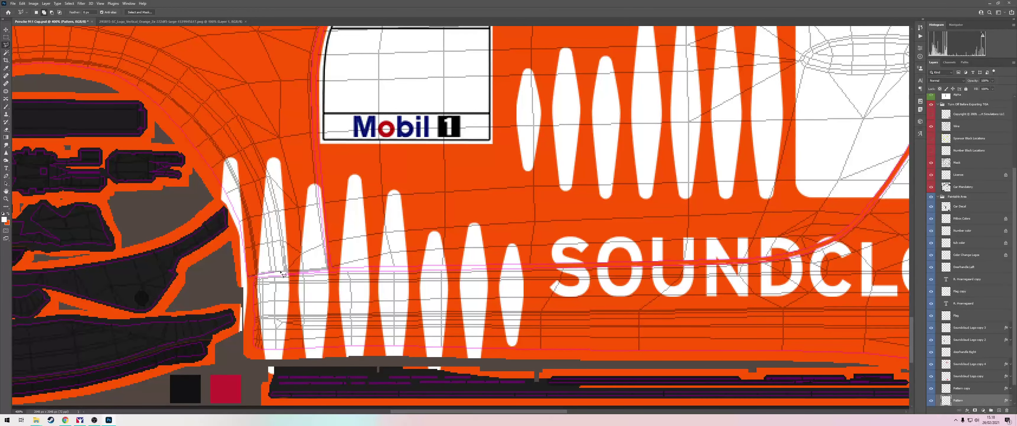
pyautogui.moveTo(309, 271); pyautogui.dragTo(527, 265)
pyautogui.moveTo(542, 362)
pyautogui.mouseDown()
pyautogui.moveTo(517, 393)
pyautogui.moveTo(210, 392)
pyautogui.mouseUp()
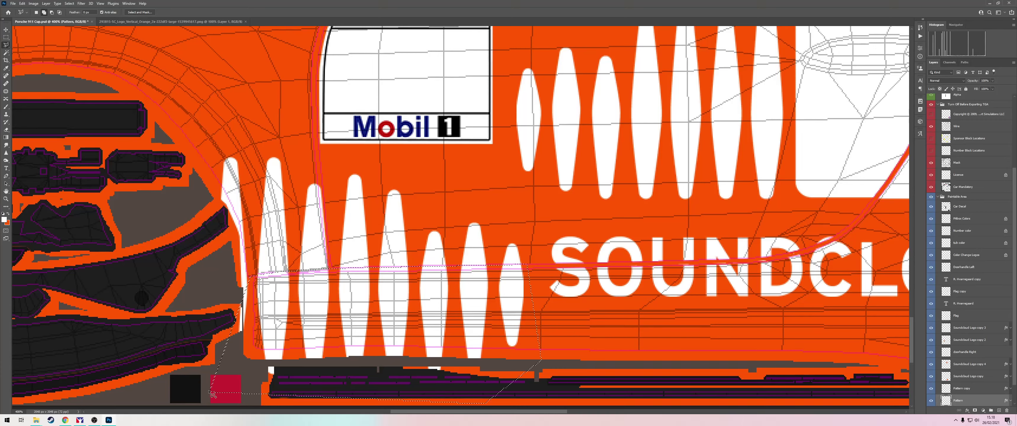
pyautogui.press('v')
pyautogui.press('Down')
pyautogui.press('Down')
pyautogui.press('Down')
pyautogui.press('Down')
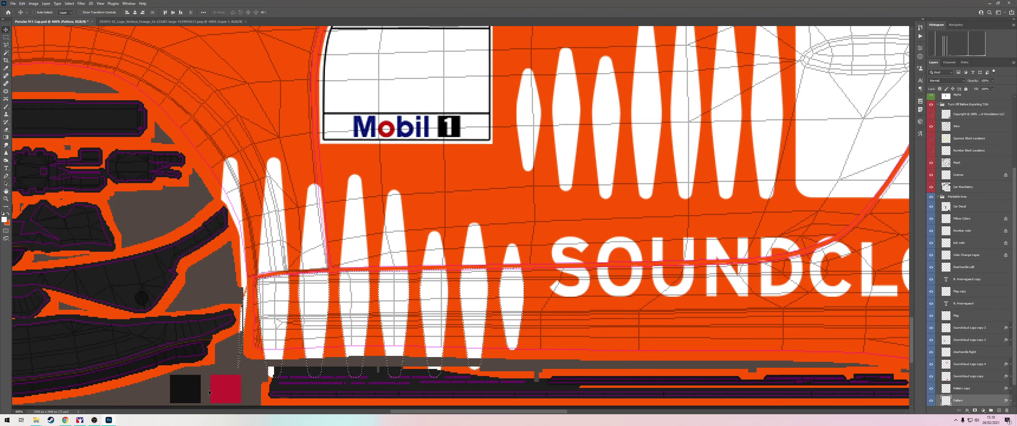
# Duplicate the Pattern layer holding the lower side's sill bars and flip the copy vertically
pyautogui.press('z')
pyautogui.scroll(-10, 420, 360)
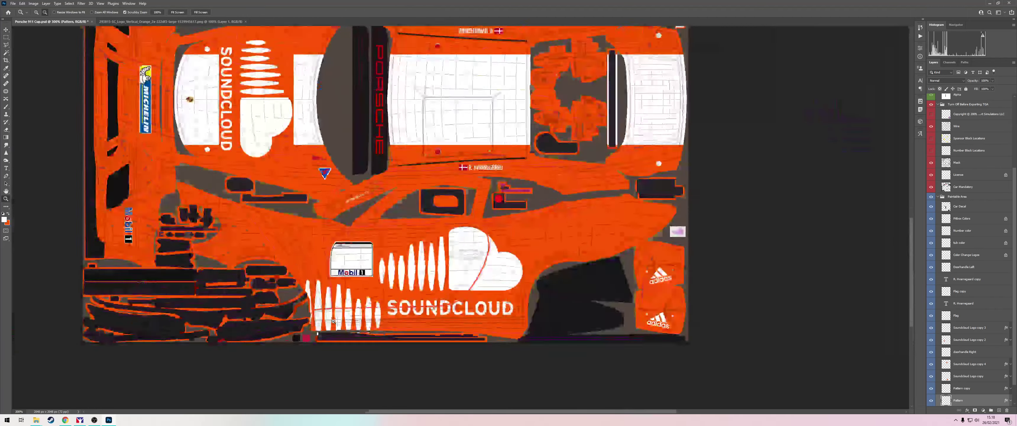
pyautogui.rightClick(970, 400)
pyautogui.click(955, 181)
pyautogui.press('Return')
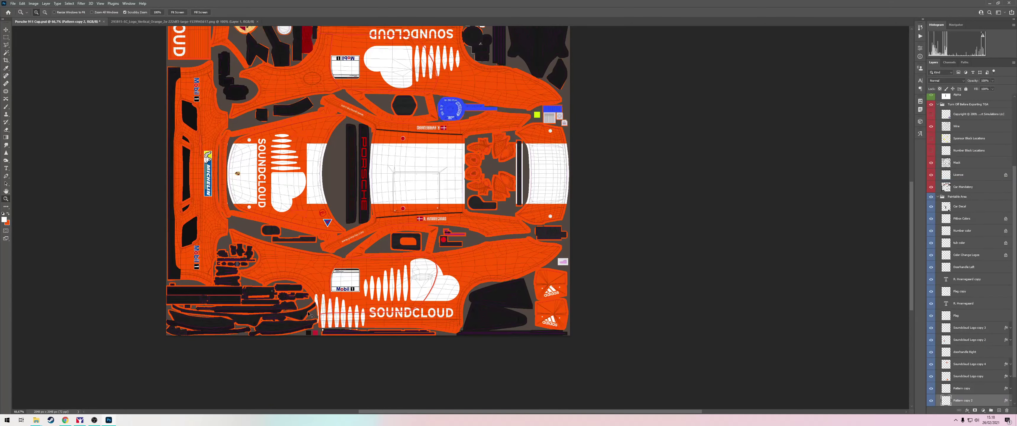
pyautogui.rightClick(351, 312)
pyautogui.press('Escape')
# Move the flipped bar copy up onto the opposite car side, beside the upside-down SOUNDCLOUD lettering, and align it with the sill seam
pyautogui.scroll(2, 382, 308)
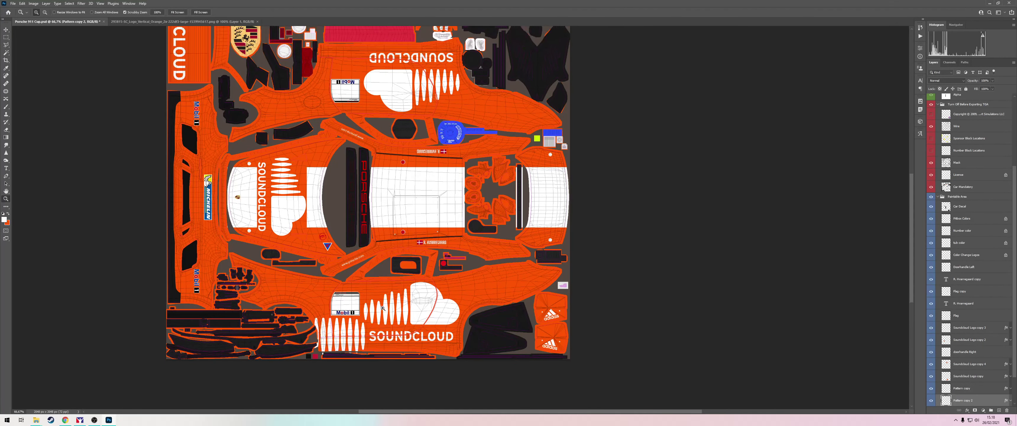
pyautogui.scroll(4, 382, 308)
pyautogui.press('v')
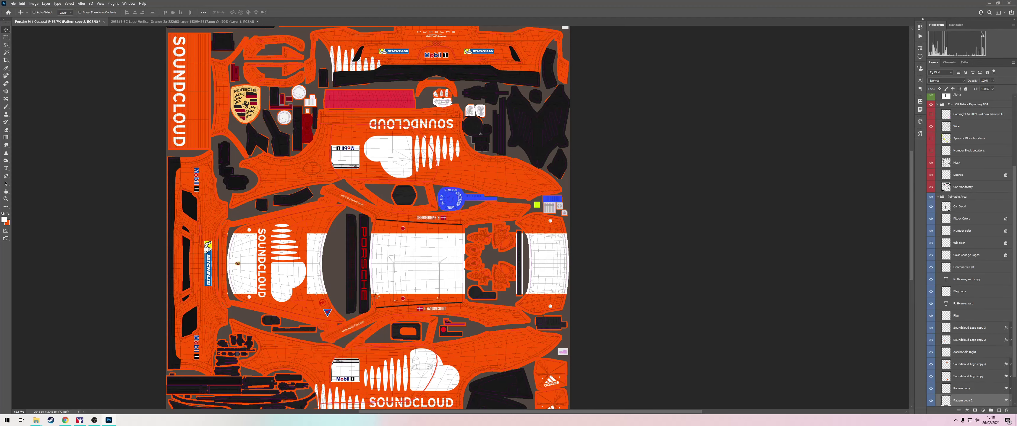
pyautogui.hotkey('shift', 'Up')
pyautogui.hotkey('shift', 'Up')
pyautogui.hotkey('shift', 'Up')
pyautogui.hotkey('shift', 'Up')
pyautogui.hotkey('shift', 'Up')
pyautogui.hotkey('shift', 'Up')
pyautogui.hotkey('shift', 'Up')
pyautogui.hotkey('shift', 'Up')
pyautogui.hotkey('shift', 'Up')
pyautogui.hotkey('shift', 'Up')
pyautogui.hotkey('shift', 'Up')
pyautogui.hotkey('shift', 'Up')
pyautogui.hotkey('shift', 'Up')
pyautogui.hotkey('shift', 'Up')
pyautogui.hotkey('shift', 'Up')
pyautogui.hotkey('shift', 'Up')
pyautogui.hotkey('shift', 'Up')
pyautogui.hotkey('shift', 'Up')
pyautogui.hotkey('shift', 'Up')
pyautogui.hotkey('shift', 'Up')
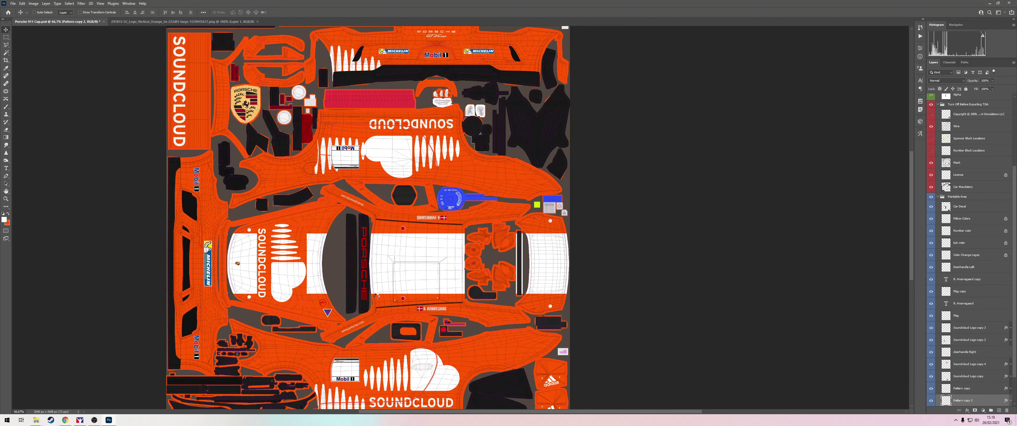
pyautogui.press('z')
pyautogui.moveTo(350, 121); pyautogui.dragTo(346, 120)
pyautogui.press('v')
pyautogui.hotkey('shift', 'Up')
pyautogui.hotkey('shift', 'Up')
pyautogui.hotkey('shift', 'Up')
pyautogui.hotkey('shift', 'Up')
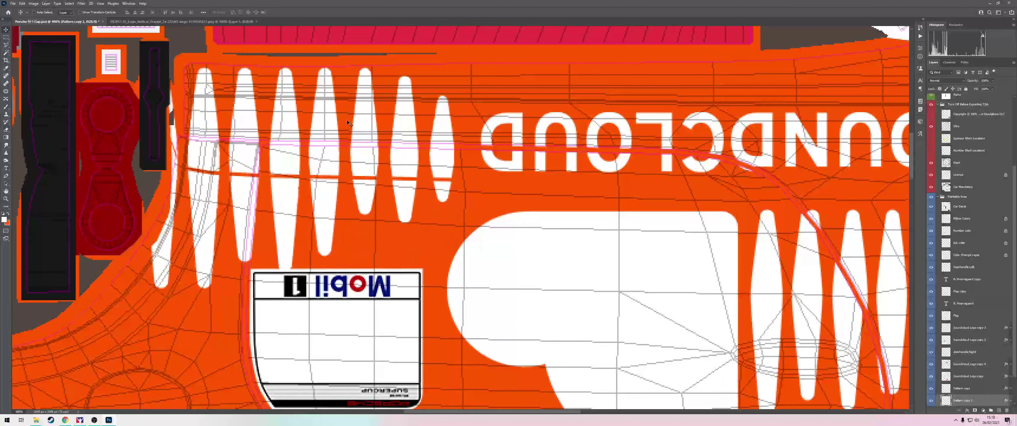
pyautogui.press('Down')
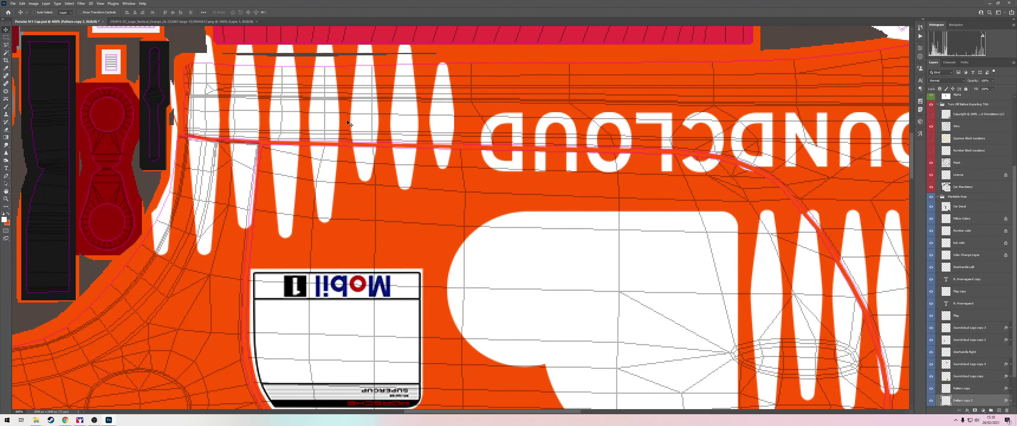
# Duplicate the Pattern copy layer holding the bumper bars and flip the duplicate horizontally
pyautogui.press('z')
pyautogui.moveTo(348, 121); pyautogui.dragTo(348, 228)
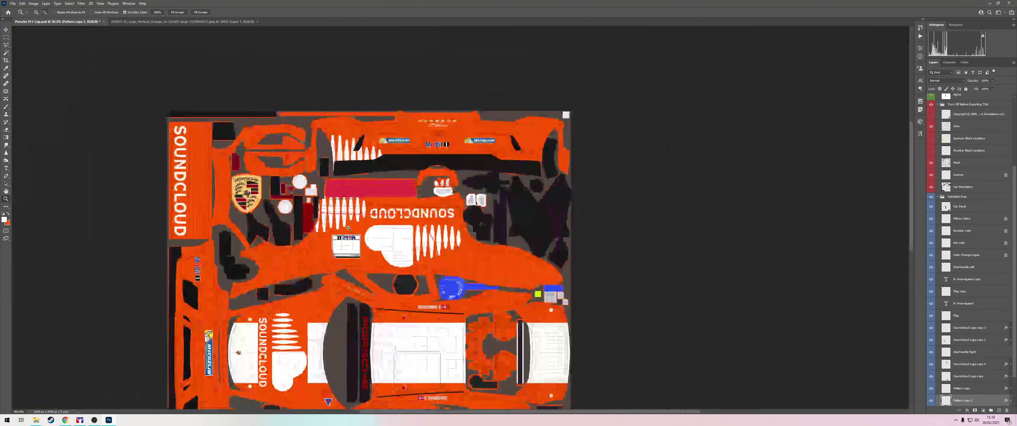
pyautogui.press('v')
pyautogui.keyDown('ctrl'); pyautogui.click(365, 158); pyautogui.keyUp('ctrl')
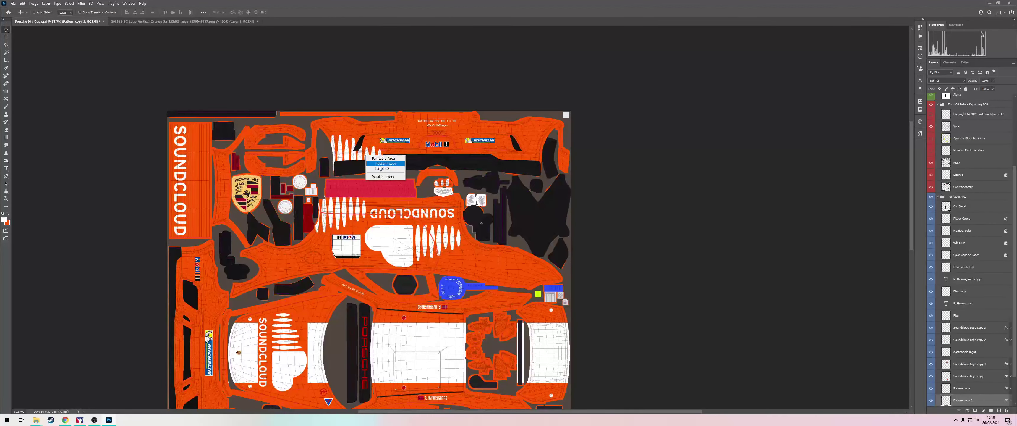
pyautogui.rightClick(967, 389)
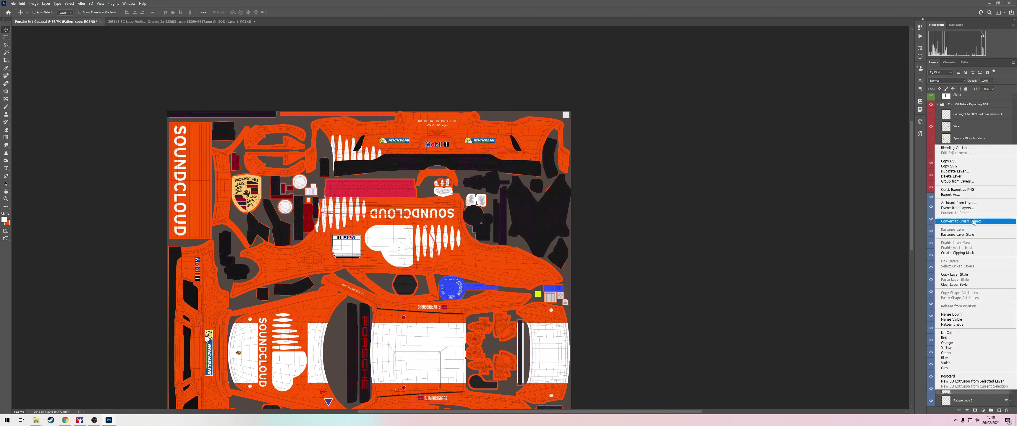
pyautogui.click(971, 173)
pyautogui.click(408, 114)
pyautogui.hotkey('ctrl', 't')
pyautogui.rightClick(368, 159)
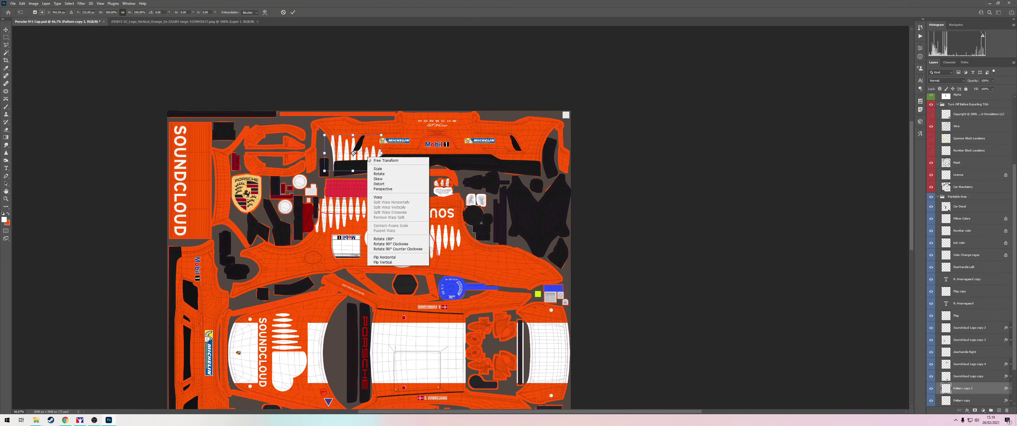
pyautogui.click(399, 257)
pyautogui.press('Return')
# Move the flipped bumper bars across to the bumper's opposite end so they mirror the original bars
pyautogui.press('z')
pyautogui.click(498, 133)
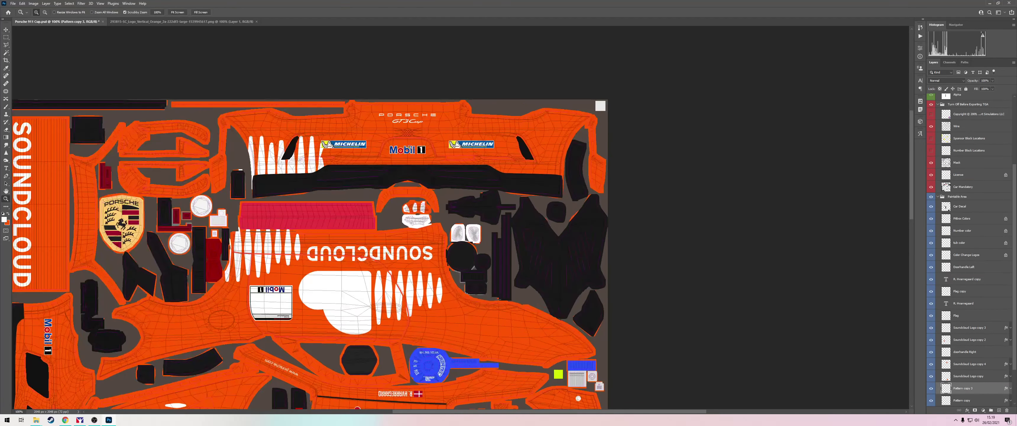
pyautogui.click(406, 150)
pyautogui.press('v')
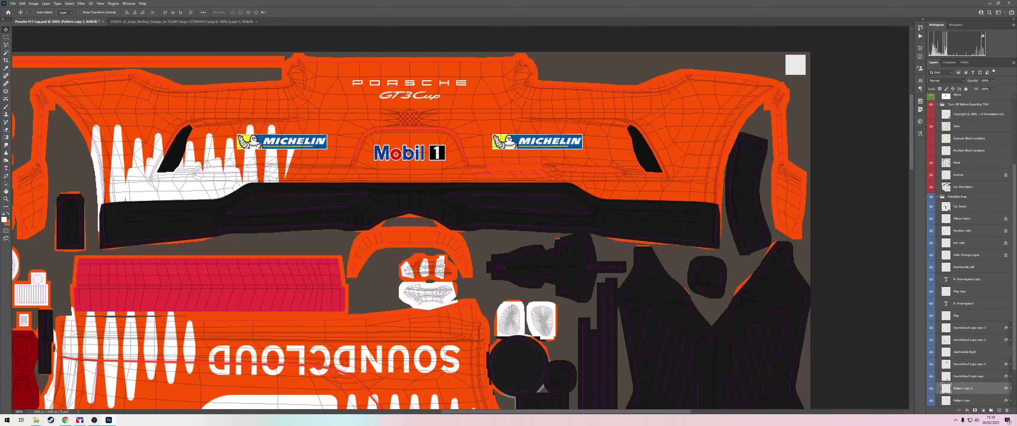
pyautogui.hotkey('shift', 'Right')
pyautogui.hotkey('shift', 'Right')
pyautogui.hotkey('shift', 'Right')
pyautogui.hotkey('shift', 'Right')
pyautogui.hotkey('shift', 'Right')
pyautogui.hotkey('shift', 'Right')
pyautogui.hotkey('shift', 'Right')
pyautogui.hotkey('shift', 'Right')
pyautogui.hotkey('shift', 'Right')
pyautogui.hotkey('shift', 'Right')
pyautogui.hotkey('shift', 'Right')
pyautogui.hotkey('shift', 'Right')
pyautogui.hotkey('shift', 'Right')
pyautogui.hotkey('shift', 'Right')
pyautogui.hotkey('shift', 'Right')
pyautogui.hotkey('shift', 'Right')
pyautogui.hotkey('shift', 'Right')
pyautogui.hotkey('shift', 'Right')
pyautogui.hotkey('shift', 'Right')
pyautogui.hotkey('shift', 'Right')
pyautogui.hotkey('shift', 'Right')
pyautogui.hotkey('shift', 'Right')
pyautogui.hotkey('shift', 'Right')
pyautogui.hotkey('shift', 'Right')
pyautogui.hotkey('shift', 'Right')
pyautogui.hotkey('shift', 'Right')
pyautogui.hotkey('shift', 'Right')
pyautogui.hotkey('shift', 'Right')
pyautogui.hotkey('shift', 'Right')
pyautogui.hotkey('shift', 'Right')
pyautogui.hotkey('shift', 'Right')
pyautogui.hotkey('shift', 'Right')
pyautogui.hotkey('shift', 'Right')
pyautogui.hotkey('shift', 'Right')
pyautogui.hotkey('shift', 'Right')
pyautogui.hotkey('shift', 'Right')
pyautogui.hotkey('shift', 'Right')
pyautogui.hotkey('shift', 'Right')
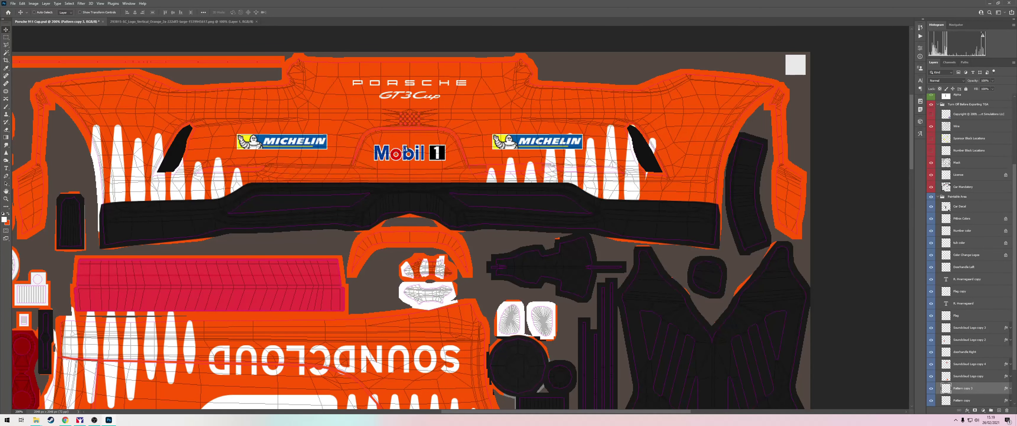
pyautogui.hotkey('shift', 'Right')
pyautogui.hotkey('shift', 'Right')
pyautogui.hotkey('shift', 'Right')
pyautogui.hotkey('shift', 'Right')
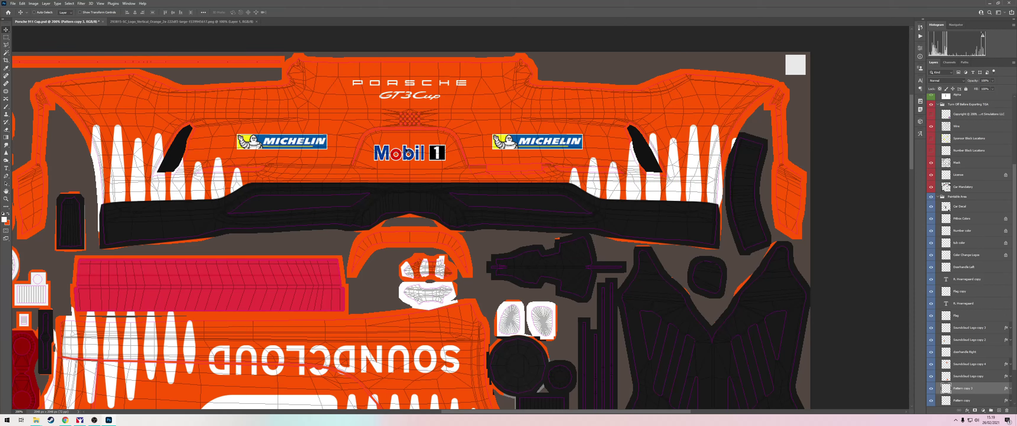
pyautogui.press('Right')
pyautogui.press('Right')
pyautogui.press('Right')
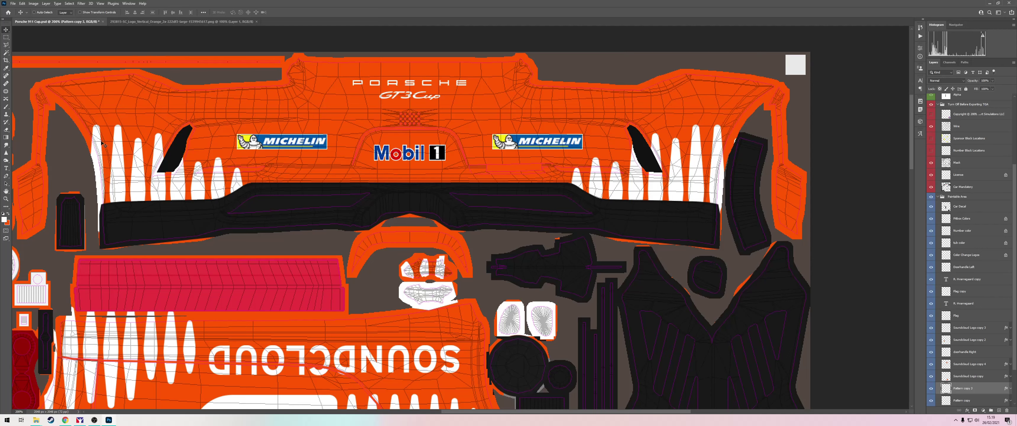
pyautogui.press('Right')
pyautogui.press('Right')
pyautogui.press('Right')
pyautogui.press('Right')
pyautogui.press('Right')
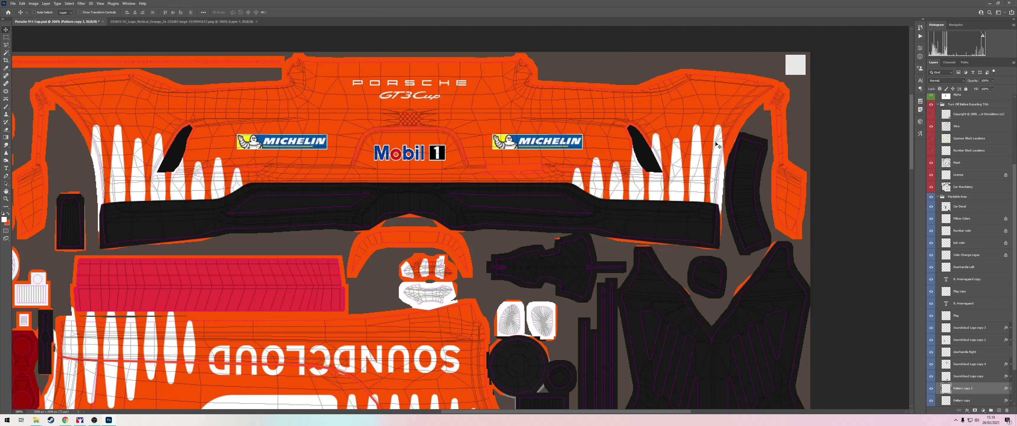
pyautogui.press('Right')
pyautogui.press('Right')
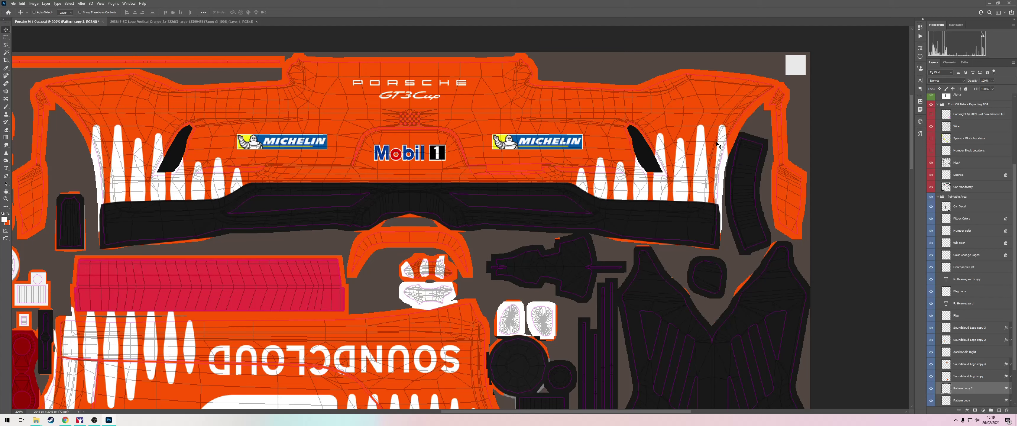
pyautogui.press('Right')
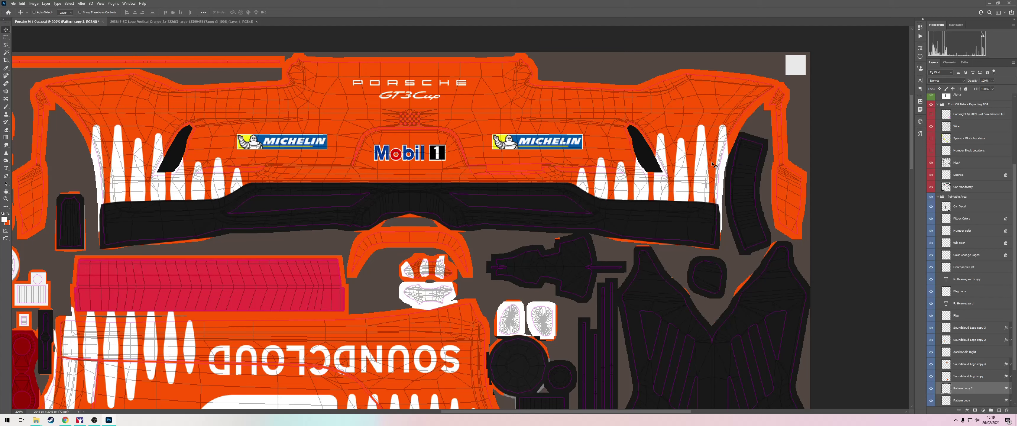
# Look over the whole livery template, switch to iRacing to examine the 3D car's front and sides, and return to Photoshop
pyautogui.press('z')
pyautogui.keyDown('alt'); pyautogui.click(614, 407); pyautogui.keyUp('alt')
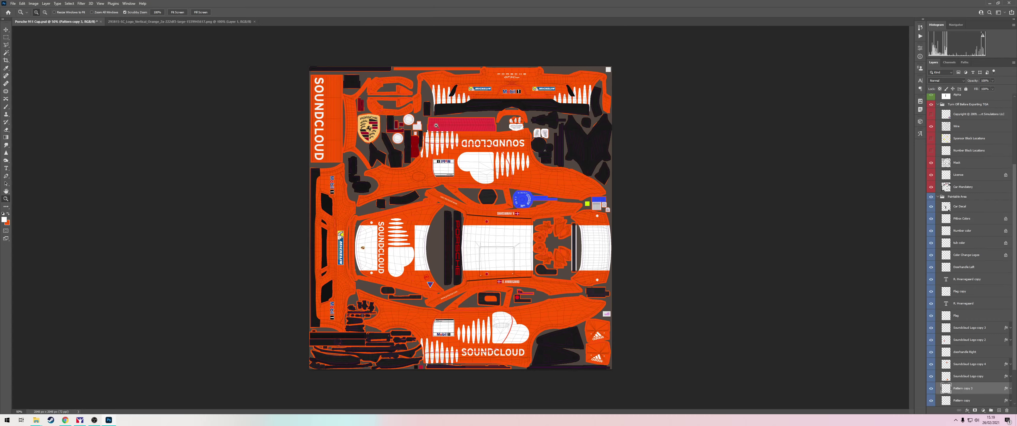
pyautogui.click(470, 212)
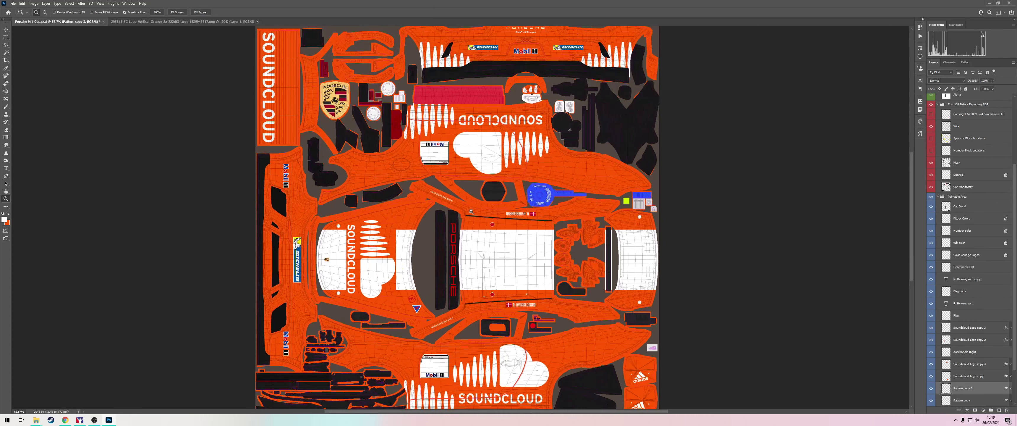
pyautogui.scroll(-2, 281, 338)
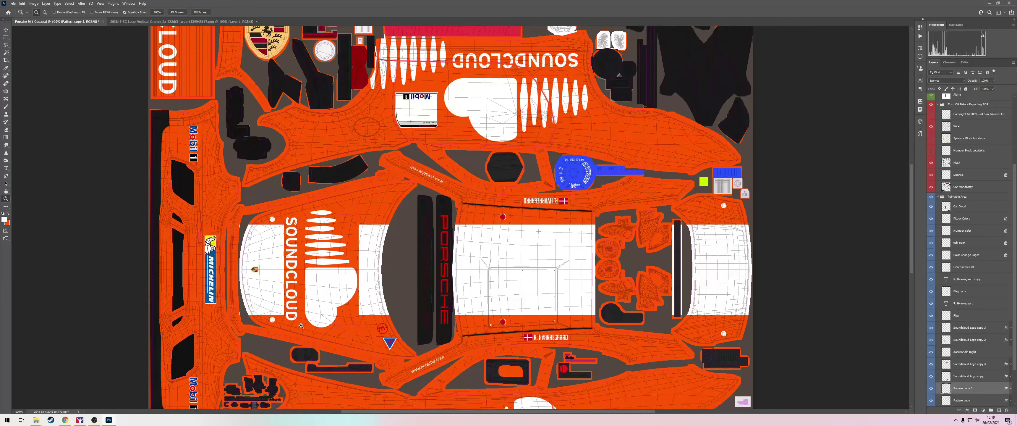
pyautogui.hotkey('alt', 'space')
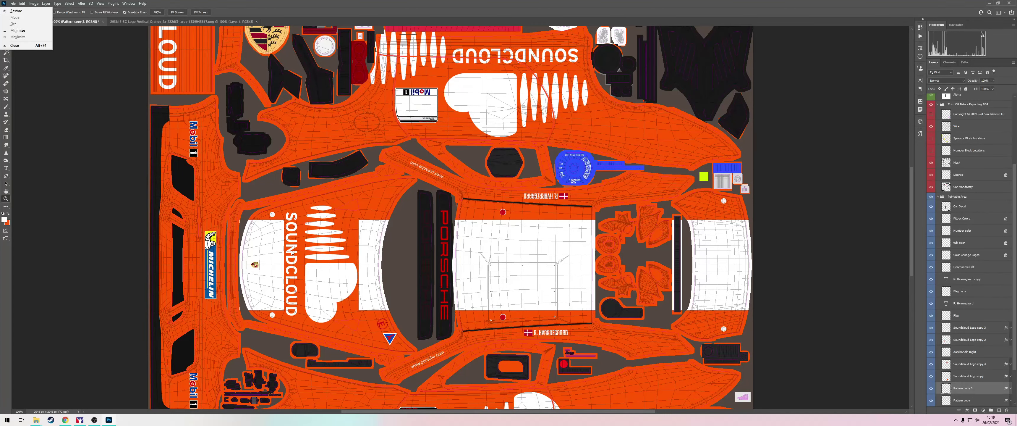
pyautogui.hotkey('alt', 'tab')
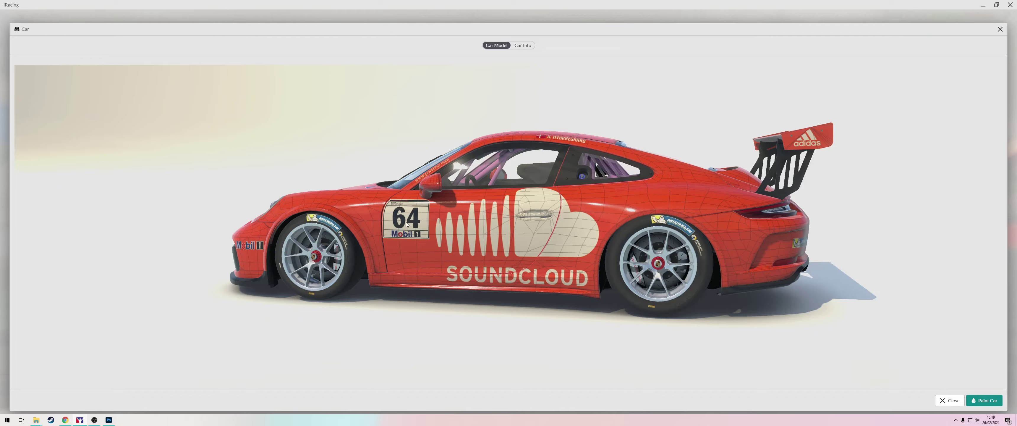
pyautogui.moveTo(406, 223); pyautogui.dragTo(478, 226)
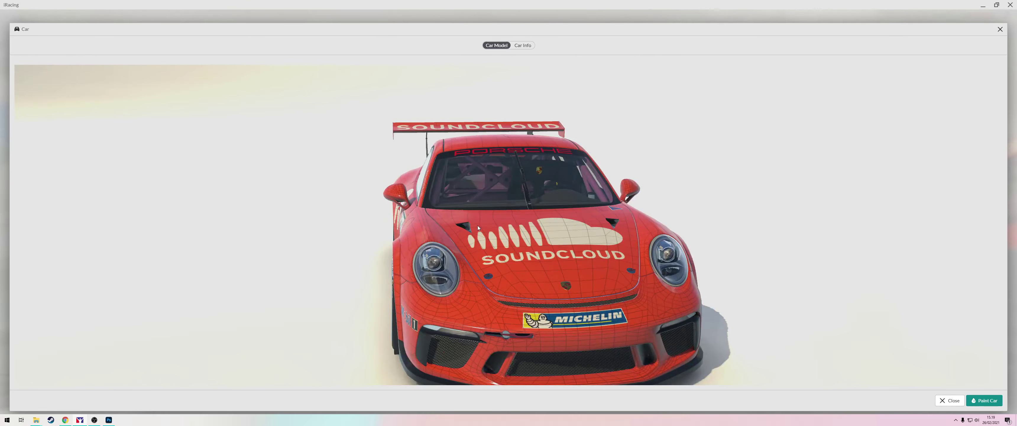
pyautogui.scroll(3, 632, 306)
pyautogui.moveTo(635, 301); pyautogui.dragTo(983, 310)
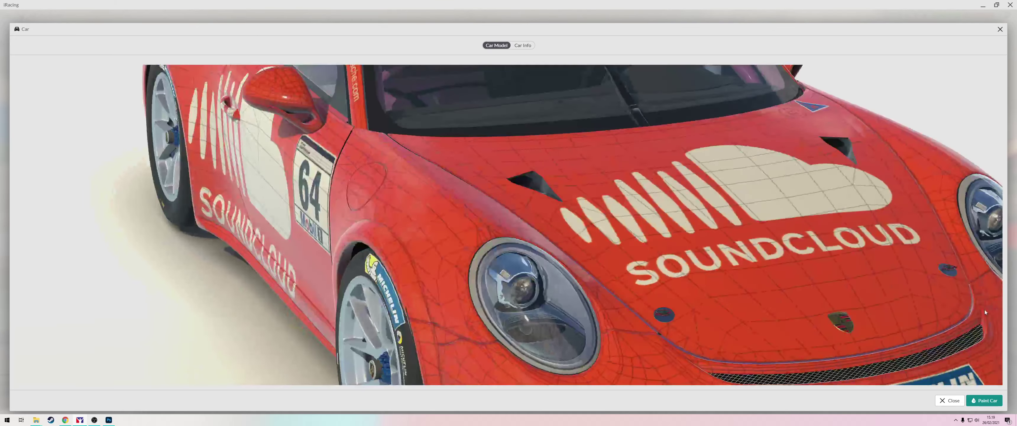
pyautogui.scroll(-3, 966, 273)
pyautogui.moveTo(966, 274); pyautogui.dragTo(749, 276)
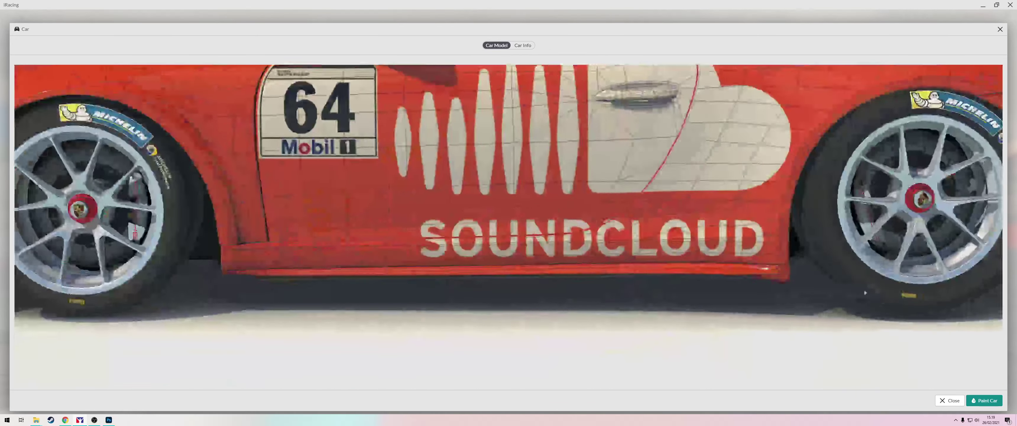
pyautogui.scroll(-3, 613, 242)
pyautogui.moveTo(613, 242); pyautogui.dragTo(620, 248)
pyautogui.hotkey('alt', 'Tab')
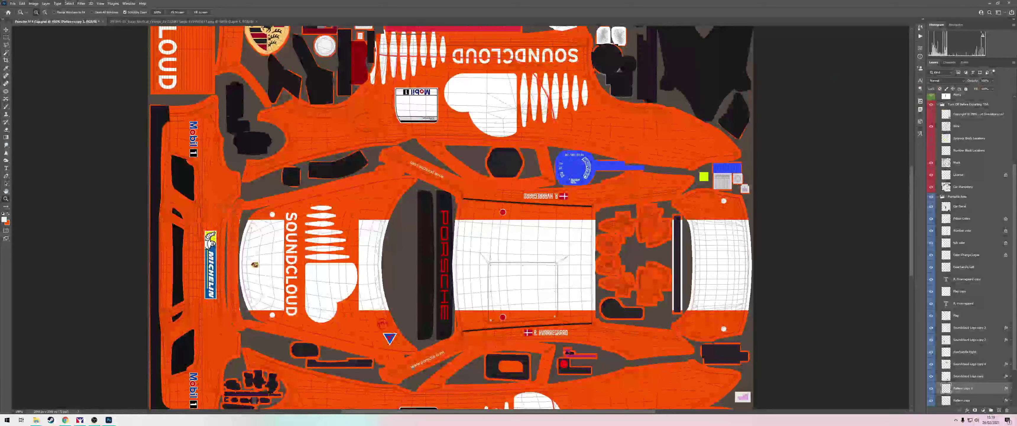
# Create a new layer named "black areas" directly above the orange base layer
pyautogui.keyDown('alt'); pyautogui.click(345, 382); pyautogui.keyUp('alt')
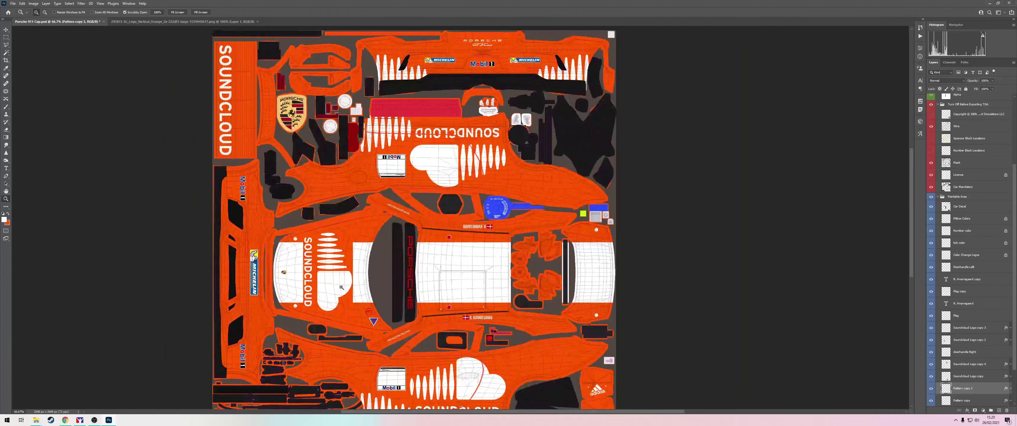
pyautogui.scroll(3, 341, 287)
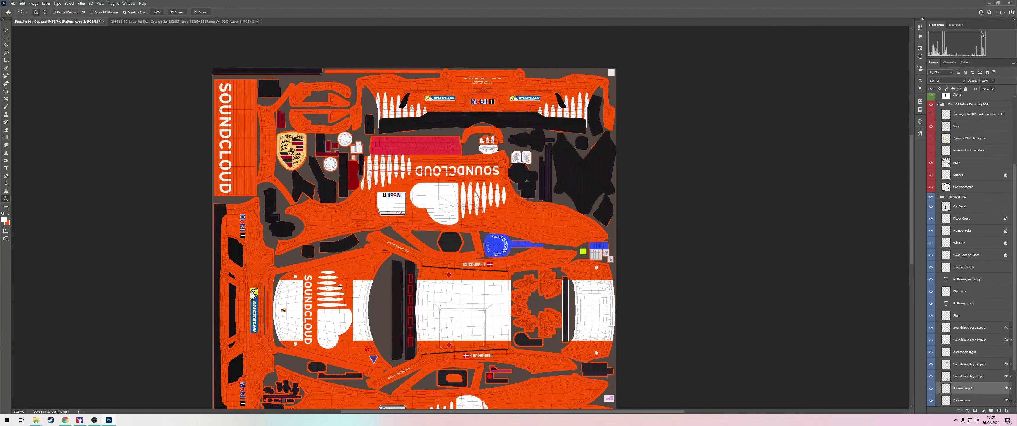
pyautogui.scroll(-2, 966, 287)
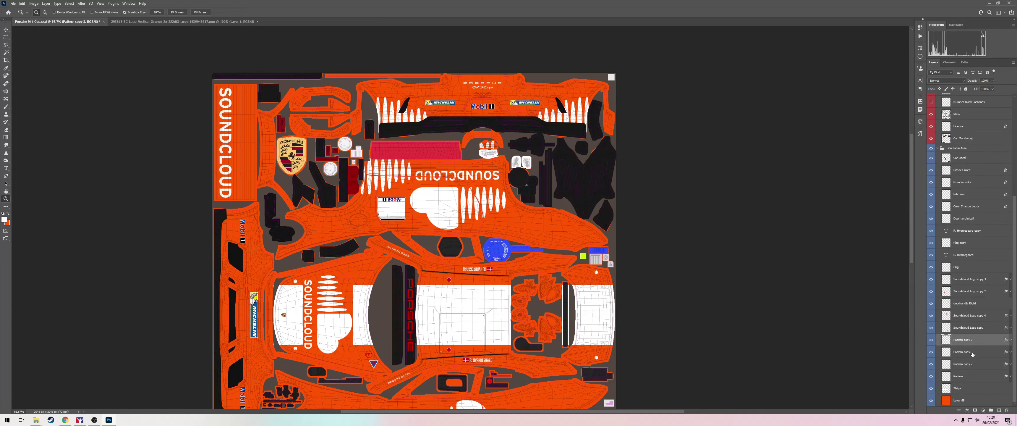
pyautogui.click(987, 401)
pyautogui.scroll(-4, 514, 187)
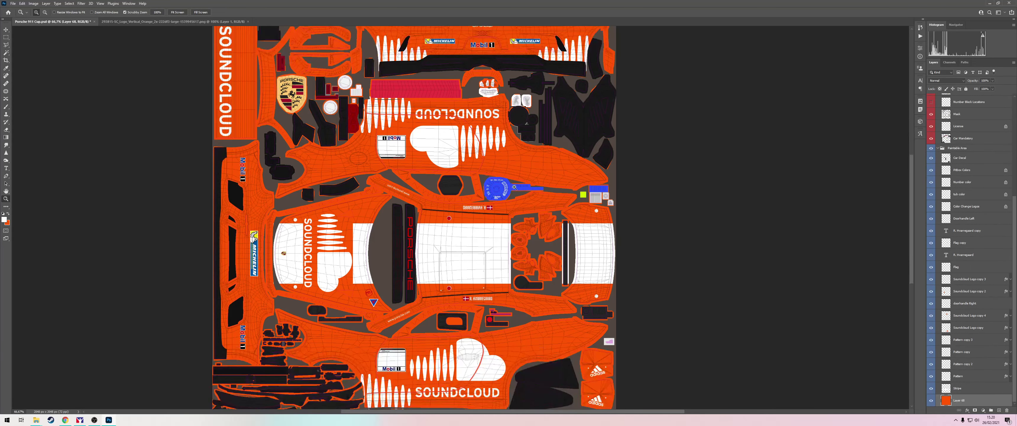
pyautogui.hotkey('ctrl', 'shift', 'n')
pyautogui.write('bla')
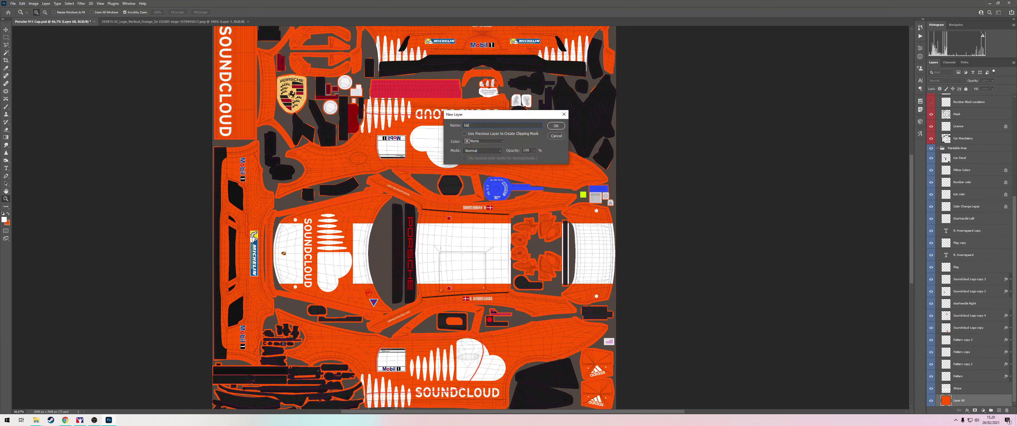
pyautogui.write('ck areas')
pyautogui.press('Return')
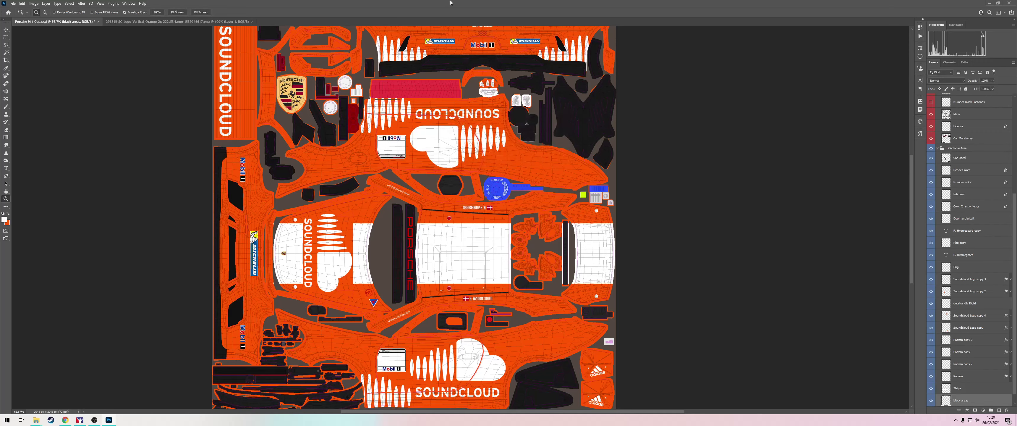
# Set the foreground colour to the near-black hex value 0d0d0d
pyautogui.click(4, 219)
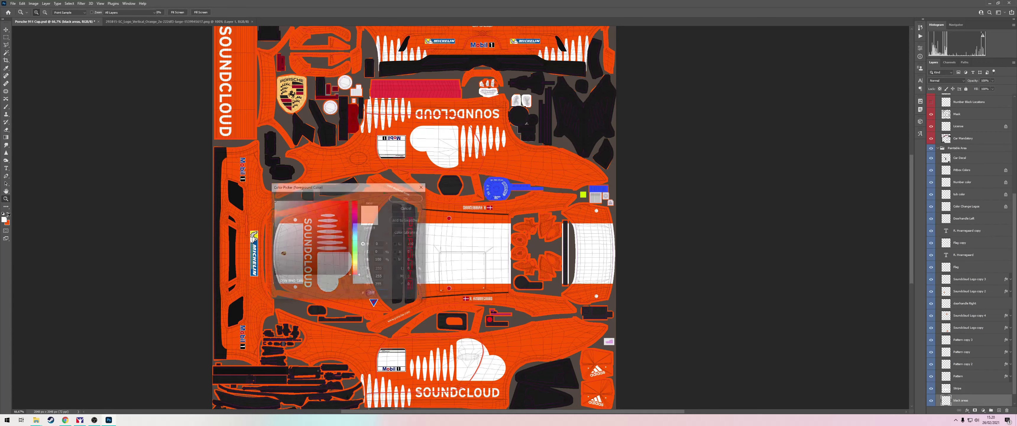
pyautogui.write('0d0d0d')
pyautogui.press('Return')
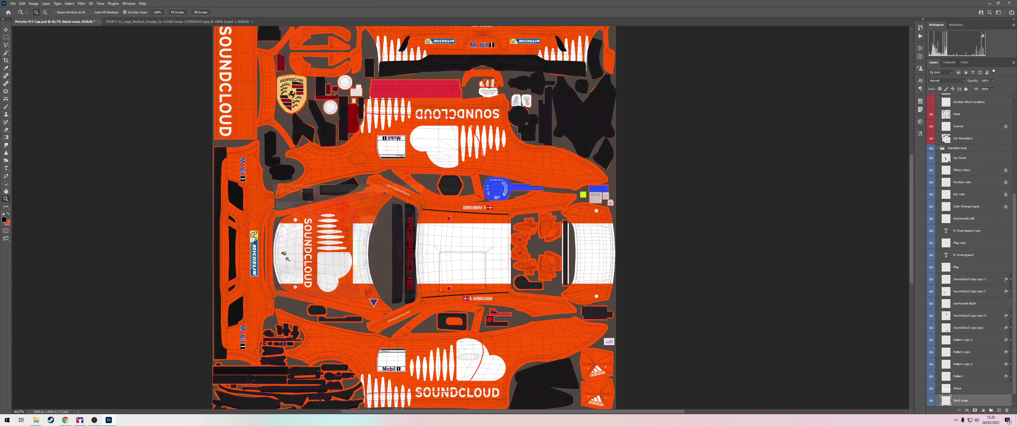
# Outline the narrow strip along the bonnet's edge beside the blue triangle decal with the Polygonal Lasso
pyautogui.press('z')
pyautogui.moveTo(320, 313); pyautogui.dragTo(371, 315)
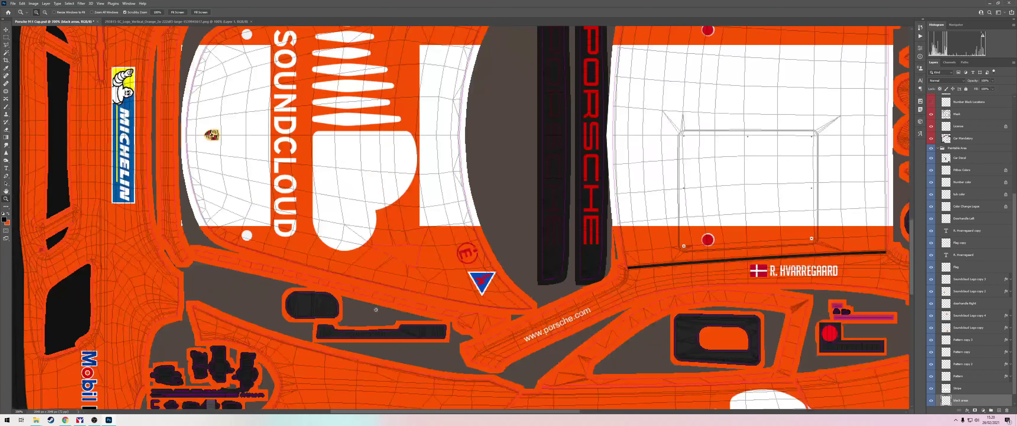
pyautogui.press('l')
pyautogui.moveTo(358, 288)
pyautogui.mouseDown()
pyautogui.moveTo(332, 298)
pyautogui.moveTo(482, 340)
pyautogui.moveTo(513, 325)
pyautogui.mouseUp()
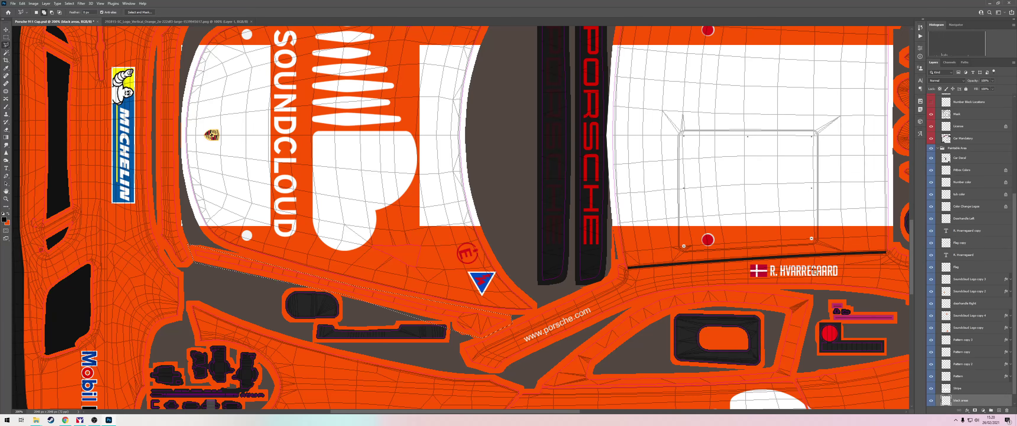
# Invert the Wire layer's colours and add the matching strip along the bonnet's opposite edge to the lasso selection
pyautogui.scroll(3, 959, 142)
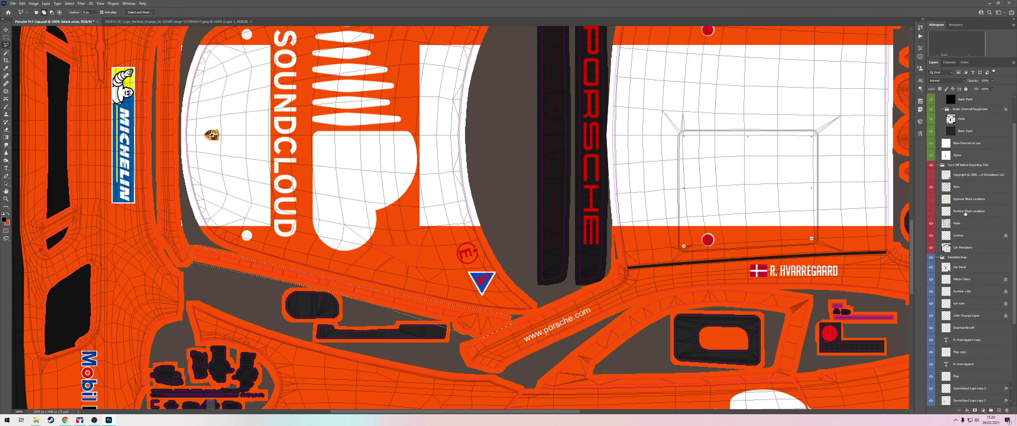
pyautogui.click(967, 190)
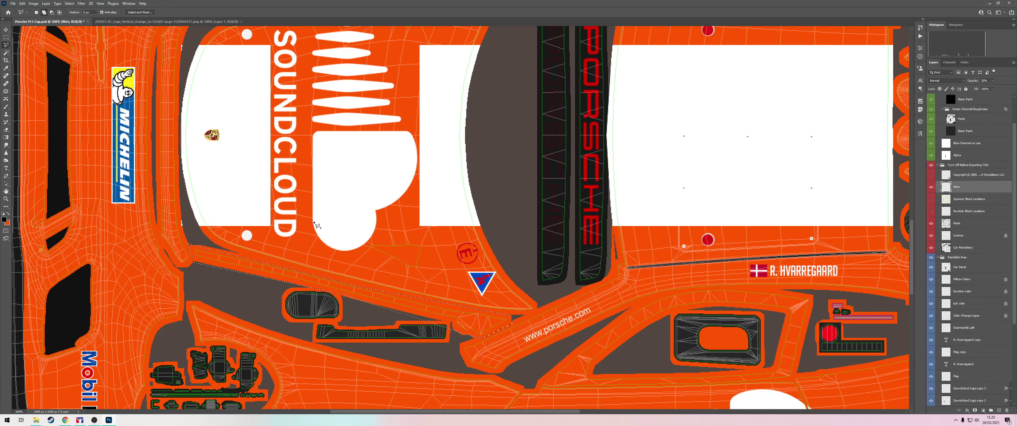
pyautogui.scroll(5, 317, 245)
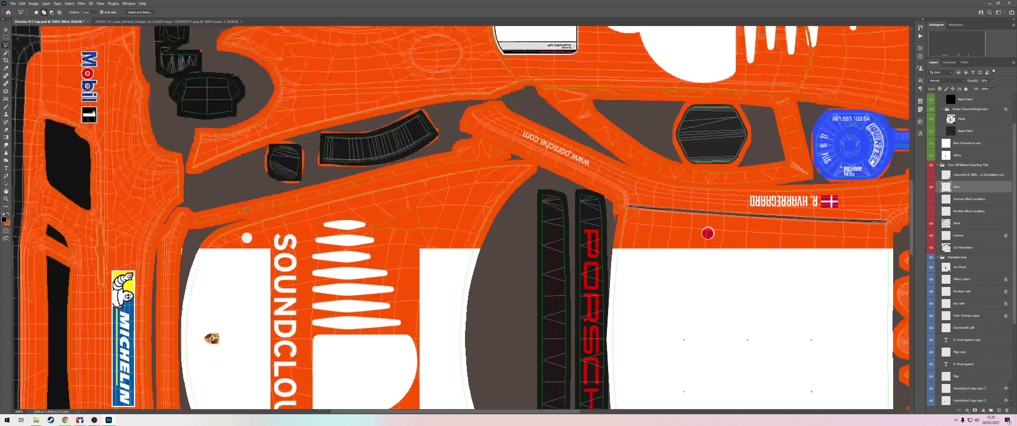
pyautogui.click(191, 232)
pyautogui.click(238, 221)
pyautogui.click(519, 158)
pyautogui.click(471, 134)
pyautogui.press('Return')
# Add the group of curved orange parts above the Porsche crest and the adjoining narrow bumper end piece to the selection with the Polygonal Lasso
pyautogui.press('z')
pyautogui.keyDown('alt'); pyautogui.click(553, 358); pyautogui.keyUp('alt')
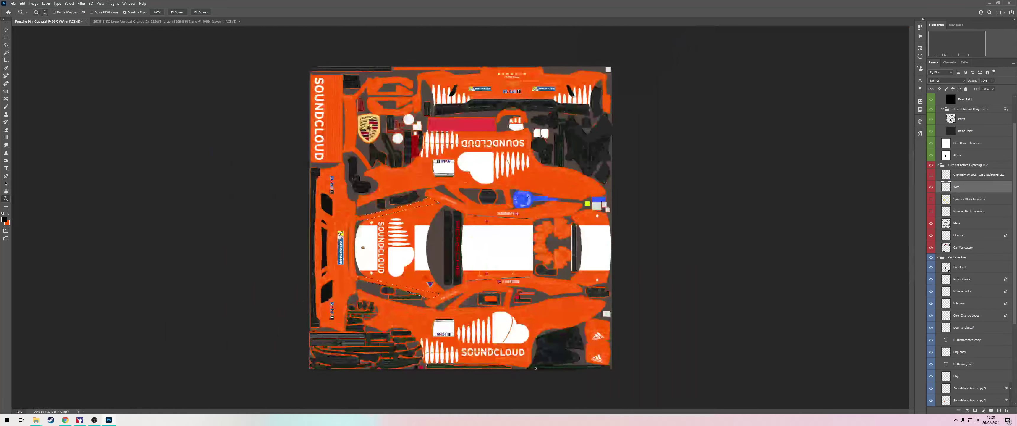
pyautogui.click(360, 75)
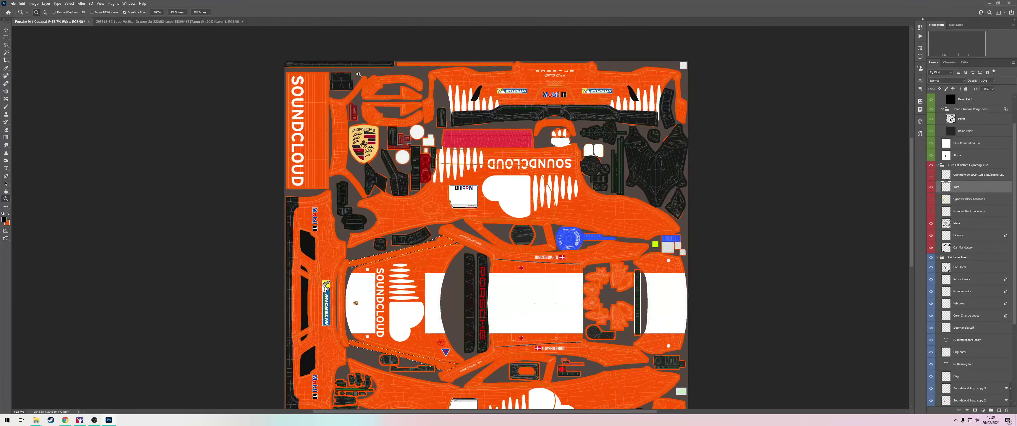
pyautogui.click(358, 74)
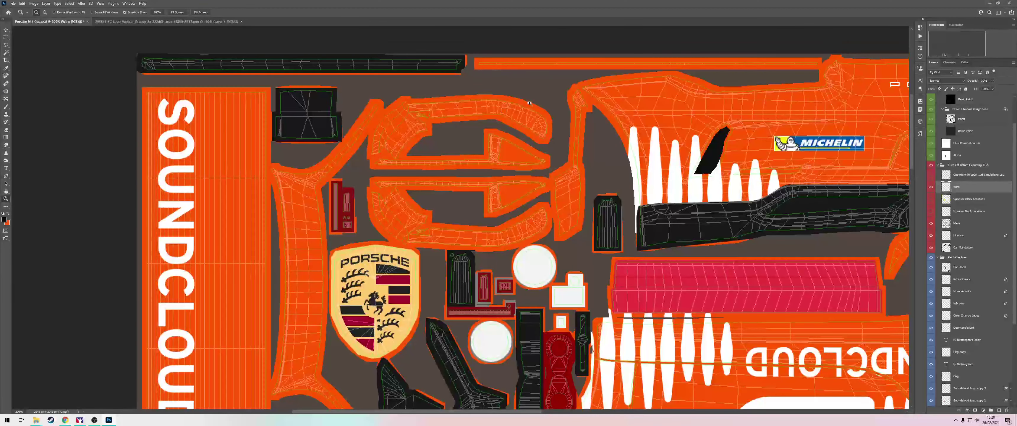
pyautogui.press('l')
pyautogui.click(576, 80)
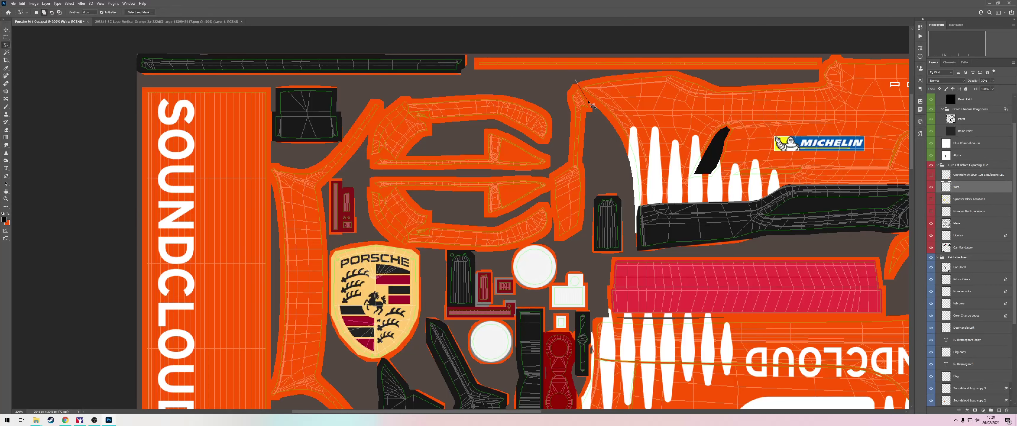
pyautogui.click(590, 112)
pyautogui.click(585, 233)
pyautogui.click(565, 242)
pyautogui.click(474, 250)
pyautogui.click(391, 243)
pyautogui.click(368, 230)
pyautogui.click(361, 183)
pyautogui.click(373, 125)
pyautogui.click(396, 96)
pyautogui.click(425, 85)
pyautogui.click(457, 81)
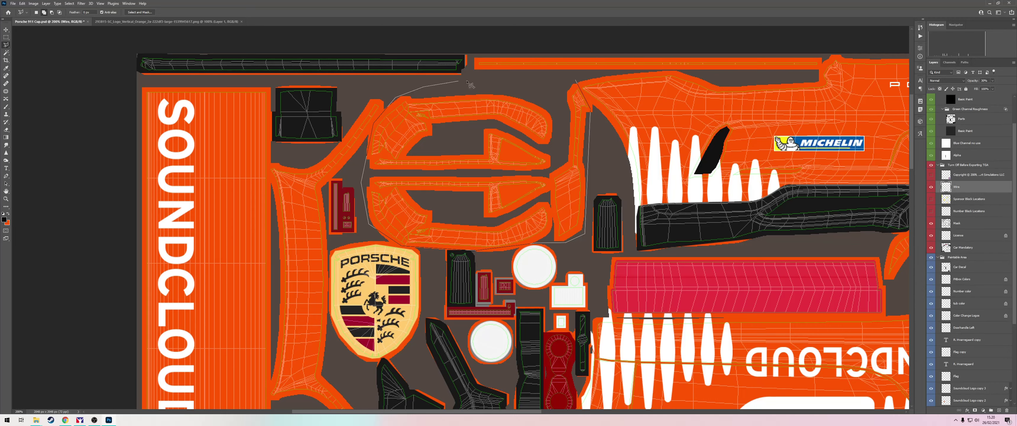
pyautogui.click(576, 79)
# Add the thin horizontal orange strip along the template's upper edge to the selection with the Rectangular Marquee
pyautogui.press('z')
pyautogui.keyDown('alt'); pyautogui.click(508, 71); pyautogui.keyUp('alt')
pyautogui.click(642, 61)
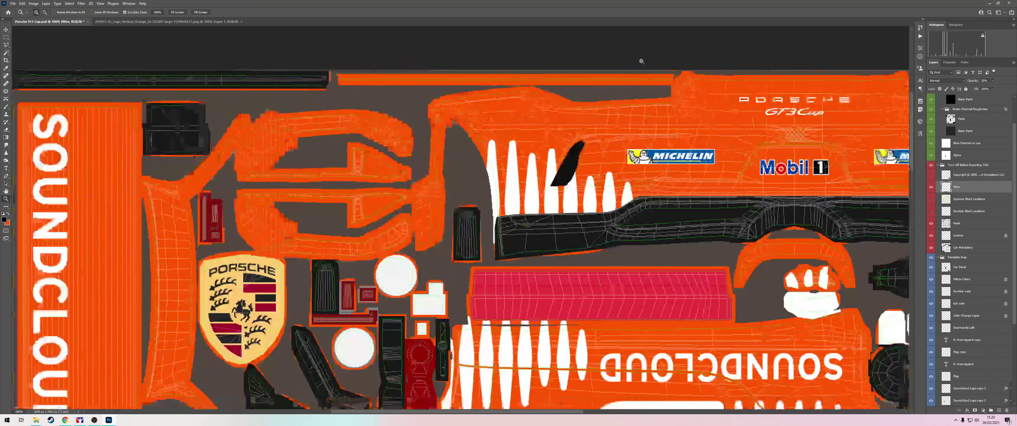
pyautogui.press('m')
pyautogui.moveTo(325, 70); pyautogui.dragTo(674, 84)
pyautogui.press('z')
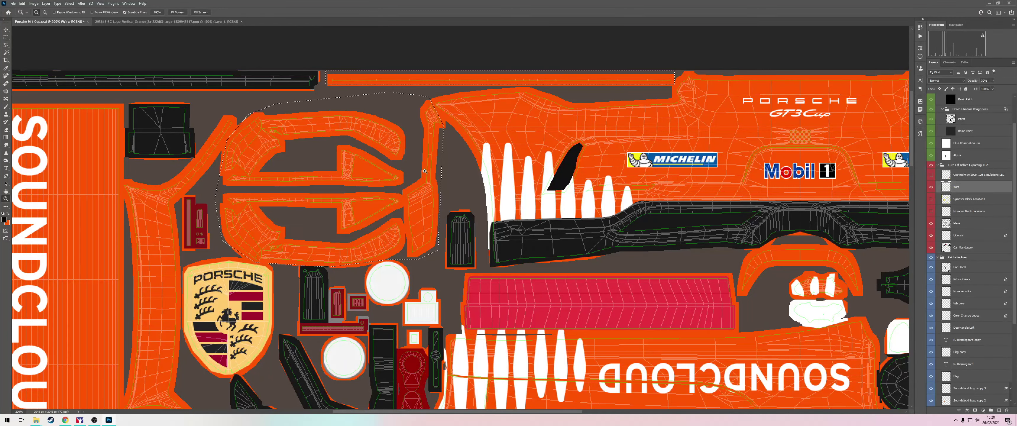
pyautogui.keyDown('alt'); pyautogui.click(425, 170); pyautogui.keyUp('alt')
pyautogui.press('b')
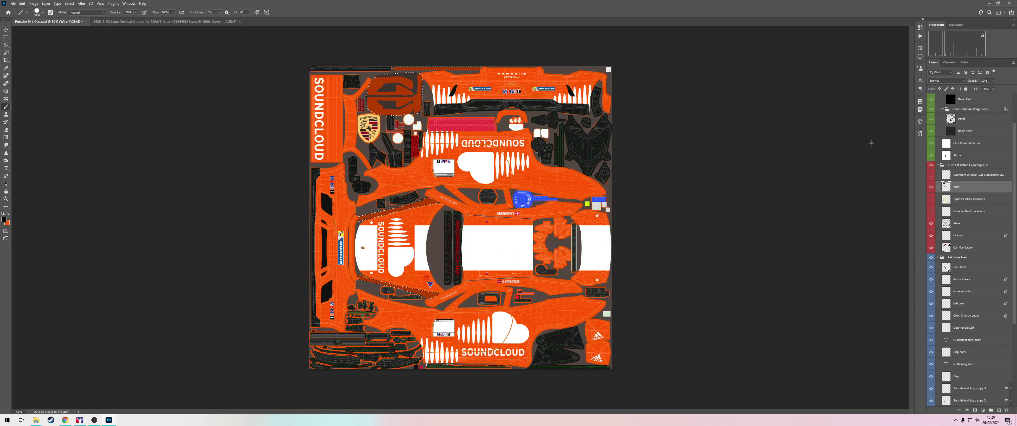
pyautogui.hotkey('ctrl', 'd')
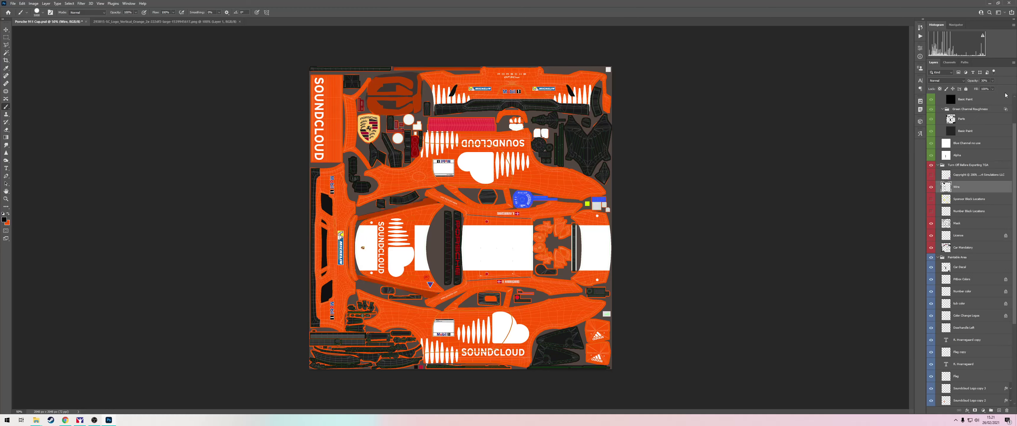
pyautogui.click(993, 81)
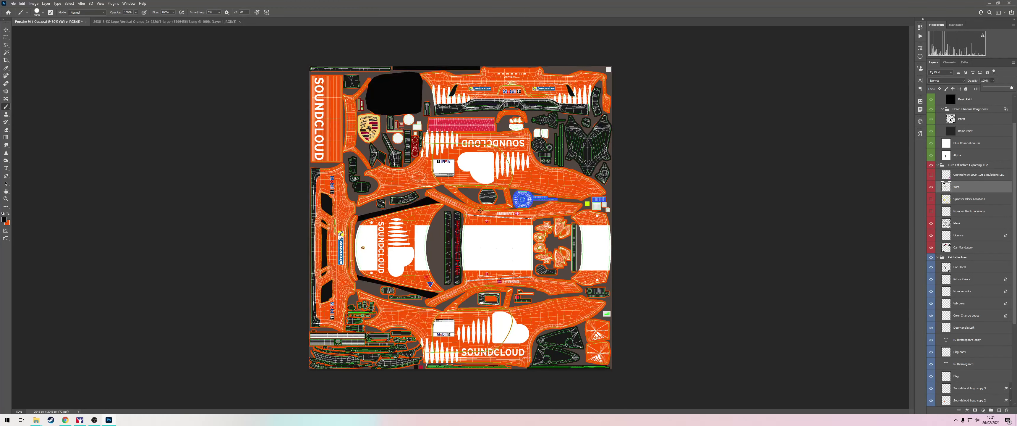
pyautogui.press('z')
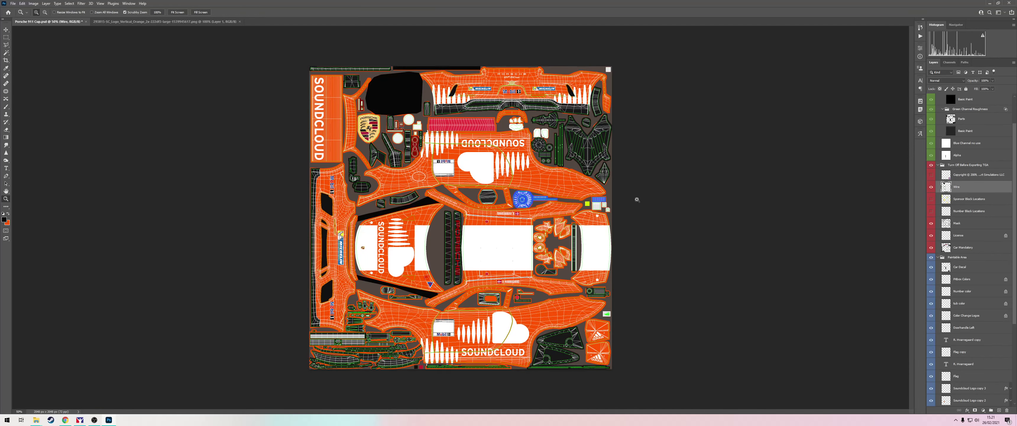
pyautogui.press('3')
pyautogui.hotkey('ctrl', 'shift', 'd')
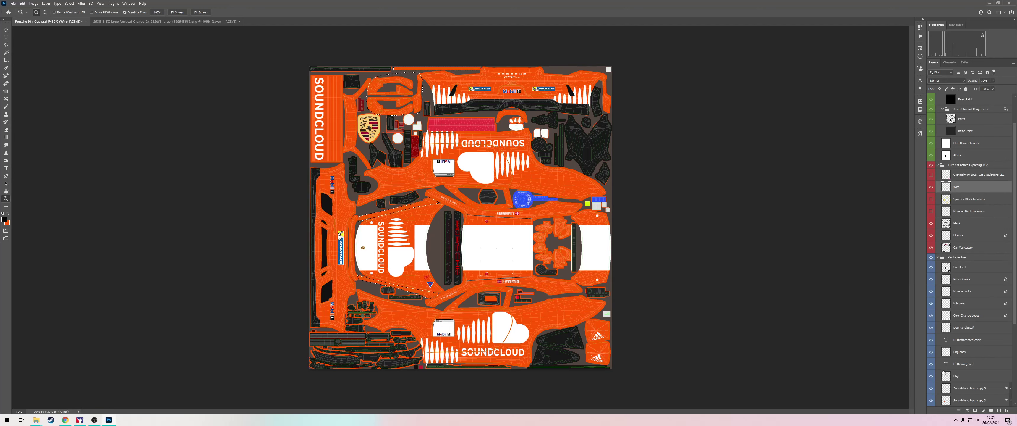
# Fill the selected areas with the black foreground colour on the "black areas" layer and deselect
pyautogui.scroll(-5, 988, 221)
pyautogui.click(969, 388)
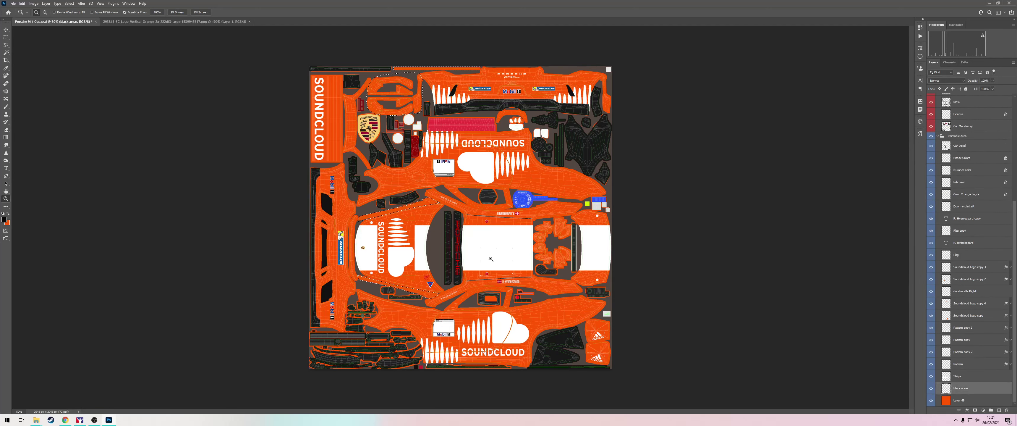
pyautogui.press('b')
pyautogui.hotkey('alt', 'BackSpace')
pyautogui.hotkey('ctrl', 'd')
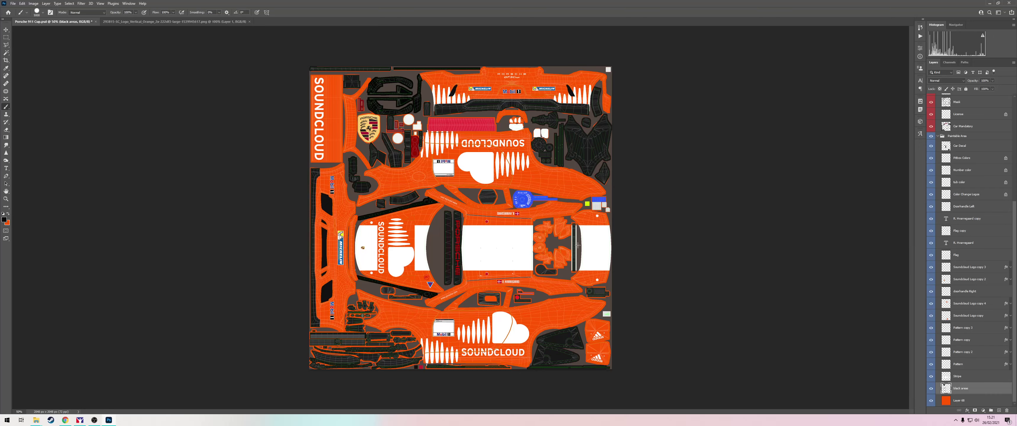
# Hide the "Turn Off Before Exporting TGA" group and save the livery as a Targa file over the existing car paint file in Tutorial Car
pyautogui.press('z')
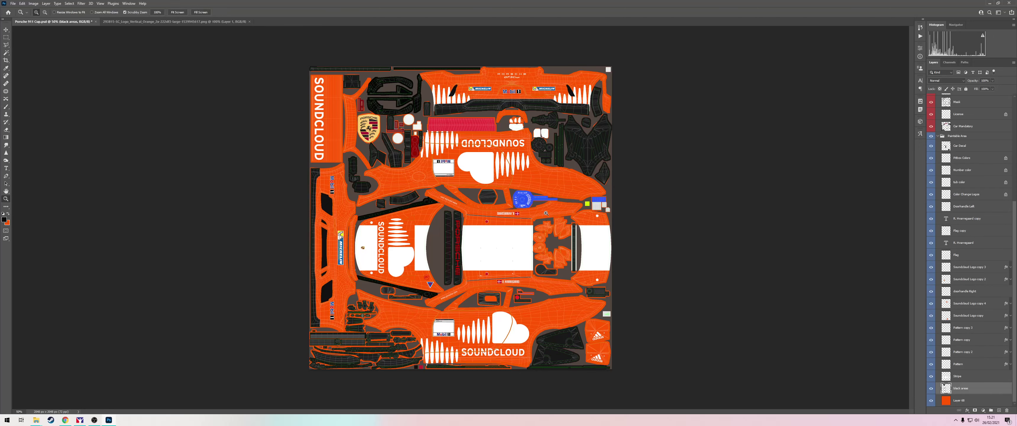
pyautogui.click(456, 290)
pyautogui.scroll(2, 954, 219)
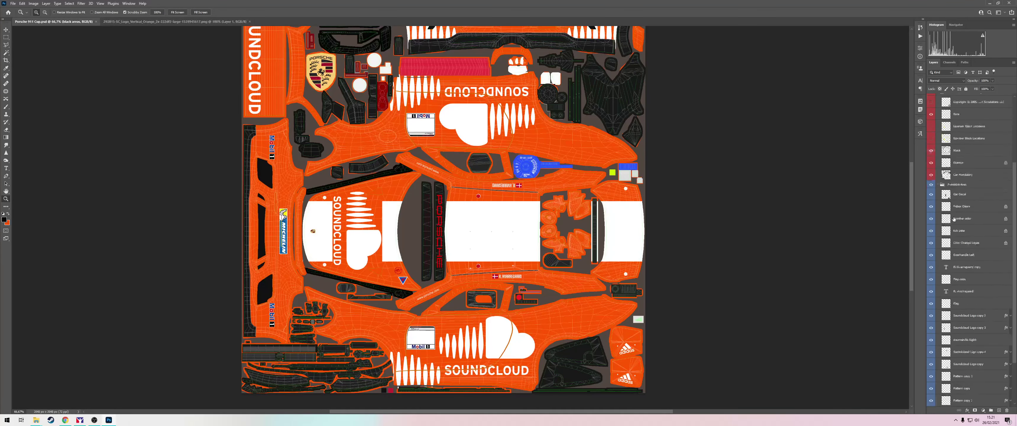
pyautogui.scroll(4, 954, 218)
pyautogui.click(932, 204)
pyautogui.hotkey('ctrl', 'shift', 's')
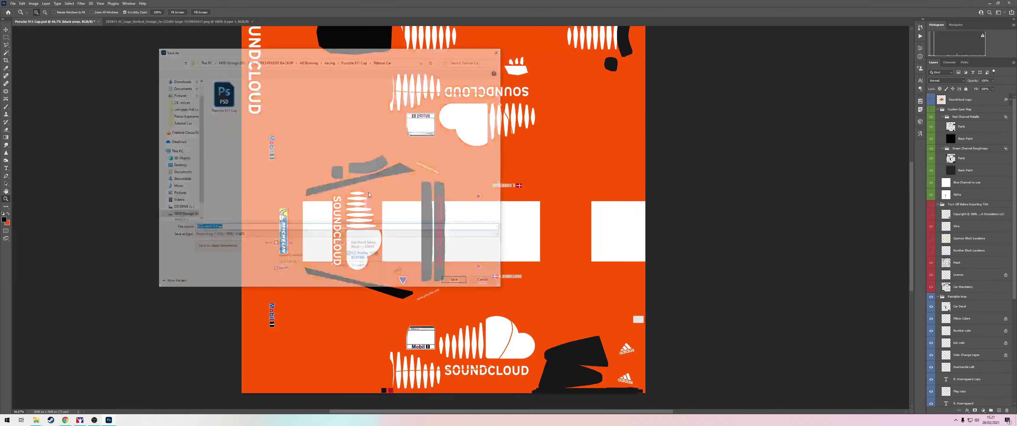
pyautogui.click(245, 235)
pyautogui.click(216, 334)
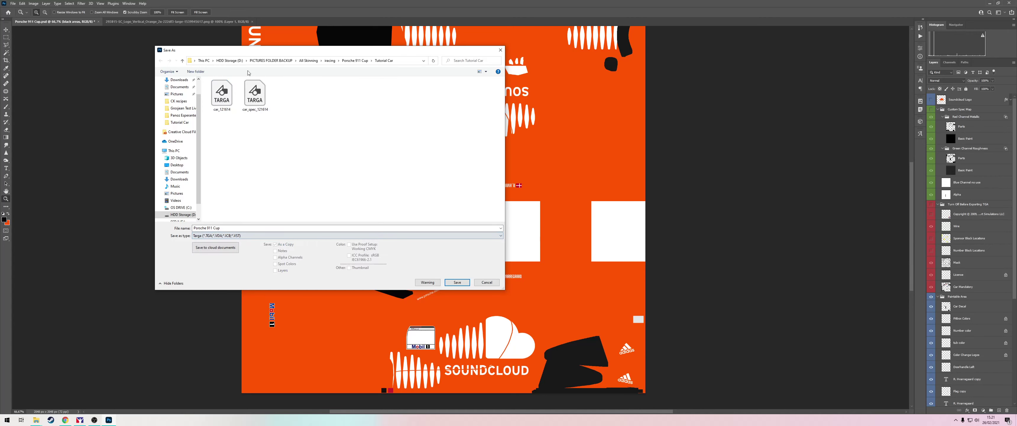
pyautogui.doubleClick(226, 97)
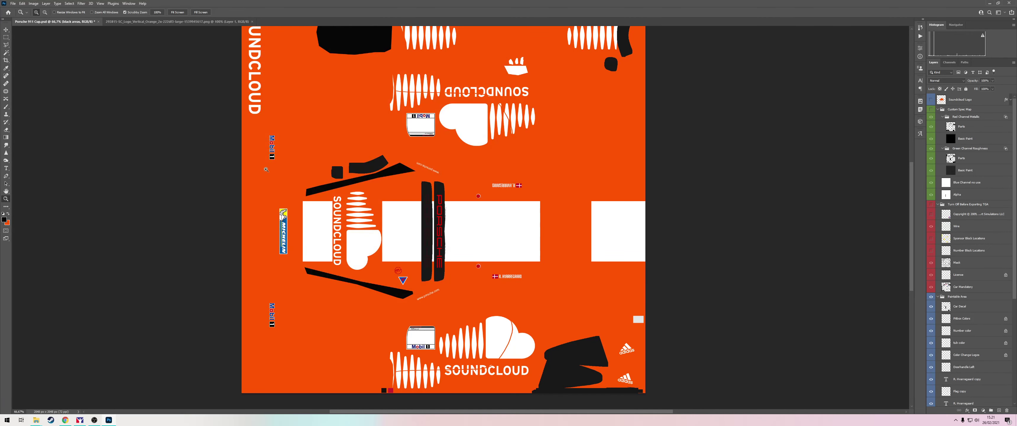
# Copy the updated car paint Targa file from Tutorial Car into the porsche911cup paint folder, replacing the existing file
pyautogui.hotkey('alt', 'Tab')
pyautogui.hotkey('alt', 'Tab')
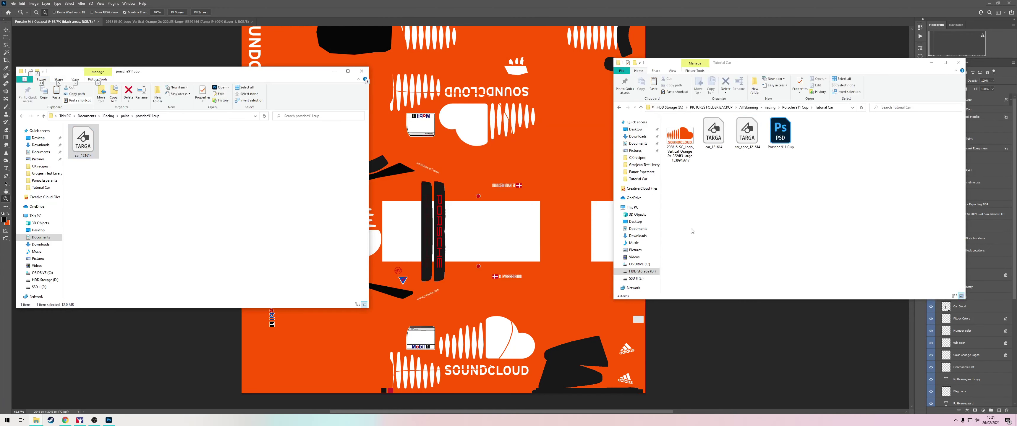
pyautogui.click(714, 134)
pyautogui.hotkey('ctrl', 'c')
pyautogui.click(193, 189)
pyautogui.hotkey('ctrl', 'v')
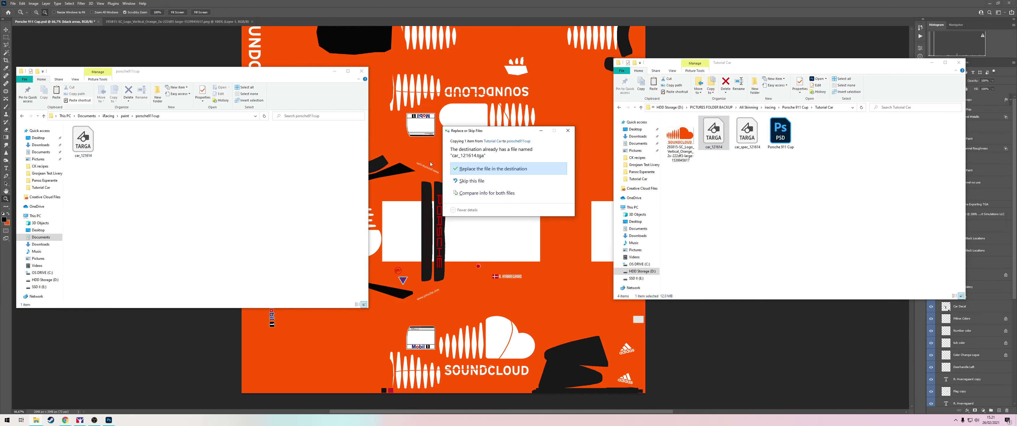
# Switch to iRacing to examine the 3D car's rear, wing and sides, and return to Photoshop
pyautogui.hotkey('alt', 'Tab')
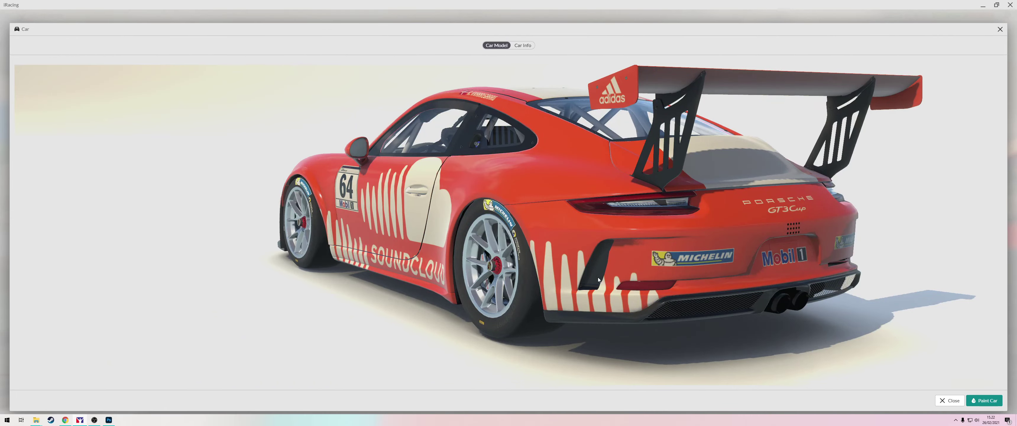
pyautogui.hotkey('alt', 'Tab')
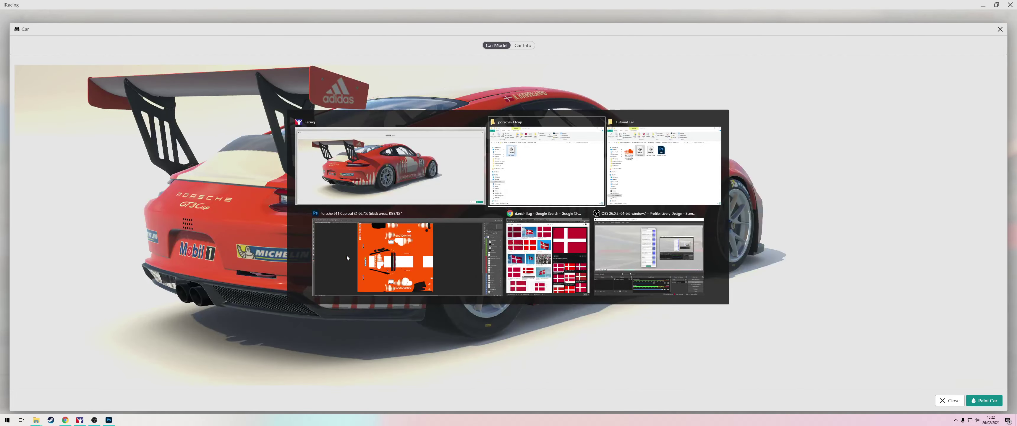
pyautogui.click(347, 256)
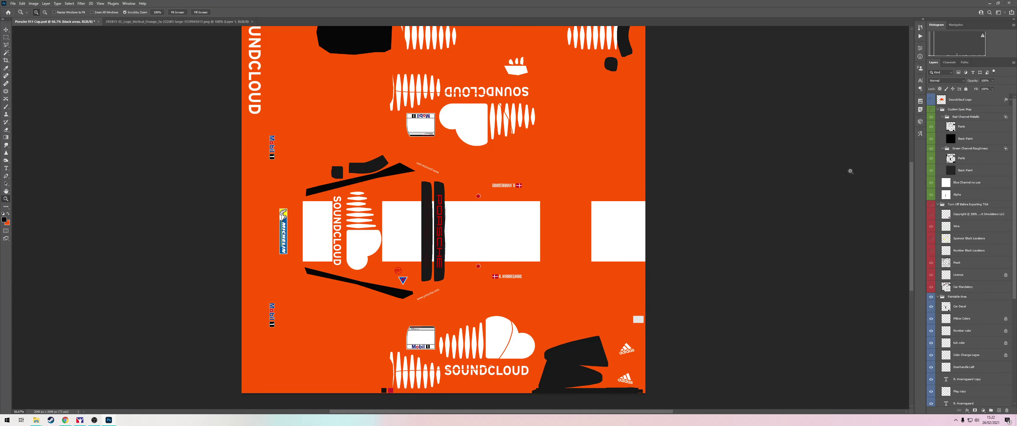
# Show the "Turn Off Before Exporting TGA" group and outline the narrow orange trim piece at the rear bumper's outer end with the Polygonal Lasso
pyautogui.click(930, 205)
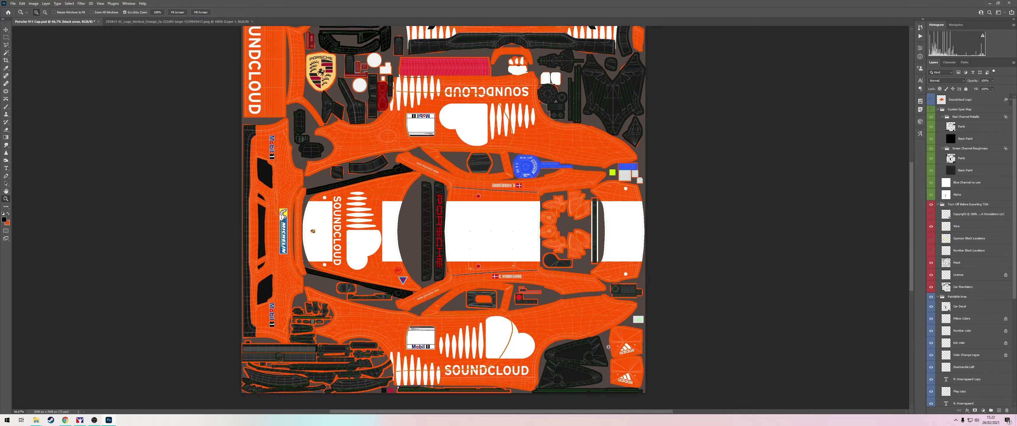
pyautogui.scroll(4, 608, 346)
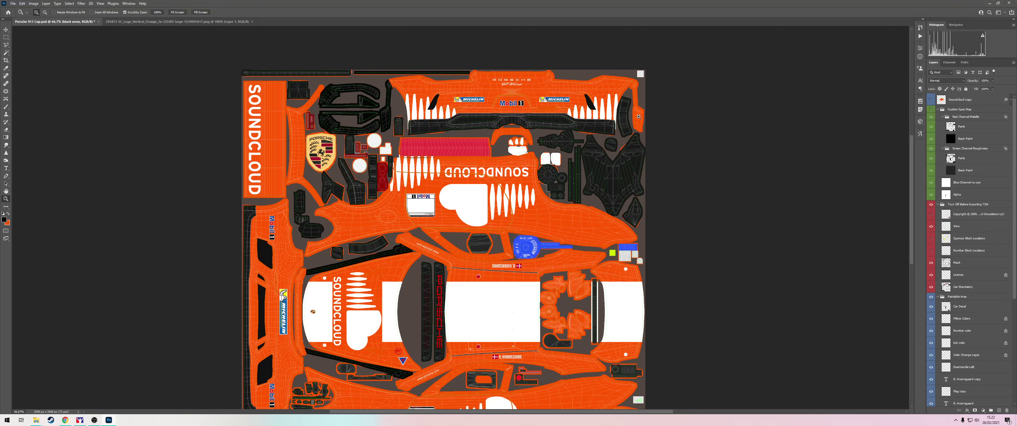
pyautogui.moveTo(639, 116); pyautogui.dragTo(847, 244)
pyautogui.scroll(3, 847, 244)
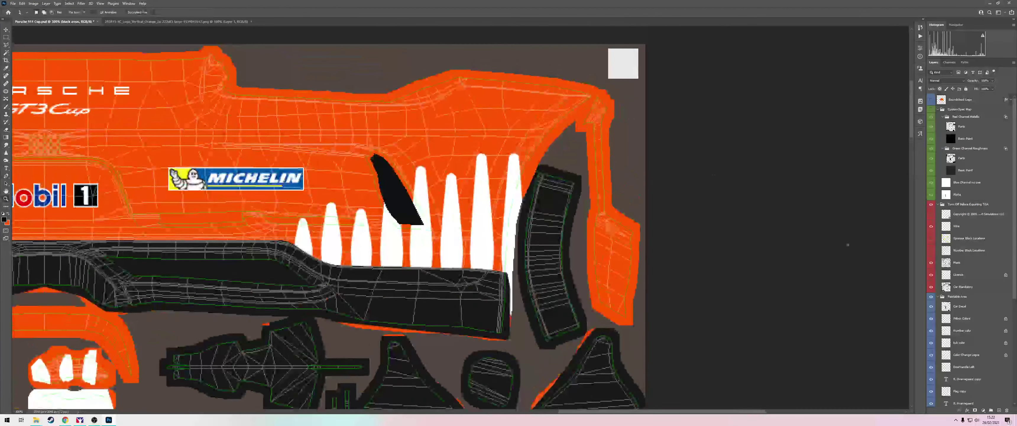
pyautogui.press('l')
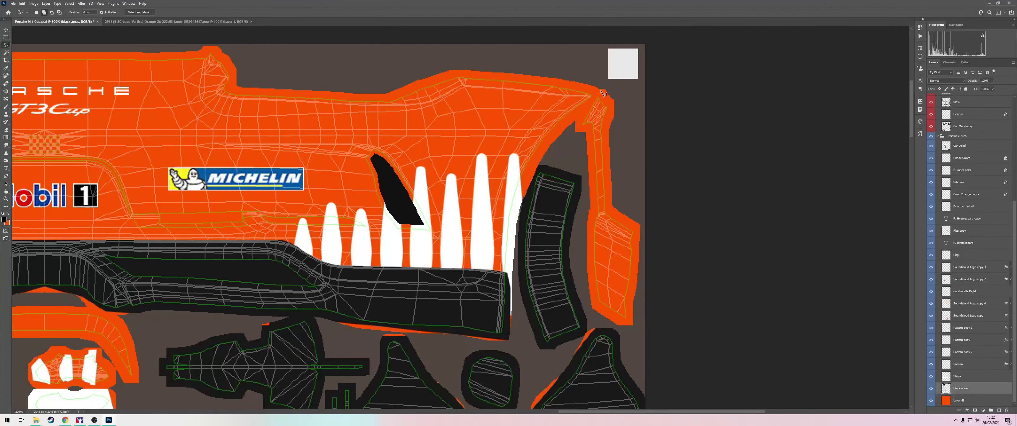
pyautogui.click(578, 132)
pyautogui.click(577, 156)
pyautogui.click(589, 194)
pyautogui.click(587, 304)
pyautogui.click(608, 326)
pyautogui.click(653, 325)
pyautogui.click(649, 71)
pyautogui.click(617, 78)
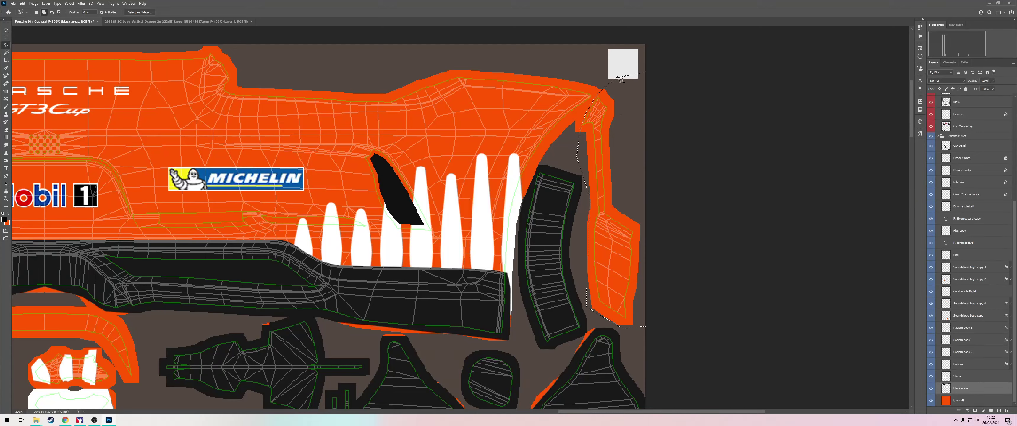
# Refine the selection's upper edge around the bumper trim piece and fill it with the black foreground colour on the "black areas" layer
pyautogui.keyDown('shift'); pyautogui.click(617, 78); pyautogui.keyUp('shift')
pyautogui.click(676, 94)
pyautogui.click(688, 56)
pyautogui.click(591, 69)
pyautogui.keyDown('alt'); pyautogui.click(598, 79); pyautogui.keyUp('alt')
pyautogui.click(657, 92)
pyautogui.click(670, 70)
pyautogui.click(567, 57)
pyautogui.click(598, 79)
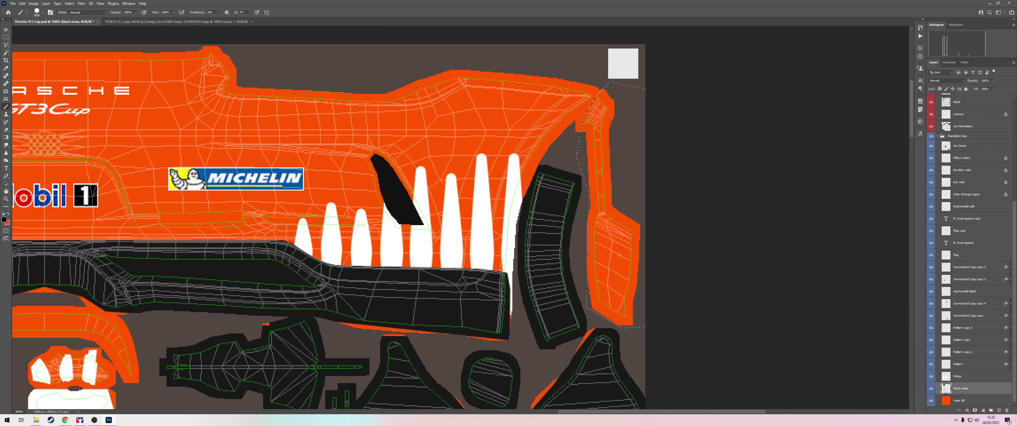
pyautogui.hotkey('alt', 'BackSpace')
pyautogui.press('z')
pyautogui.moveTo(650, 102); pyautogui.dragTo(611, 147)
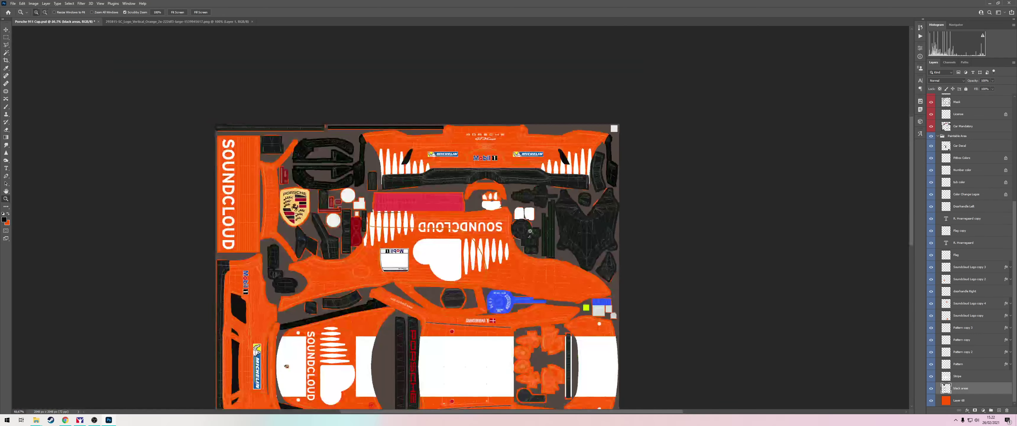
# Switch to iRacing to examine the car's side, front, roof stripe and rear deck, comparing them with the Photoshop template
pyautogui.hotkey('alt', 'Tab')
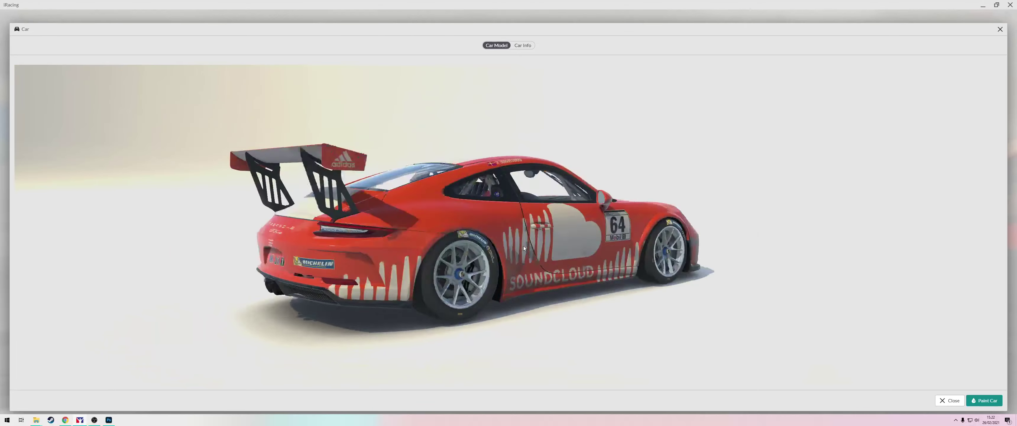
pyautogui.moveTo(523, 248); pyautogui.dragTo(391, 254)
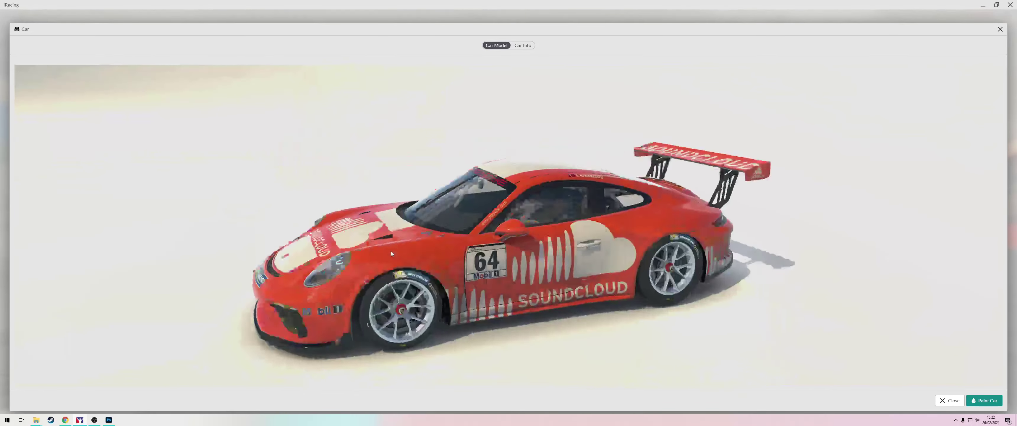
pyautogui.hotkey('alt', 'Tab')
pyautogui.scroll(-3, 436, 238)
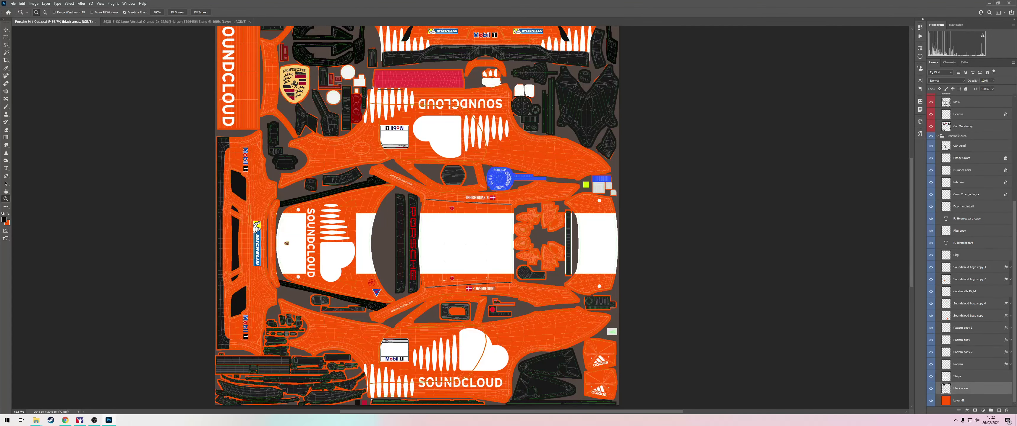
pyautogui.scroll(5, 956, 227)
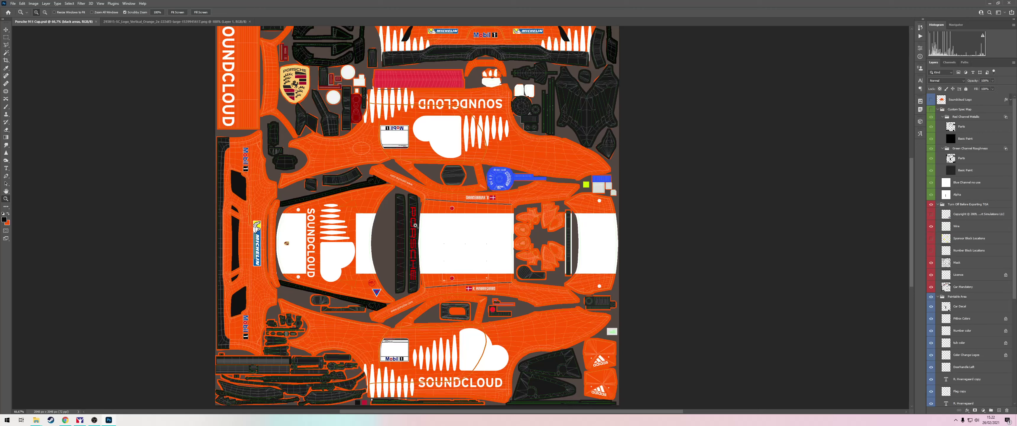
pyautogui.hotkey('alt', 'Tab')
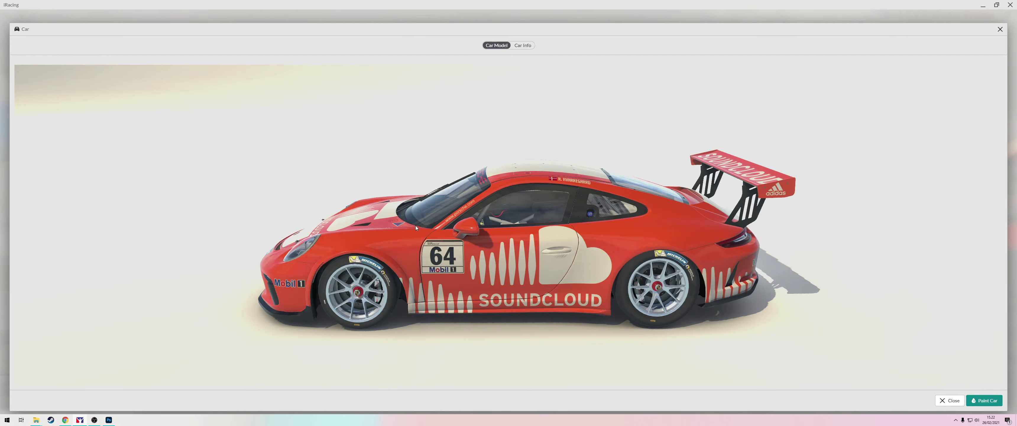
pyautogui.moveTo(367, 221); pyautogui.dragTo(389, 225)
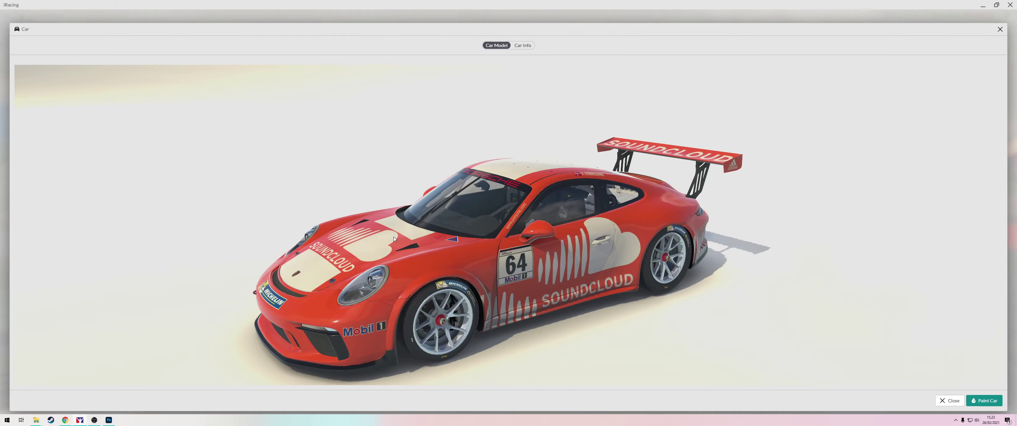
pyautogui.moveTo(397, 235); pyautogui.dragTo(489, 336)
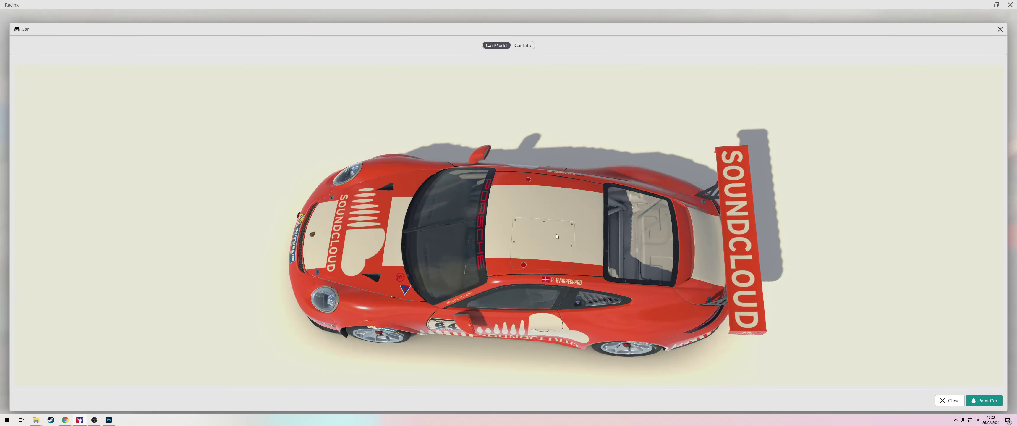
pyautogui.moveTo(438, 227); pyautogui.dragTo(498, 249)
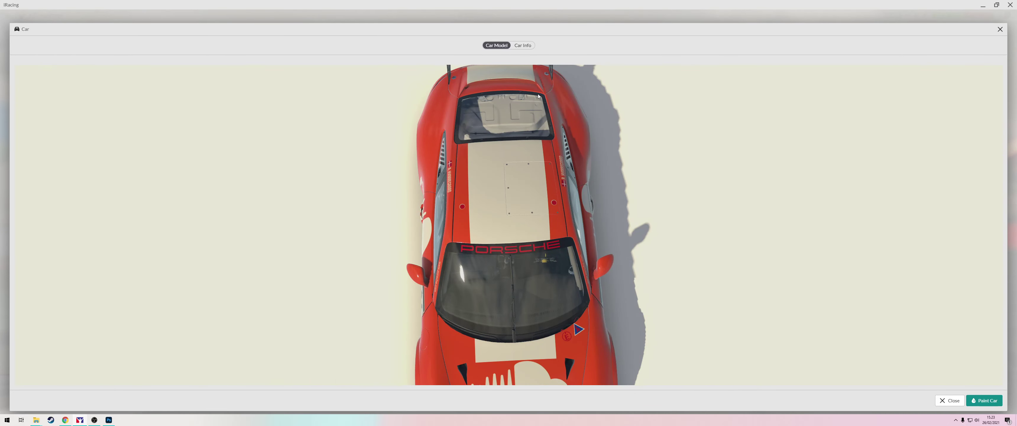
pyautogui.moveTo(536, 130)
pyautogui.mouseDown()
pyautogui.moveTo(463, 175)
pyautogui.moveTo(460, 201)
pyautogui.mouseUp()
pyautogui.hotkey('alt', 'Tab')
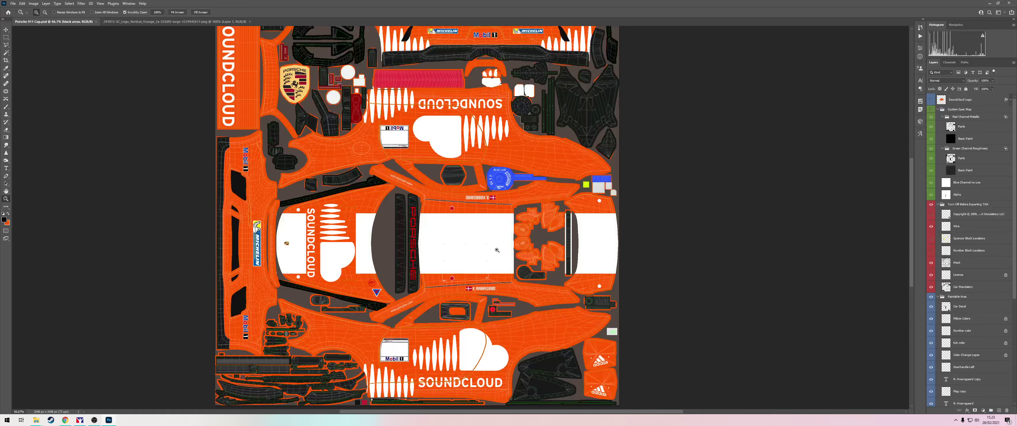
# Duplicate the Stripe layer in the Paintable Area group
pyautogui.scroll(2, 222, 238)
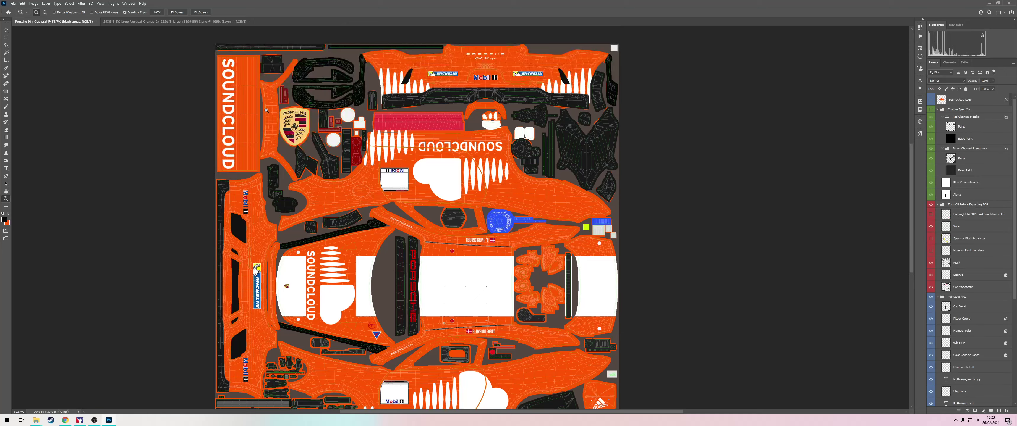
pyautogui.scroll(-5, 967, 355)
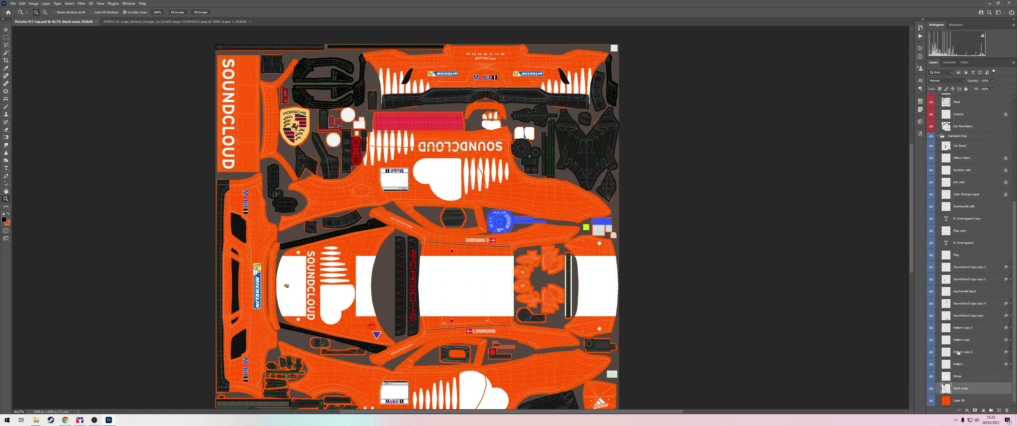
pyautogui.click(971, 377)
pyautogui.rightClick(971, 379)
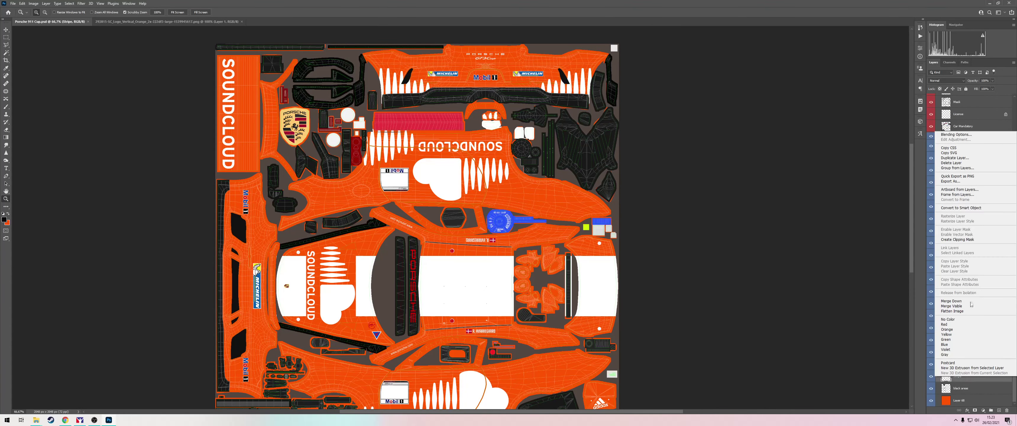
pyautogui.click(955, 158)
pyautogui.press('Return')
pyautogui.press('v')
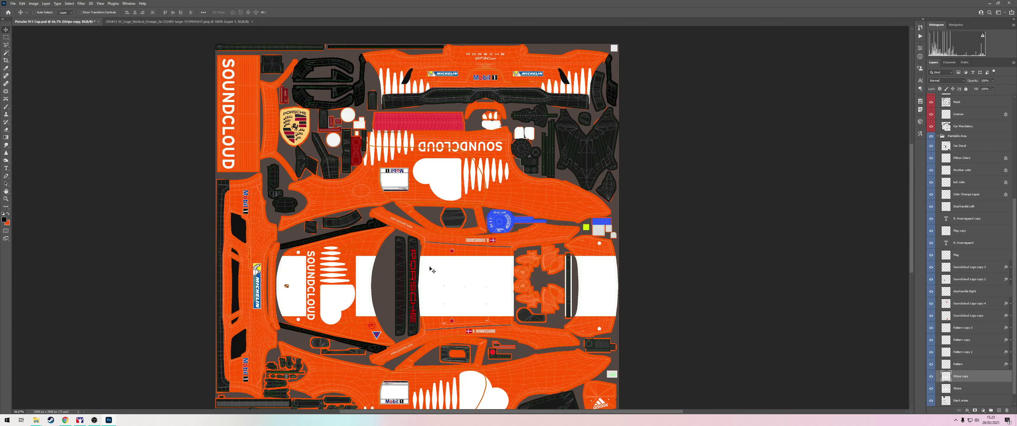
# Isolate the roof section of the duplicated stripe and move it onto the curved panel between the SOUNDCLOUD wing and the Porsche crest
pyautogui.press('m')
pyautogui.moveTo(418, 250); pyautogui.dragTo(318, 139)
pyautogui.hotkey('ctrl', 'shift', 'i')
pyautogui.press('v')
pyautogui.press('z')
pyautogui.click(252, 114)
pyautogui.click(252, 114)
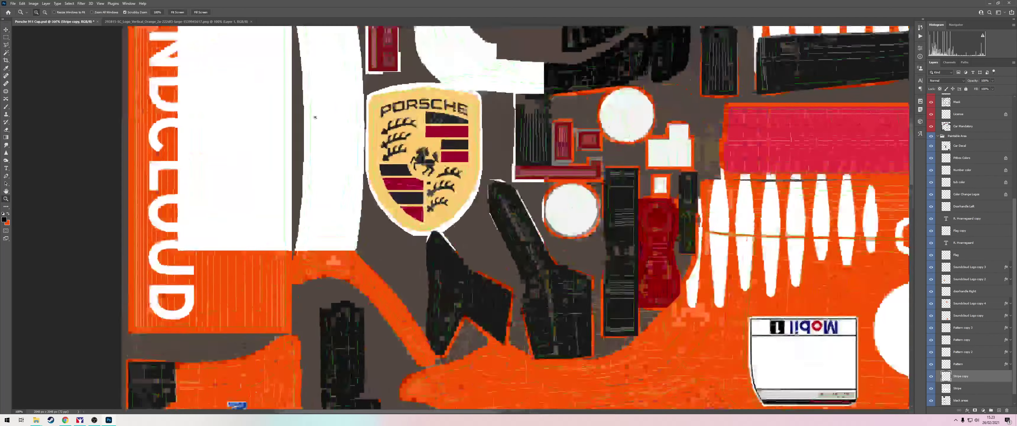
# Invert the colours of the Wire layer so its lines contrast with the white areas
pyautogui.scroll(3, 252, 113)
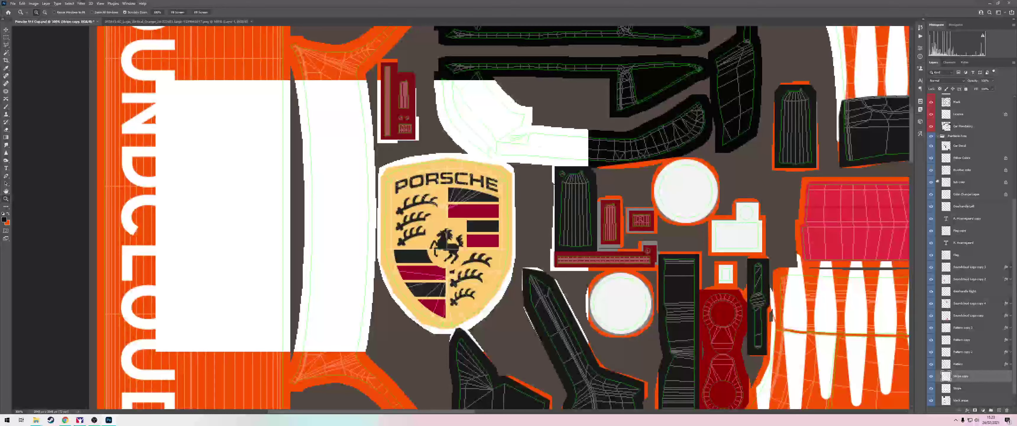
pyautogui.scroll(5, 965, 185)
pyautogui.click(966, 185)
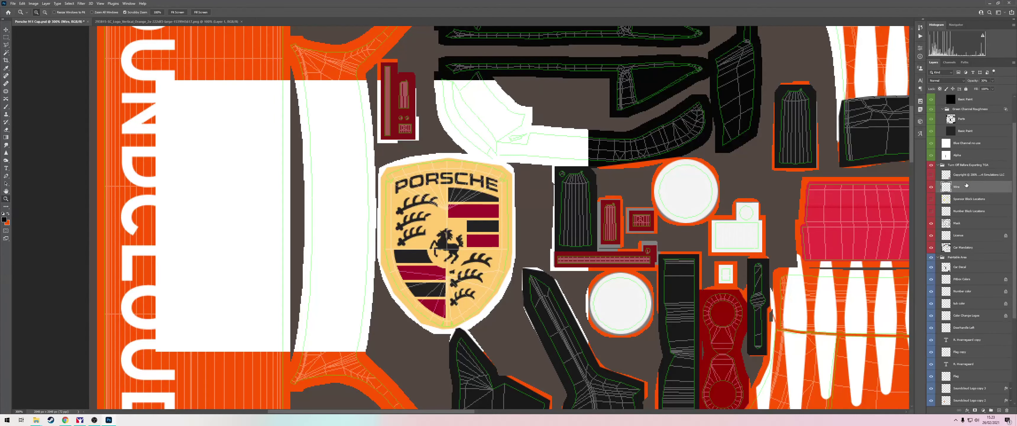
pyautogui.hotkey('ctrl', 'i')
pyautogui.press('v')
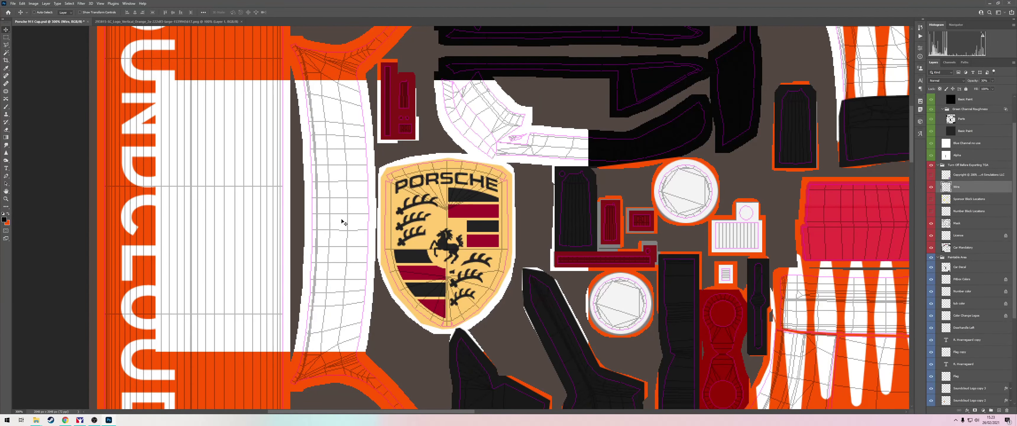
# Select the duplicated stripe and shift it slightly with Free Transform to centre it on the curved panel's wireframe
pyautogui.rightClick(342, 222)
pyautogui.click(358, 233)
pyautogui.hotkey('ctrl', 't')
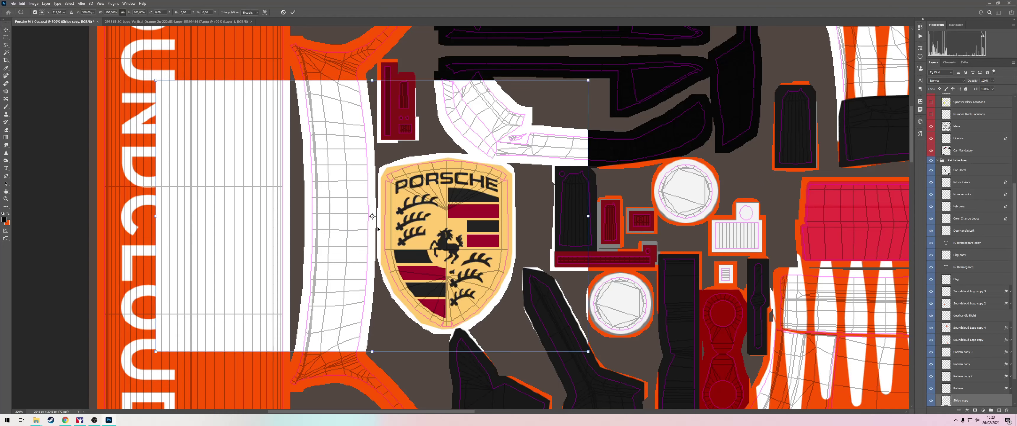
pyautogui.moveTo(328, 217); pyautogui.dragTo(305, 216)
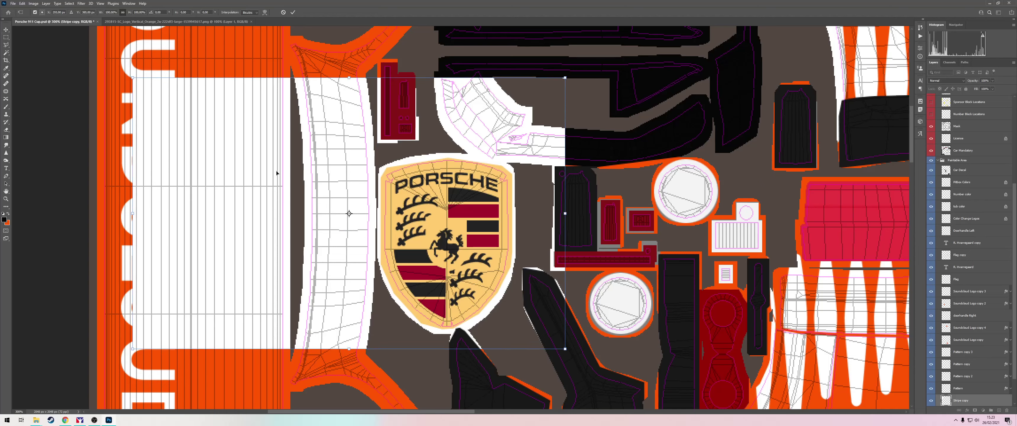
pyautogui.press('Return')
# Delete the excess white of the duplicated stripe over the SOUNDCLOUD wing and around the Porsche crest, then deselect
pyautogui.press('m')
pyautogui.moveTo(89, 56); pyautogui.dragTo(289, 380)
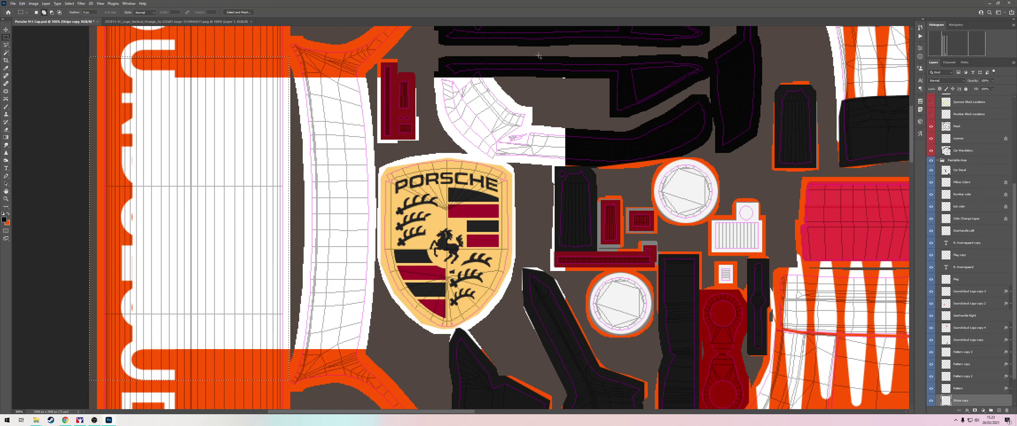
pyautogui.moveTo(625, 51); pyautogui.dragTo(375, 365)
pyautogui.hotkey('ctrl', 'd')
pyautogui.press('z')
pyautogui.hotkey('ctrl', '-')
pyautogui.hotkey('ctrl', '-')
pyautogui.hotkey('ctrl', '-')
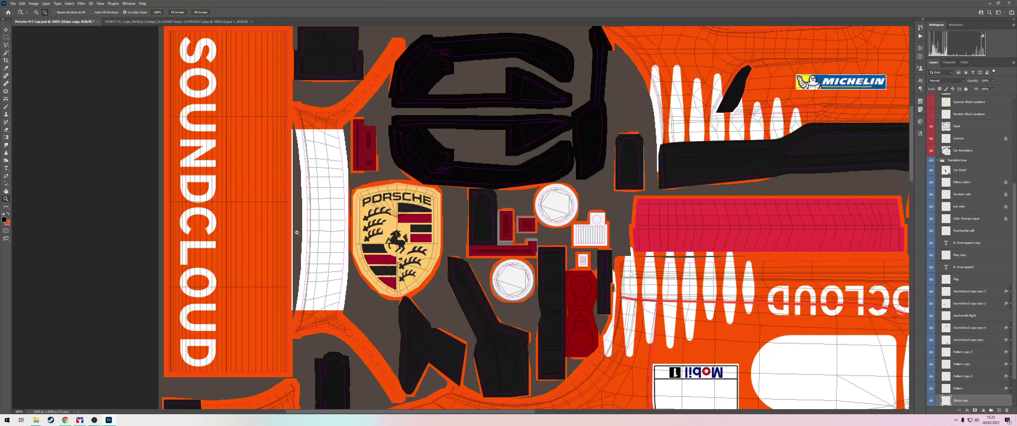
# Compare the car's side, front and roof in iRacing with the livery template in Photoshop
pyautogui.hotkey('alt', 'Tab')
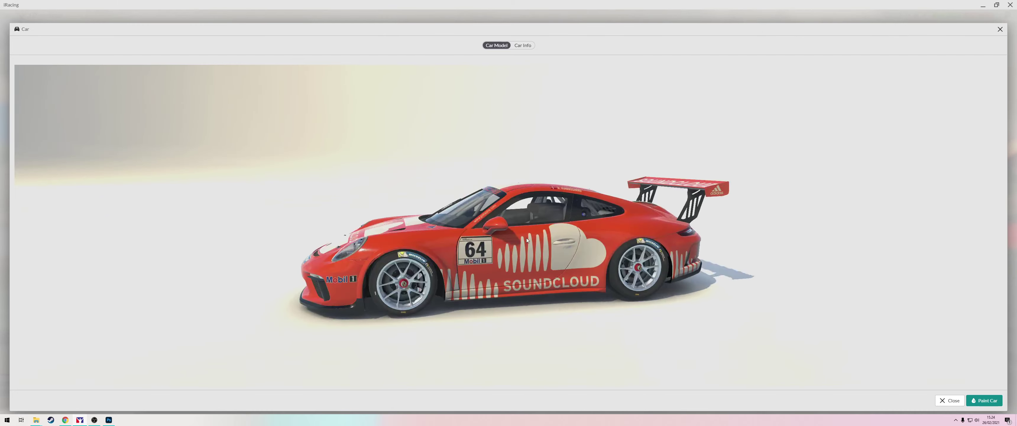
pyautogui.hotkey('alt', 'Tab')
pyautogui.scroll(-5, 463, 323)
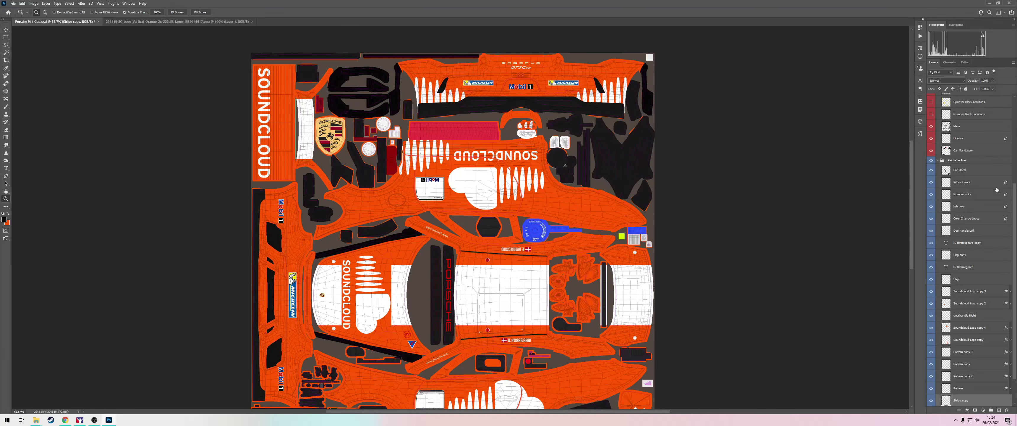
pyautogui.scroll(-1, 229, 375)
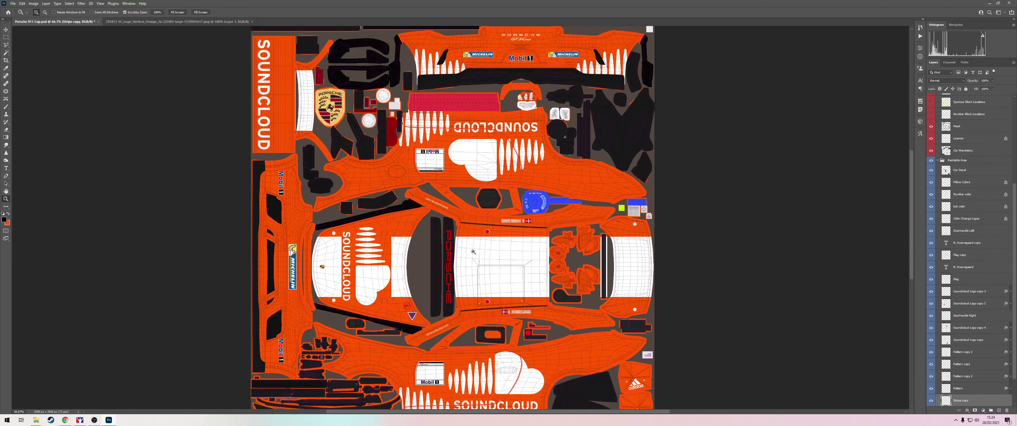
pyautogui.scroll(-2, 473, 251)
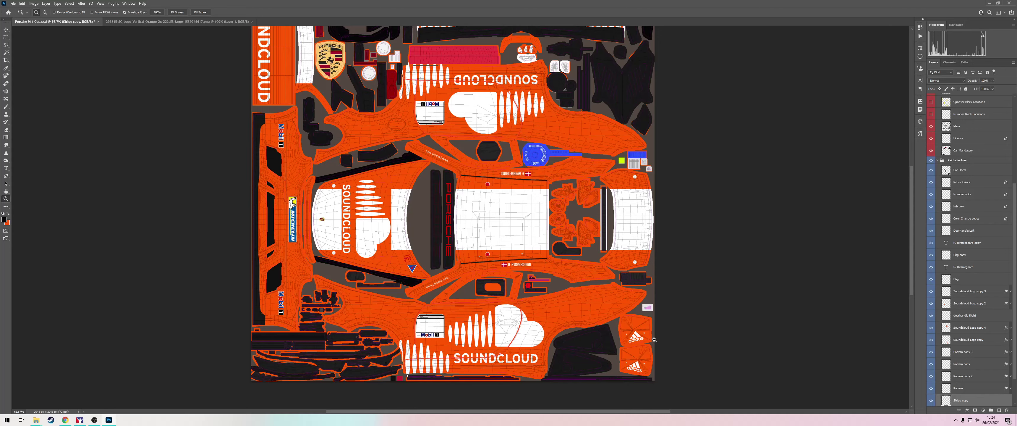
pyautogui.scroll(4, 654, 338)
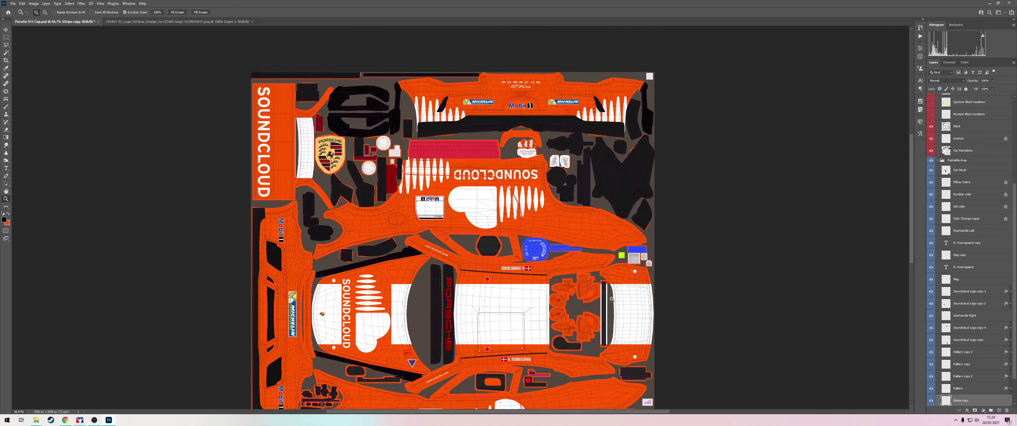
pyautogui.hotkey('alt', 'Tab')
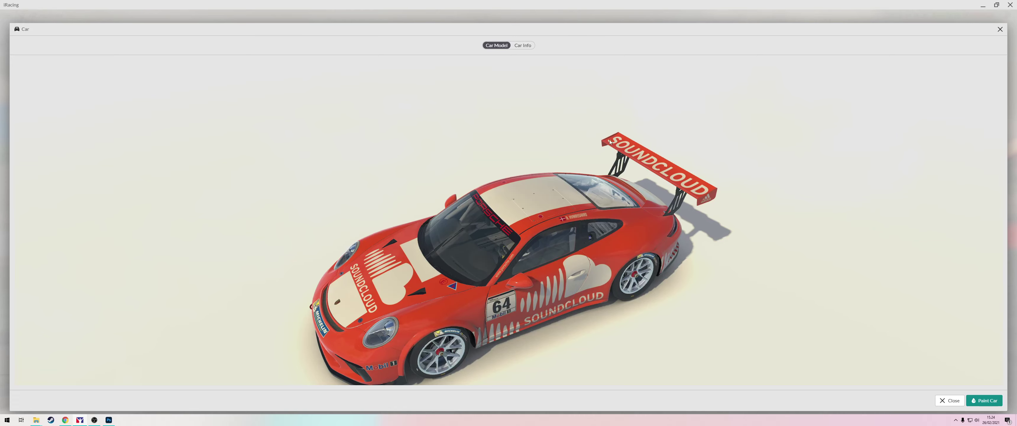
pyautogui.hotkey('alt', 'Tab')
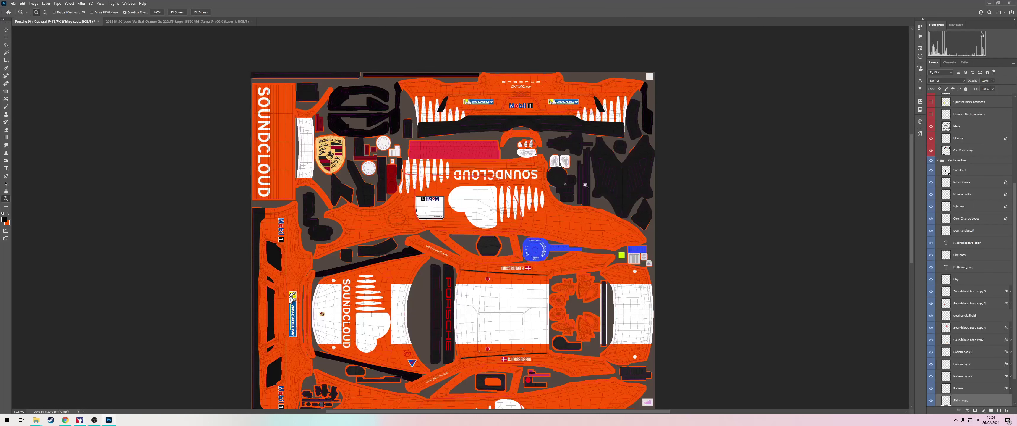
# On the black areas layer, fill a rectangular selection around the SOUNDCLOUD wing panel with black, then deselect
pyautogui.scroll(-3, 965, 394)
pyautogui.click(964, 388)
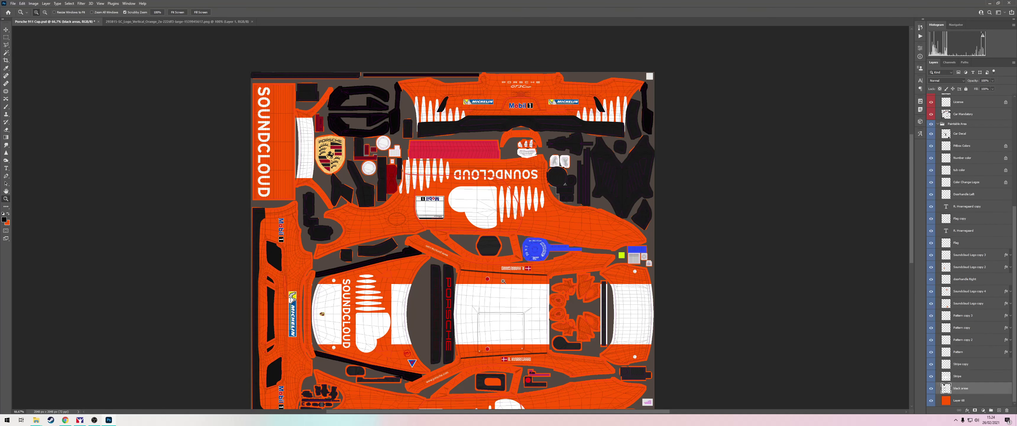
pyautogui.click(217, 104)
pyautogui.press('m')
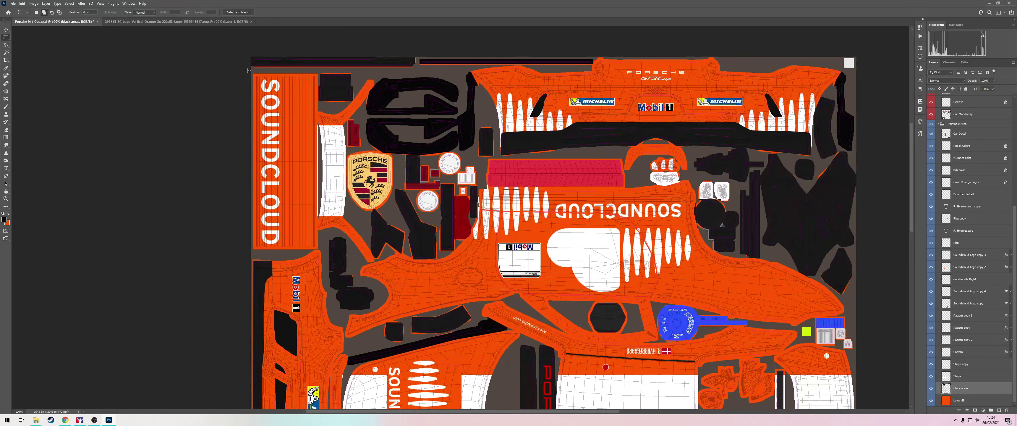
pyautogui.moveTo(251, 71); pyautogui.dragTo(317, 250)
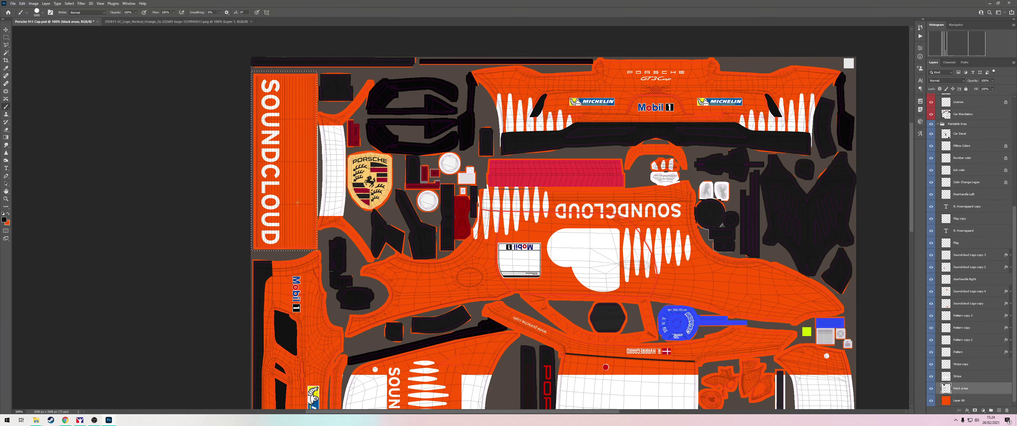
pyautogui.hotkey('alt', 'BackSpace')
pyautogui.hotkey('ctrl', 'd')
pyautogui.press('z')
pyautogui.keyDown('alt'); pyautogui.click(398, 213); pyautogui.keyUp('alt')
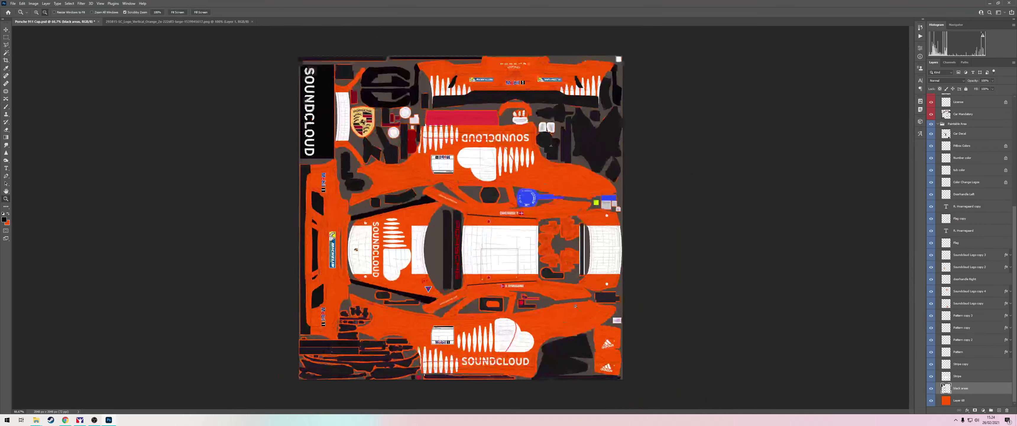
# Hide the Turn Off Before Exporting TGA group and save the livery as a Targa file over the existing car paint file
pyautogui.scroll(5, 925, 199)
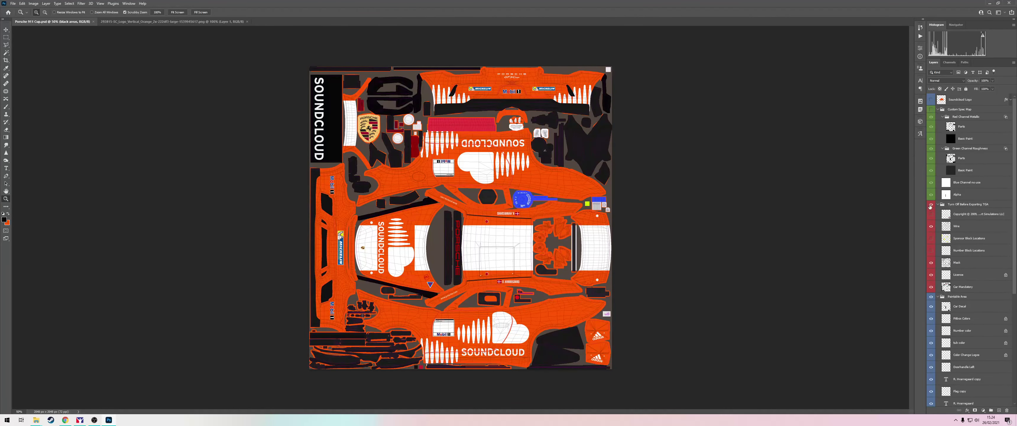
pyautogui.click(931, 204)
pyautogui.hotkey('ctrl', 'shift', 's')
pyautogui.click(242, 235)
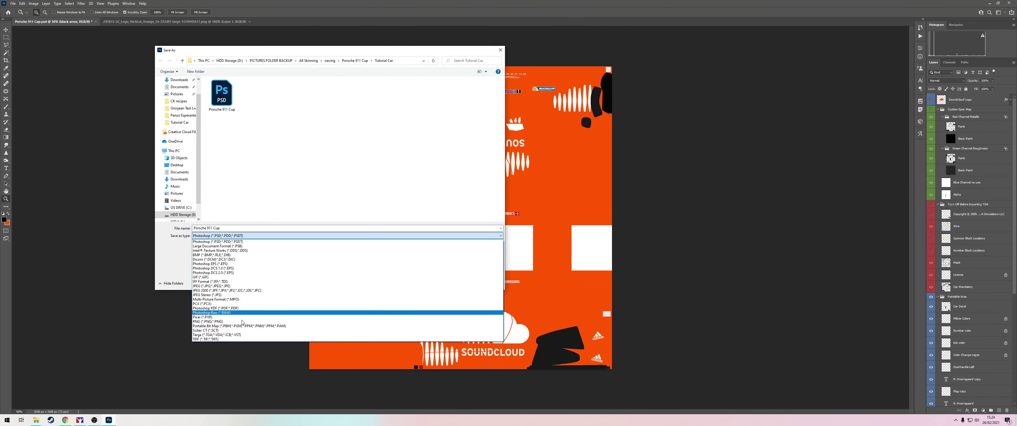
pyautogui.click(229, 335)
pyautogui.doubleClick(222, 94)
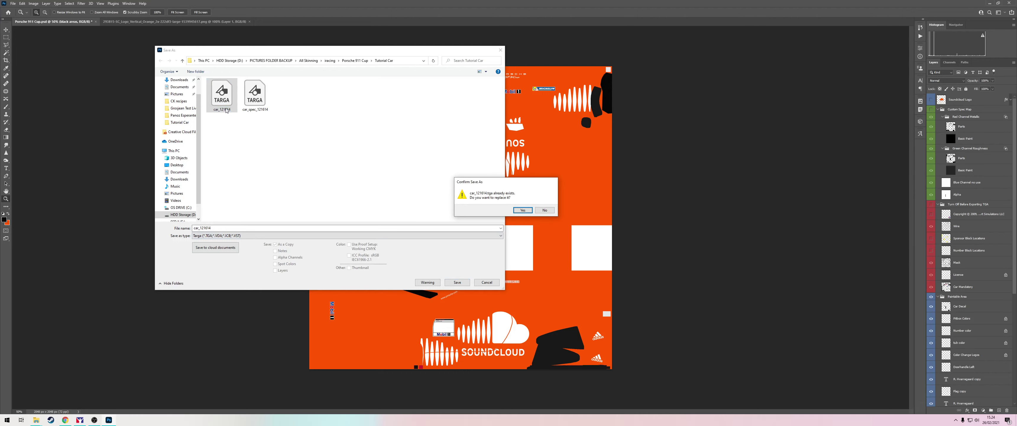
pyautogui.press('Return')
pyautogui.press('Return')
# Copy the exported car TGA from the Tutorial Car folder into the porsche911cup paint folder, replacing the existing file, and return to iRacing
pyautogui.hotkey('alt', 'Tab')
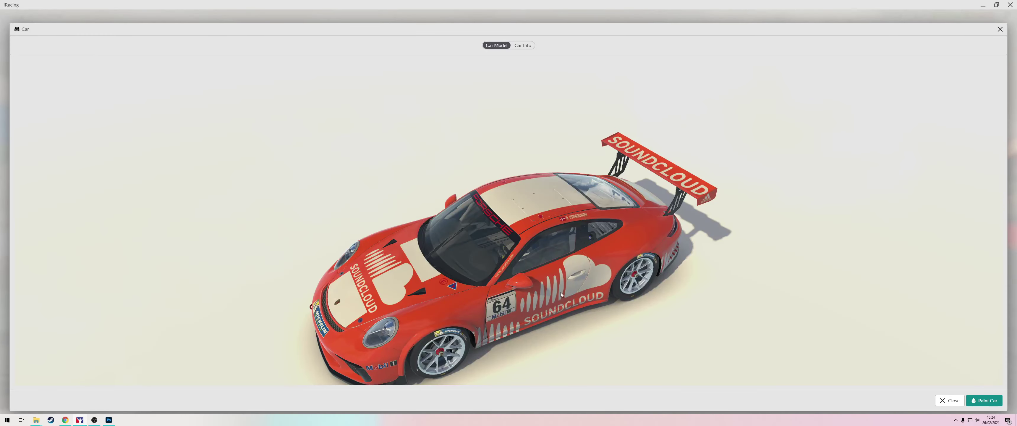
pyautogui.hotkey('alt', 'Tab')
pyautogui.hotkey('alt', 'Tab')
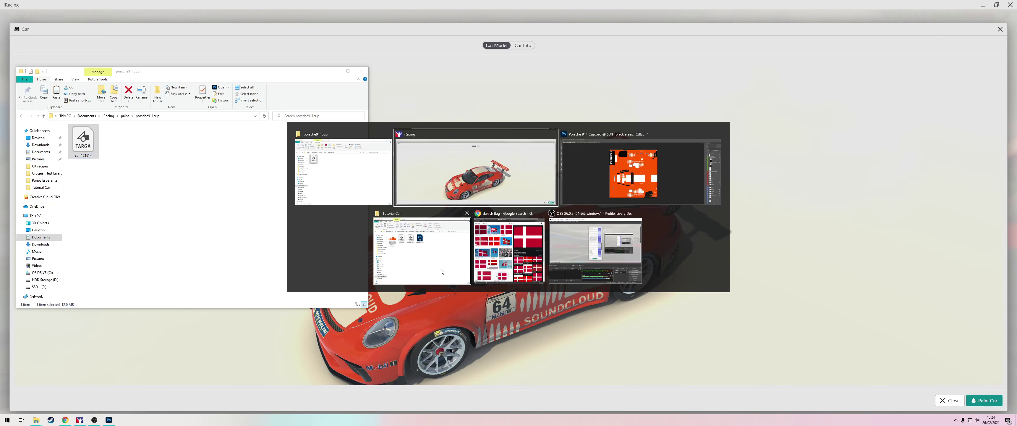
pyautogui.click(713, 132)
pyautogui.hotkey('ctrl', 'c')
pyautogui.click(242, 198)
pyautogui.hotkey('ctrl', 'v')
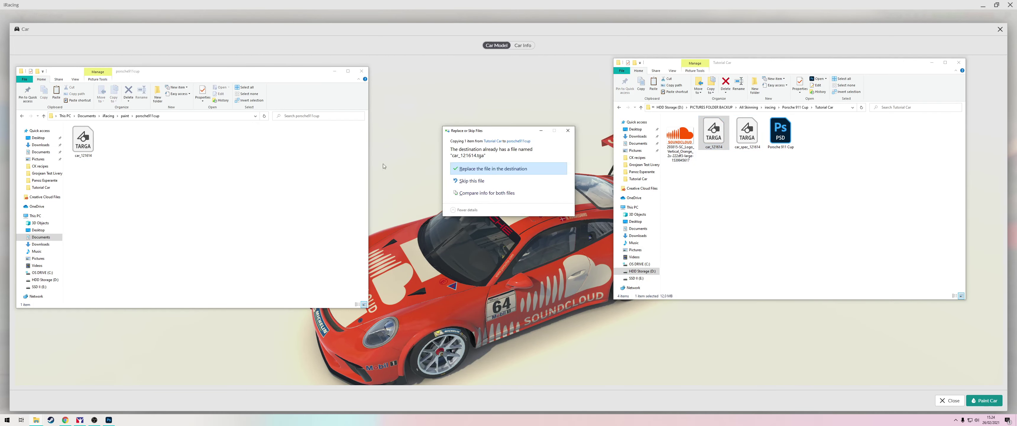
pyautogui.click(468, 169)
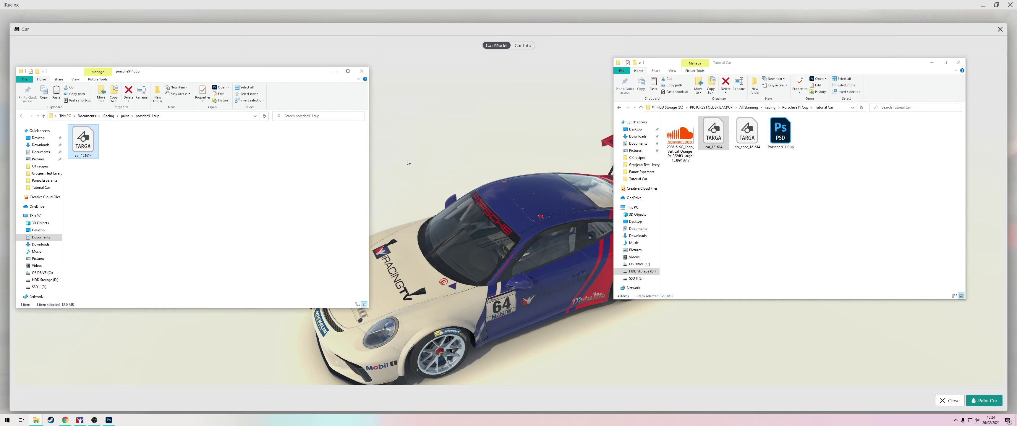
pyautogui.click(406, 160)
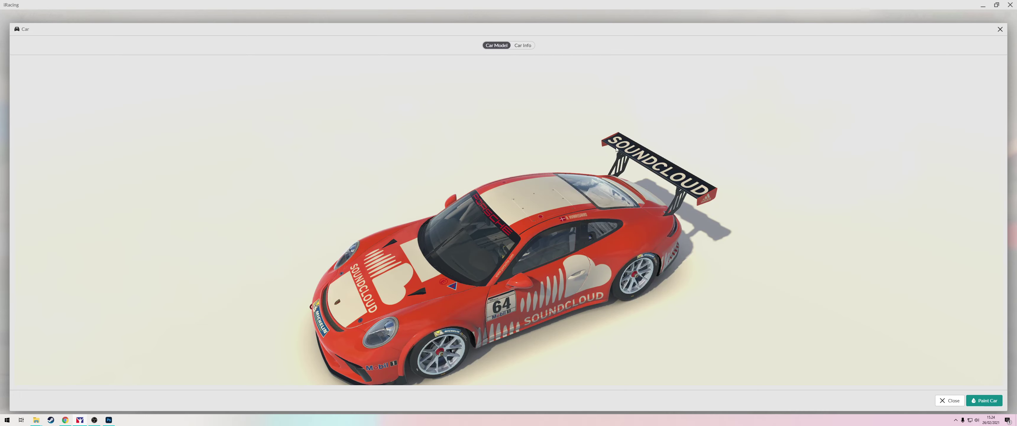
# Examine the updated livery on the iRacing car model from the rear, front and both sides
pyautogui.moveTo(651, 232); pyautogui.dragTo(570, 288)
pyautogui.moveTo(401, 295); pyautogui.dragTo(452, 247)
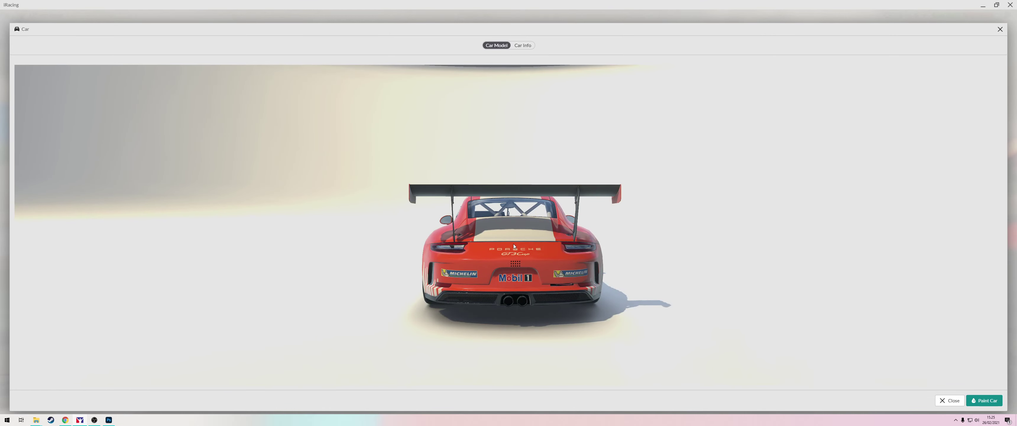
pyautogui.moveTo(514, 246); pyautogui.dragTo(674, 281)
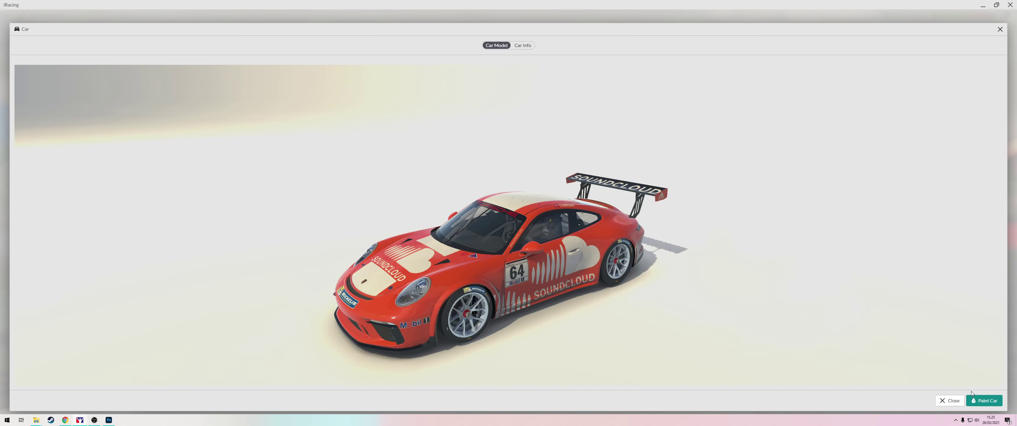
pyautogui.moveTo(860, 367); pyautogui.dragTo(488, 295)
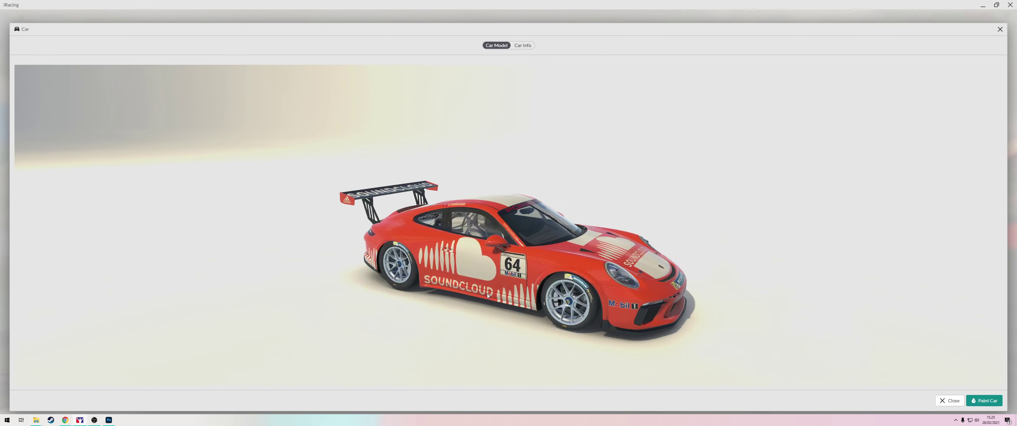
pyautogui.scroll(3, 488, 295)
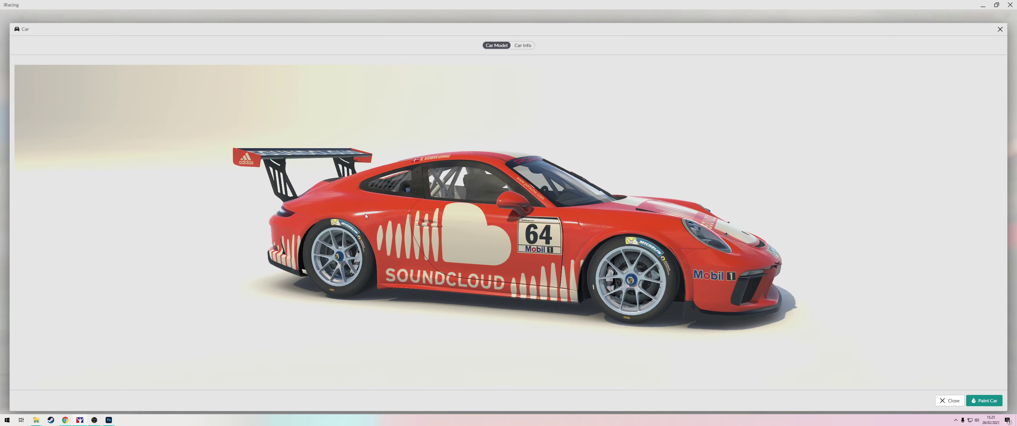
# Switch to Photoshop and copy the hex code of the livery's orange from the foreground Color Picker
pyautogui.hotkey('alt', 'Tab')
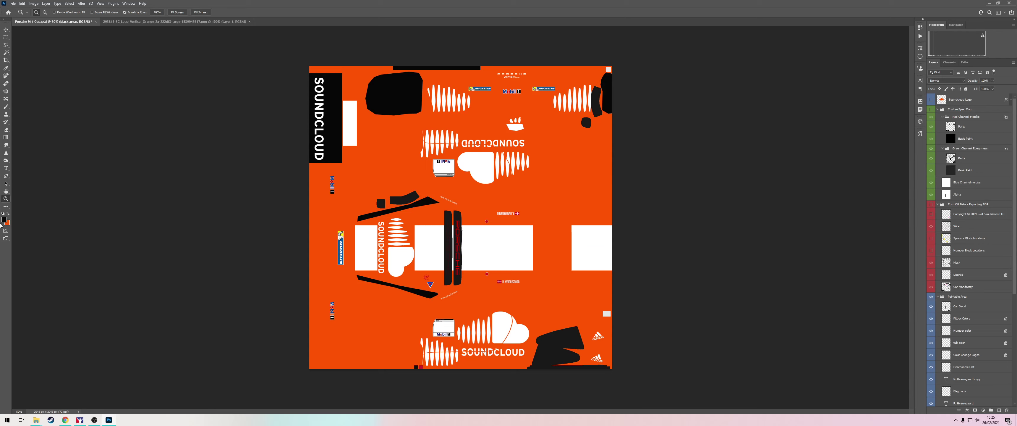
pyautogui.click(4, 219)
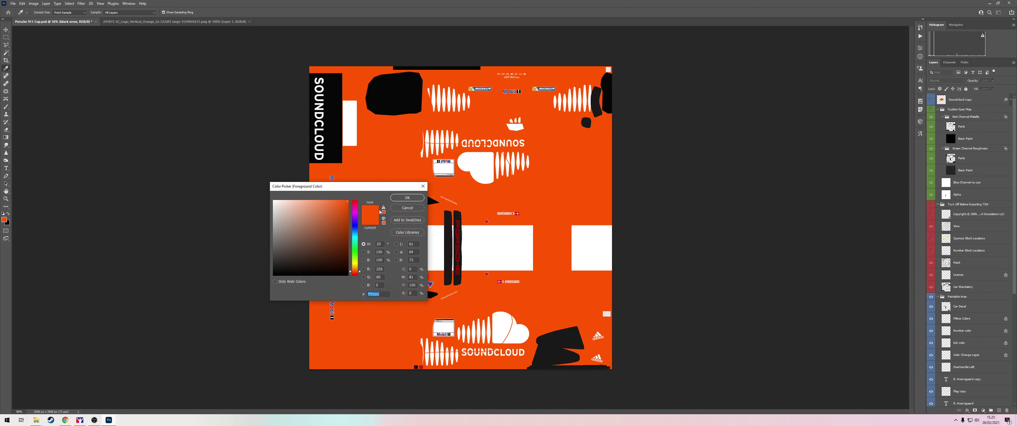
pyautogui.rightClick(370, 294)
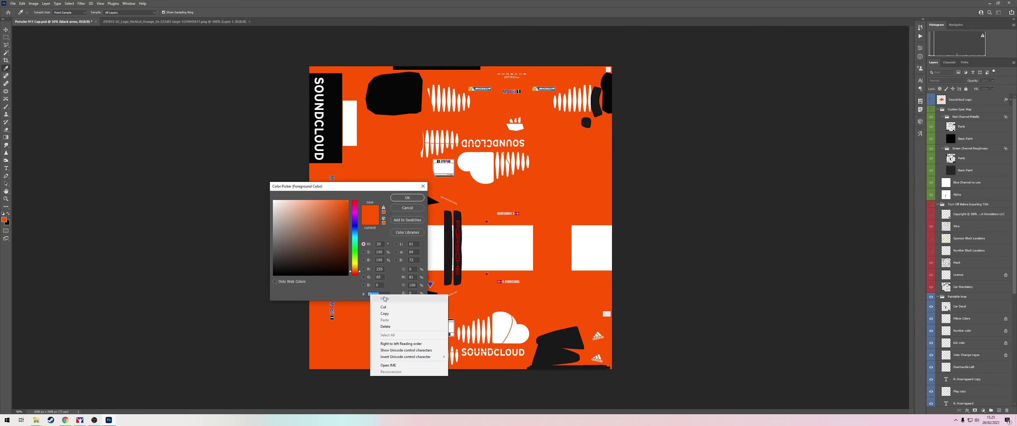
pyautogui.click(396, 314)
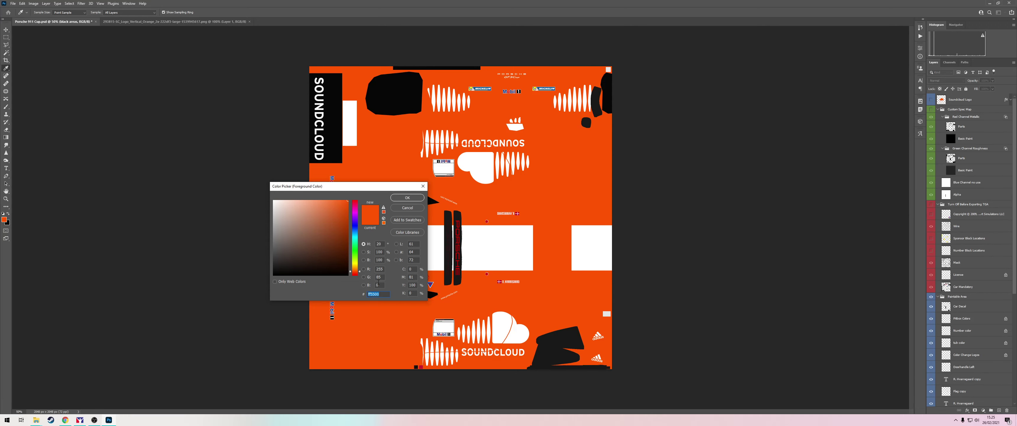
# Switch to iRacing and set the wheel finish to Semigloss in the car's paint settings
pyautogui.click(83, 420)
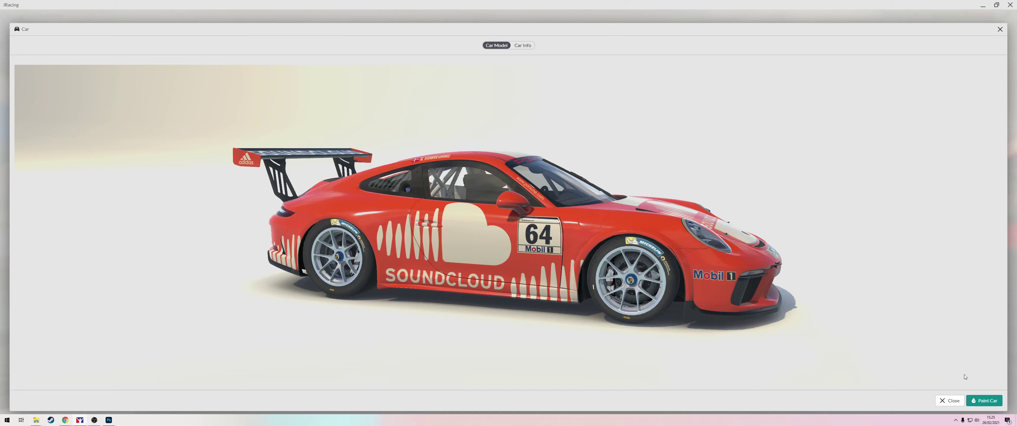
pyautogui.click(984, 400)
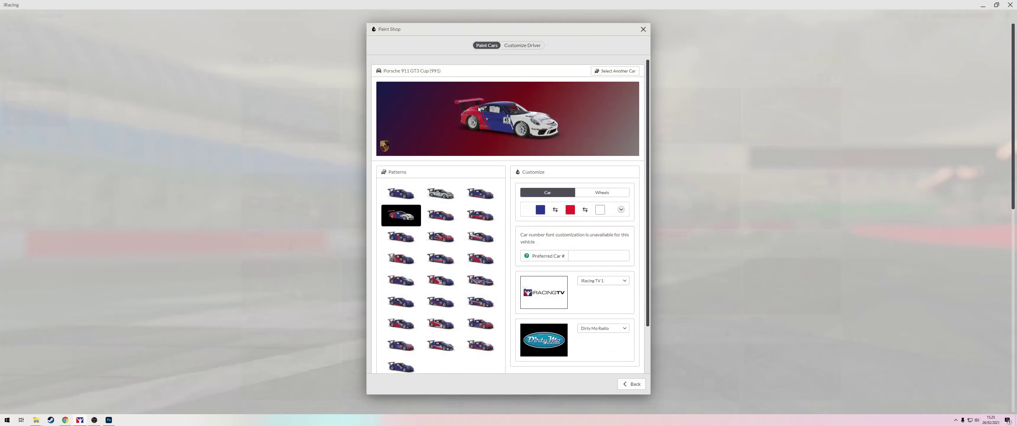
pyautogui.click(605, 193)
pyautogui.click(586, 206)
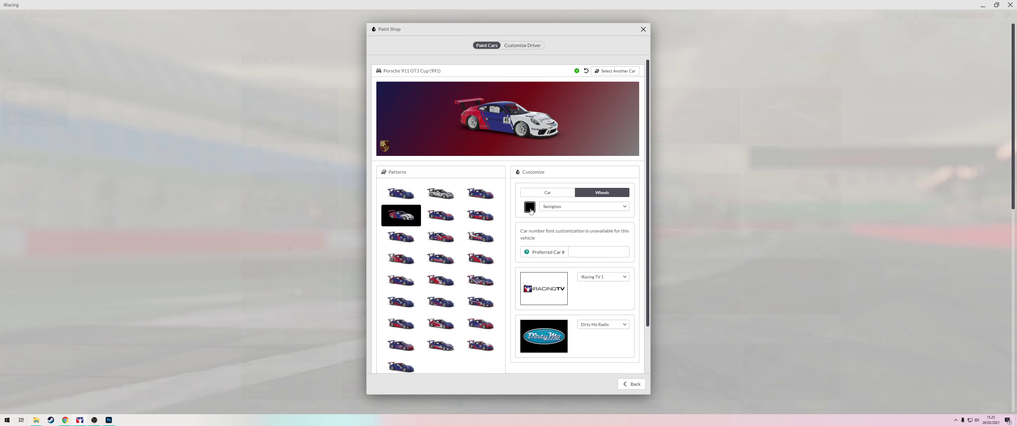
# Set the wheel colour to the copied orange hex code, save it and return to the car model
pyautogui.click(530, 206)
pyautogui.hotkey('ctrl', 'v')
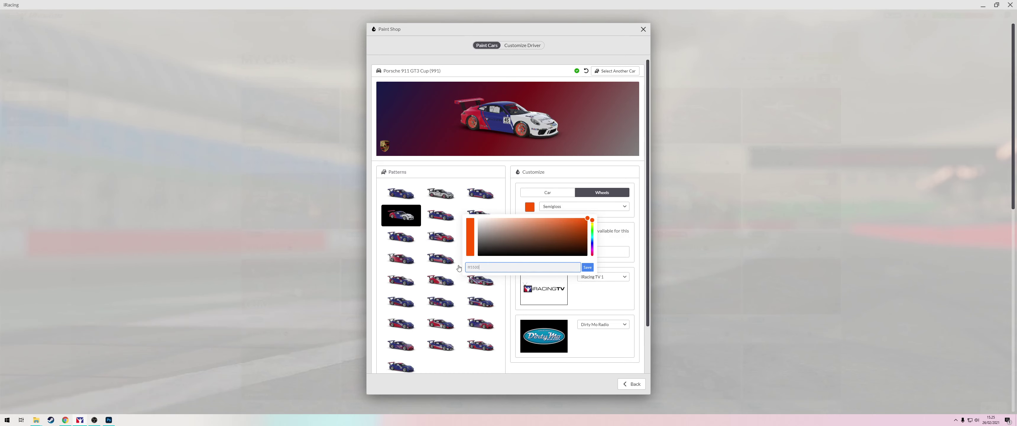
pyautogui.click(590, 269)
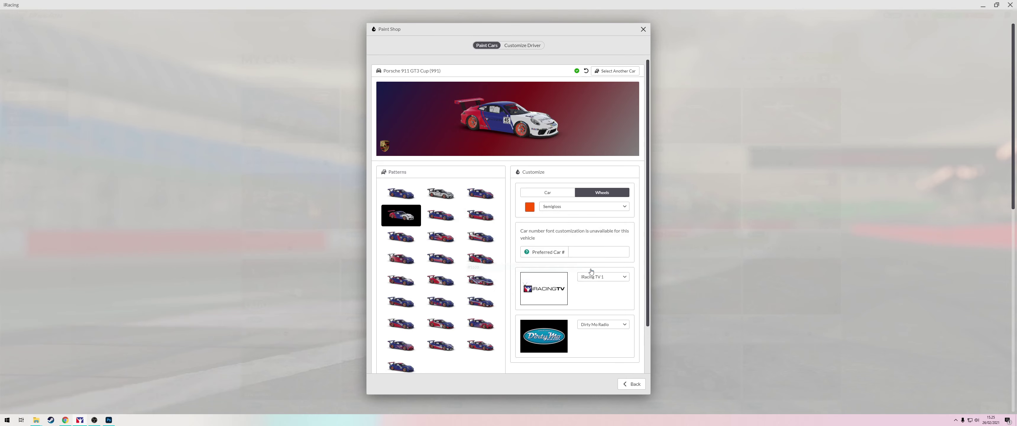
pyautogui.click(351, 202)
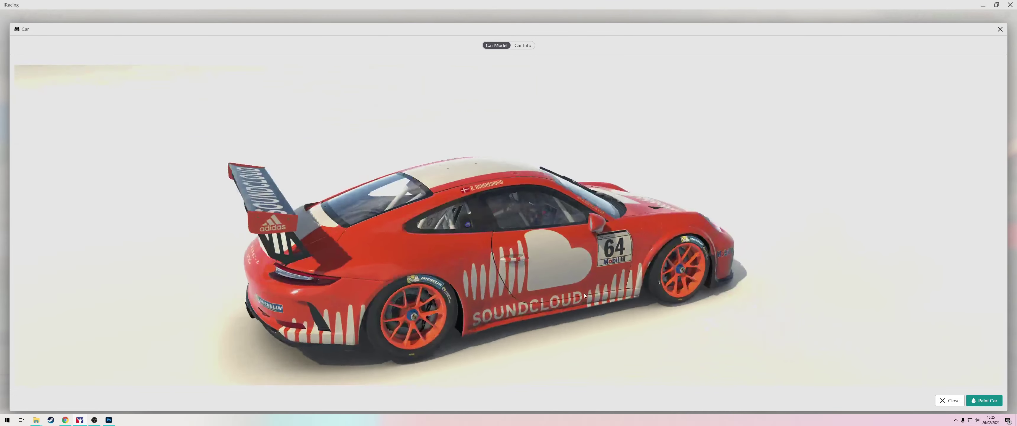
# Change the wheel colour to white, save it, open the wheel finish options and return to the car model
pyautogui.click(970, 398)
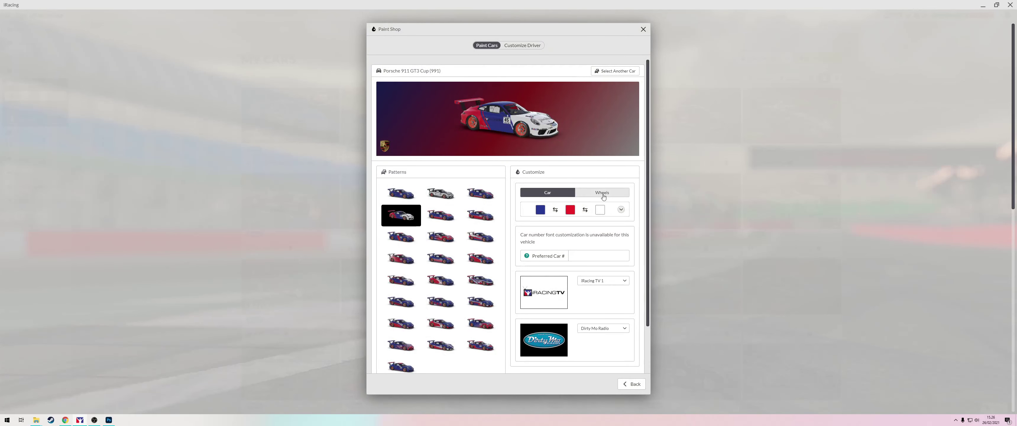
pyautogui.click(603, 193)
pyautogui.click(530, 208)
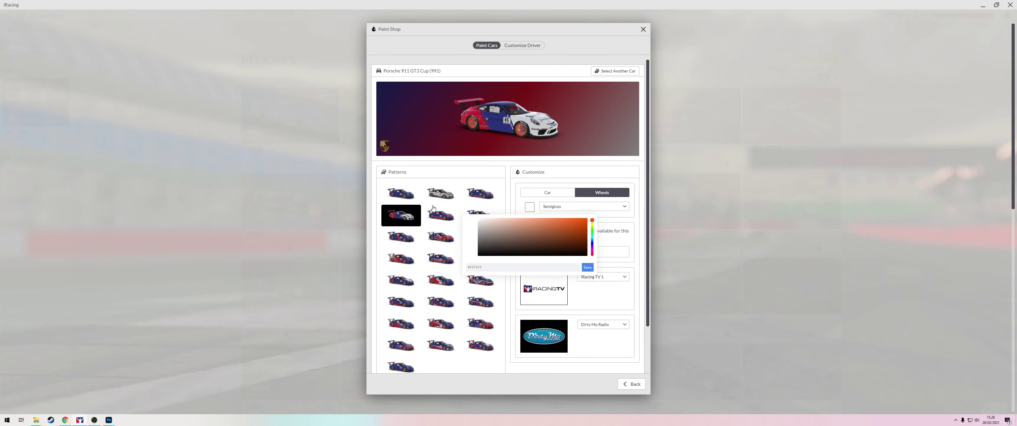
pyautogui.click(587, 267)
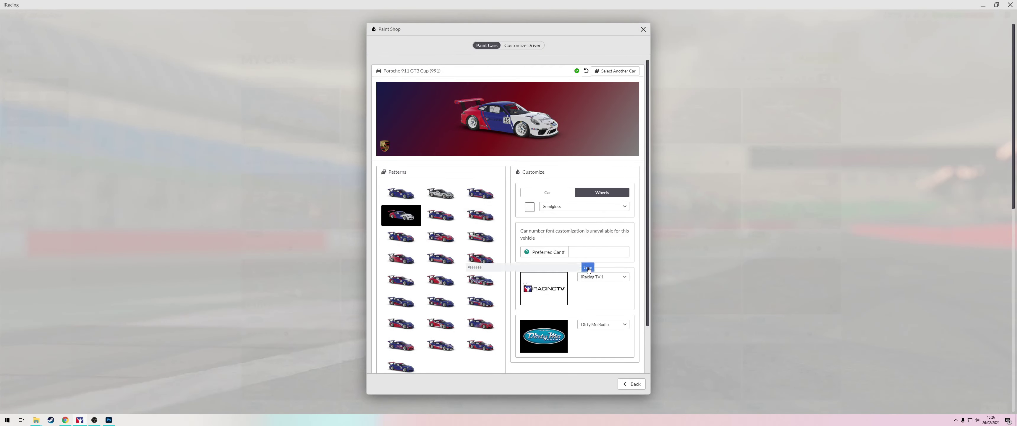
pyautogui.click(587, 209)
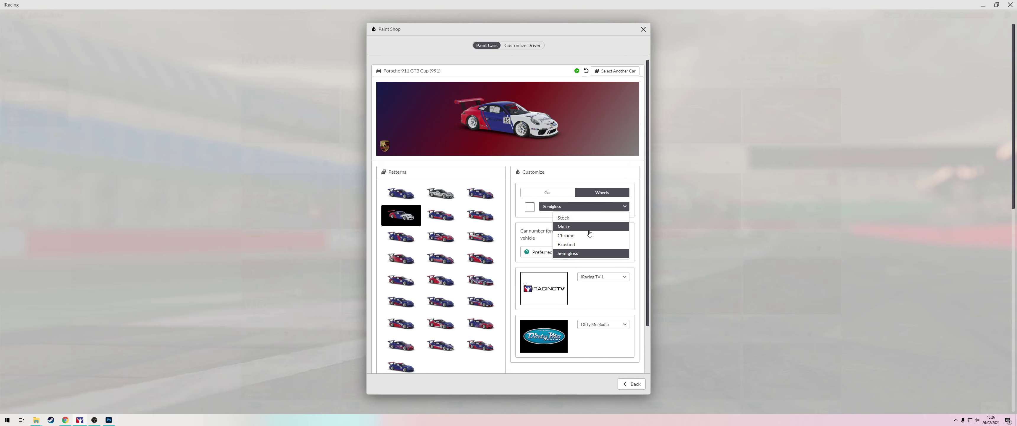
pyautogui.click(633, 384)
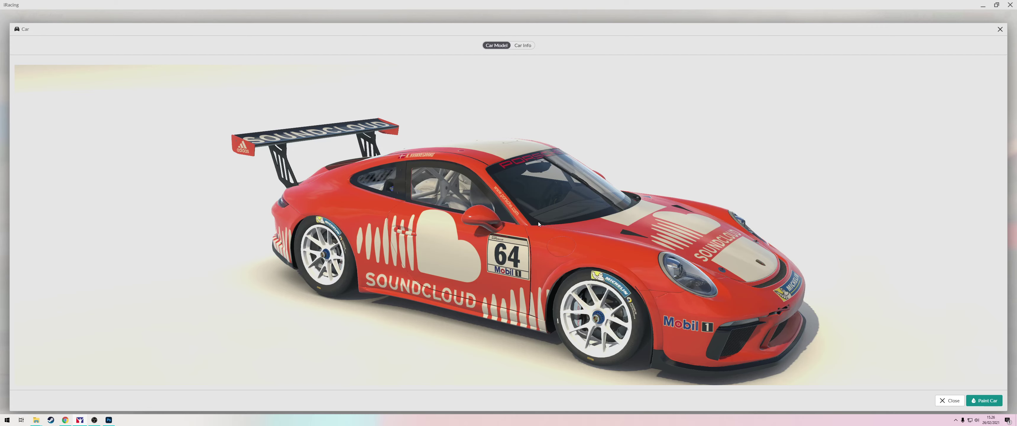
# Switch to Photoshop, cancel the Color Picker and show the Custom Spec Map group
pyautogui.hotkey('alt', 'Tab')
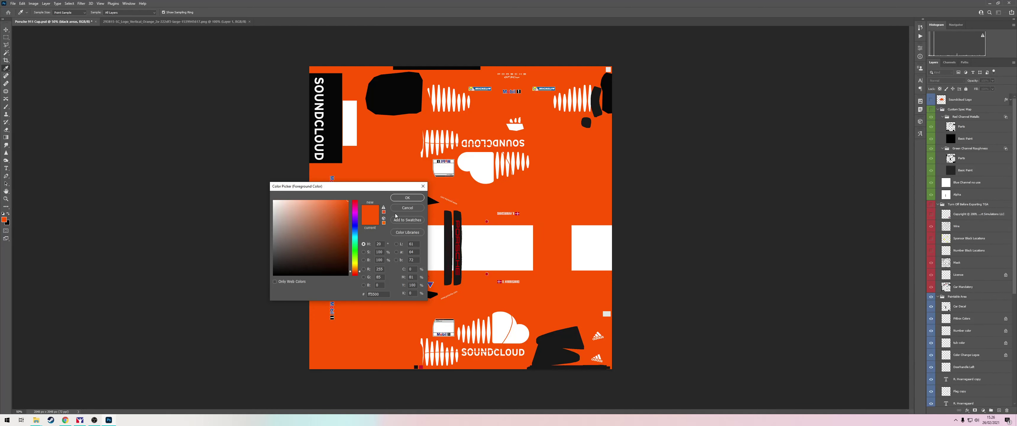
pyautogui.click(395, 208)
pyautogui.press('z')
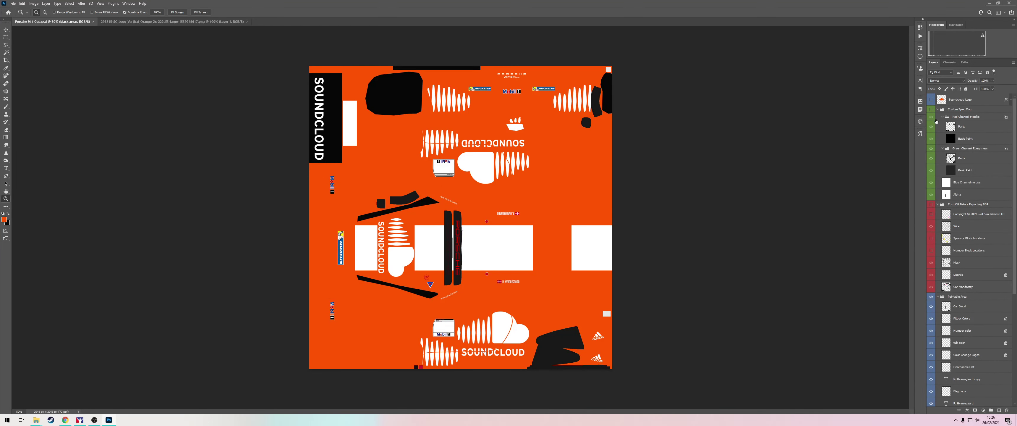
pyautogui.click(931, 109)
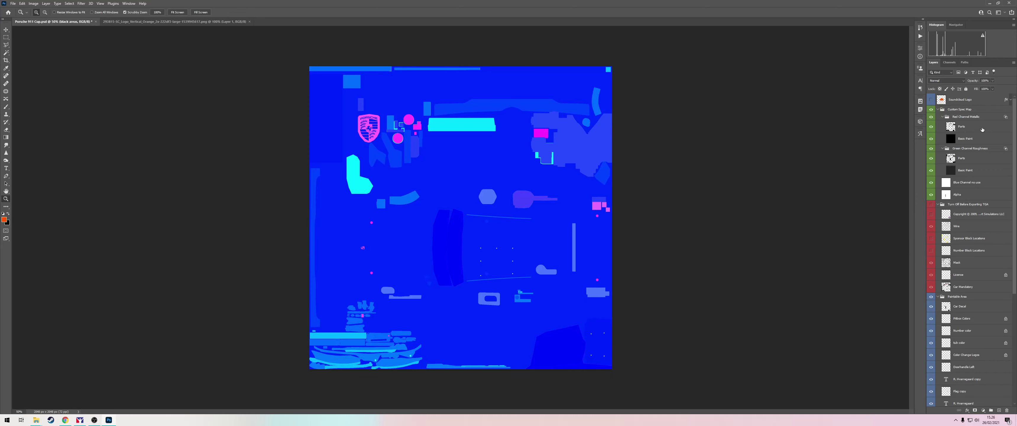
pyautogui.scroll(-5, 991, 276)
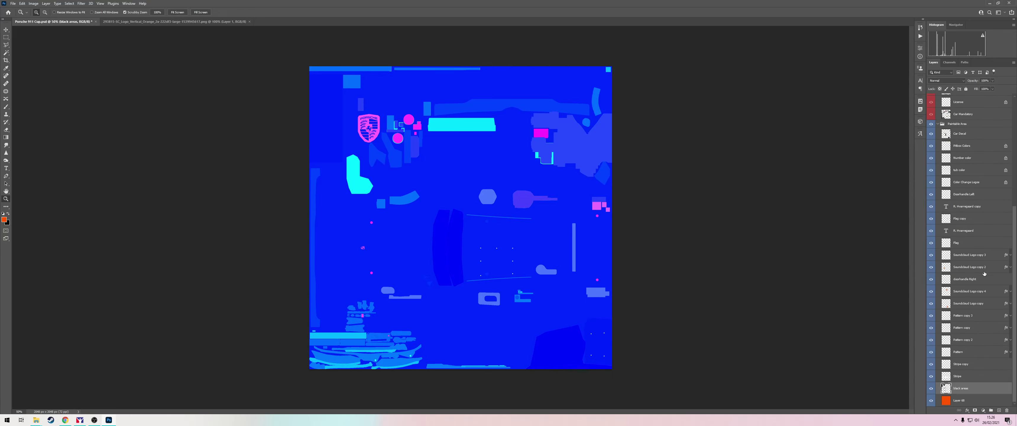
# Add a layer named Decals above the Parts layer in the Red Channel Metallic group
pyautogui.scroll(5, 991, 159)
pyautogui.click(962, 127)
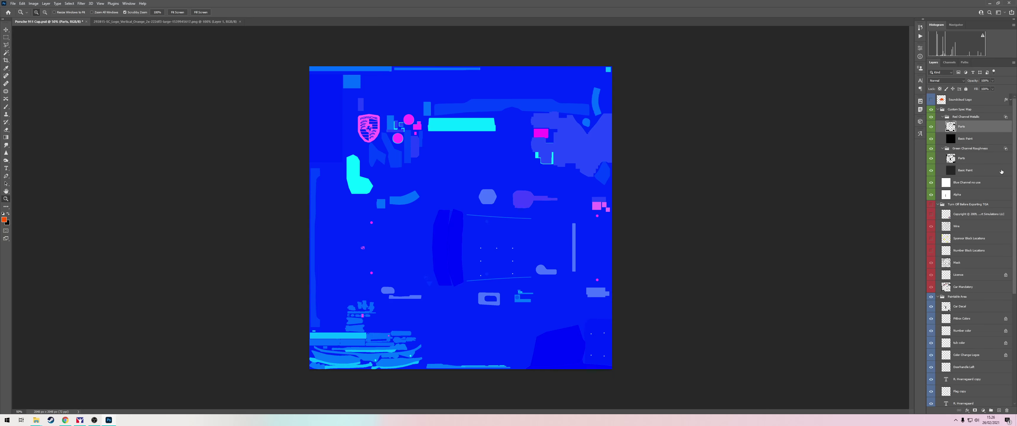
pyautogui.hotkey('ctrl', 'shift', 'n')
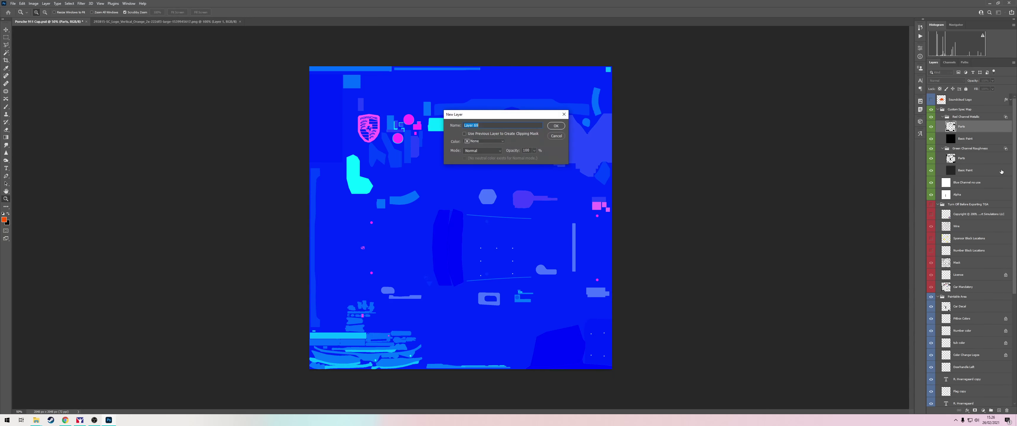
pyautogui.write('Decals')
pyautogui.press('Return')
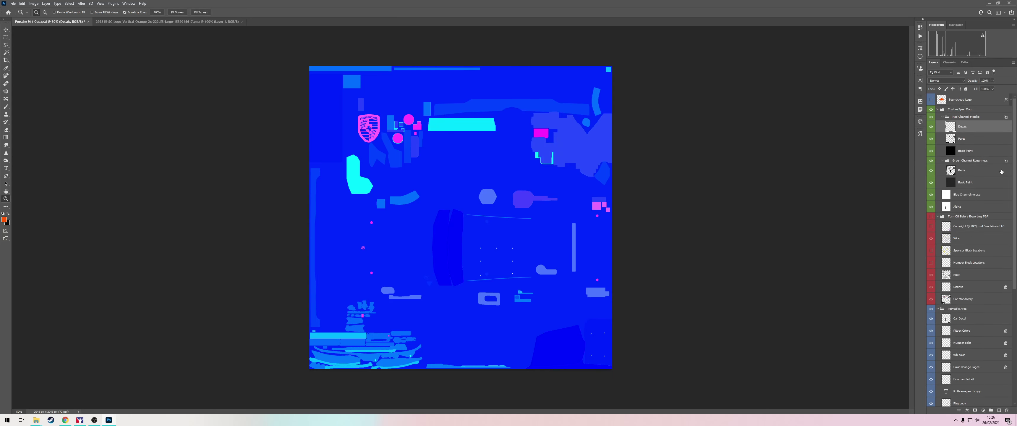
# Reset the foreground and background colours, swap them and confirm white as the foreground colour
pyautogui.click(3, 213)
pyautogui.click(8, 213)
pyautogui.click(4, 219)
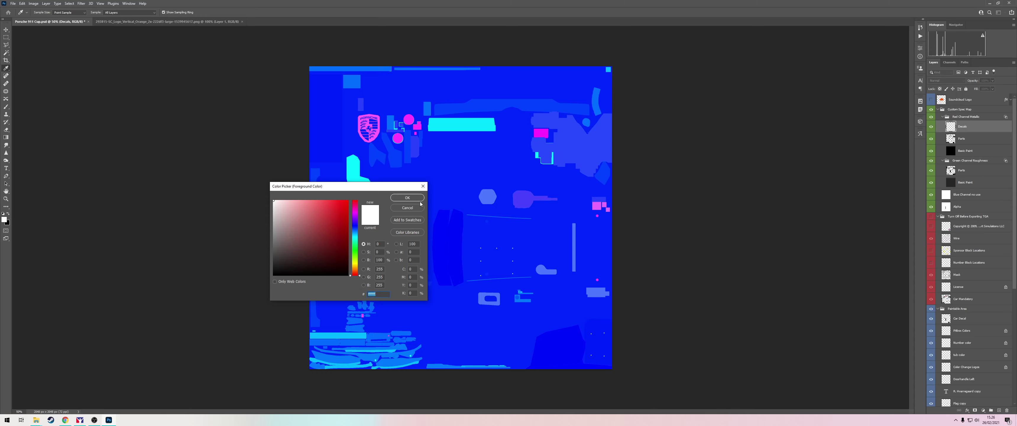
pyautogui.press('Return')
pyautogui.press('z')
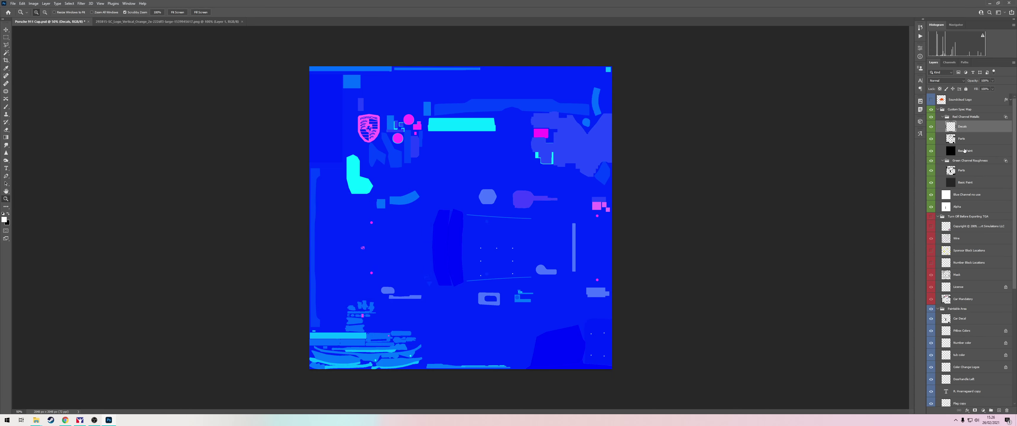
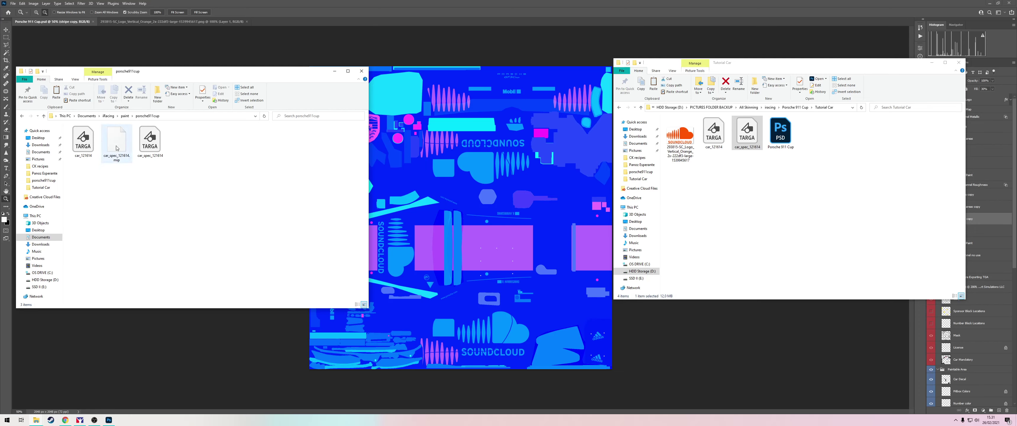
# Switch to iRacing and examine the spec map's finish on the car's hood, roof, sides and logos
pyautogui.click(116, 142)
pyautogui.click(130, 184)
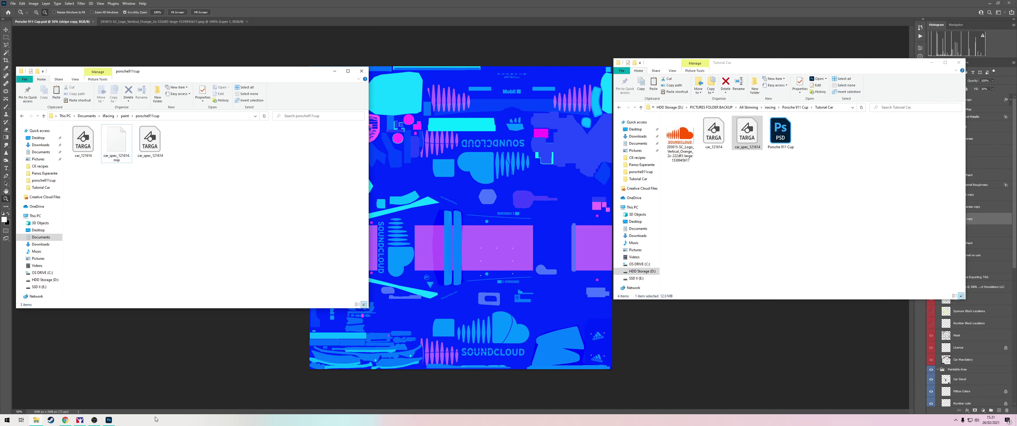
pyautogui.click(83, 420)
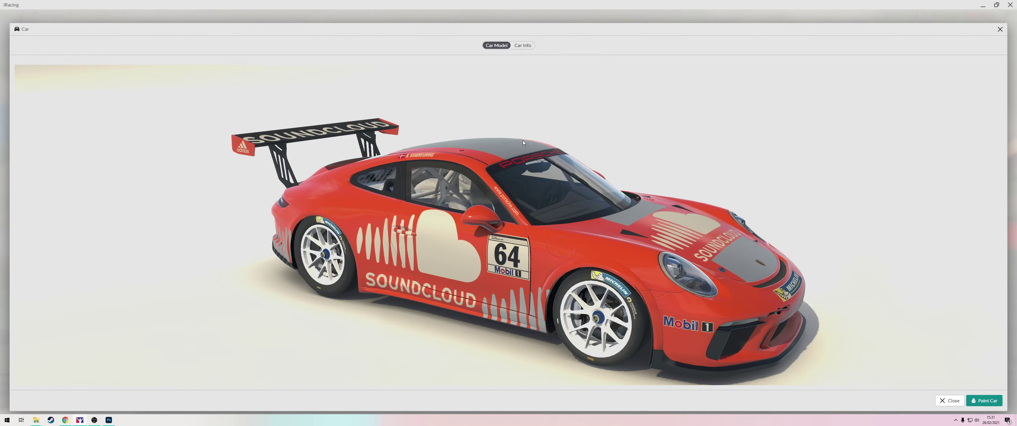
pyautogui.moveTo(619, 150); pyautogui.dragTo(421, 179)
pyautogui.scroll(5, 421, 180)
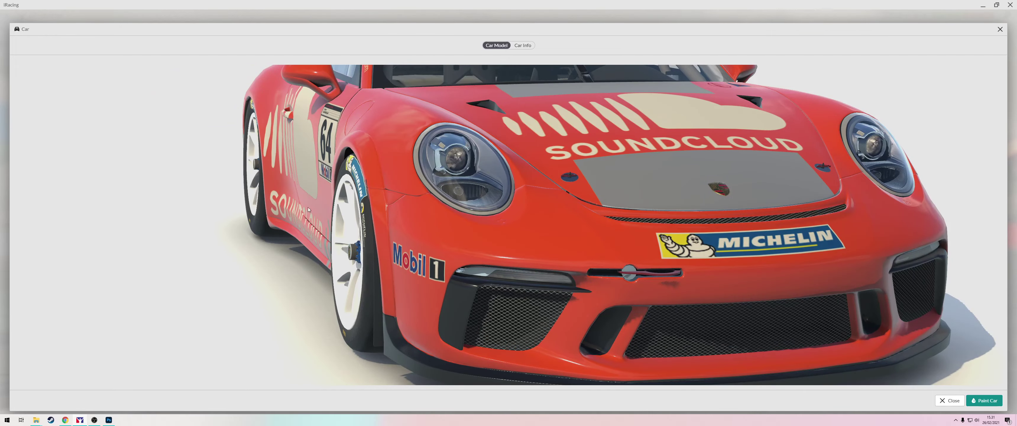
pyautogui.moveTo(317, 171); pyautogui.dragTo(660, 170)
pyautogui.scroll(-3, 393, 140)
pyautogui.scroll(5, 721, 315)
pyautogui.moveTo(751, 312); pyautogui.dragTo(540, 316)
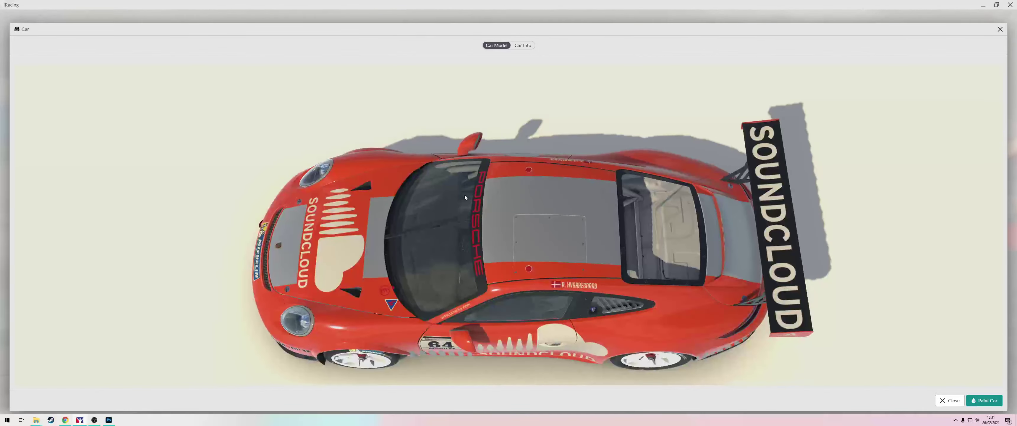
pyautogui.moveTo(611, 192); pyautogui.dragTo(359, 219)
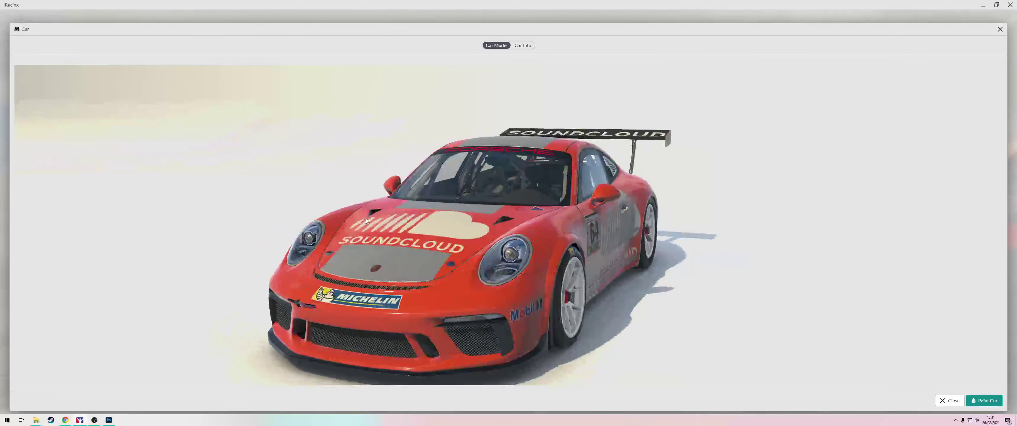
# Switch to the porsche911cup paint folder and delete the car's spec map TGA and MIP files
pyautogui.hotkey('alt', 'Tab')
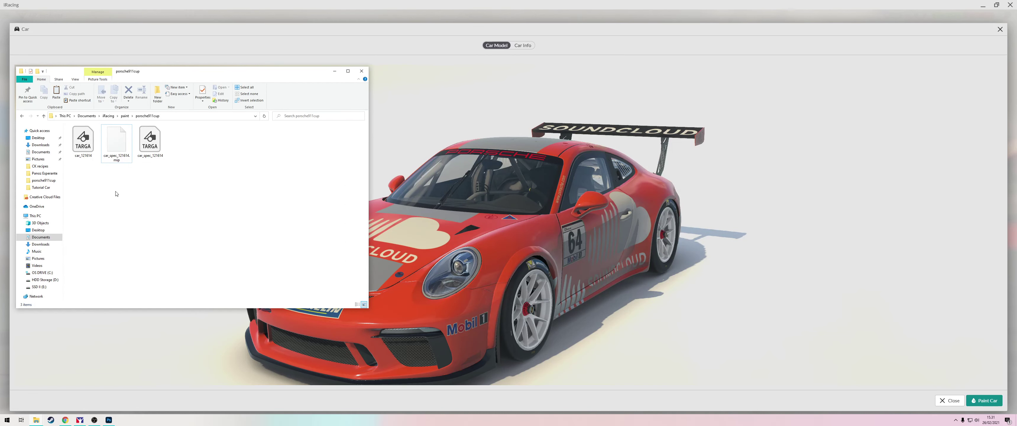
pyautogui.click(142, 149)
pyautogui.click(120, 150)
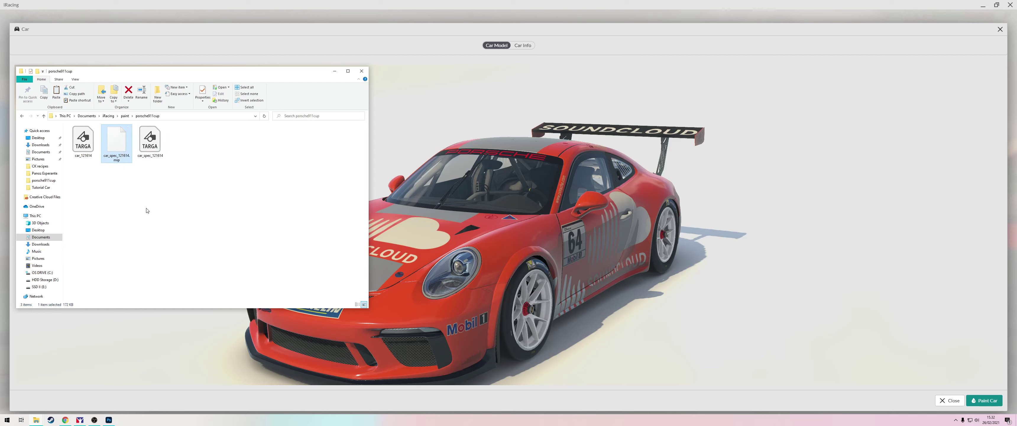
pyautogui.press('Right')
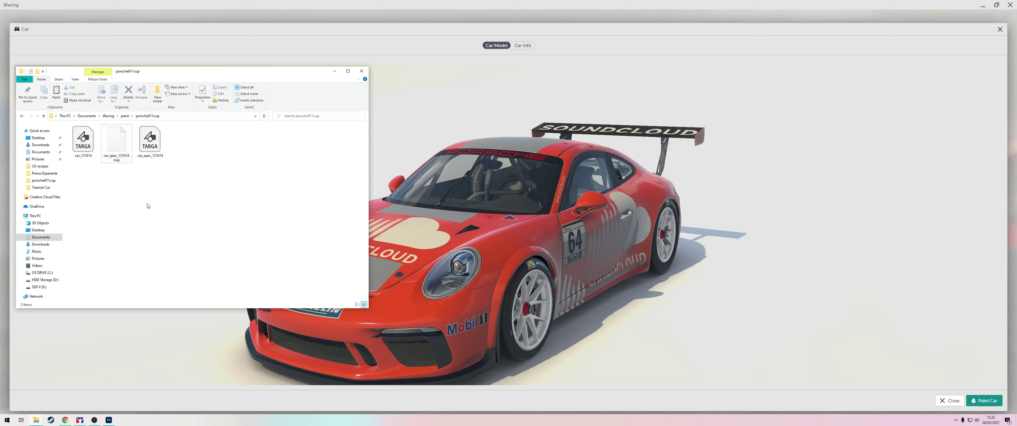
pyautogui.keyDown('ctrl'); pyautogui.click(129, 144); pyautogui.keyUp('ctrl')
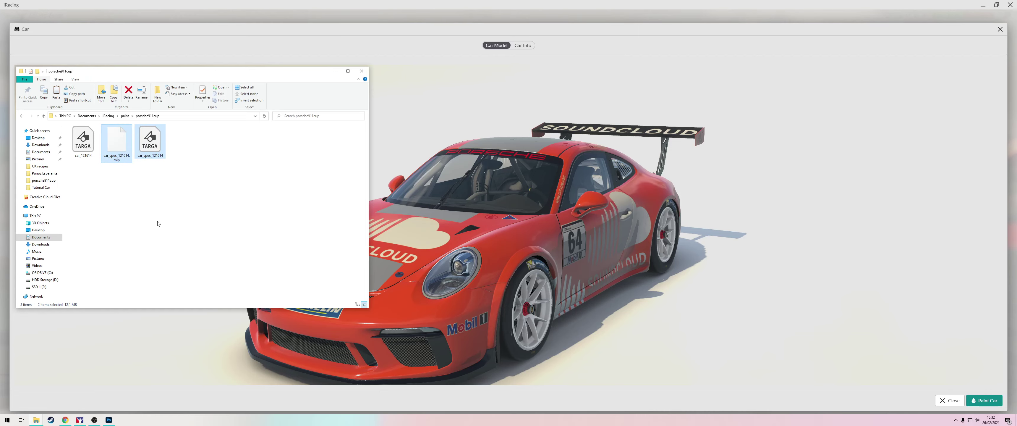
pyautogui.press('Delete')
# Switch to Photoshop and lower the Fill of the stripe copy layer in the Green Channel Roughness group
pyautogui.hotkey('alt', 'Tab')
pyautogui.click(392, 231)
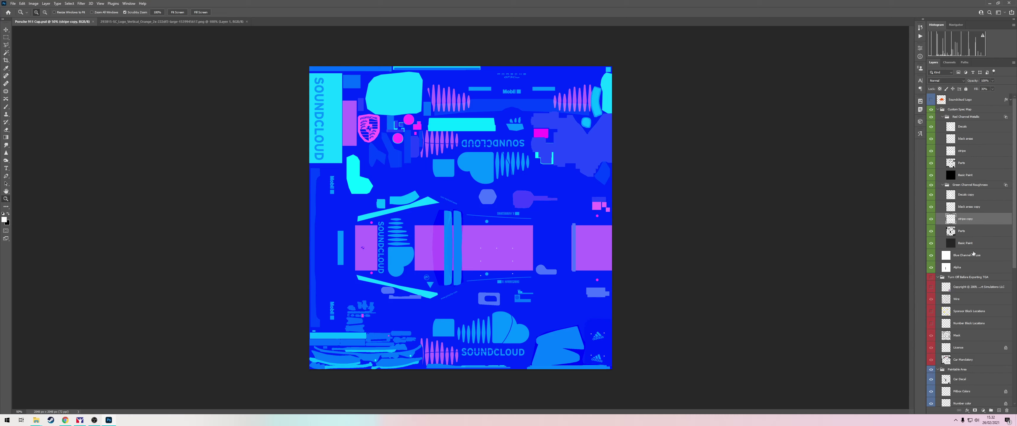
pyautogui.click(992, 89)
pyautogui.moveTo(993, 97); pyautogui.dragTo(987, 96)
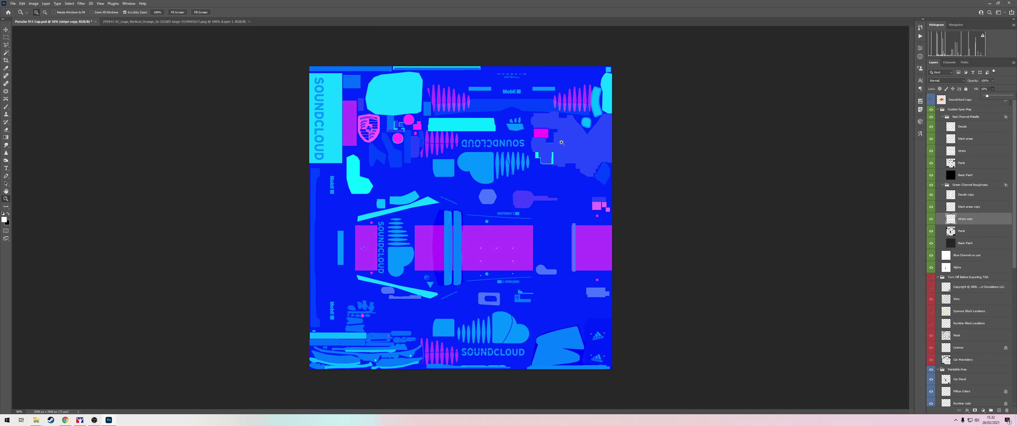
# Save the spec map as a Targa file in the Tutorial Car folder, replacing the existing car spec file
pyautogui.hotkey('ctrl', 'shift', 's')
pyautogui.click(236, 236)
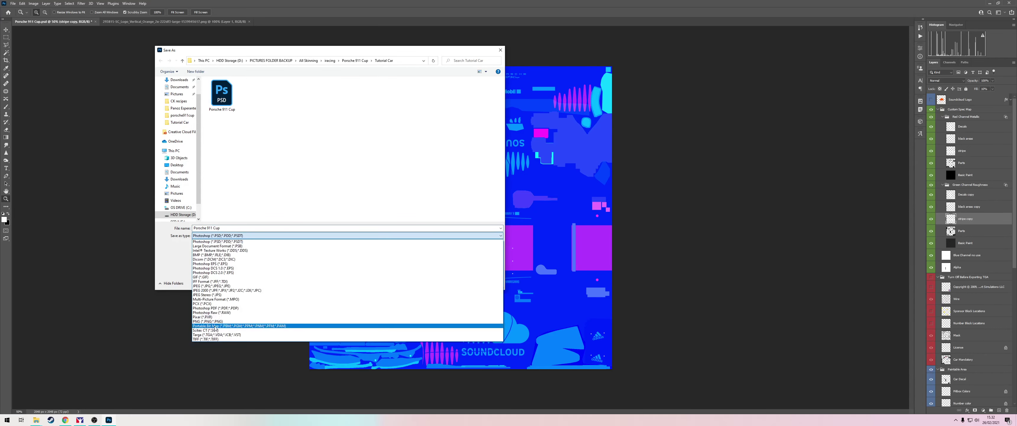
pyautogui.click(217, 335)
pyautogui.click(251, 104)
pyautogui.press('Return')
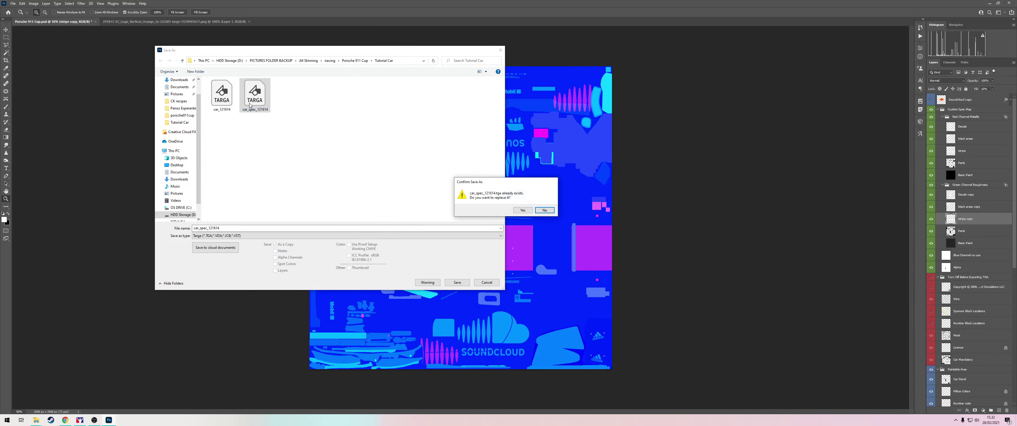
pyautogui.press('y')
pyautogui.press('Return')
# Copy the exported spec map TGA from Tutorial Car into the porsche911cup folder and view the car in iRacing
pyautogui.hotkey('alt', 'Tab')
pyautogui.click(431, 256)
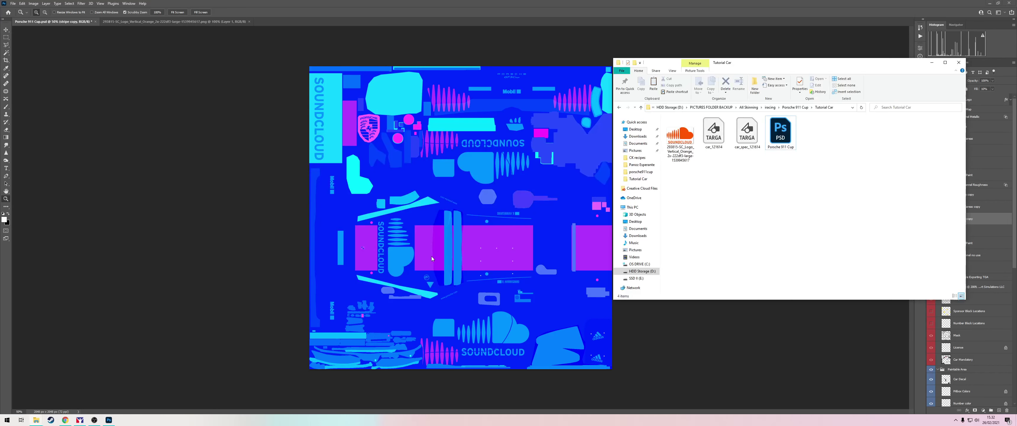
pyautogui.hotkey('alt', 'Tab')
pyautogui.press('Tab')
pyautogui.moveTo(747, 132); pyautogui.dragTo(209, 163)
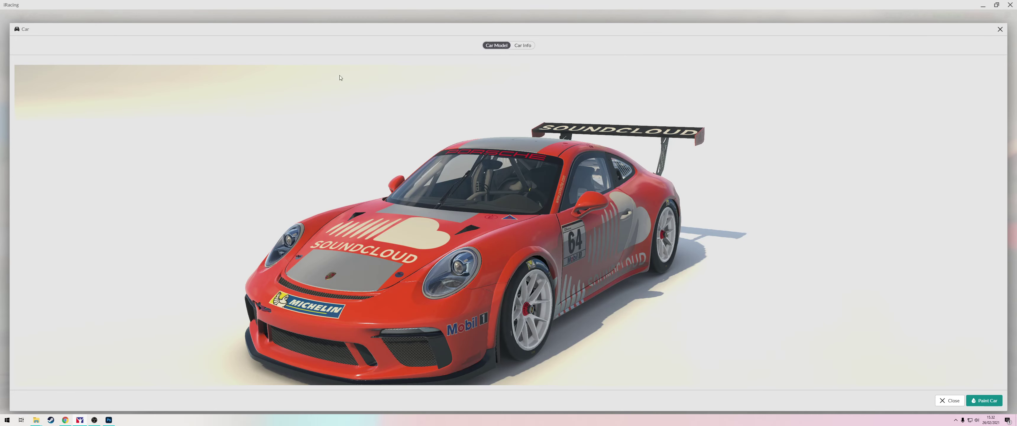
pyautogui.moveTo(410, 185); pyautogui.dragTo(462, 202)
# Return to the porsche911cup folder and remove the spec map's TGA and MIP files again
pyautogui.hotkey('alt', 'Tab')
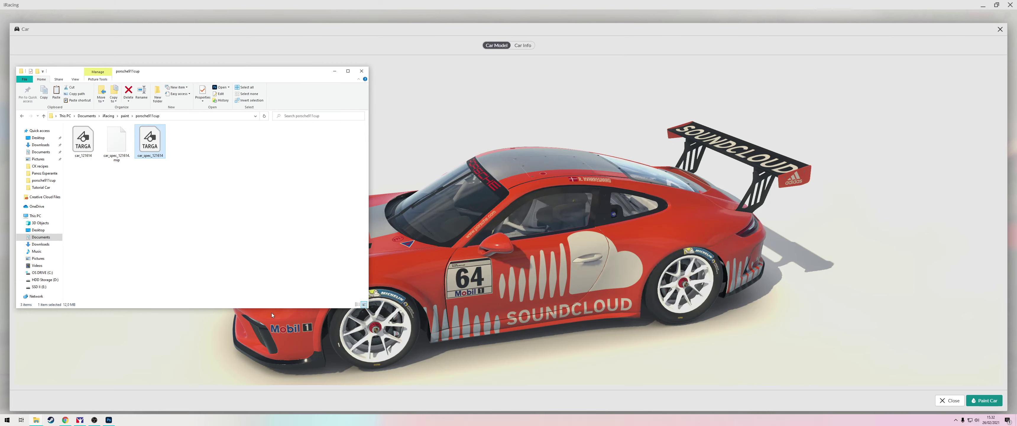
pyautogui.press('Delete')
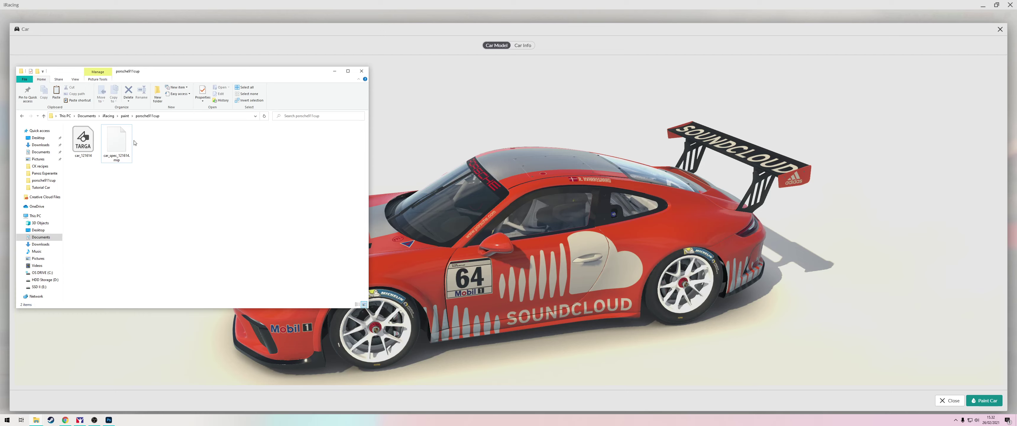
pyautogui.click(132, 158)
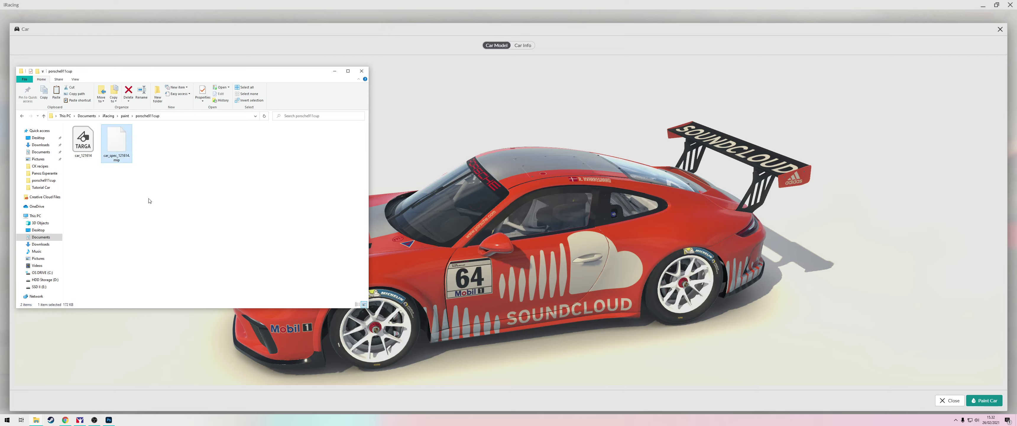
# Place the exported spec map TGA back in the porsche911cup folder and switch to iRacing
pyautogui.hotkey('alt', 'Tab')
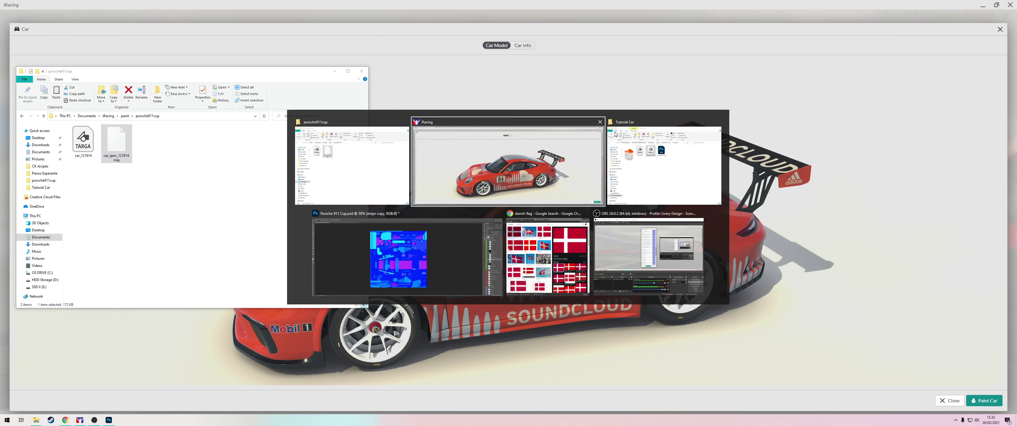
pyautogui.hotkey('ctrl', 'v')
pyautogui.click(772, 198)
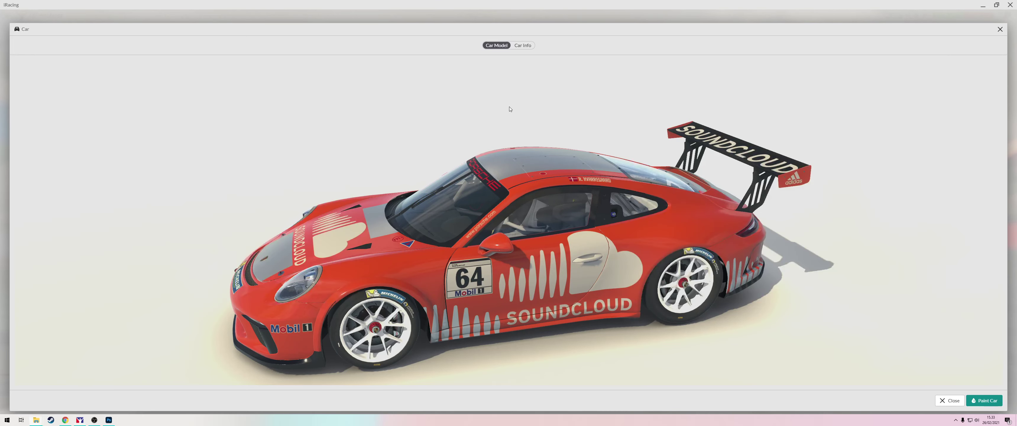
pyautogui.click(509, 107)
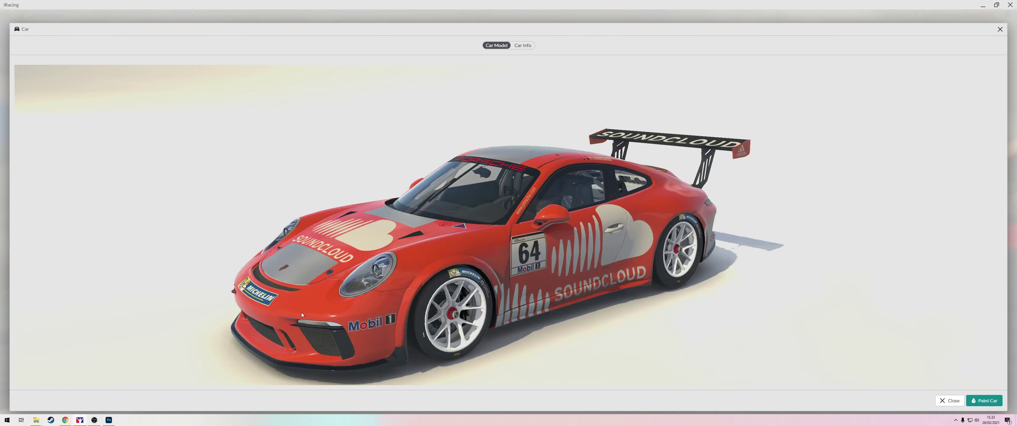
# Examine the reloaded spec map's finish on the car's sides, roof stripe, hood and wheels from several angles
pyautogui.moveTo(135, 253); pyautogui.dragTo(347, 283)
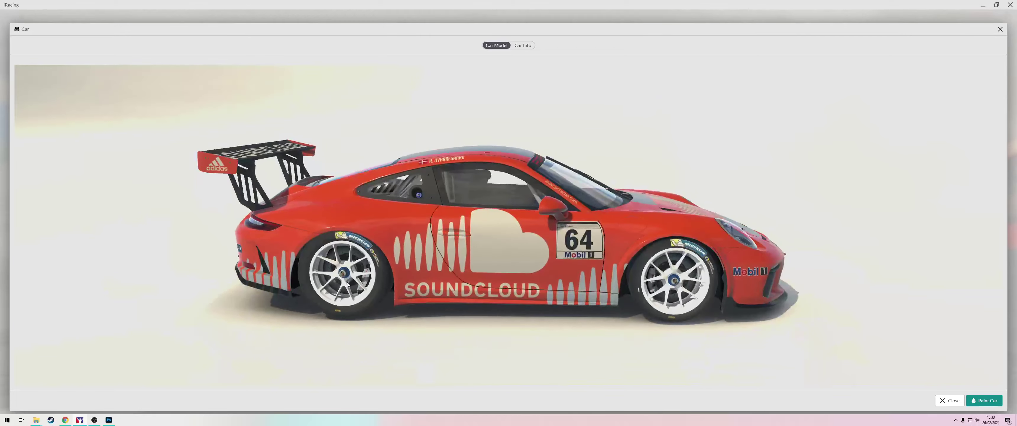
pyautogui.moveTo(481, 165); pyautogui.dragTo(487, 195)
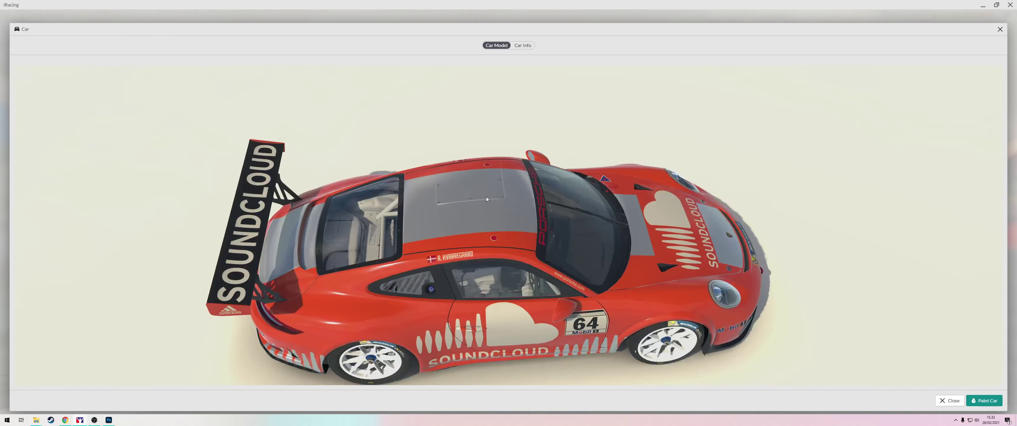
pyautogui.moveTo(526, 226); pyautogui.dragTo(511, 267)
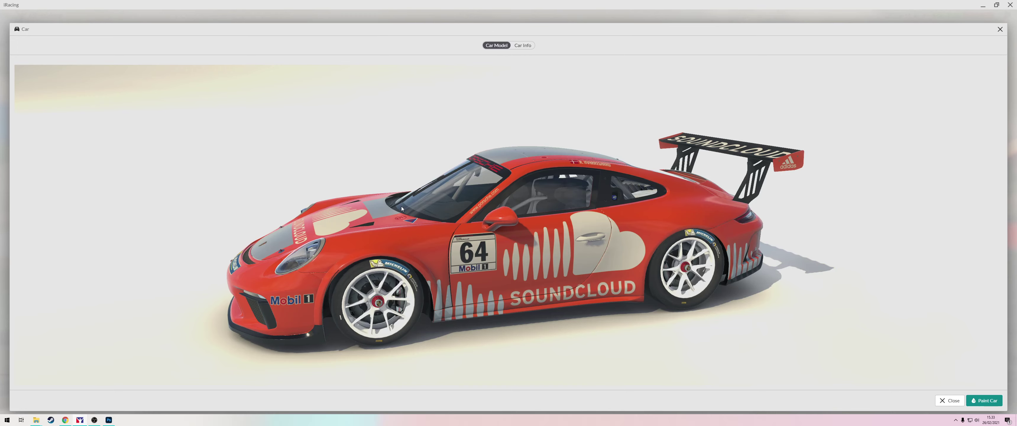
pyautogui.moveTo(401, 205); pyautogui.dragTo(345, 323)
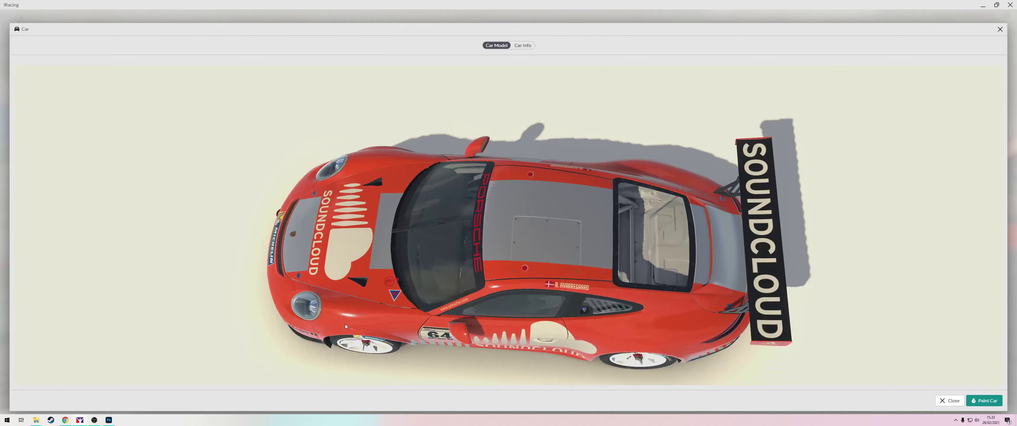
pyautogui.moveTo(587, 287); pyautogui.dragTo(606, 226)
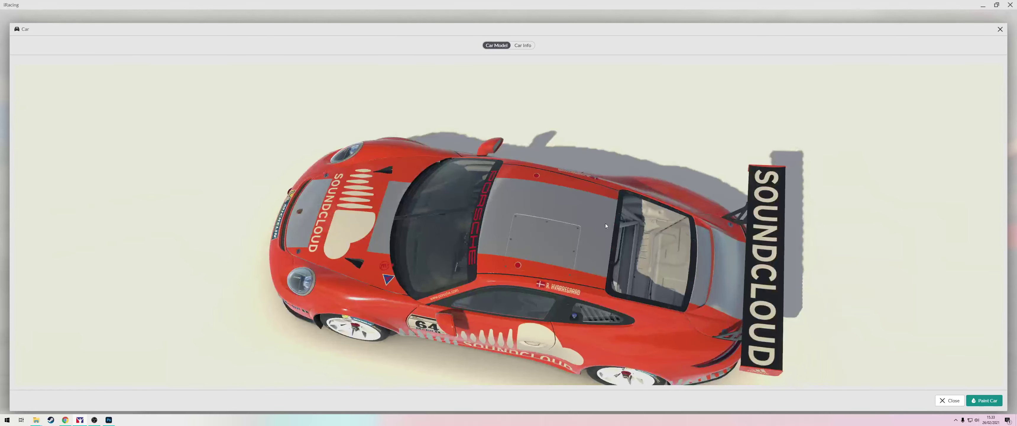
pyautogui.moveTo(773, 265); pyautogui.dragTo(595, 201)
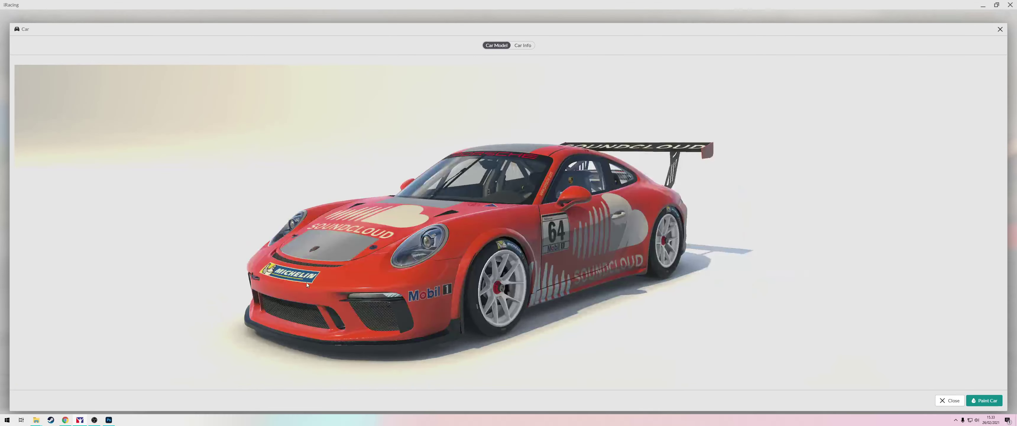
pyautogui.scroll(5, 306, 282)
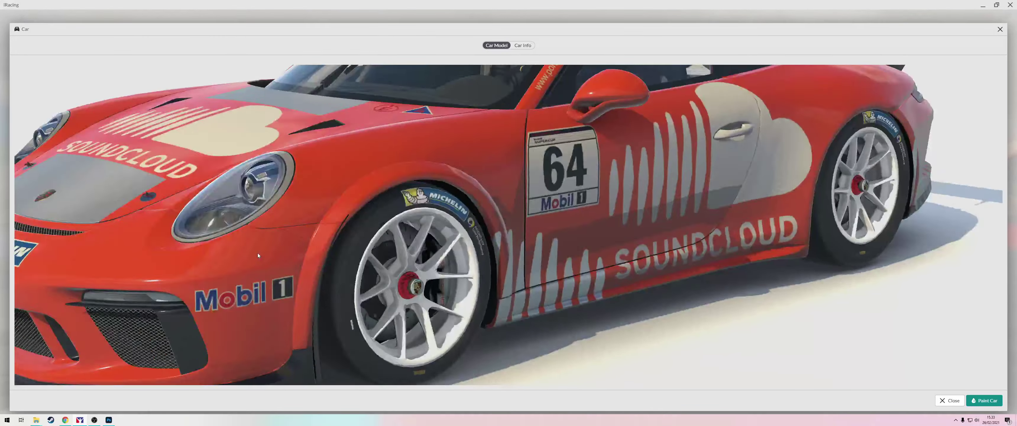
pyautogui.moveTo(258, 255); pyautogui.dragTo(220, 281)
pyautogui.scroll(3, 225, 284)
pyautogui.scroll(-3, 226, 284)
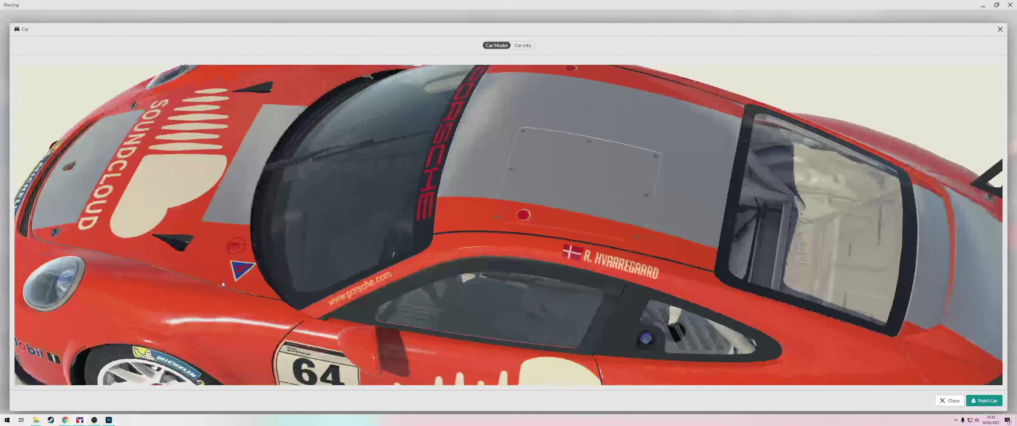
# In Photoshop, add a layer named "base paint" above Decals in the Red Channel Metallic group and fill it with white
pyautogui.scroll(-5, 222, 284)
pyautogui.hotkey('alt', 'Tab')
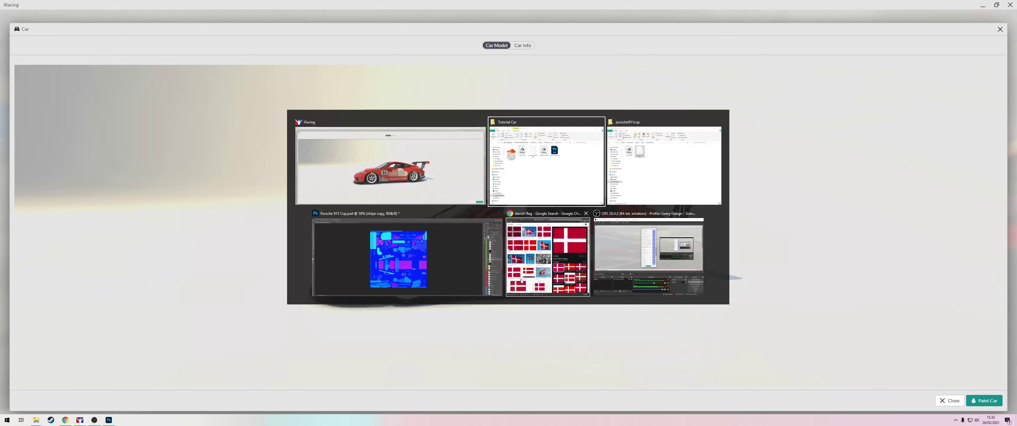
pyautogui.click(402, 270)
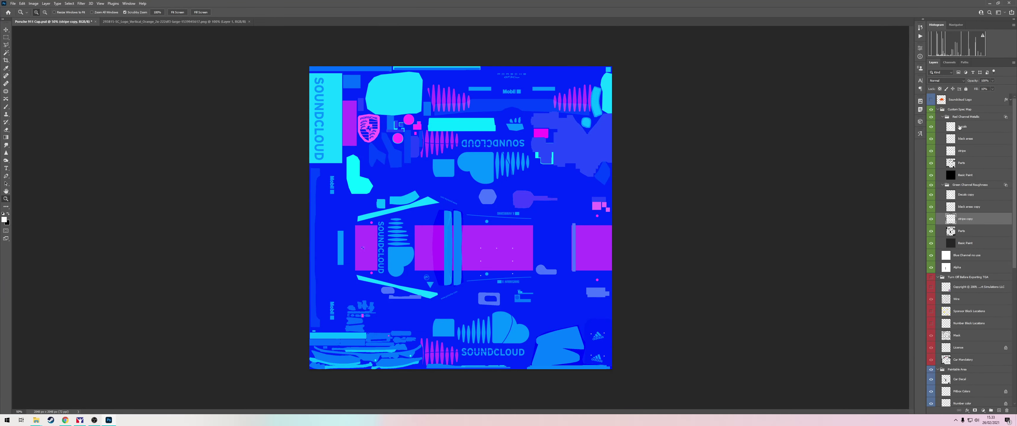
pyautogui.click(960, 126)
pyautogui.hotkey('ctrl', 'shift', 'n')
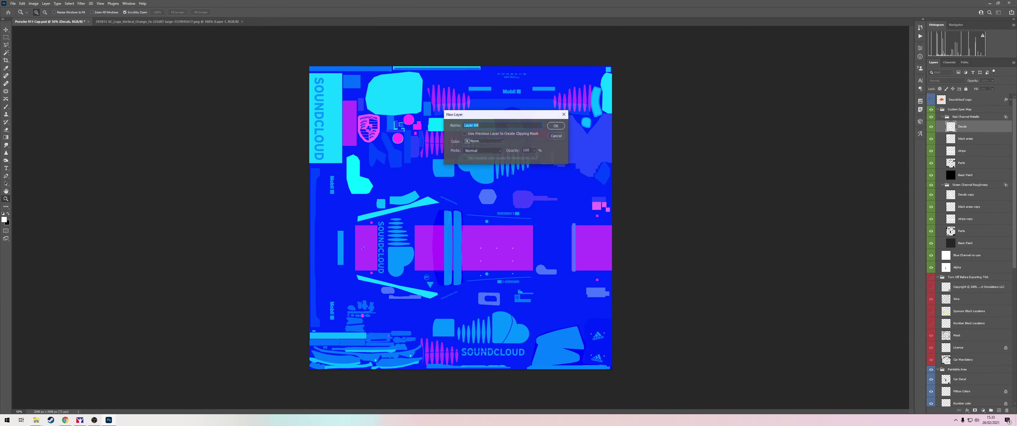
pyautogui.write('base paint')
pyautogui.press('Return')
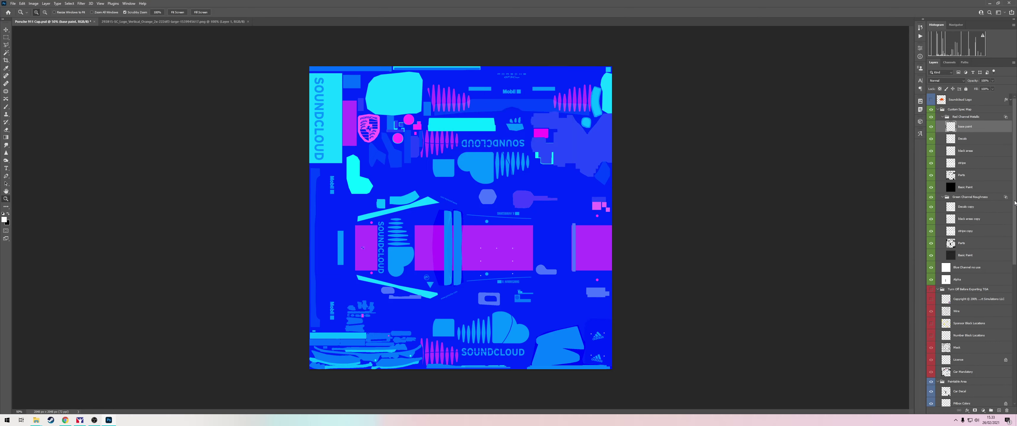
pyautogui.press('b')
pyautogui.hotkey('alt', 'BackSpace')
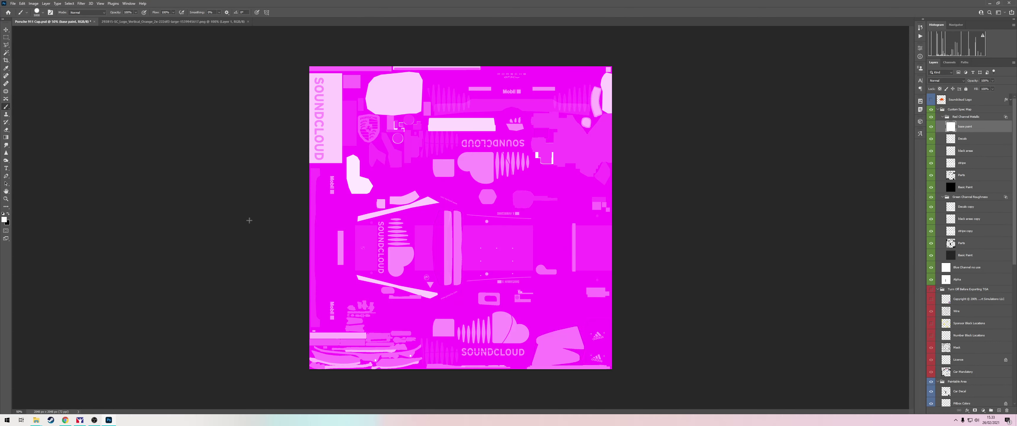
# Cut the shapes of the decals, black areas, stripe and parts layers out of the white base paint layer
pyautogui.keyDown('ctrl'); pyautogui.click(950, 139); pyautogui.keyUp('ctrl')
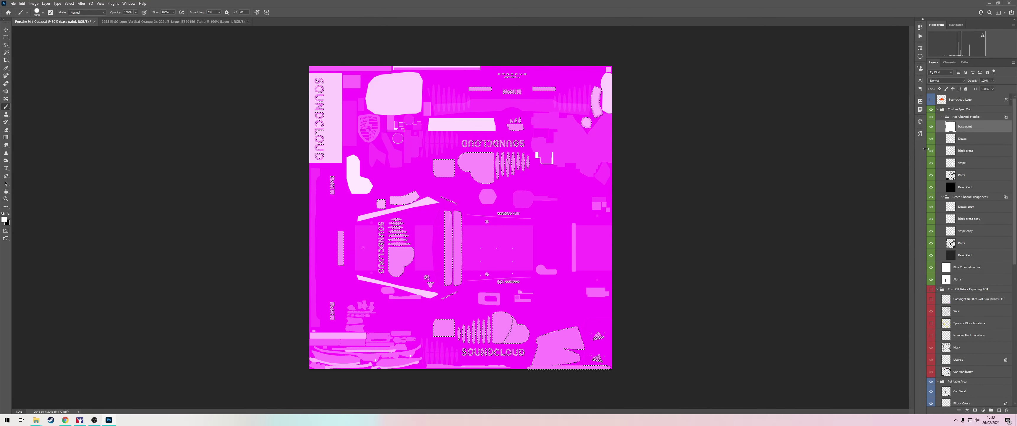
pyautogui.press('Delete')
pyautogui.keyDown('ctrl'); pyautogui.click(953, 153); pyautogui.keyUp('ctrl')
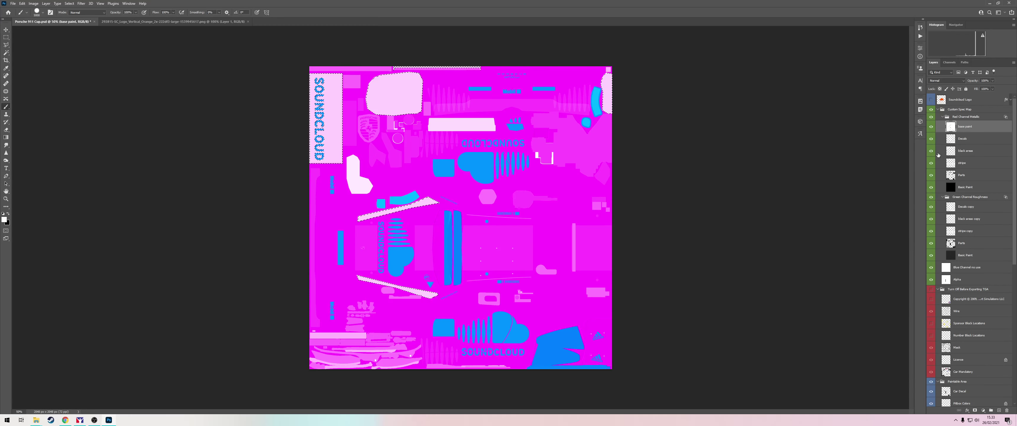
pyautogui.press('Delete')
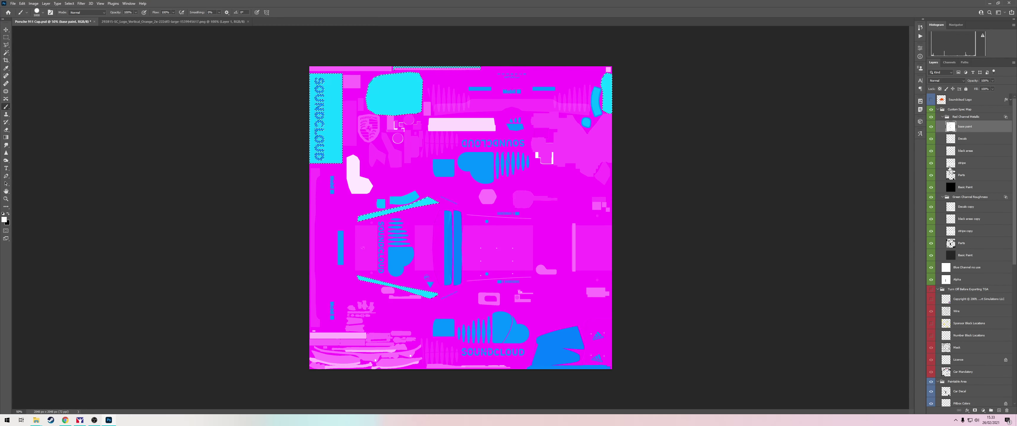
pyautogui.keyDown('ctrl'); pyautogui.click(951, 174); pyautogui.keyUp('ctrl')
pyautogui.press('Delete')
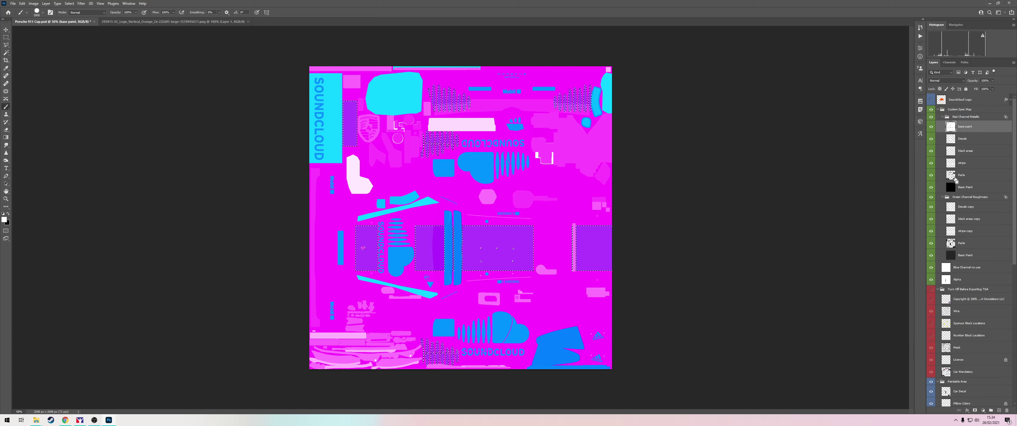
pyautogui.keyDown('ctrl'); pyautogui.click(952, 186); pyautogui.keyUp('ctrl')
pyautogui.press('Delete')
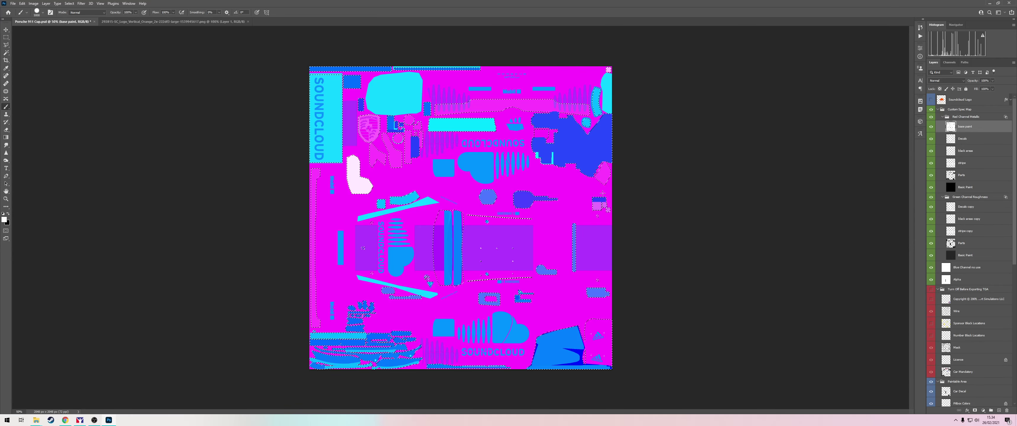
pyautogui.press('Delete')
pyautogui.hotkey('ctrl', 'd')
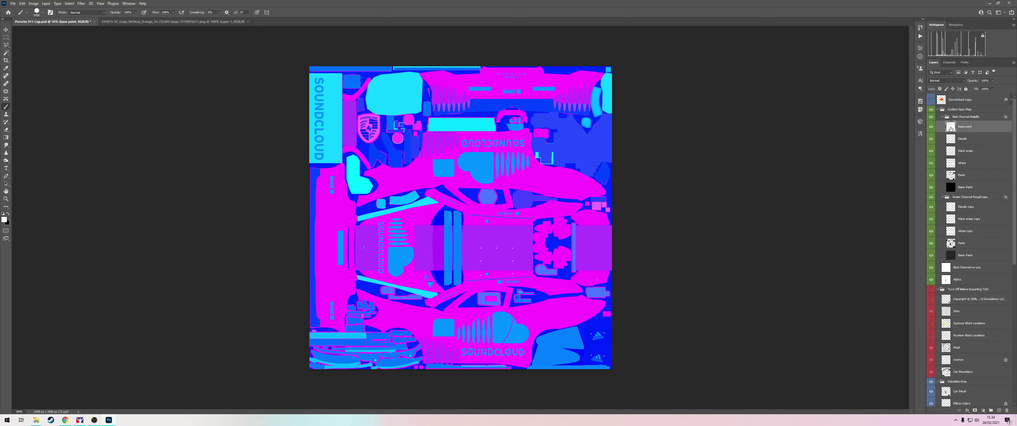
# Toggle the base paint layer's visibility repeatedly to compare the spec map with and without it
pyautogui.click(930, 127)
pyautogui.click(931, 127)
pyautogui.click(931, 127)
pyautogui.click(931, 127)
pyautogui.click(931, 127)
pyautogui.click(930, 127)
pyautogui.click(930, 127)
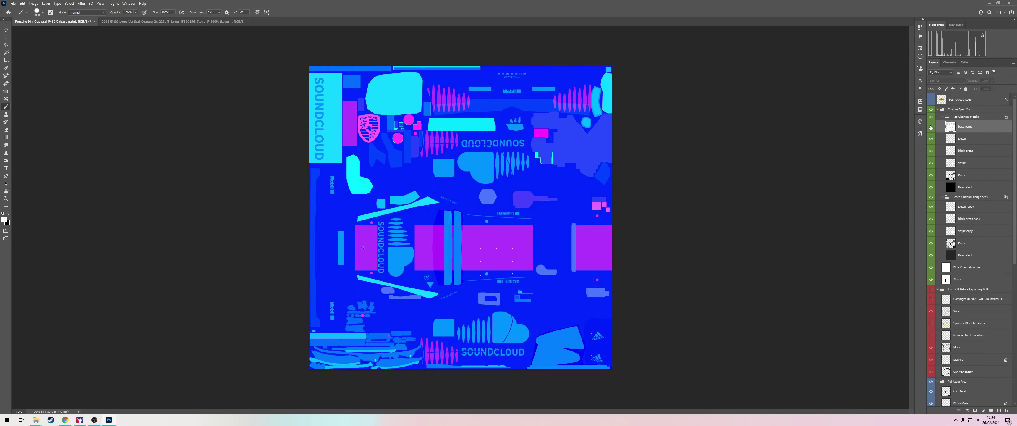
pyautogui.click(930, 127)
pyautogui.click(931, 127)
pyautogui.click(931, 127)
pyautogui.click(930, 127)
pyautogui.click(930, 127)
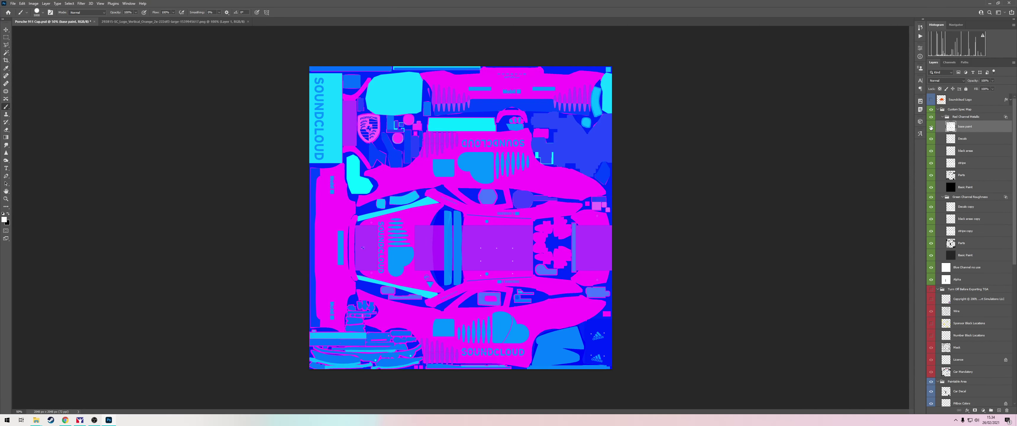
# Duplicate the base paint layer and place the copy at the top of the Green Channel Roughness group
pyautogui.rightClick(986, 125)
pyautogui.click(979, 151)
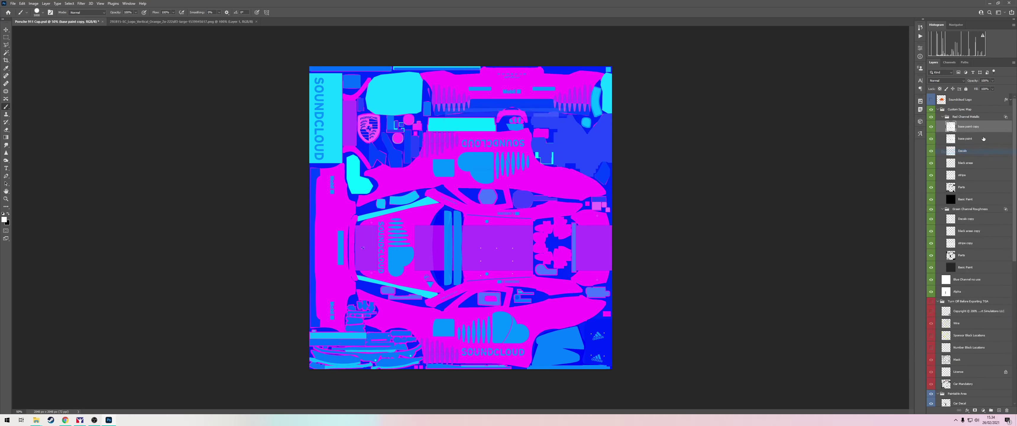
pyautogui.moveTo(967, 127); pyautogui.dragTo(966, 215)
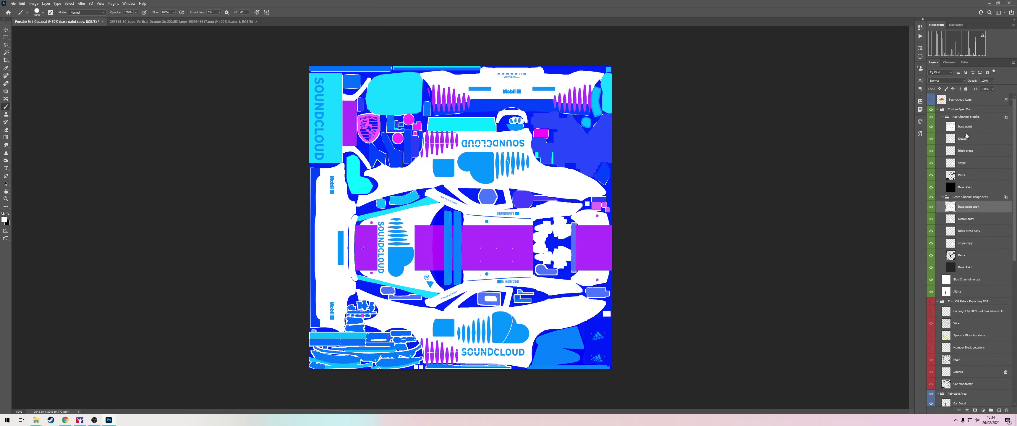
# Reduce the fill of the base paint layer in the metallic group and of its copy in the roughness group
pyautogui.click(975, 127)
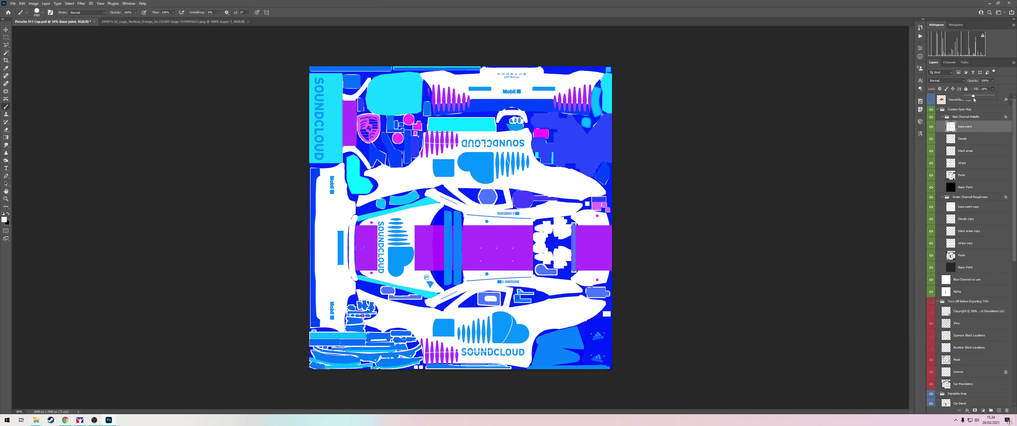
pyautogui.moveTo(973, 99); pyautogui.dragTo(977, 101)
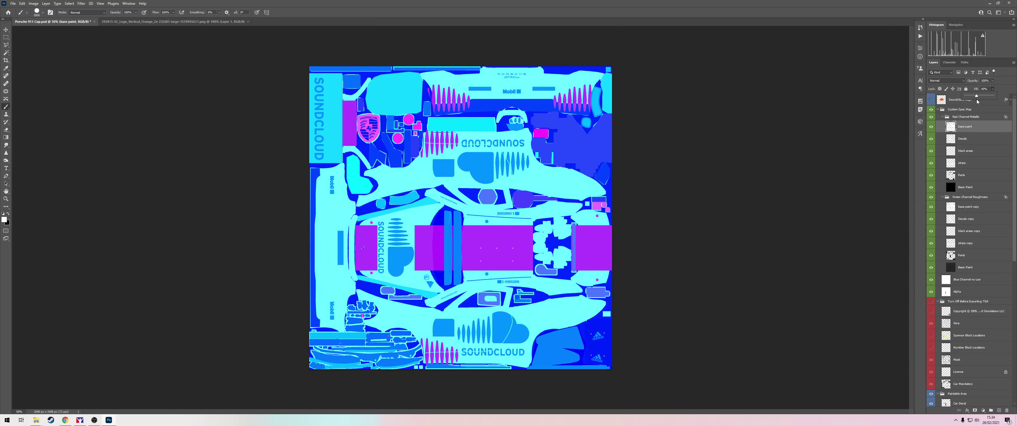
pyautogui.click(984, 208)
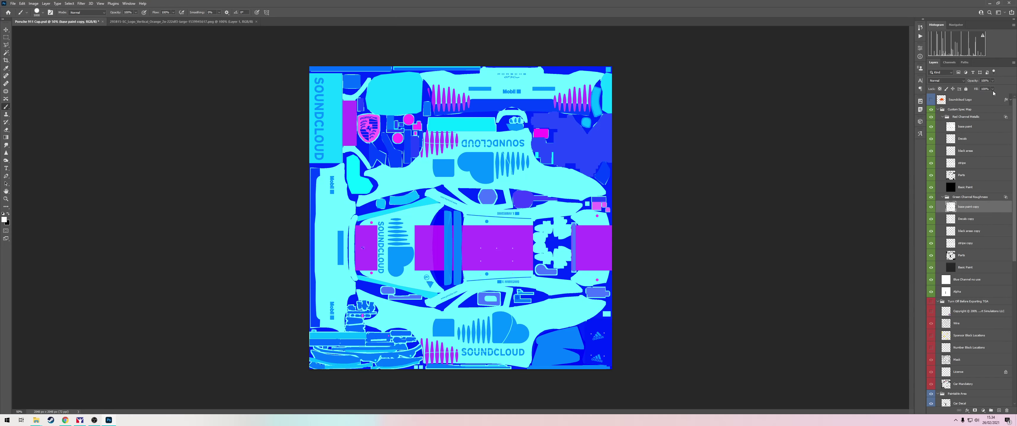
pyautogui.moveTo(986, 99); pyautogui.dragTo(982, 98)
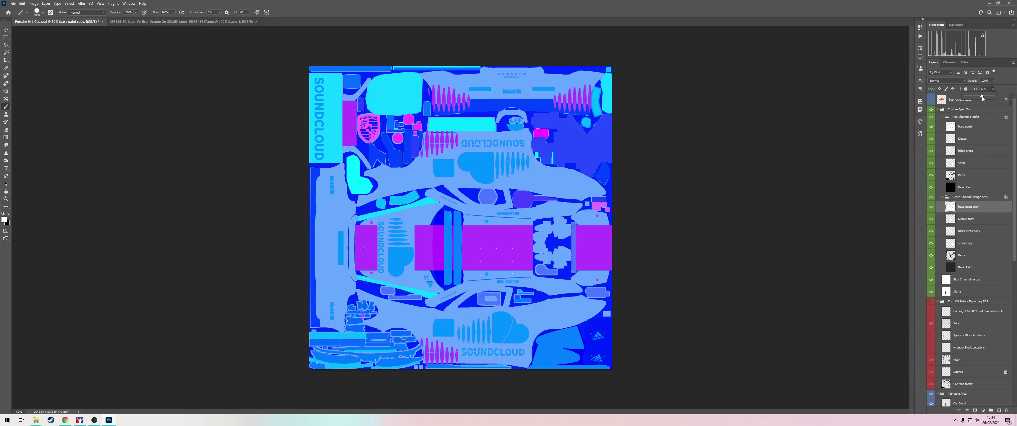
# Save the spec map as a Targa file over the existing spec TGA in the Tutorial Car folder
pyautogui.hotkey('ctrl', 'shift', 's')
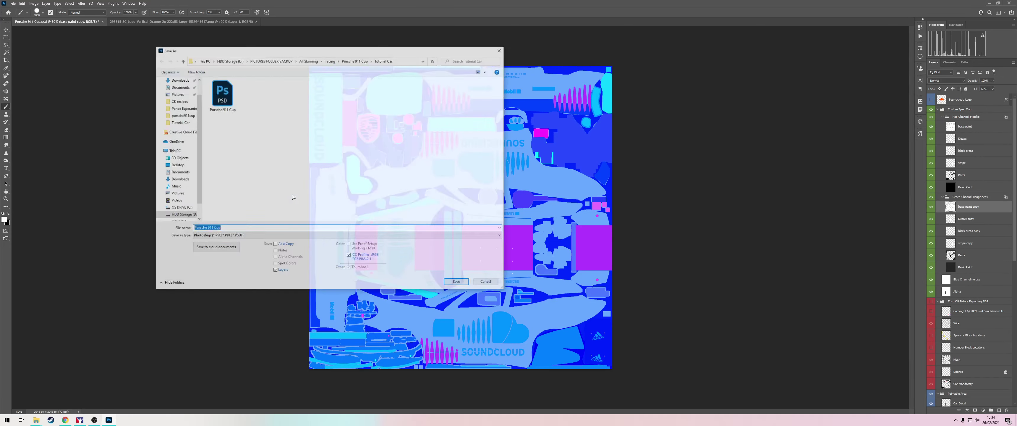
pyautogui.click(237, 235)
pyautogui.click(206, 335)
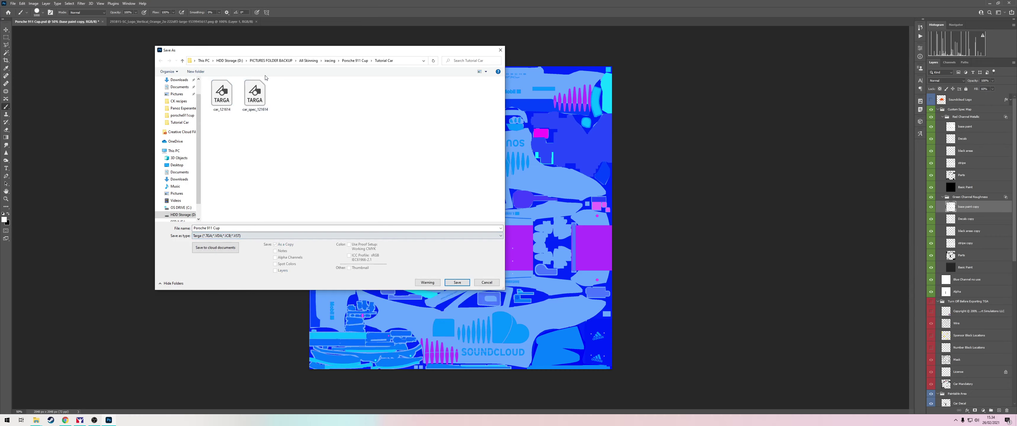
pyautogui.doubleClick(258, 97)
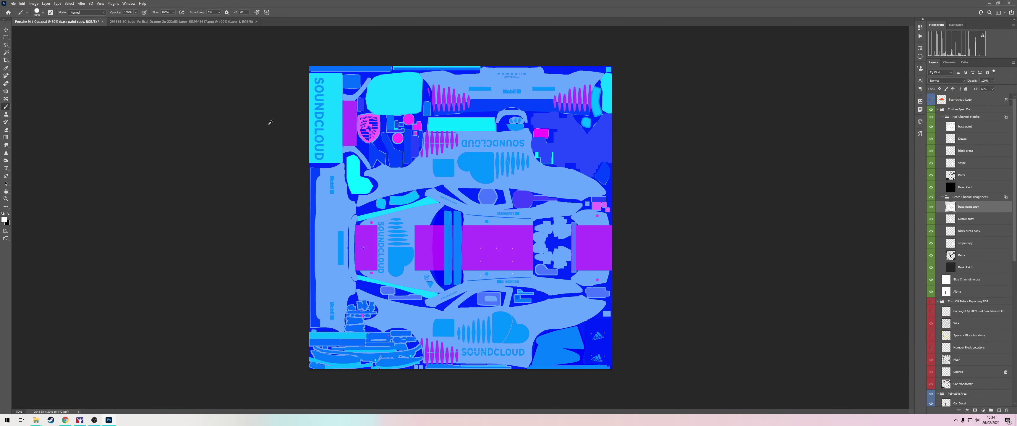
# Delete the old spec MIP from the porsche911cup folder, copy in the new spec TGA from Tutorial Car, and switch to iRacing
pyautogui.hotkey('alt', 'Tab')
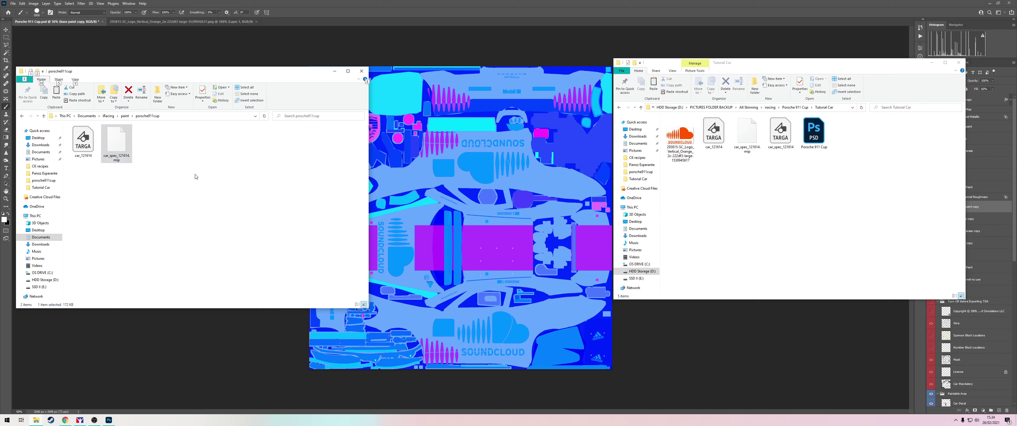
pyautogui.press('Delete')
pyautogui.click(838, 205)
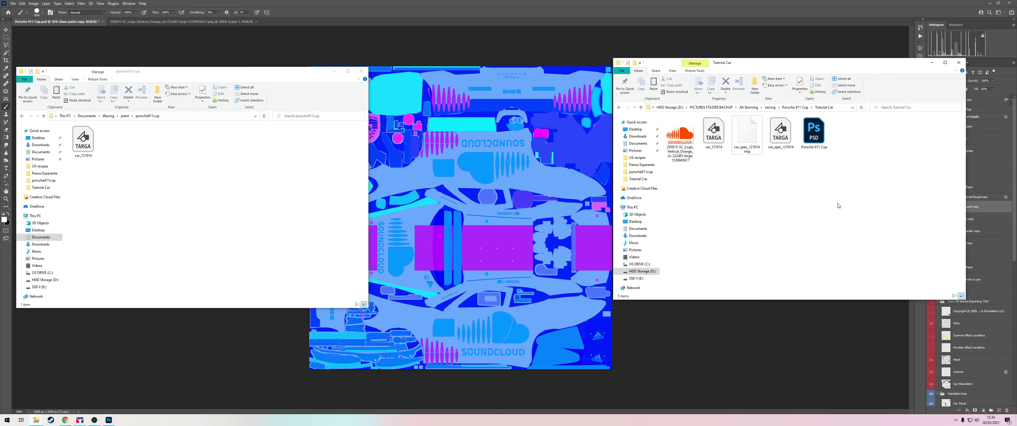
pyautogui.click(780, 132)
pyautogui.click(268, 191)
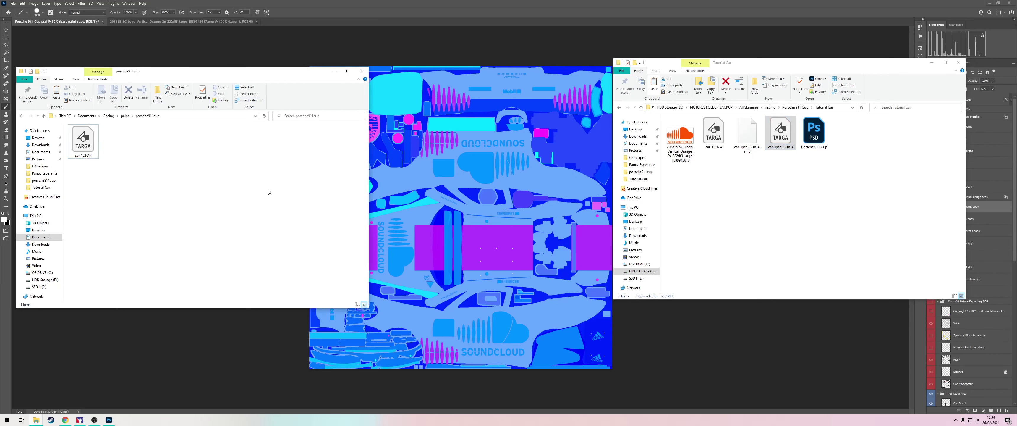
pyautogui.hotkey('ctrl', 'v')
pyautogui.click(80, 420)
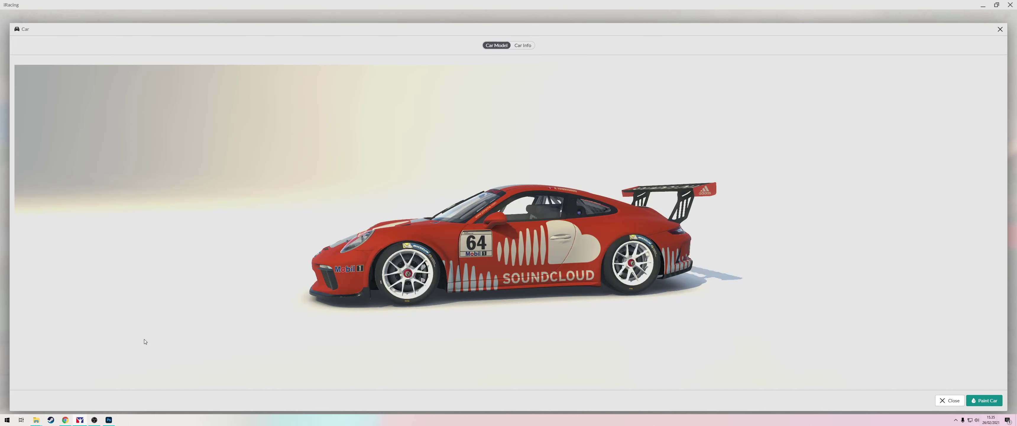
# Examine the base paint's finish on the car's sides, wheels, hood and front from several angles
pyautogui.moveTo(470, 260); pyautogui.dragTo(353, 260)
pyautogui.scroll(5, 344, 243)
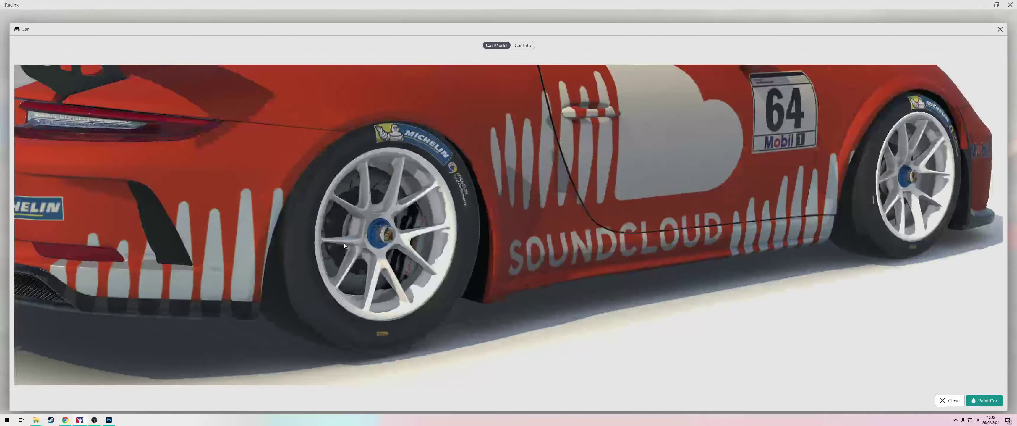
pyautogui.scroll(4, 426, 209)
pyautogui.moveTo(426, 209); pyautogui.dragTo(401, 205)
pyautogui.scroll(-6, 407, 205)
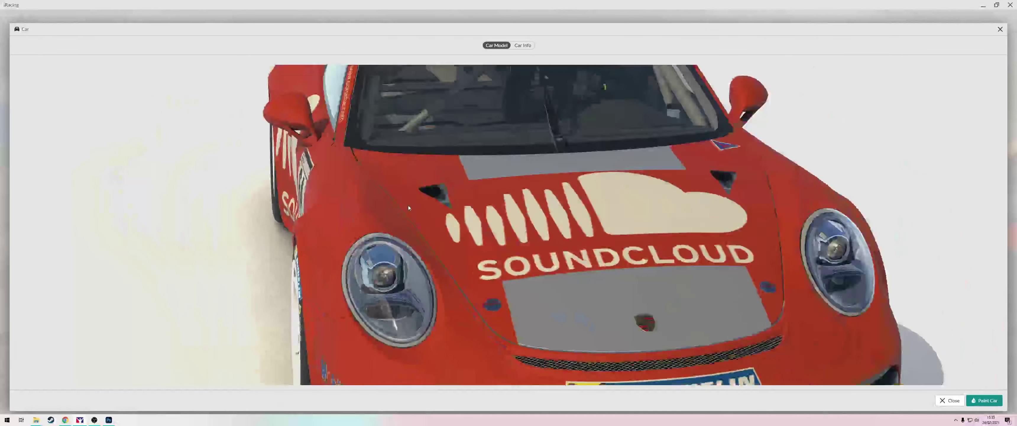
pyautogui.moveTo(529, 244); pyautogui.dragTo(564, 246)
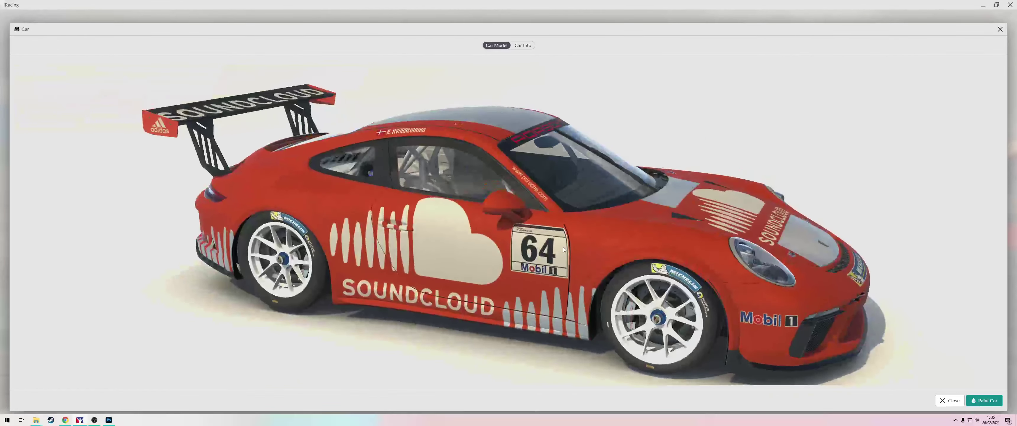
# Return to Photoshop and lower the fill of the base paint copy in the Green Channel Roughness group further
pyautogui.hotkey('alt', 'Tab')
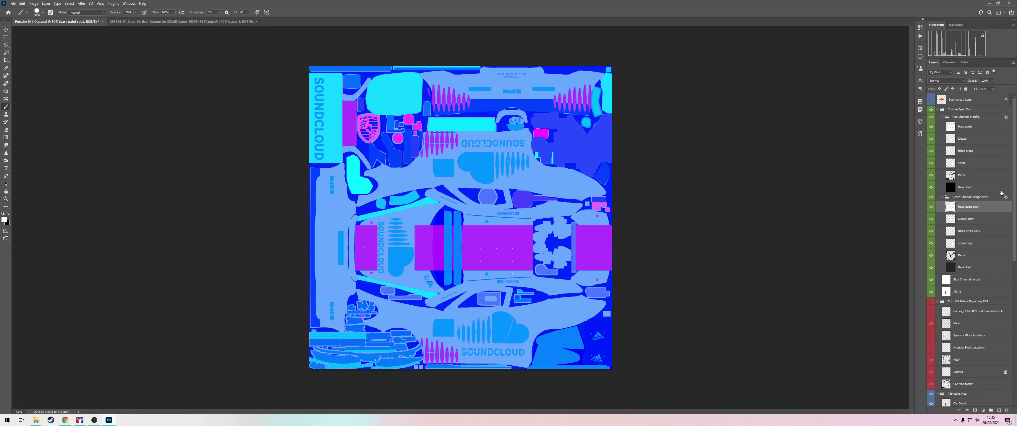
pyautogui.click(993, 89)
pyautogui.moveTo(982, 98); pyautogui.dragTo(982, 98)
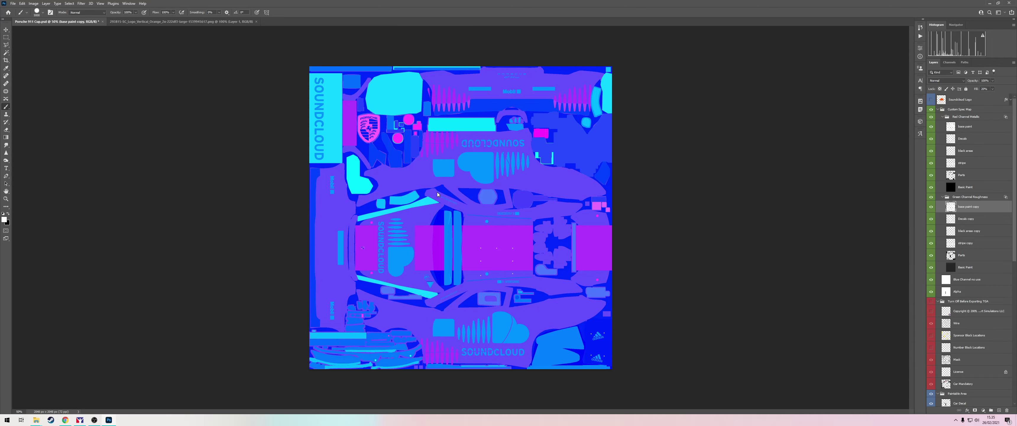
# Export the revised roughness version as a Targa file, overwriting the spec map TGA in Tutorial Car
pyautogui.hotkey('ctrl', 'shift', 's')
pyautogui.click(300, 235)
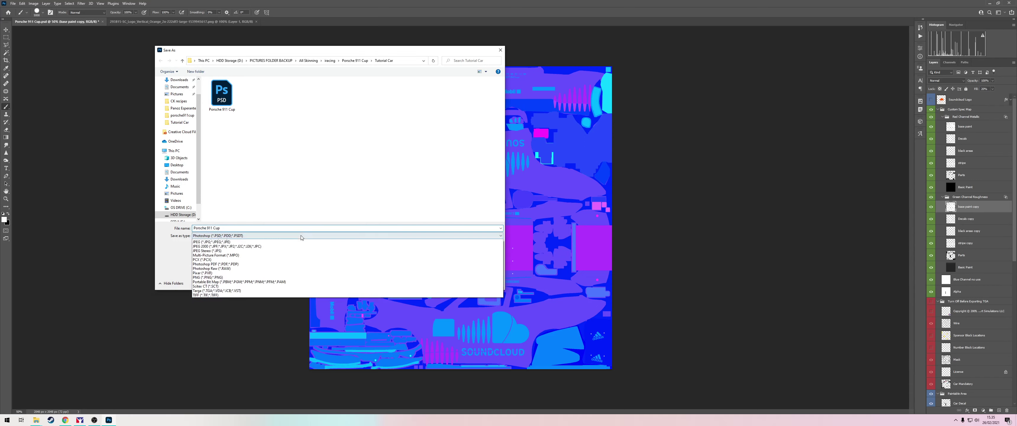
pyautogui.click(229, 335)
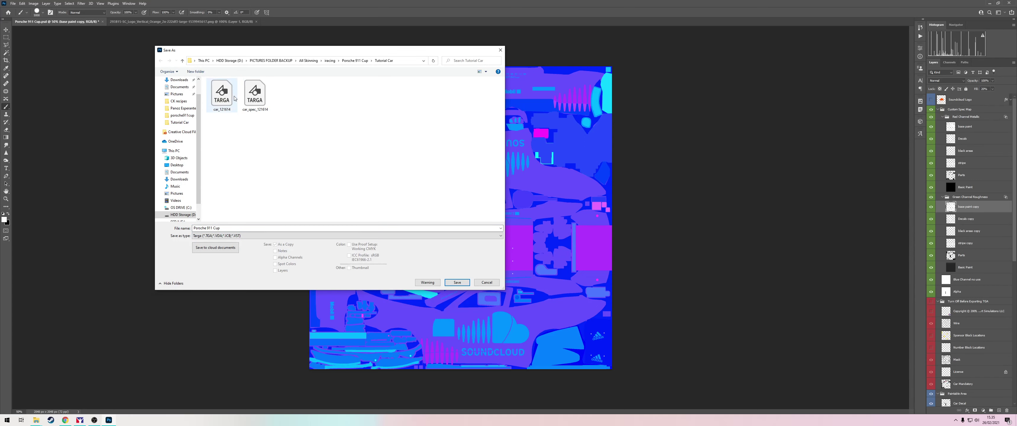
pyautogui.click(222, 94)
pyautogui.doubleClick(255, 99)
pyautogui.press('Return')
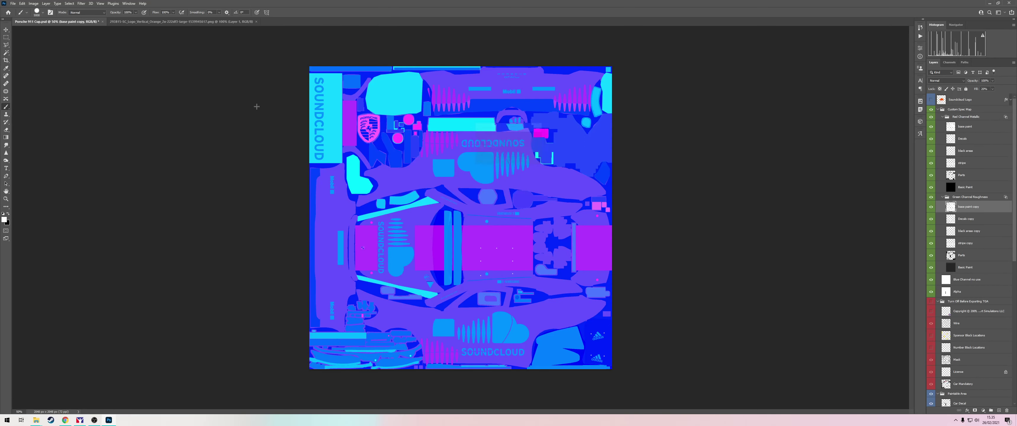
# Replace the old spec MIP and TGA in the porsche911cup folder with the new spec TGA from Tutorial Car and switch to iRacing
pyautogui.hotkey('alt', 'Tab')
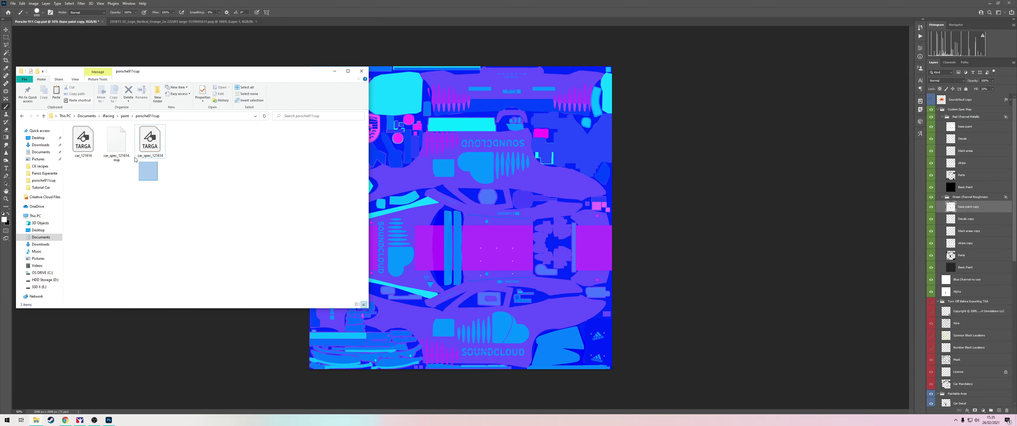
pyautogui.hotkey('alt', 'Tab')
pyautogui.click(376, 240)
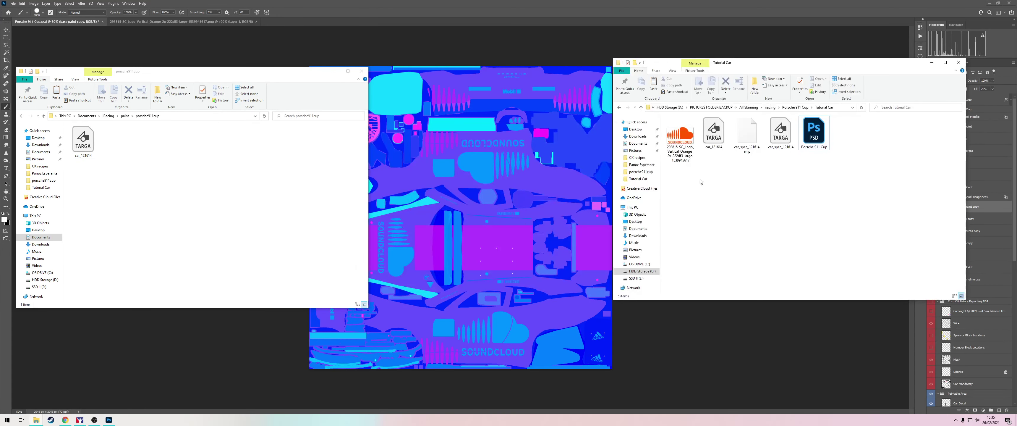
pyautogui.click(243, 177)
pyautogui.hotkey('ctrl', 'v')
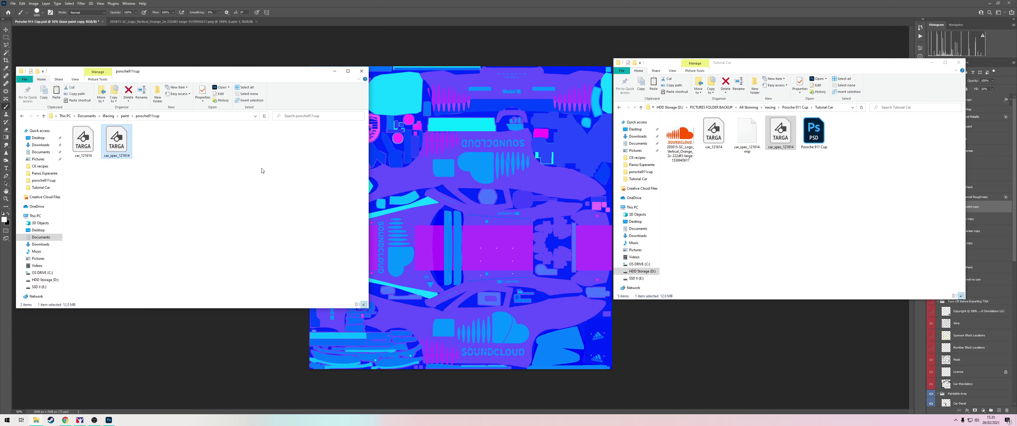
pyautogui.click(184, 258)
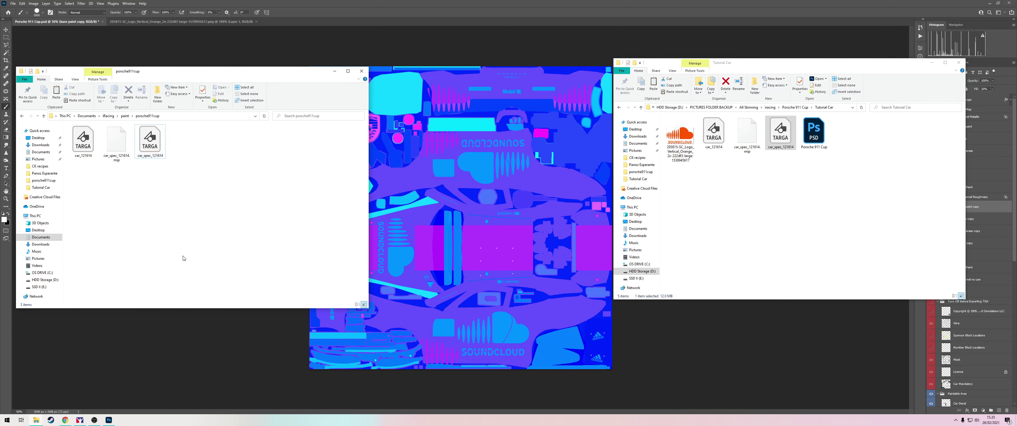
pyautogui.hotkey('alt', 'Tab')
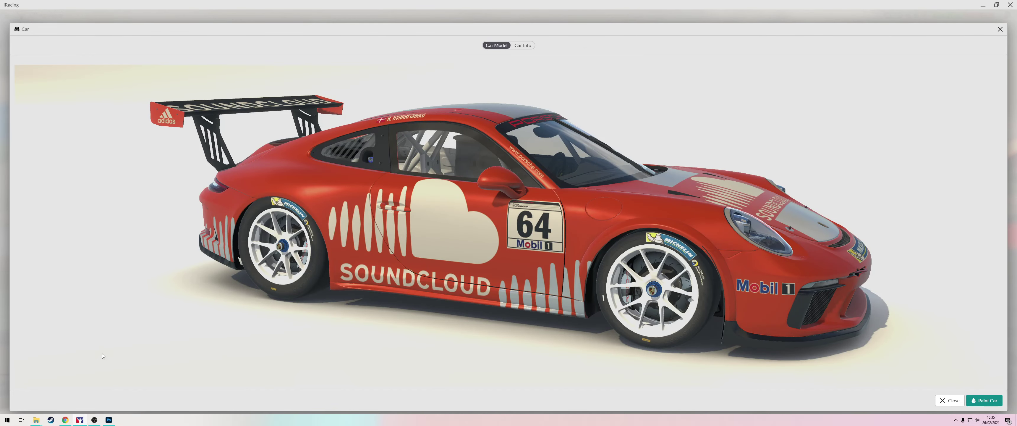
# Examine the revised base paint finish along the car's right side, both close up and from a distance
pyautogui.moveTo(335, 225); pyautogui.dragTo(380, 228)
pyautogui.scroll(5, 310, 254)
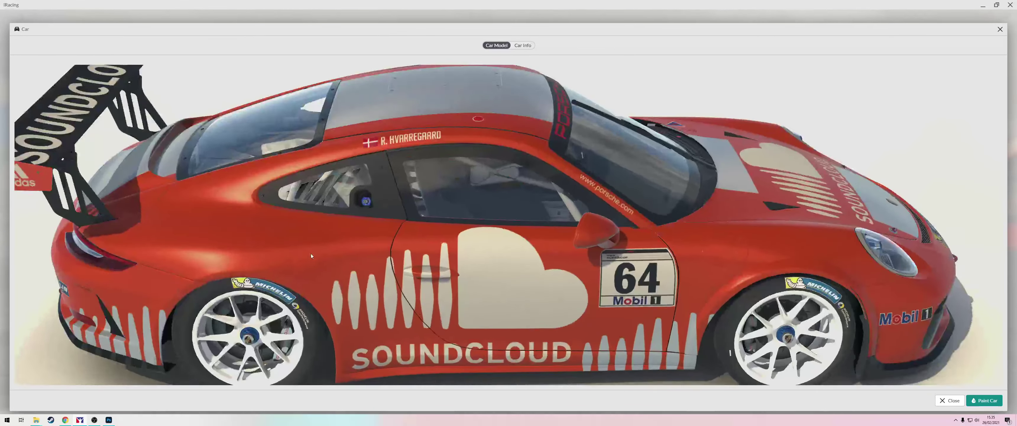
pyautogui.scroll(-3, 310, 255)
pyautogui.moveTo(307, 258); pyautogui.dragTo(498, 303)
pyautogui.scroll(2, 500, 304)
pyautogui.scroll(3, 499, 316)
pyautogui.scroll(-3, 496, 323)
pyautogui.scroll(-2, 534, 292)
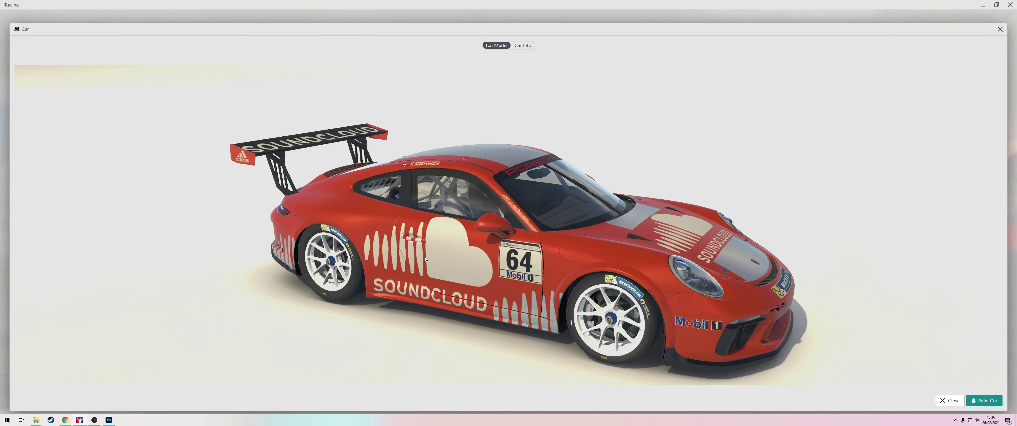
# Examine the base paint's reflections around the car's rear, left side and front from several angles
pyautogui.moveTo(424, 256); pyautogui.dragTo(468, 244)
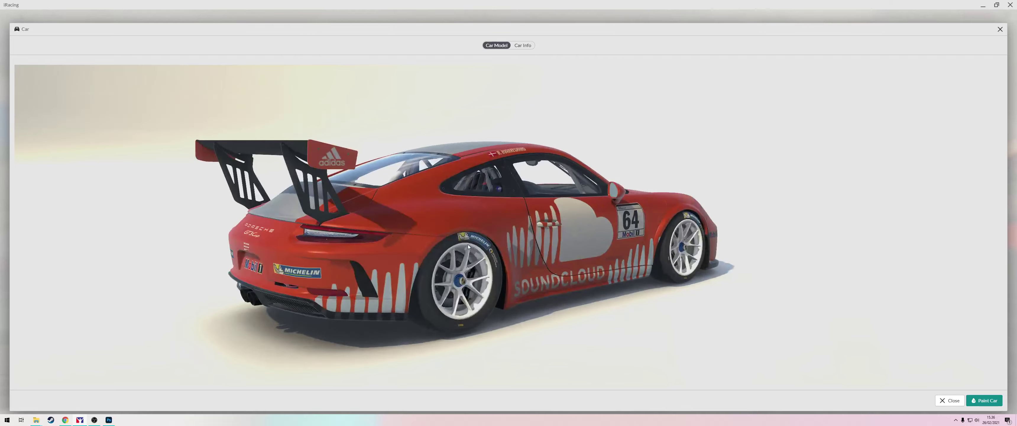
pyautogui.moveTo(387, 237); pyautogui.dragTo(389, 242)
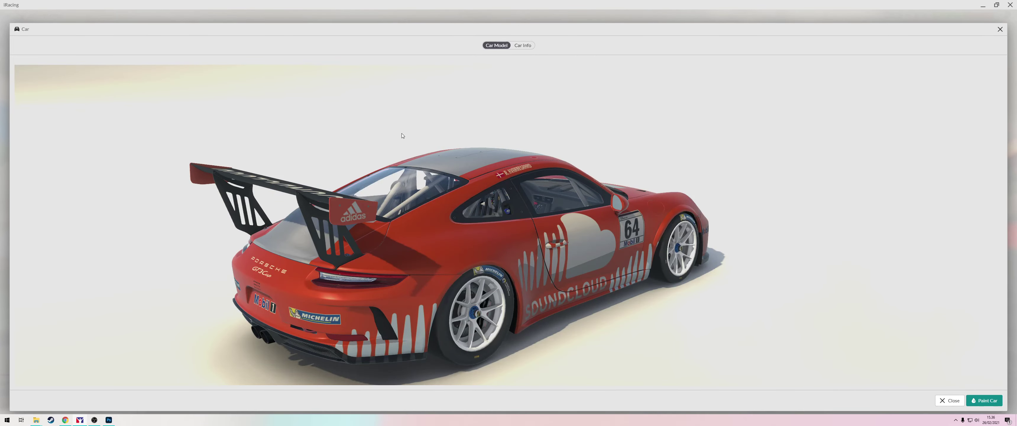
pyautogui.moveTo(402, 135); pyautogui.dragTo(588, 185)
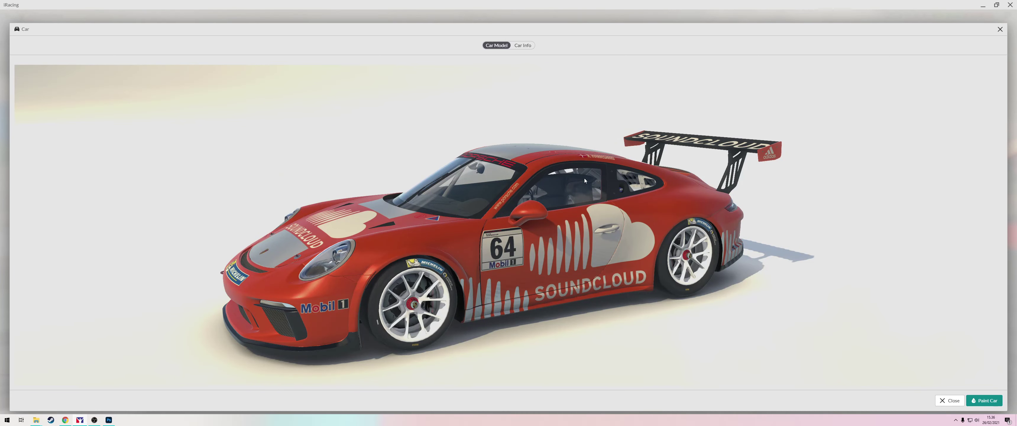
pyautogui.moveTo(579, 184); pyautogui.dragTo(457, 261)
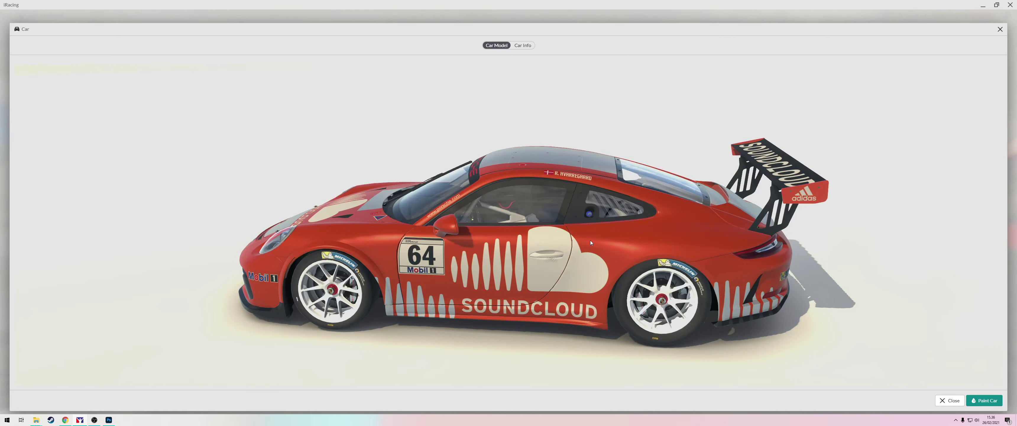
pyautogui.moveTo(521, 250); pyautogui.dragTo(312, 250)
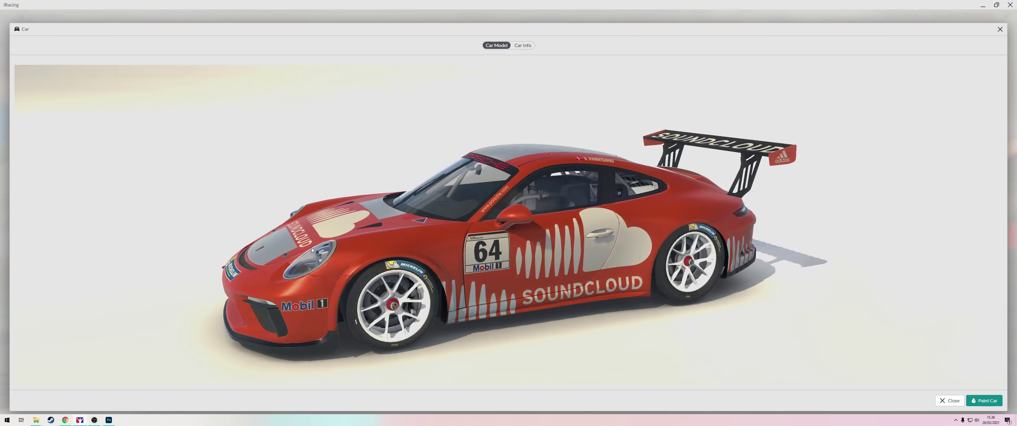
pyautogui.moveTo(392, 204); pyautogui.dragTo(443, 264)
pyautogui.moveTo(781, 258); pyautogui.dragTo(807, 170)
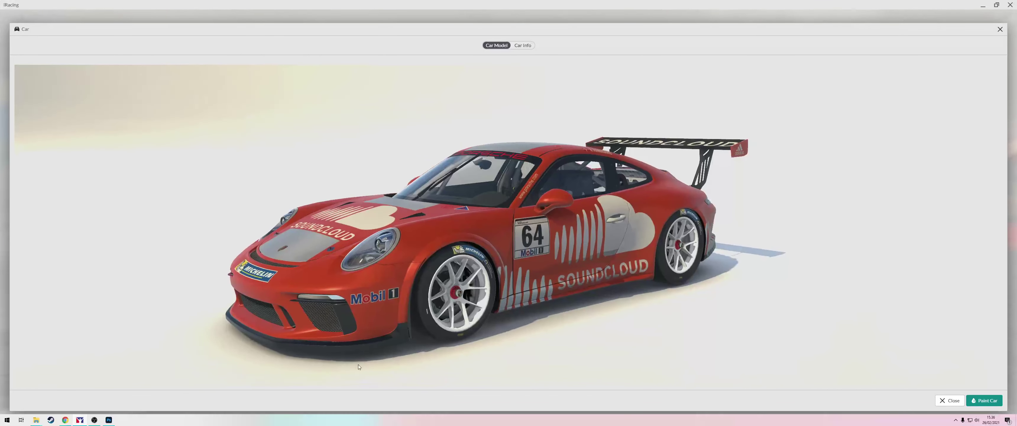
pyautogui.moveTo(350, 347); pyautogui.dragTo(415, 348)
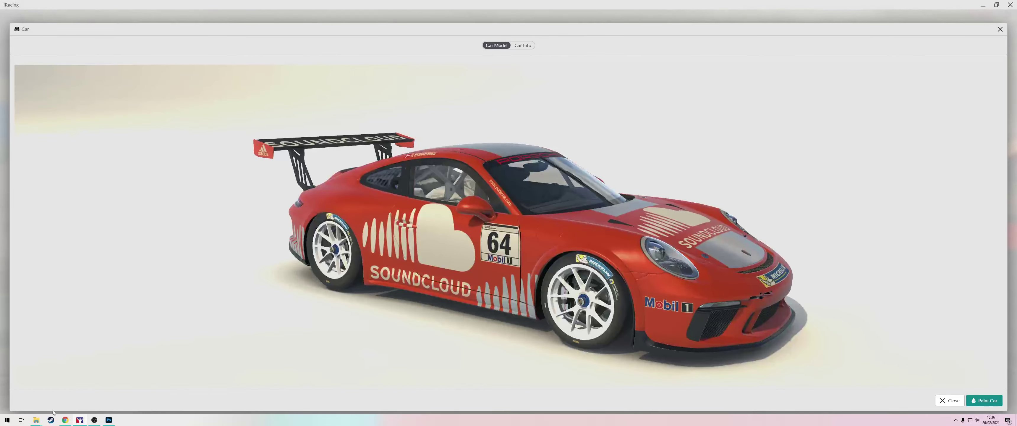
# Create a folder named Backup folder inside Tutorial Car and open it
pyautogui.moveTo(42, 422)
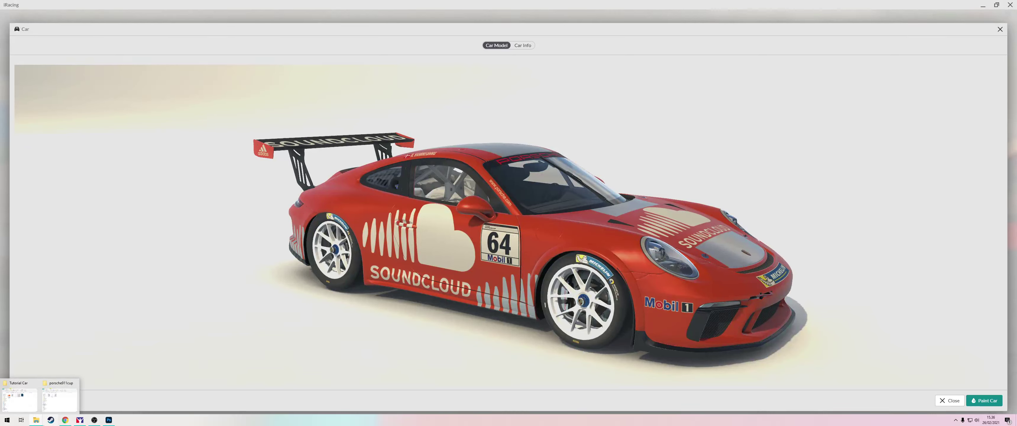
pyautogui.click(31, 399)
pyautogui.rightClick(755, 194)
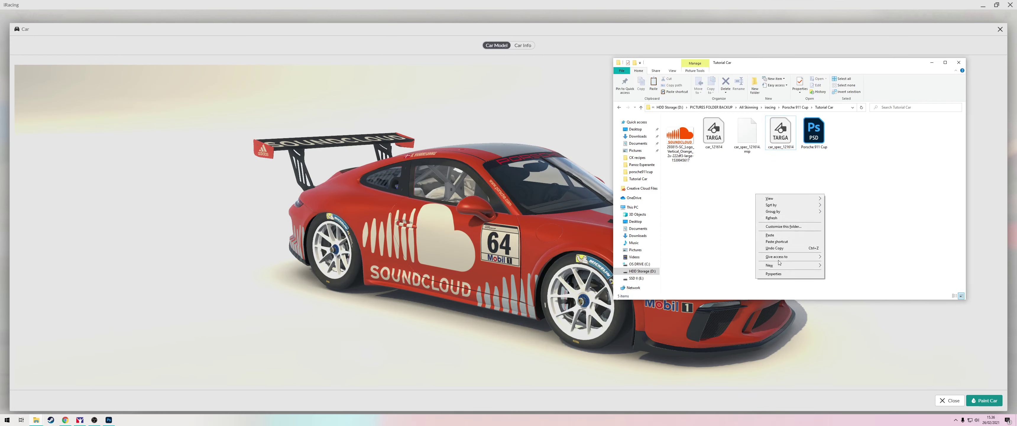
pyautogui.moveTo(789, 265)
pyautogui.click(852, 267)
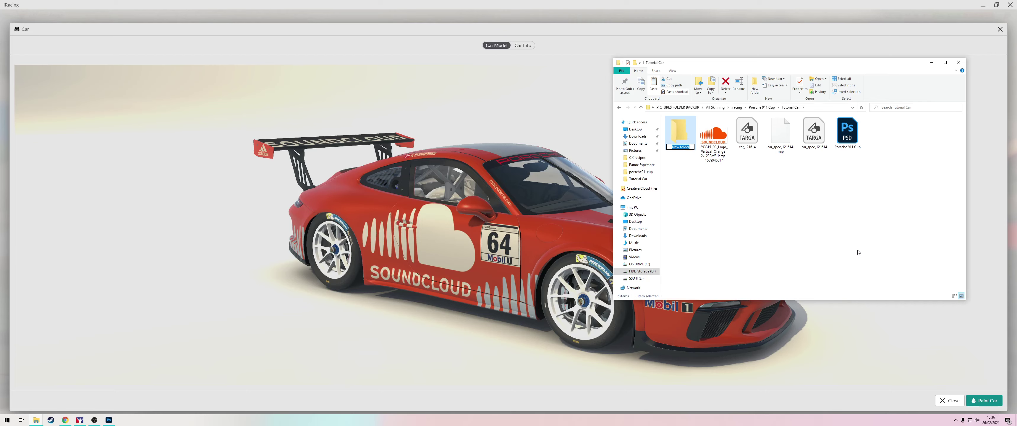
pyautogui.write('Backup folder')
pyautogui.press('Return')
pyautogui.doubleClick(669, 129)
# Copy the current spec MIP from porsche911cup into Backup folder and delete the spec TGA from porsche911cup
pyautogui.hotkey('alt', 'Tab')
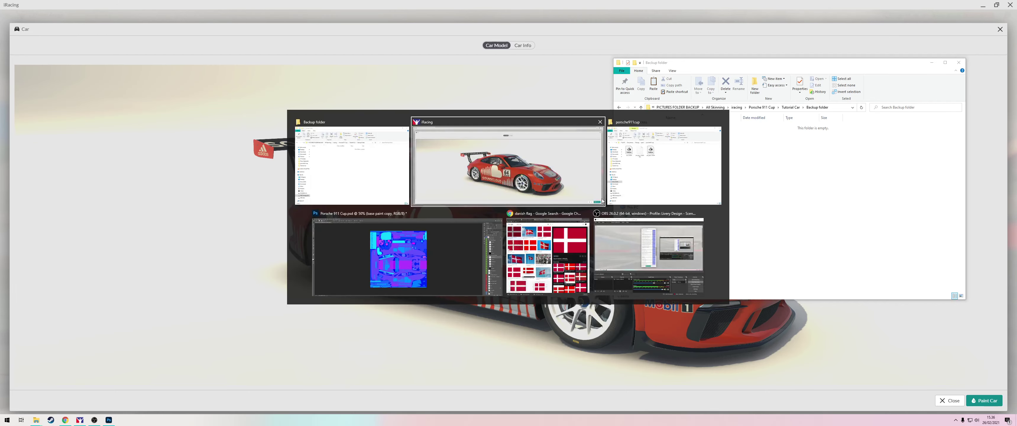
pyautogui.click(120, 142)
pyautogui.hotkey('ctrl', 'c')
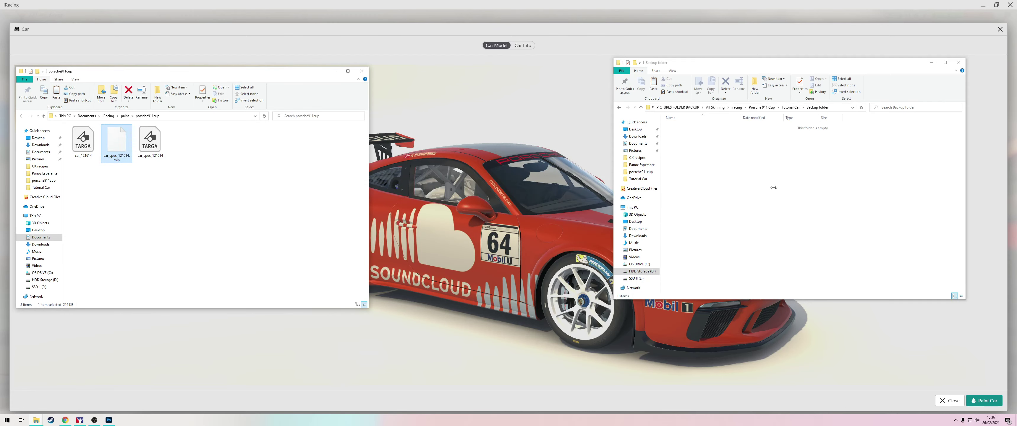
pyautogui.hotkey('alt', 'Tab')
pyautogui.hotkey('ctrl', 'v')
pyautogui.click(150, 141)
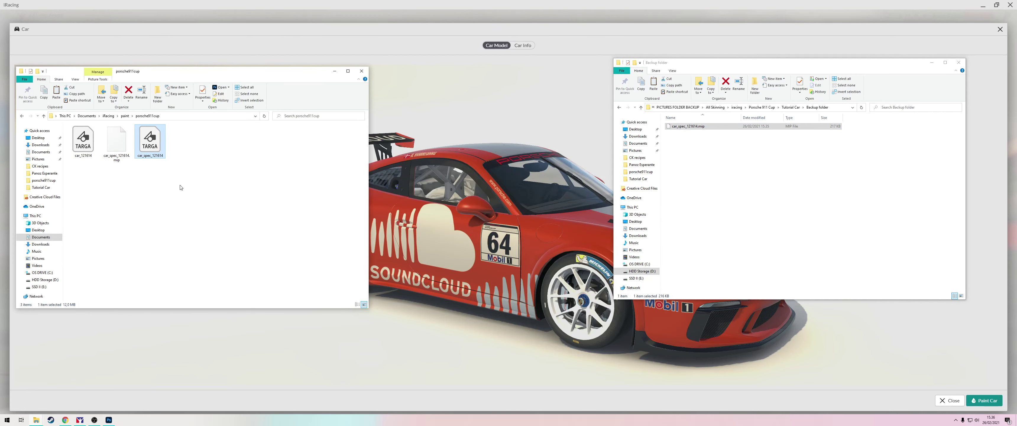
pyautogui.press('Delete')
# Overwrite the spec MIP in the porsche911cup folder with the older version stored in Tutorial Car
pyautogui.hotkey('alt', 'Tab')
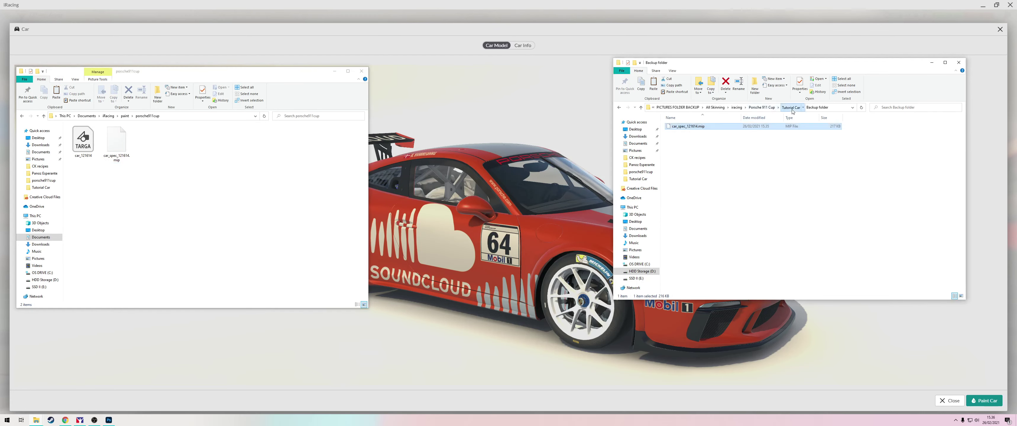
pyautogui.hotkey('alt', 'Up')
pyautogui.hotkey('alt', 'Tab')
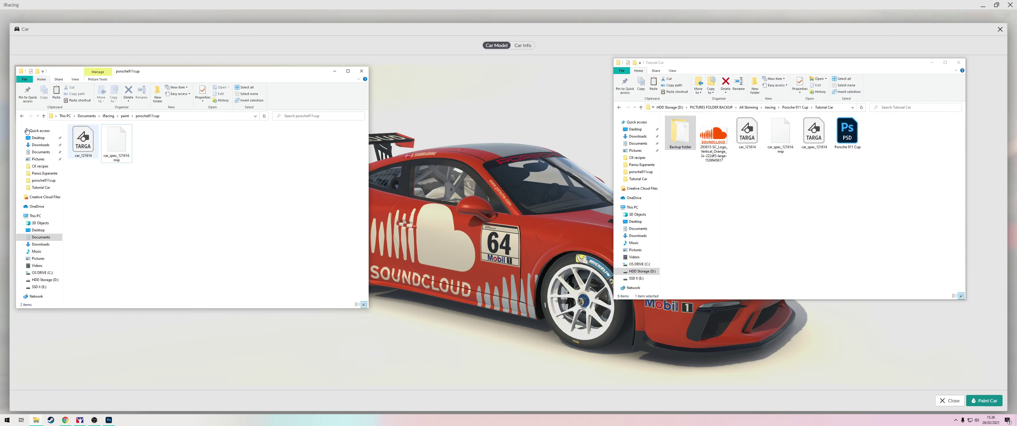
pyautogui.click(130, 153)
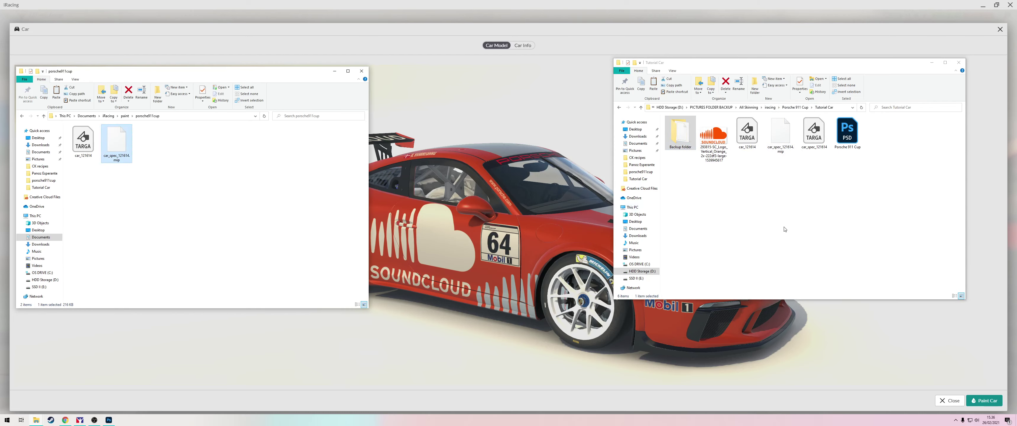
pyautogui.click(780, 135)
pyautogui.moveTo(778, 138); pyautogui.dragTo(253, 182)
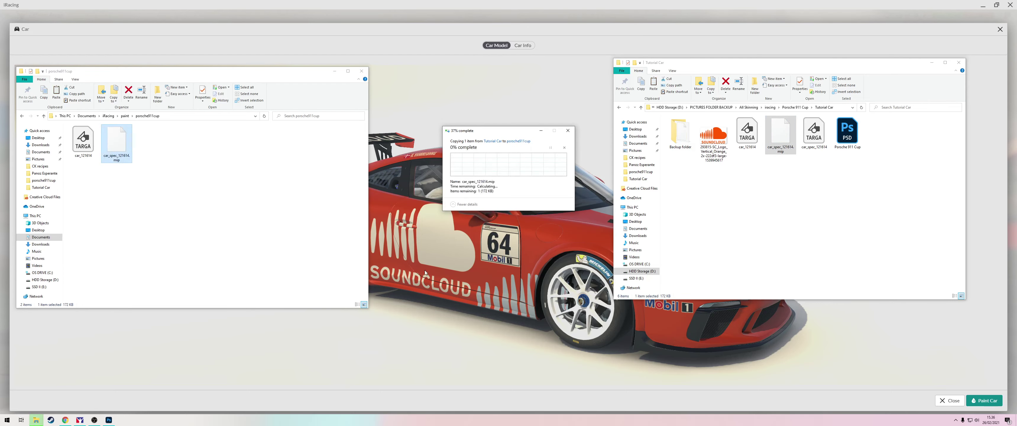
pyautogui.click(464, 168)
# Reload the car model in iRacing by way of the Paint Shop and examine the older spec's finish on the hood, sides and roof
pyautogui.click(496, 125)
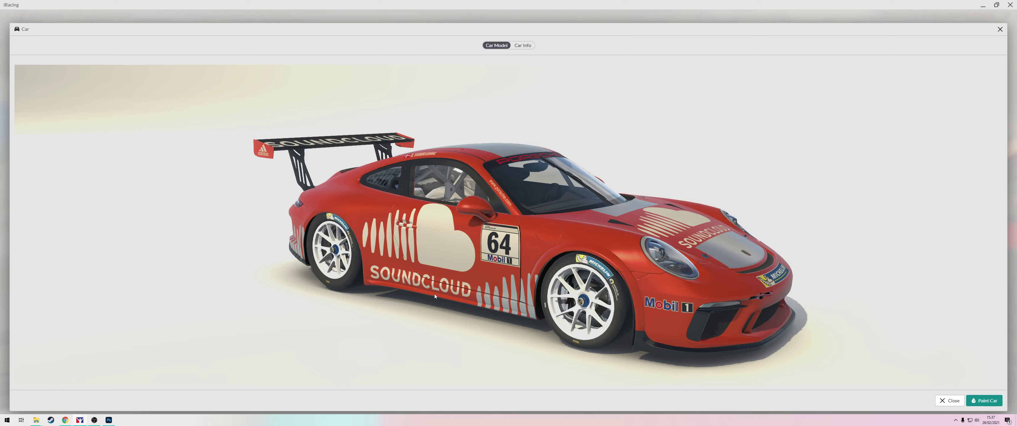
pyautogui.moveTo(434, 294)
pyautogui.mouseDown()
pyautogui.moveTo(325, 303)
pyautogui.moveTo(441, 290)
pyautogui.moveTo(448, 298)
pyautogui.mouseUp()
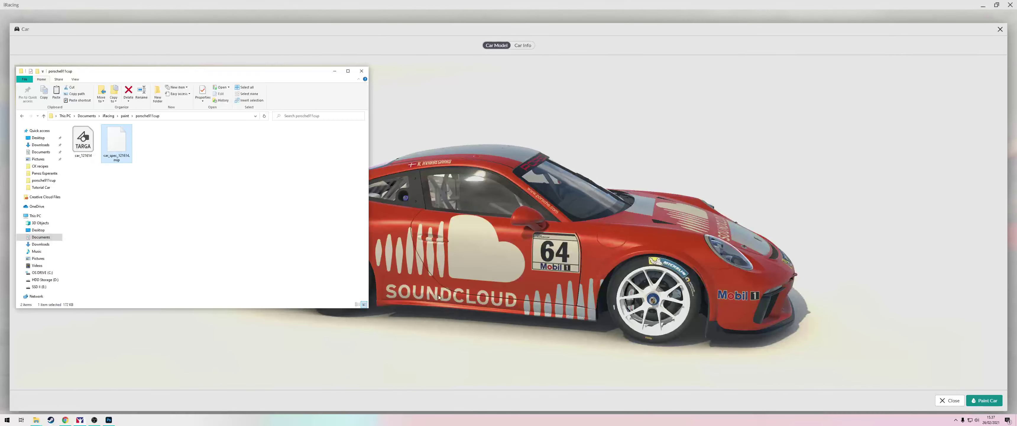
pyautogui.click(166, 141)
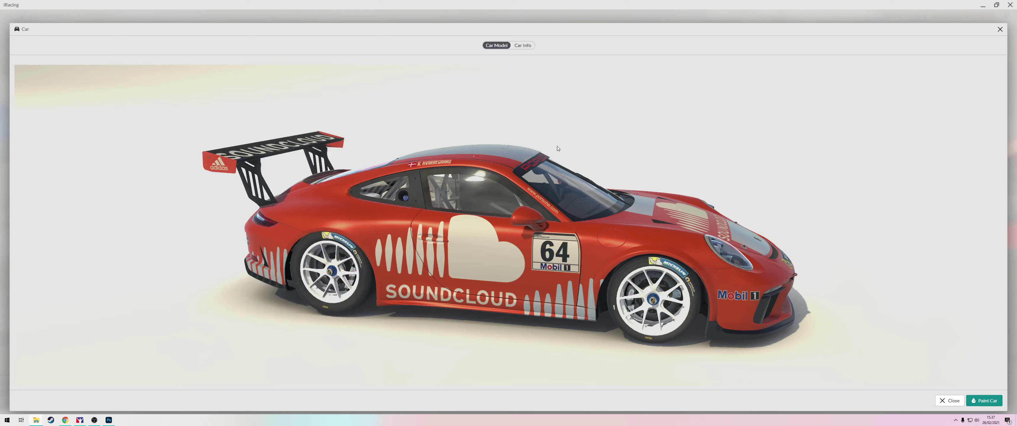
pyautogui.click(984, 400)
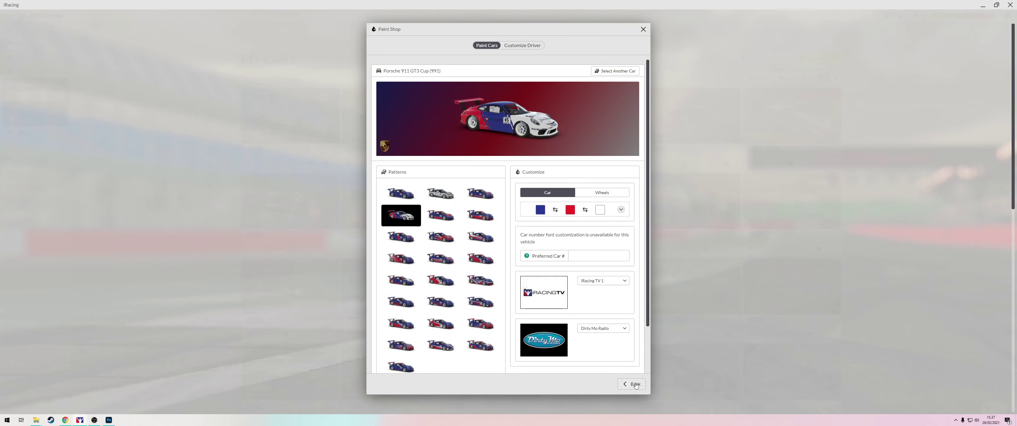
pyautogui.click(631, 384)
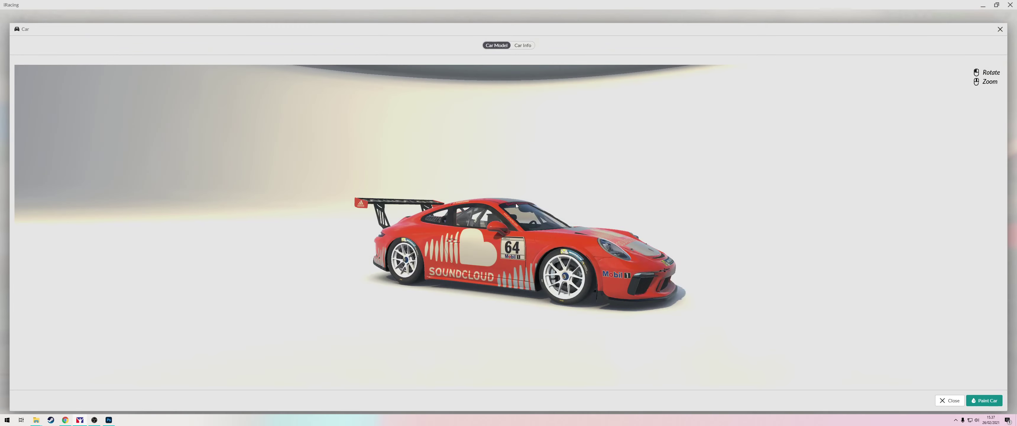
pyautogui.moveTo(516, 203); pyautogui.dragTo(539, 276)
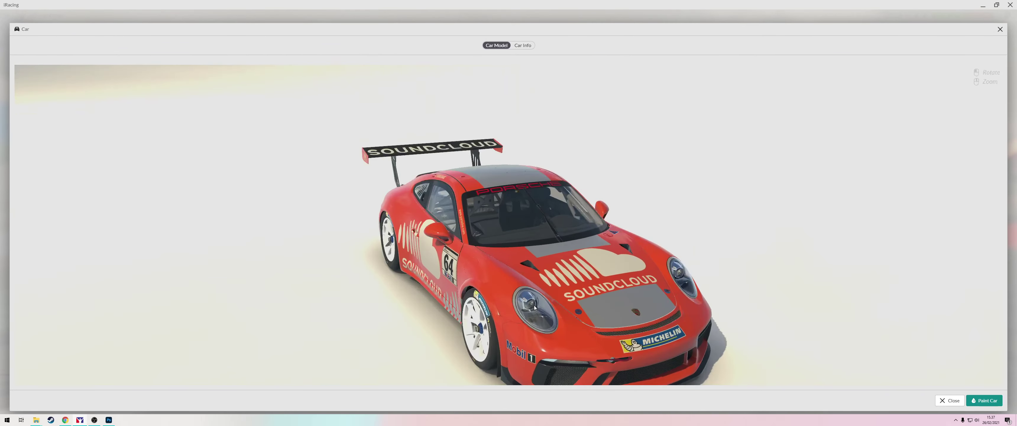
pyautogui.scroll(5, 535, 311)
pyautogui.moveTo(527, 306); pyautogui.dragTo(455, 312)
# Overwrite the spec MIP in the porsche911cup folder with the copy from Backup folder
pyautogui.hotkey('alt', 'Tab')
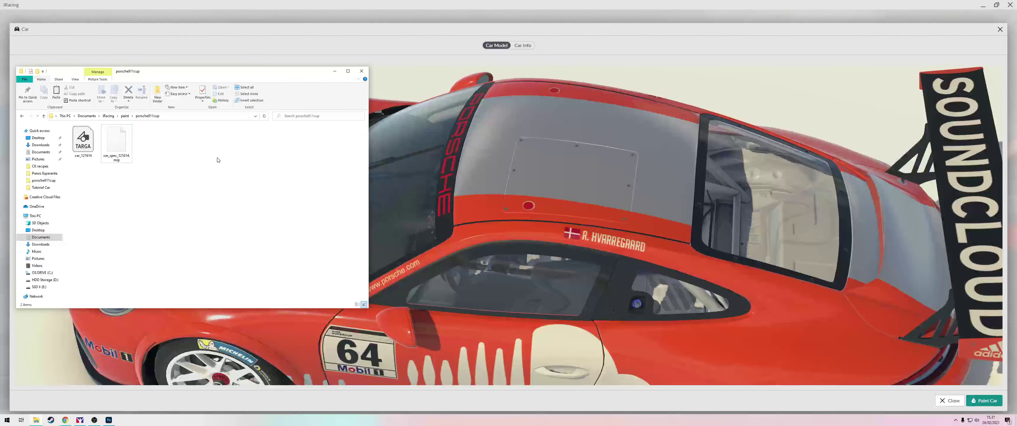
pyautogui.hotkey('alt', 'Tab')
pyautogui.press('Tab')
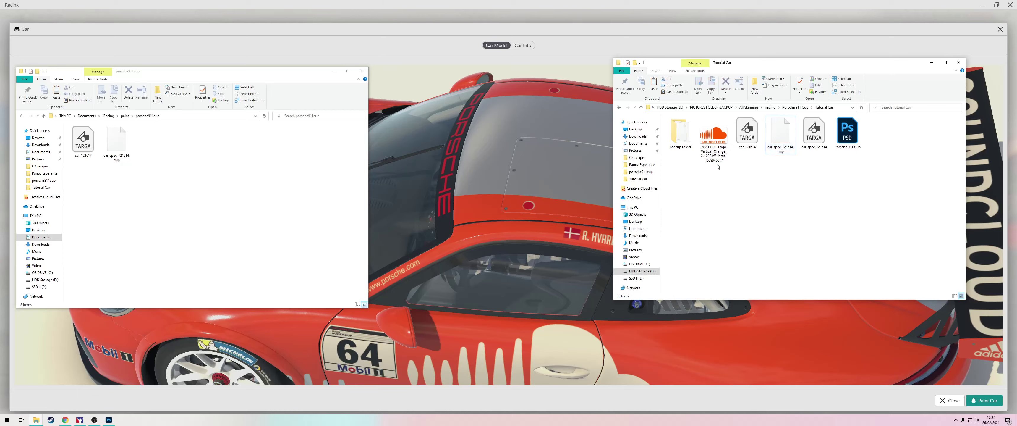
pyautogui.doubleClick(679, 133)
pyautogui.moveTo(694, 129); pyautogui.dragTo(209, 198)
pyautogui.click(537, 170)
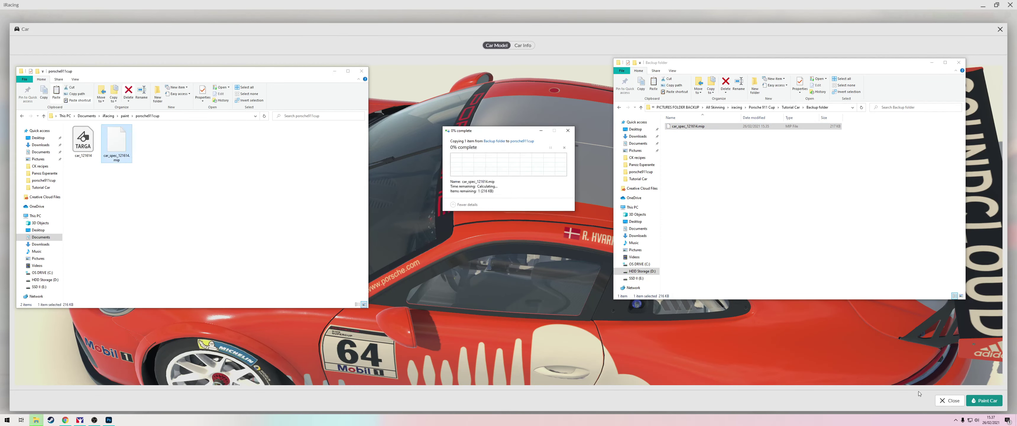
# Reload the Porsche 911 GT3 Cup (991) model in iRacing by way of the Paint Shop and examine the restored spec's finish on the front and side
pyautogui.click(987, 401)
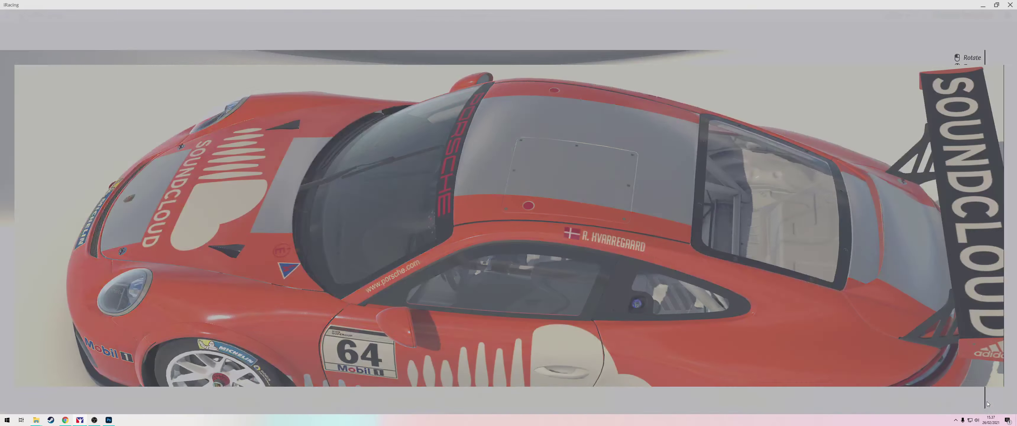
pyautogui.click(641, 30)
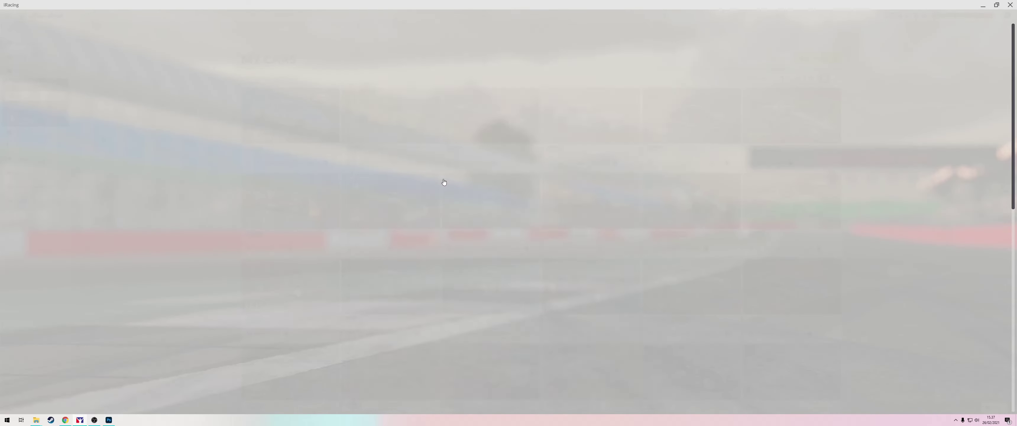
pyautogui.scroll(-6, 284, 168)
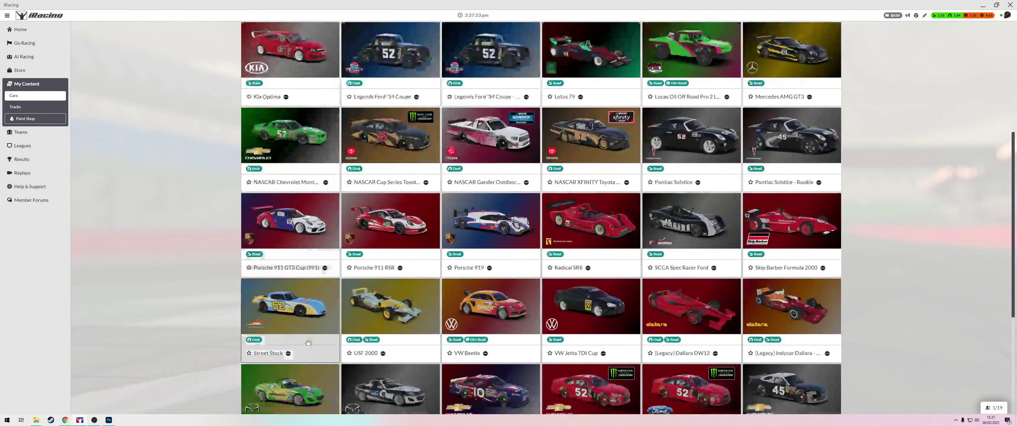
pyautogui.click(284, 167)
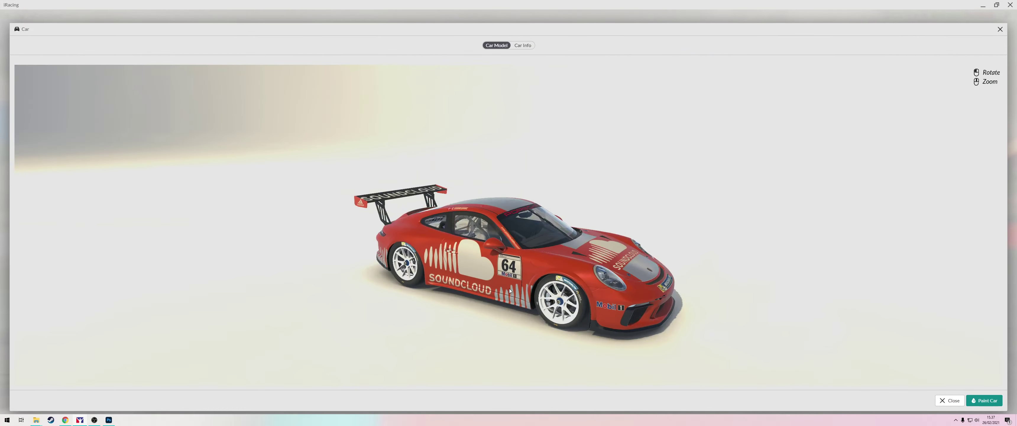
pyautogui.scroll(5, 511, 289)
pyautogui.moveTo(554, 292); pyautogui.dragTo(431, 273)
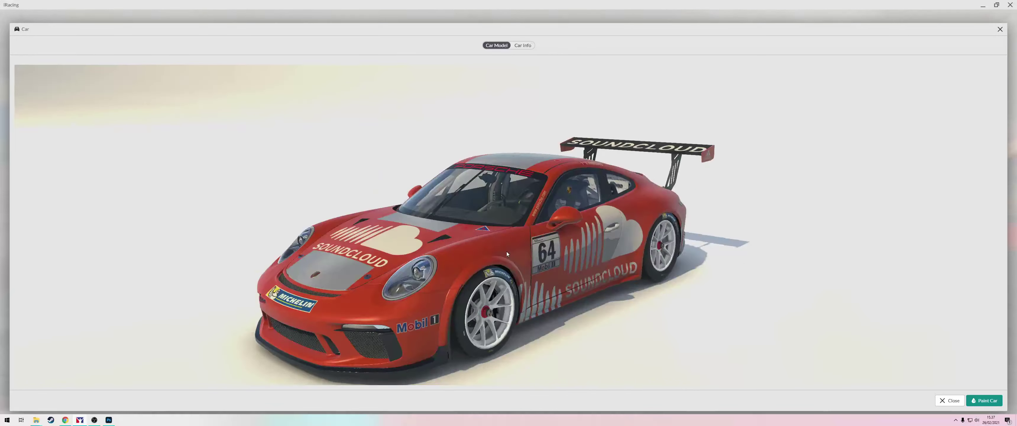
pyautogui.moveTo(506, 251); pyautogui.dragTo(549, 314)
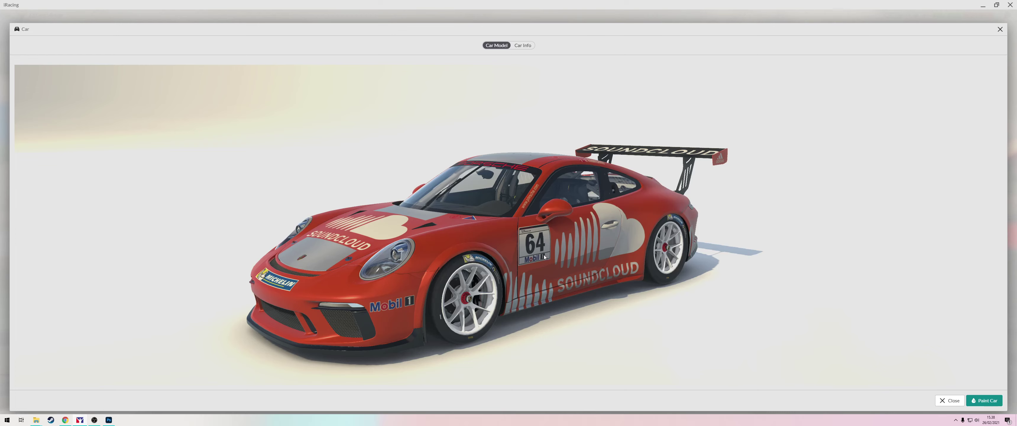
# In Photoshop, view the paint without Custom Spec Map, toggle the Turn Off Before Exporting TGA group, and leave both groups visible
pyautogui.click(108, 420)
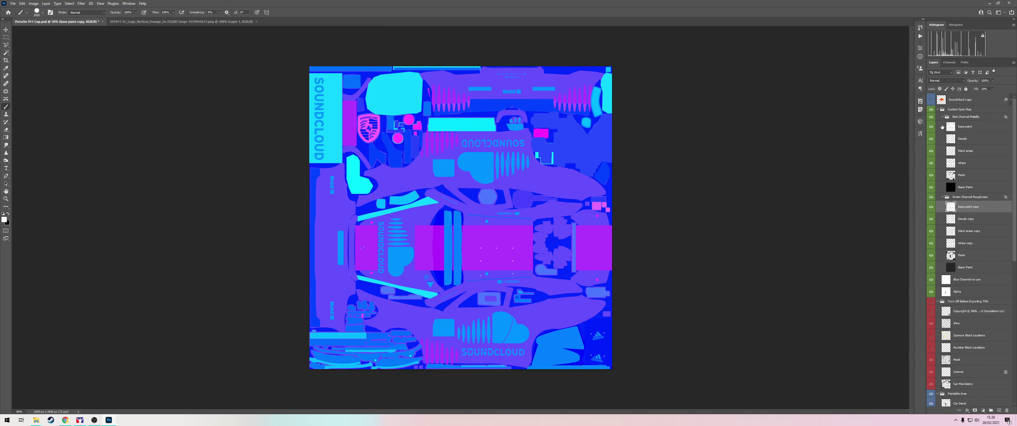
pyautogui.click(931, 109)
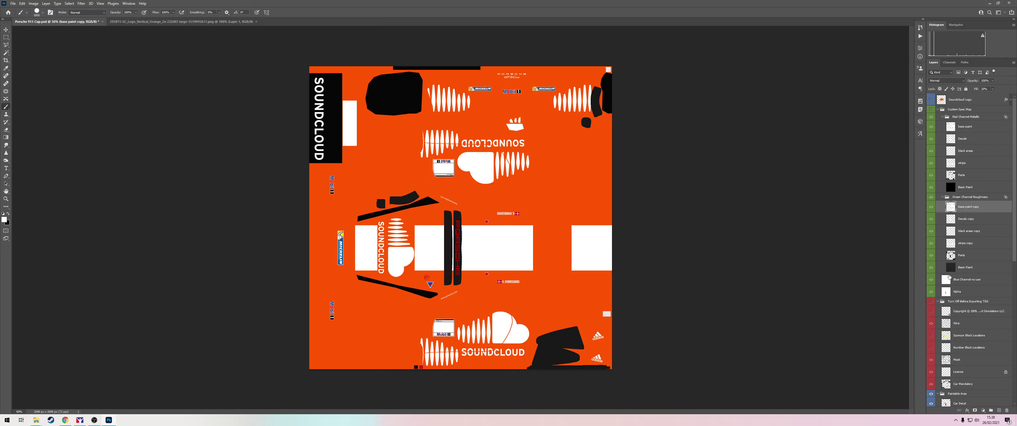
pyautogui.click(931, 301)
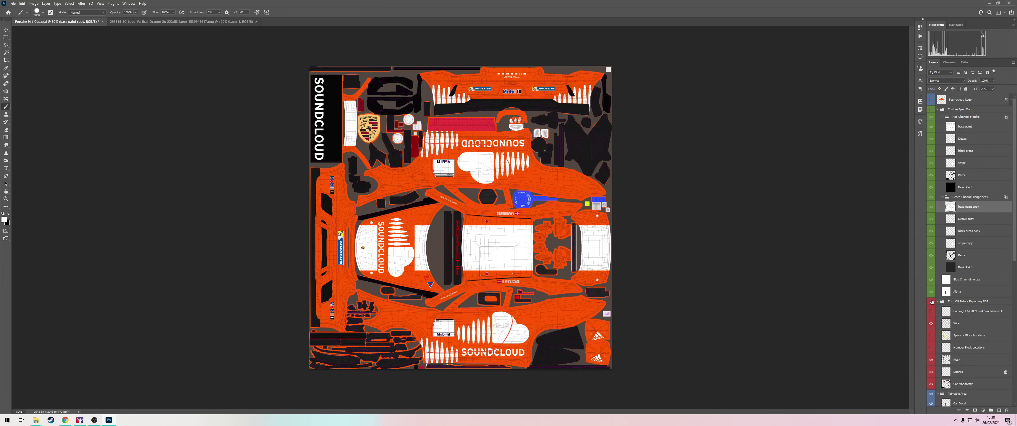
pyautogui.click(931, 301)
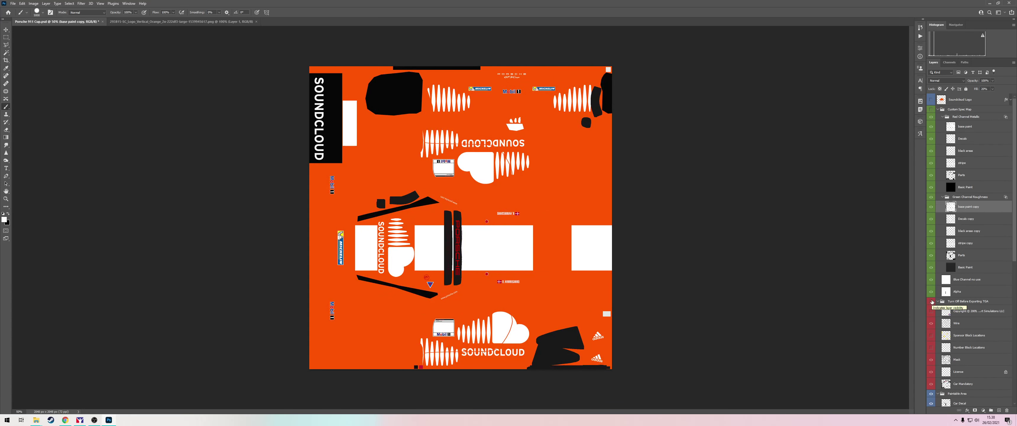
pyautogui.click(932, 301)
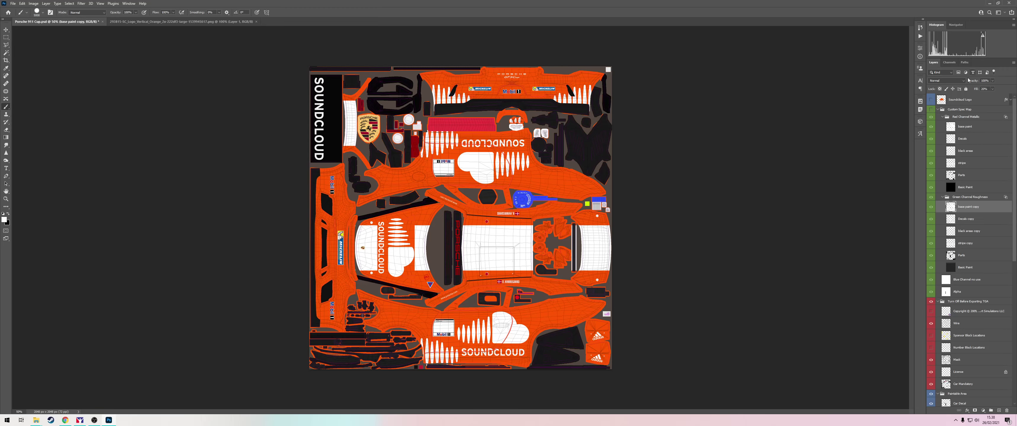
pyautogui.click(931, 109)
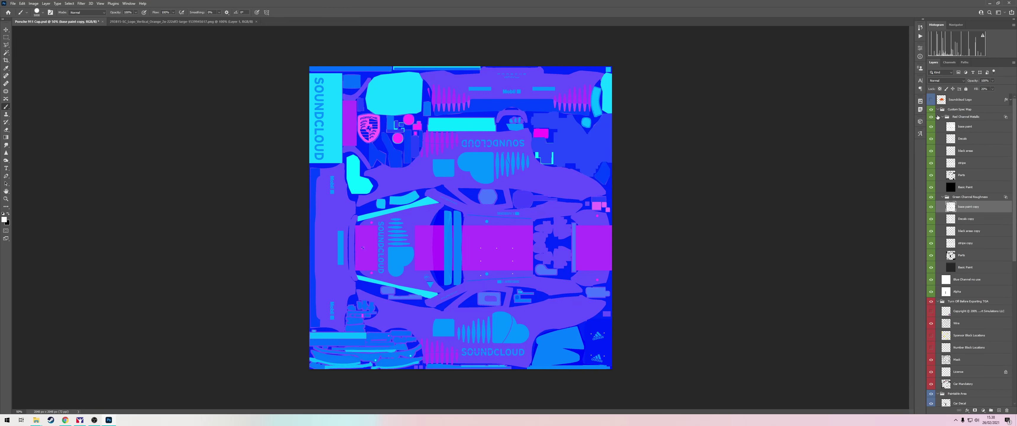
# Review the spec map and paintable area layers, checking the base paint, decals, black areas and stripe layers in the Red Channel Metallic group
pyautogui.click(968, 141)
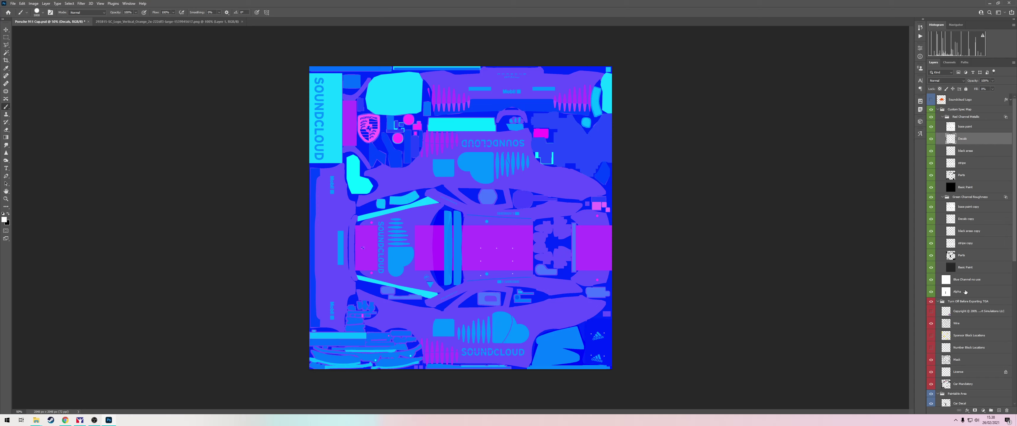
pyautogui.scroll(-5, 959, 335)
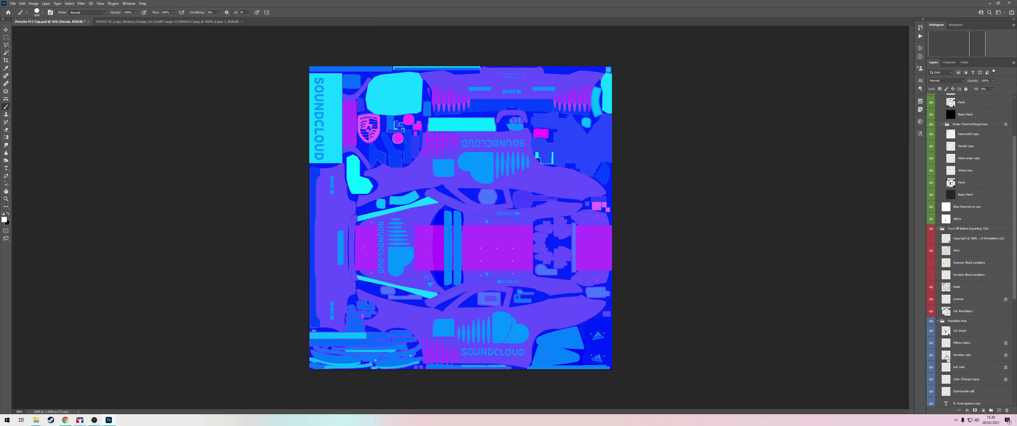
pyautogui.scroll(-5, 946, 357)
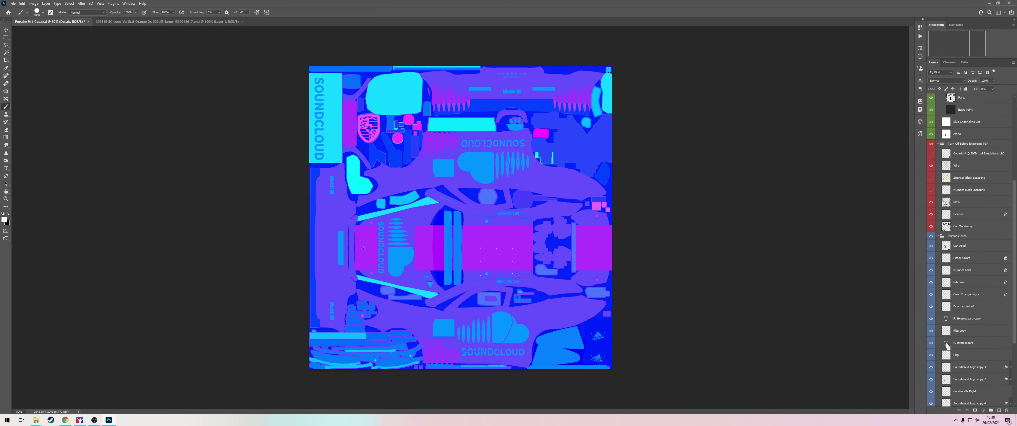
pyautogui.click(947, 333)
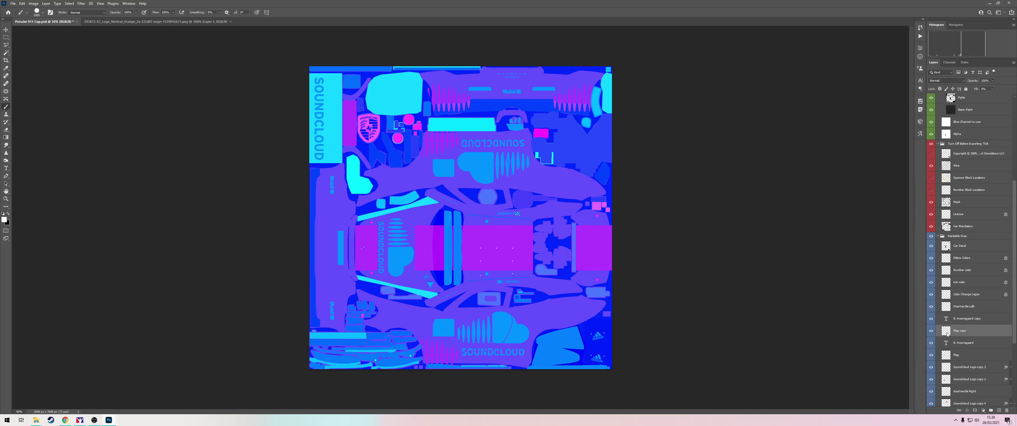
pyautogui.scroll(9, 977, 235)
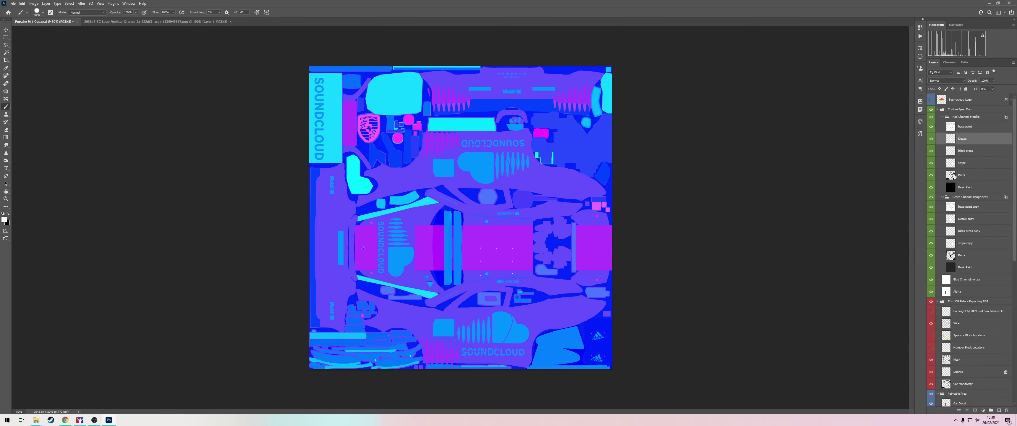
pyautogui.click(936, 126)
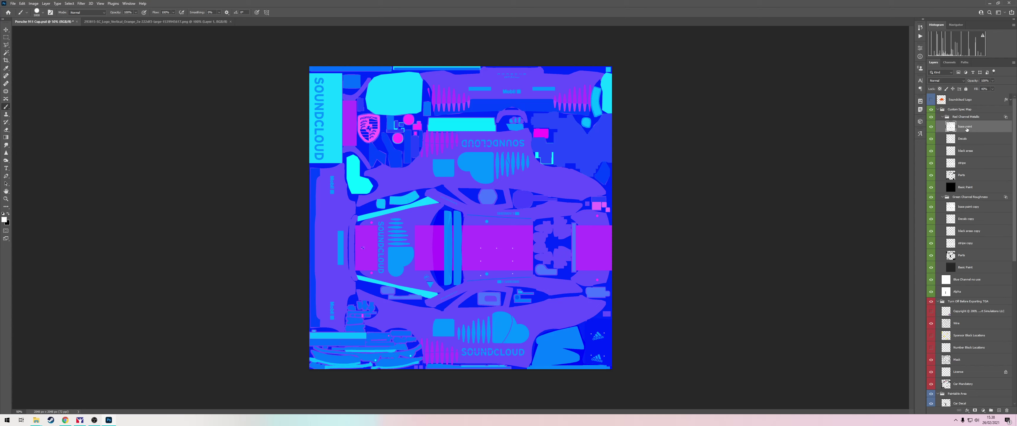
pyautogui.click(955, 139)
pyautogui.click(963, 151)
pyautogui.click(966, 168)
pyautogui.click(962, 127)
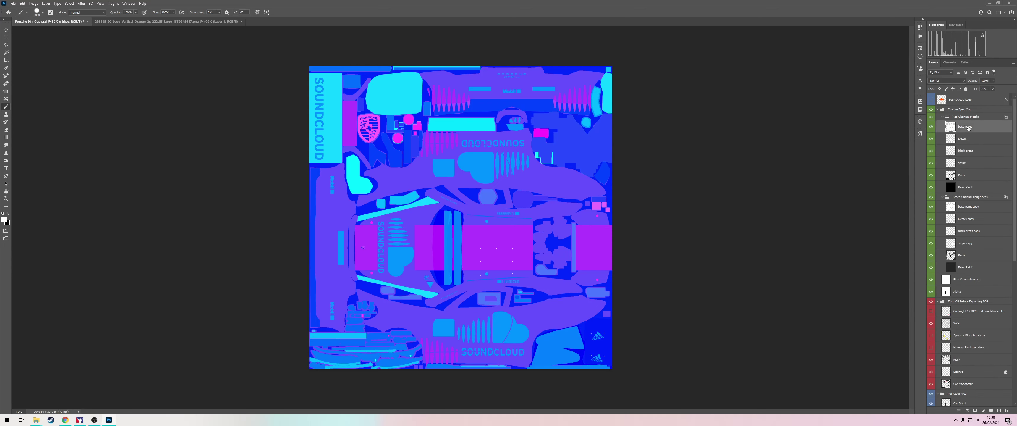